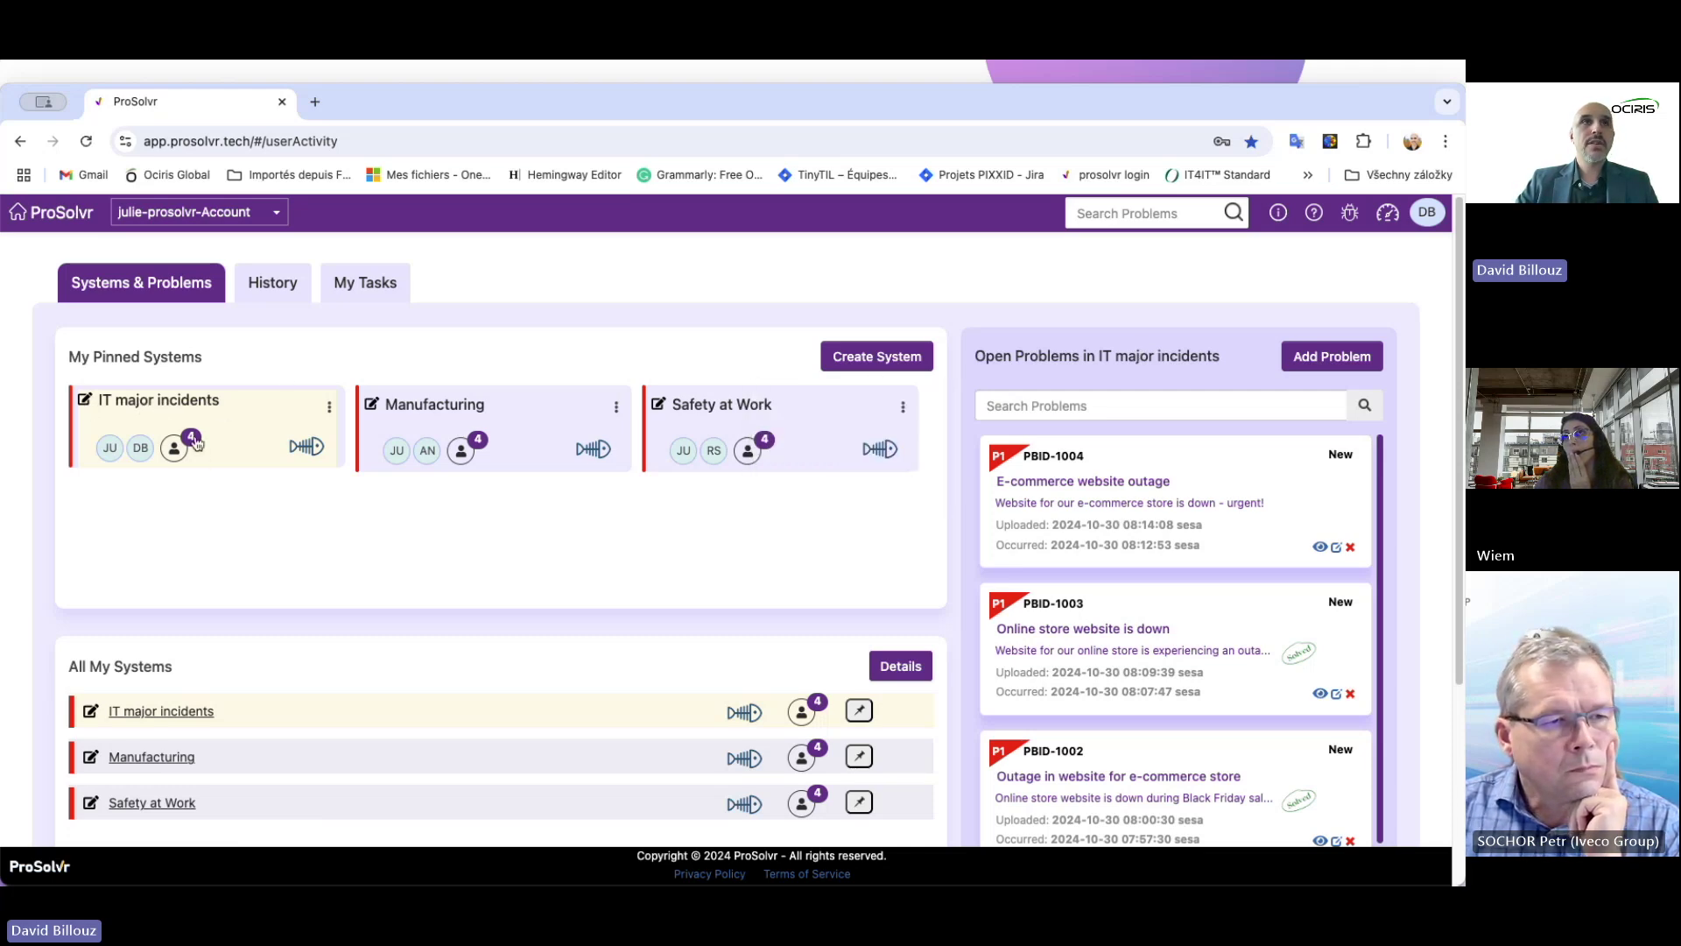
- Open the form for adding a new problem to the IT major incidents system and review its fields
left_click(1321, 359)
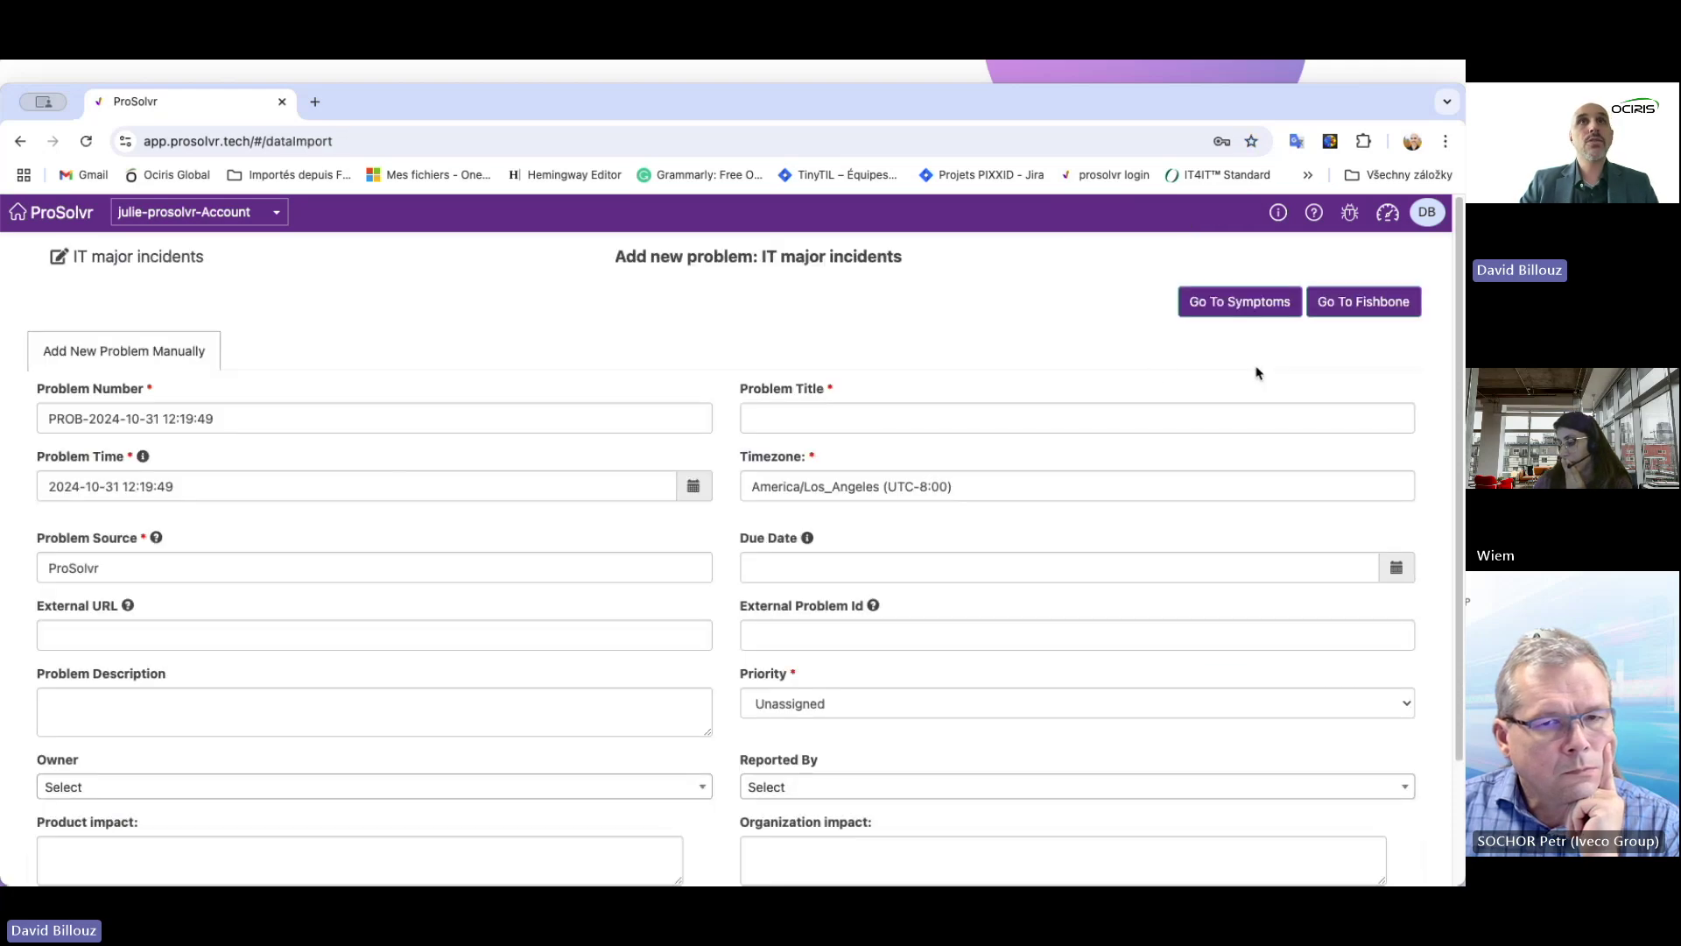
scroll(484, 465, "down", 3)
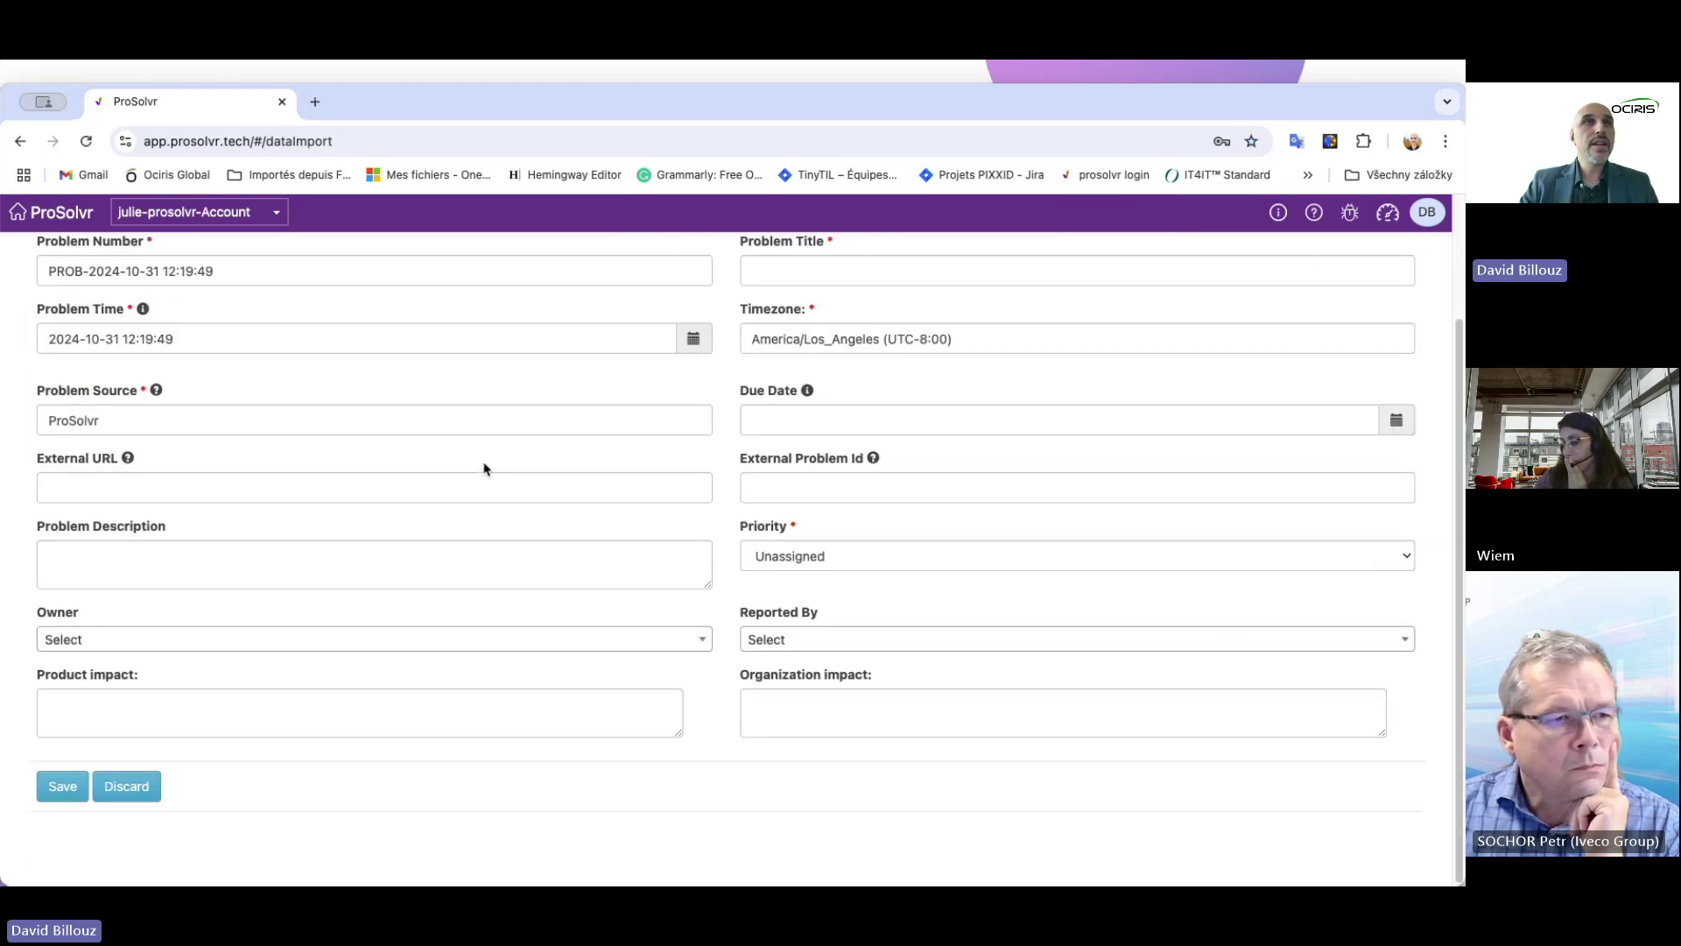
scroll(394, 379, "up", 3)
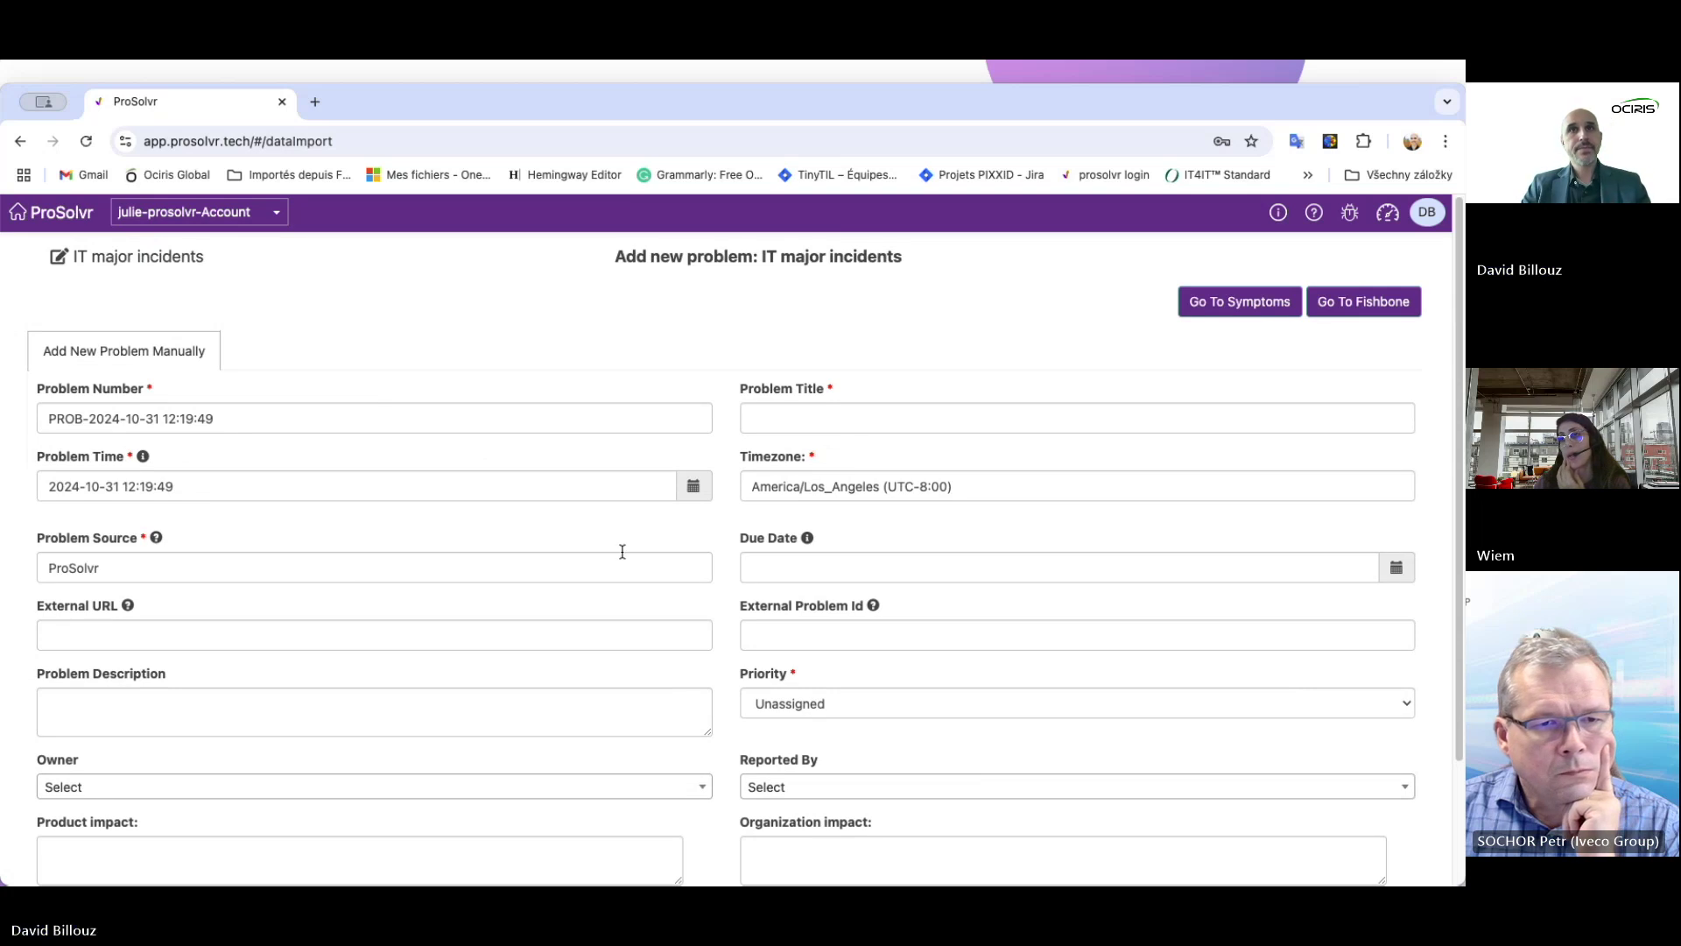
scroll(627, 578, "down", 2)
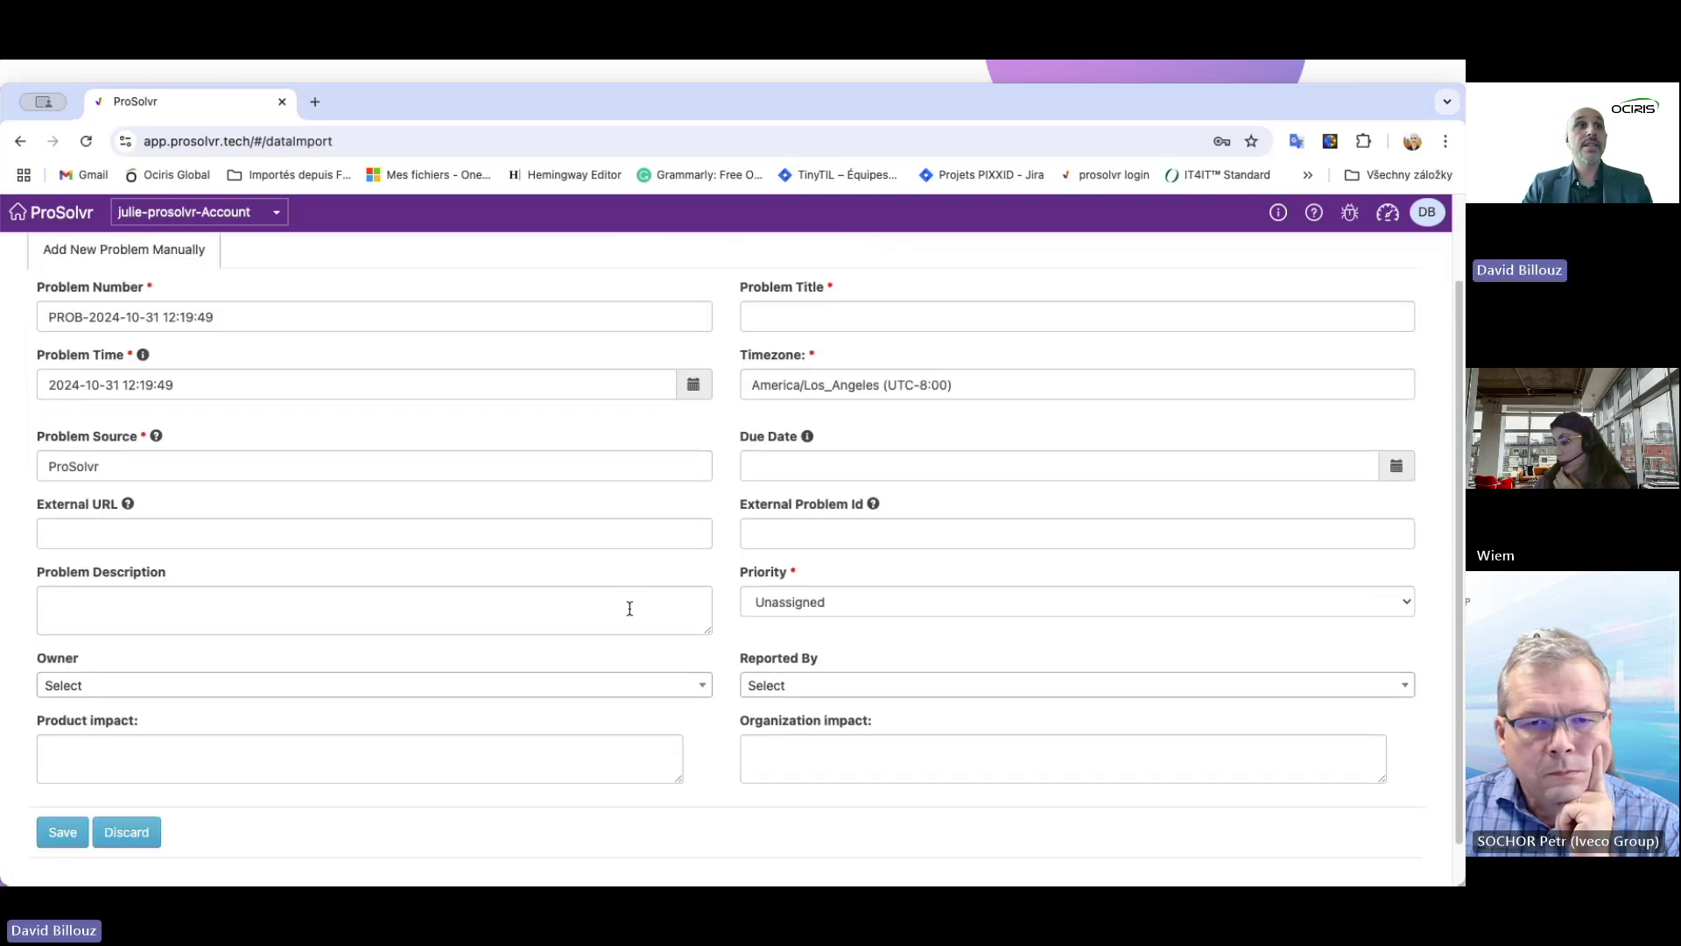
- Examine the Owner, Priority and Reported By choices of the new problem and discard the form
left_click(257, 687)
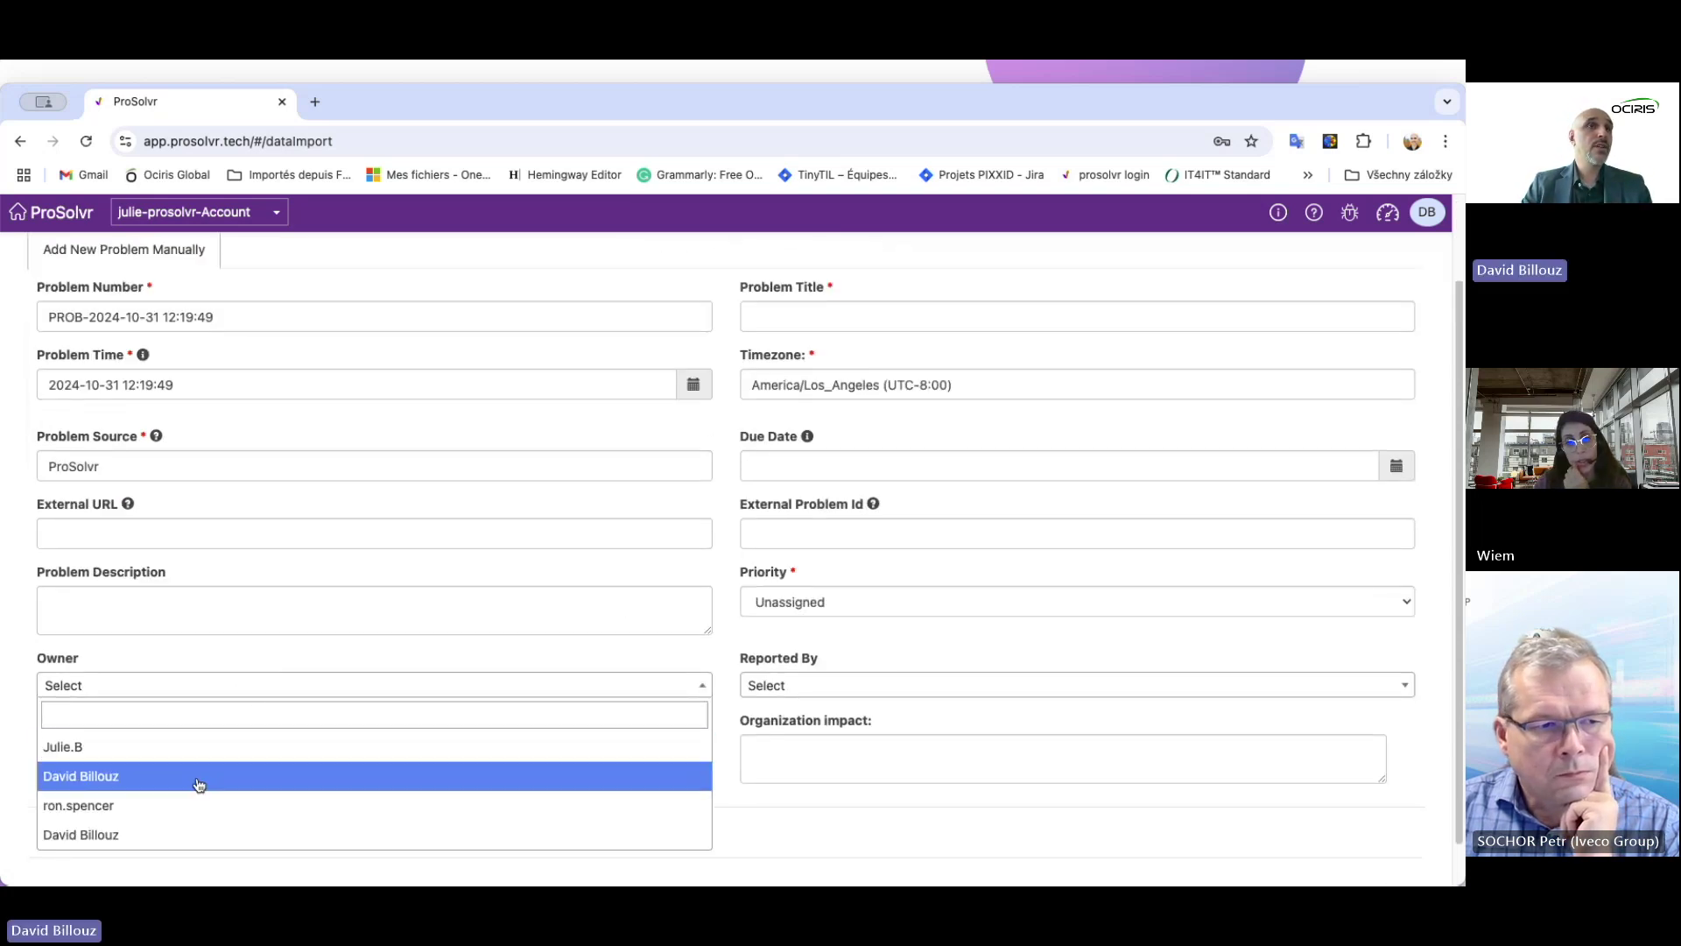
left_click(315, 648)
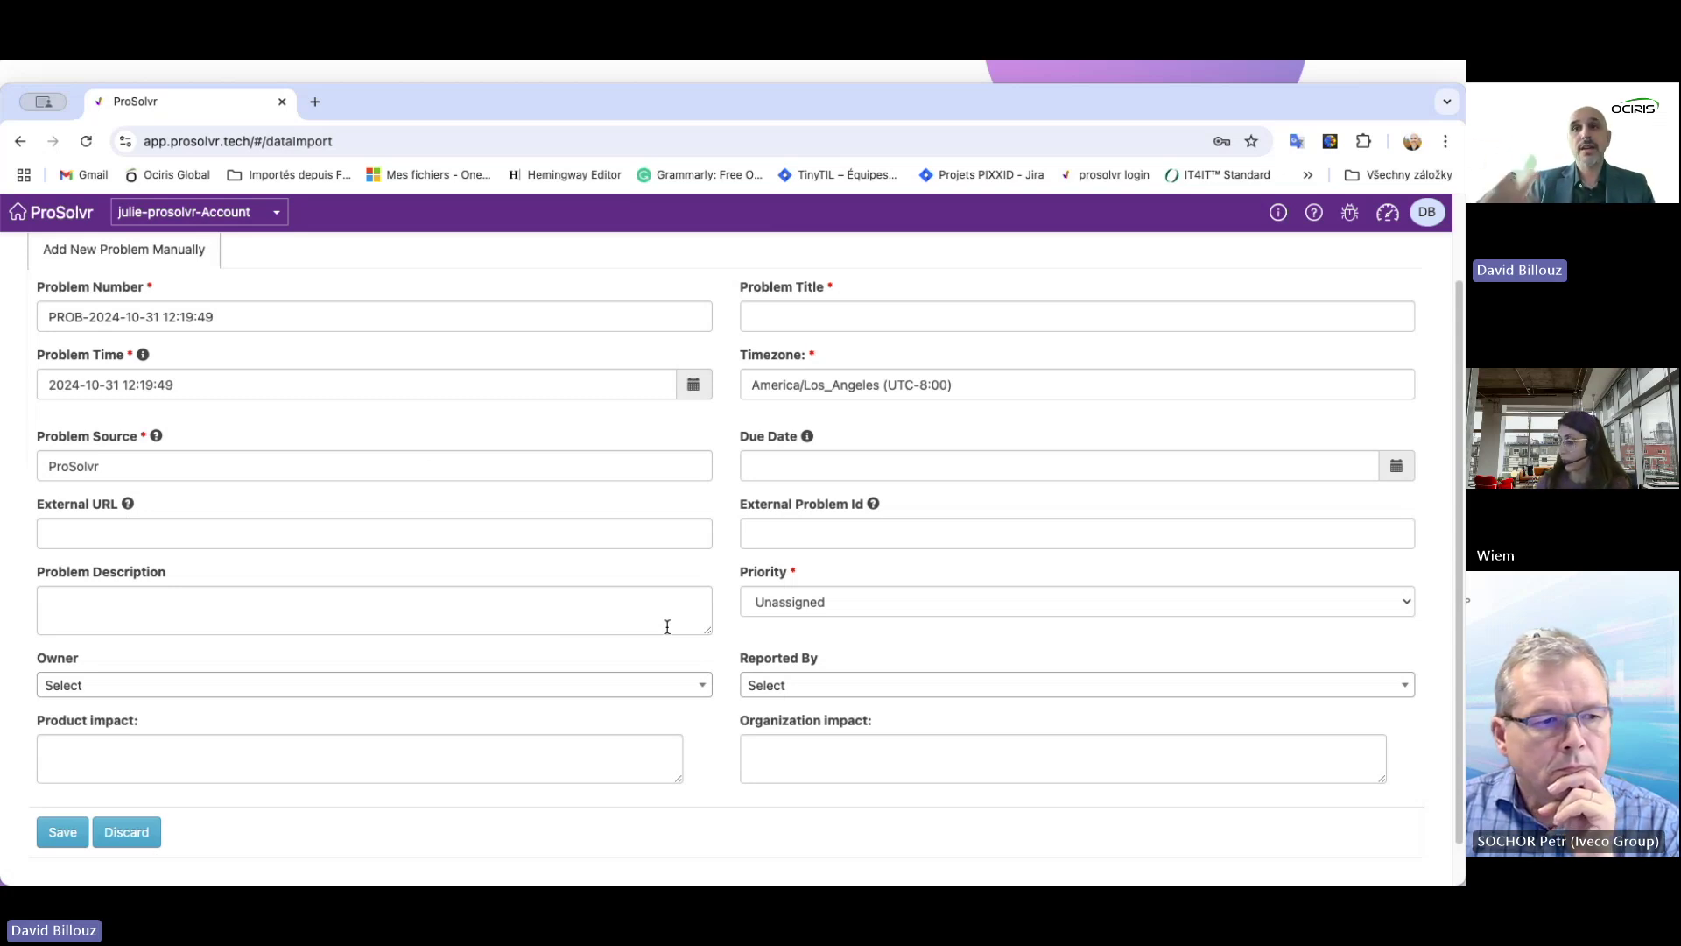
left_click(838, 600)
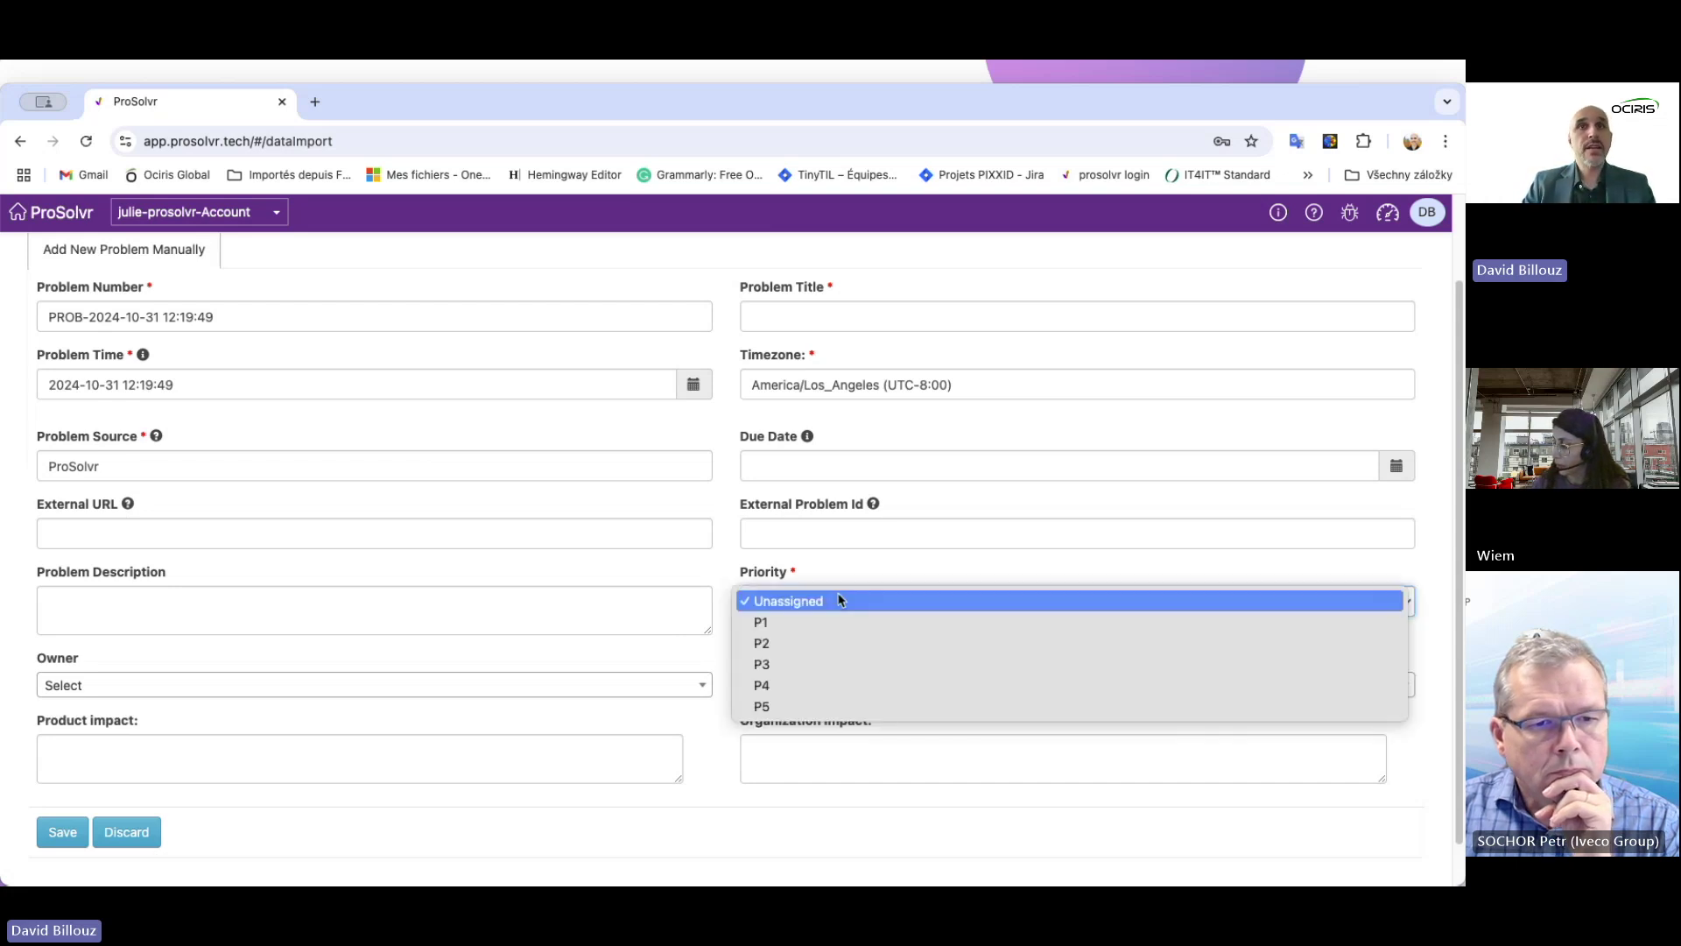
left_click(839, 601)
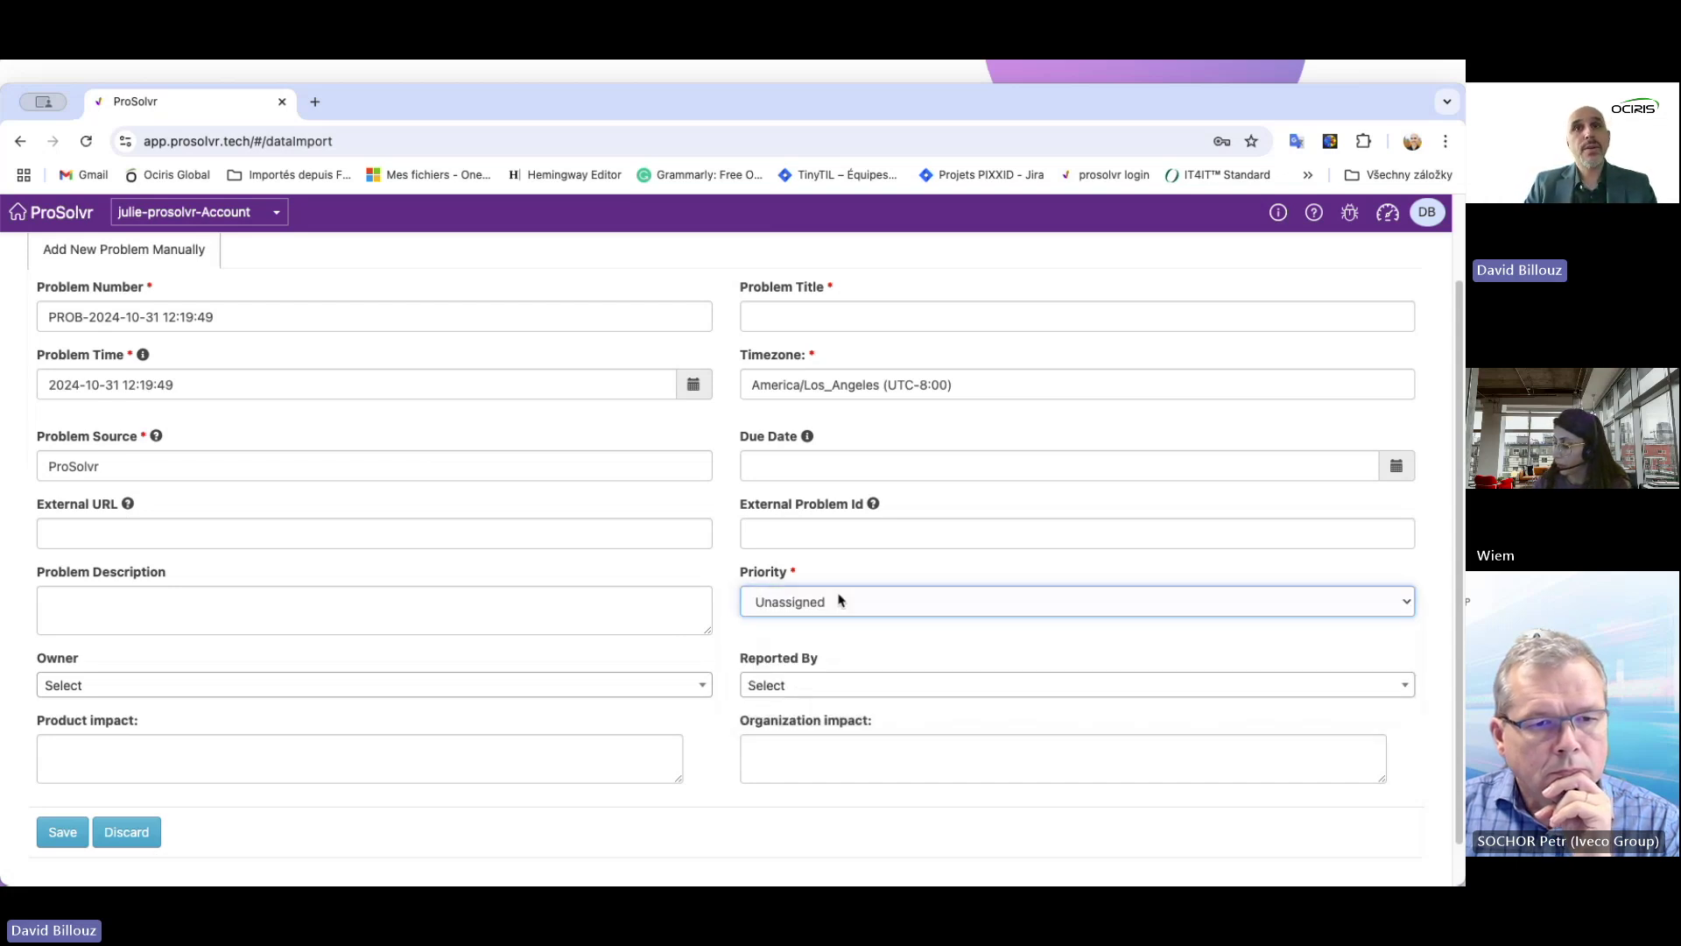
left_click(813, 686)
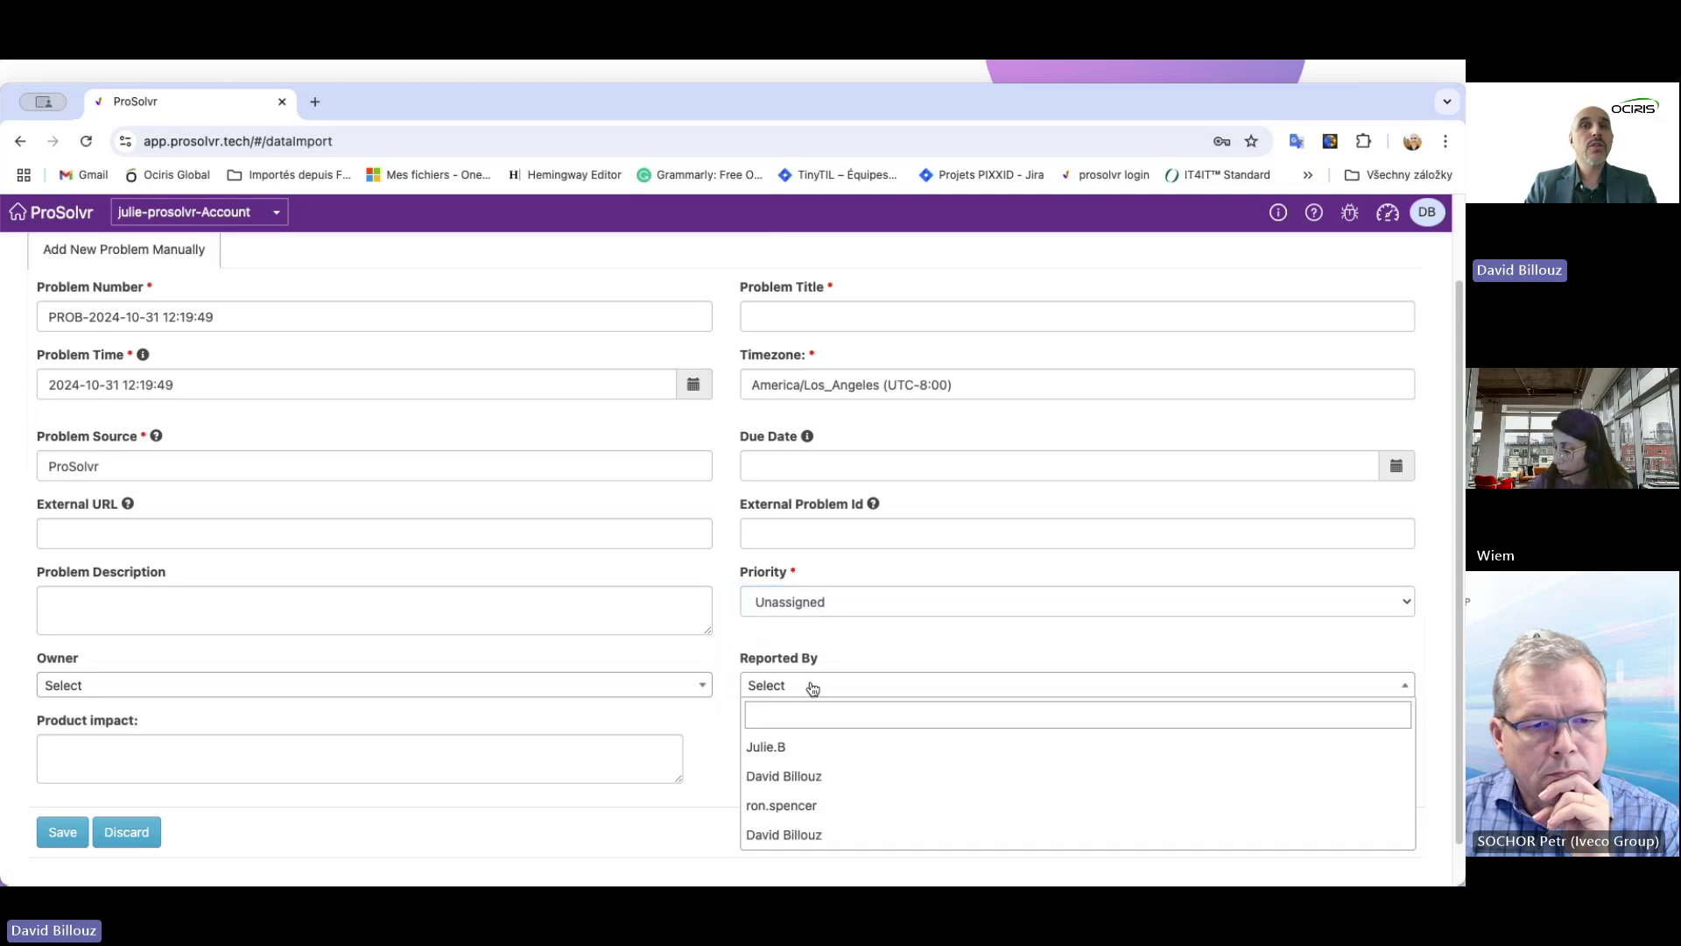
left_click(812, 686)
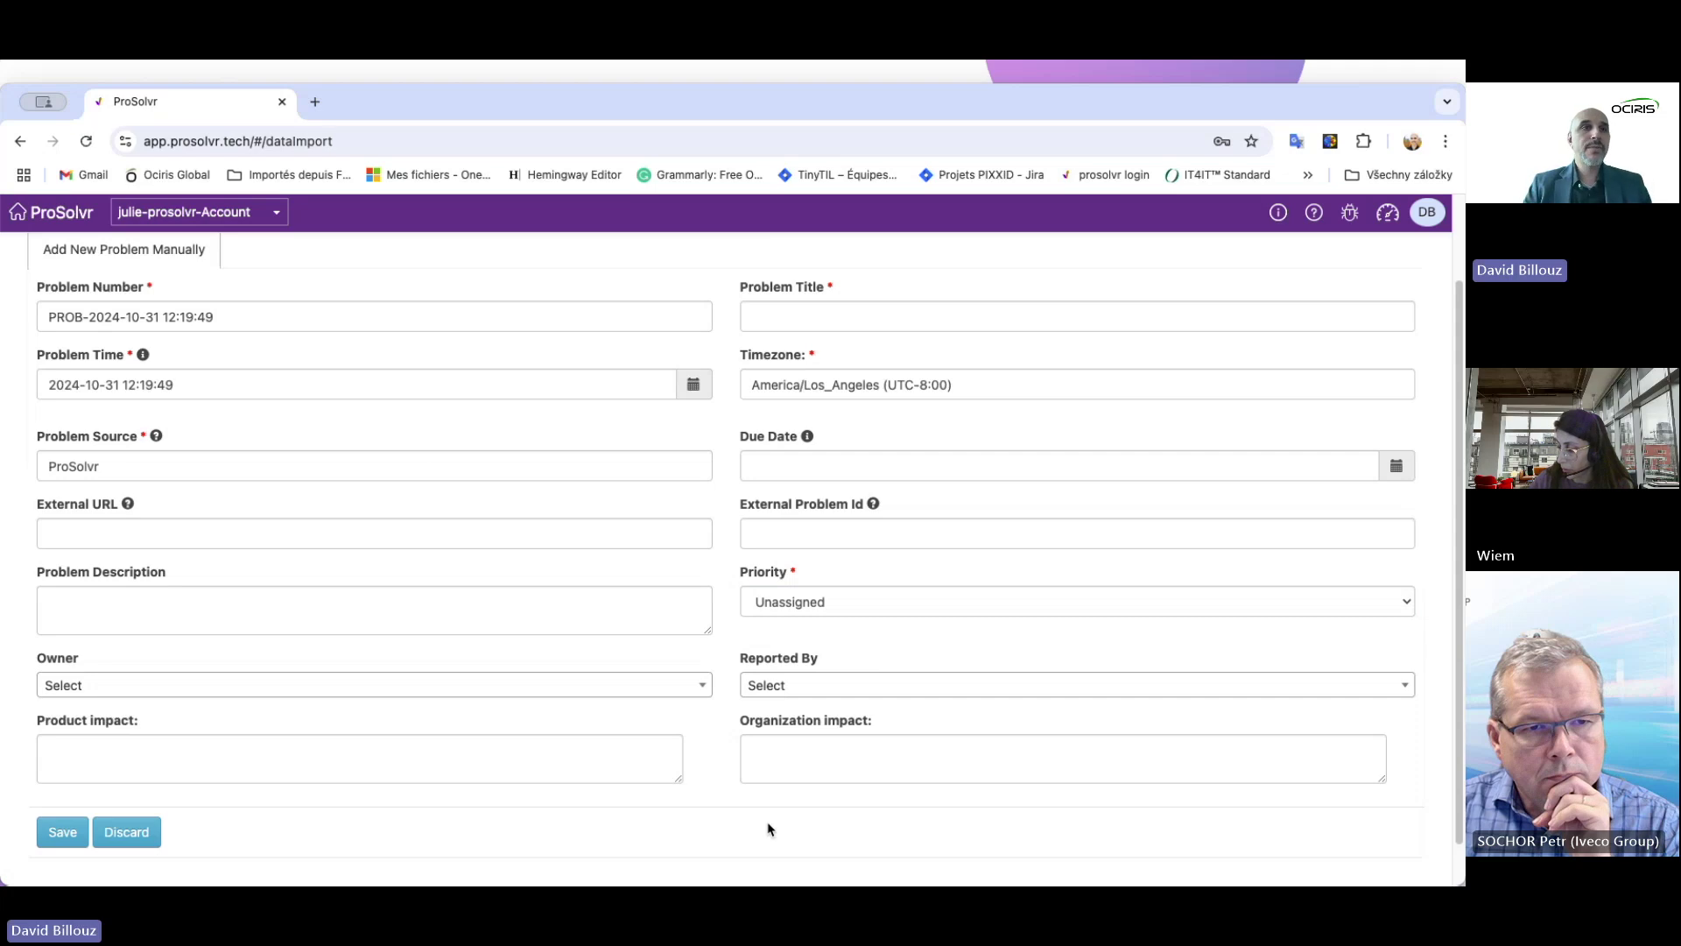
left_click(126, 831)
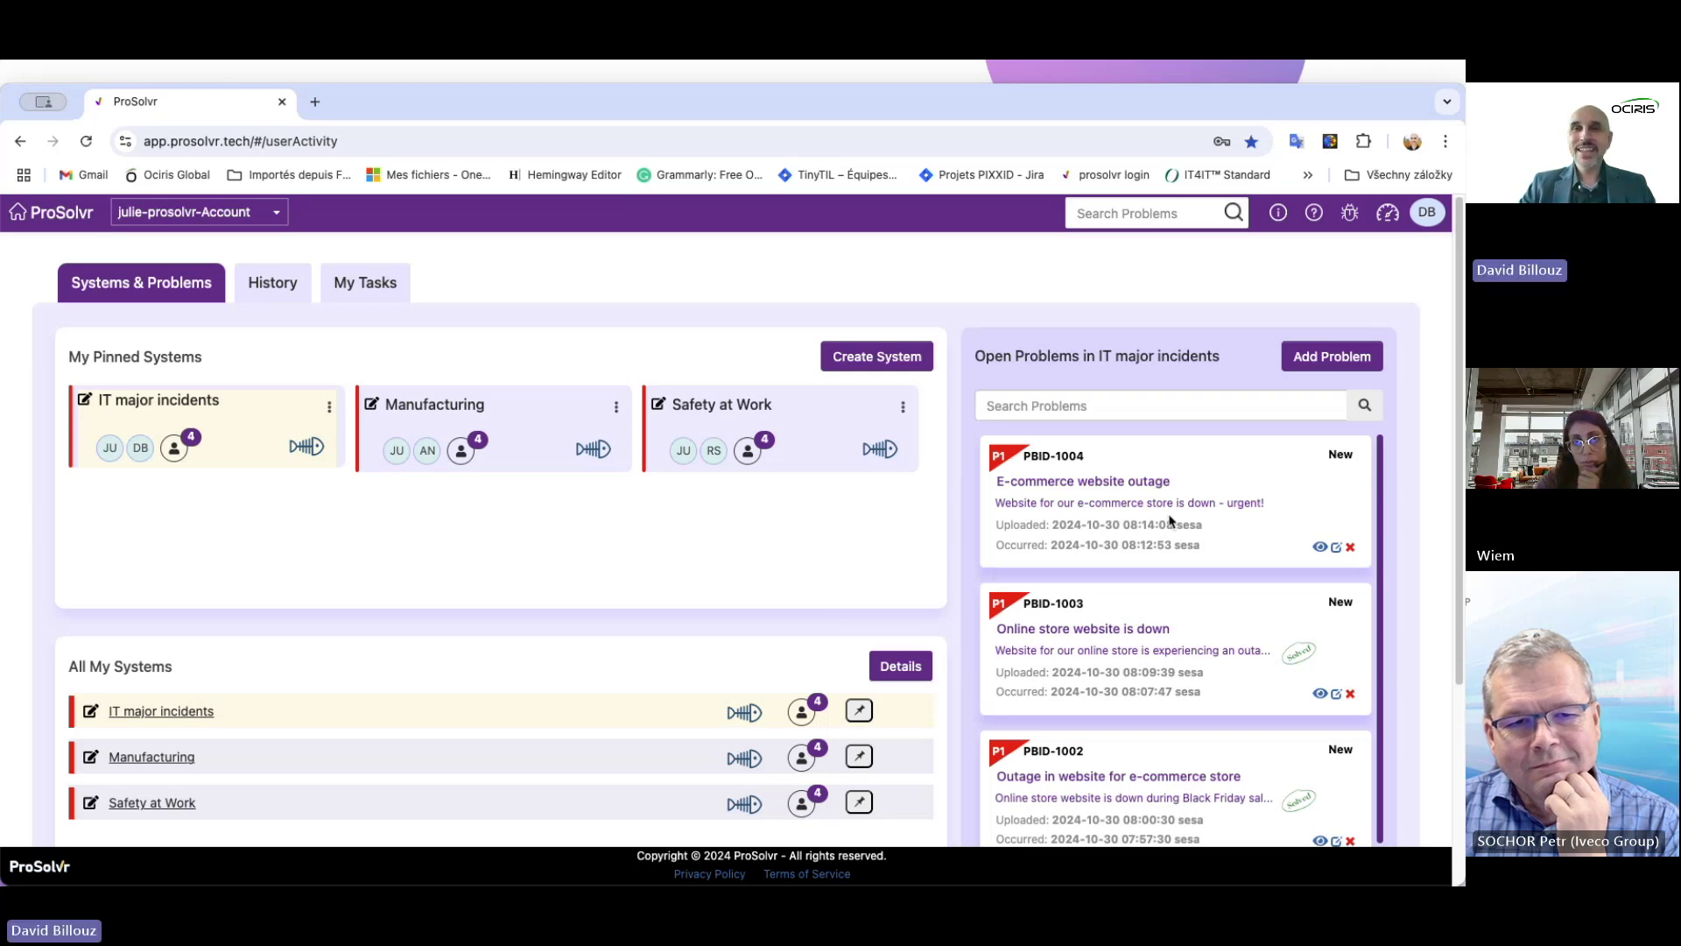
- Open the fishbone diagram of the open problem "E-commerce website outage" and examine its cause categories
left_click(1119, 516)
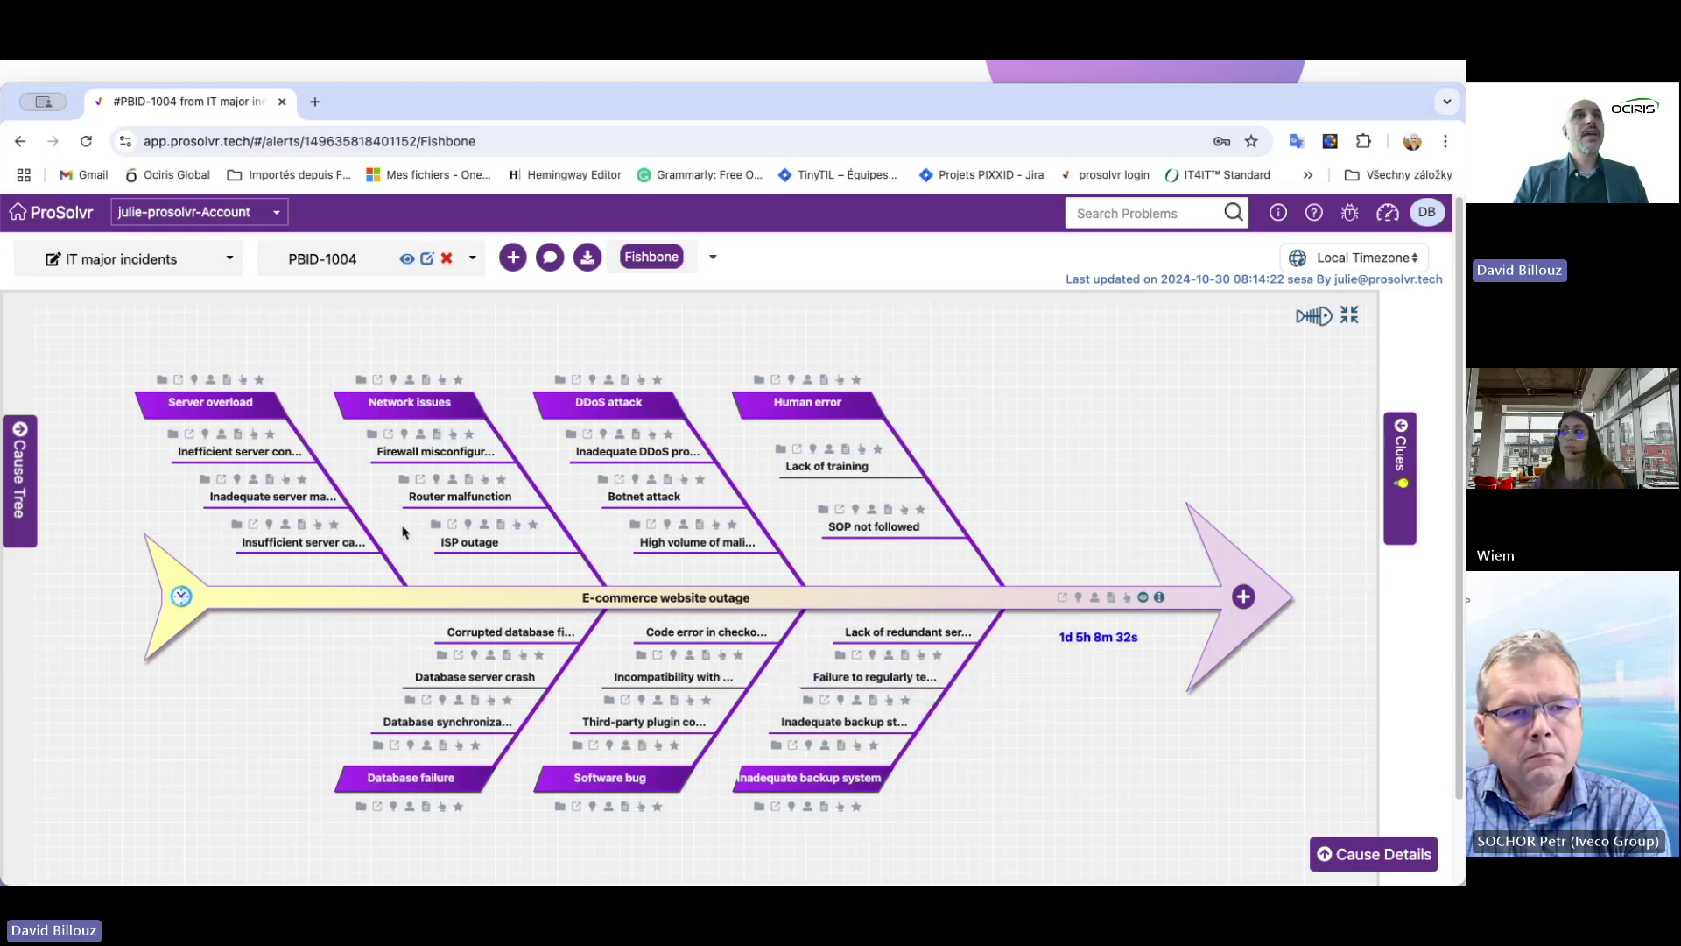
mouse_move(467, 435)
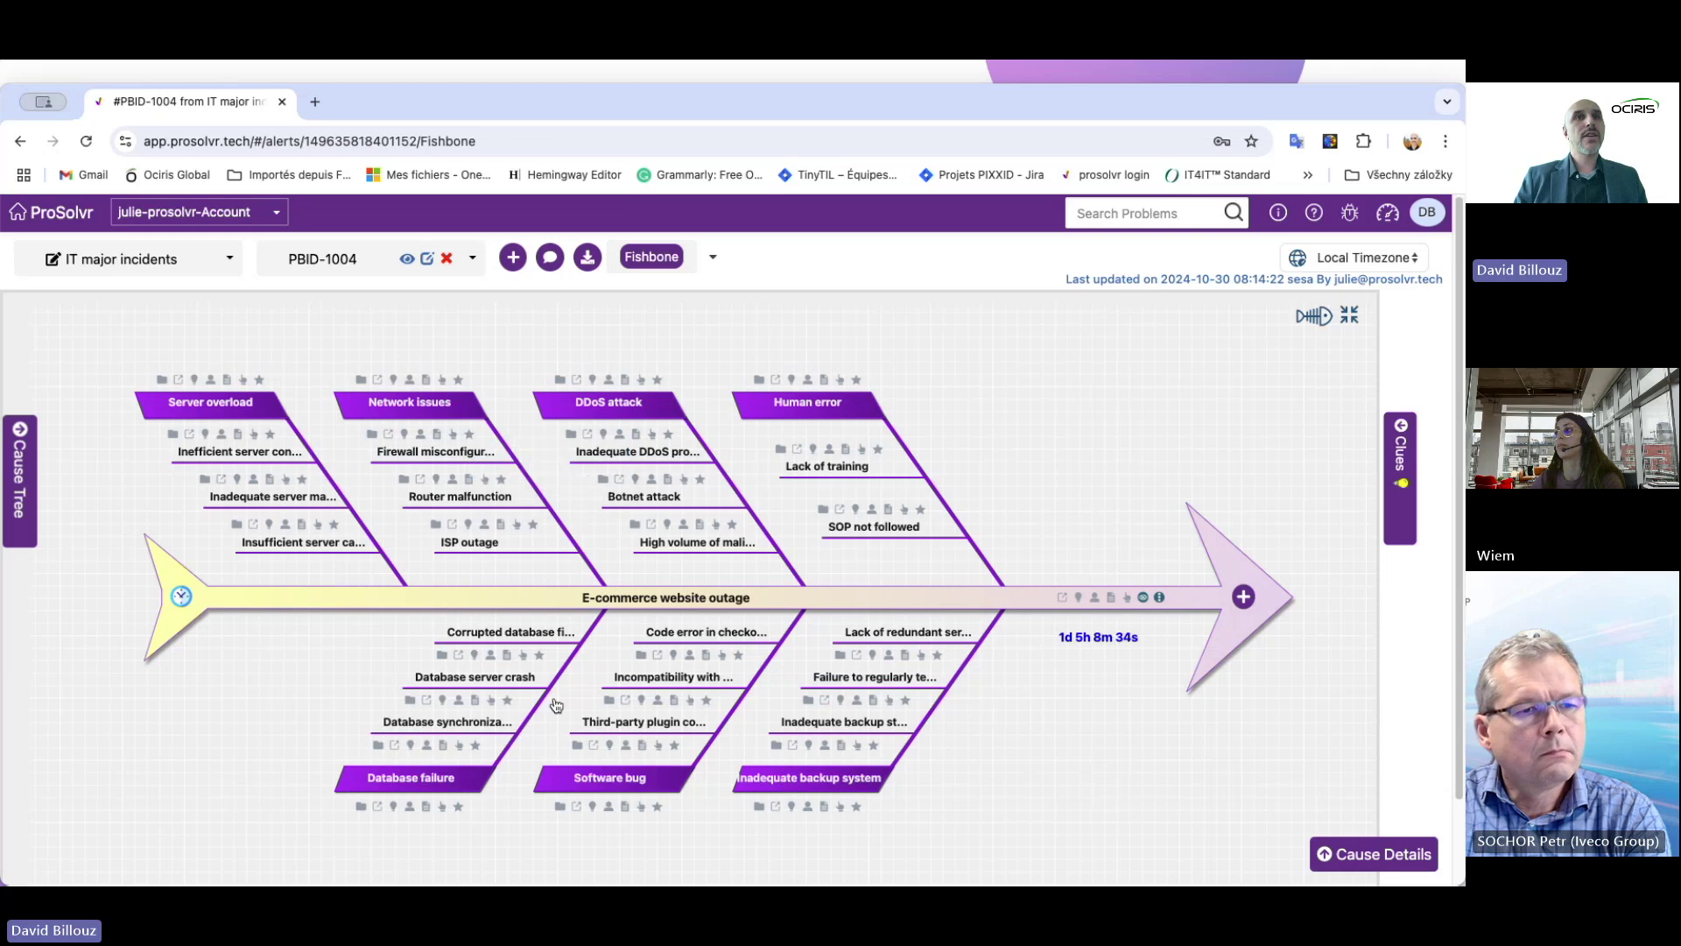
mouse_move(854, 675)
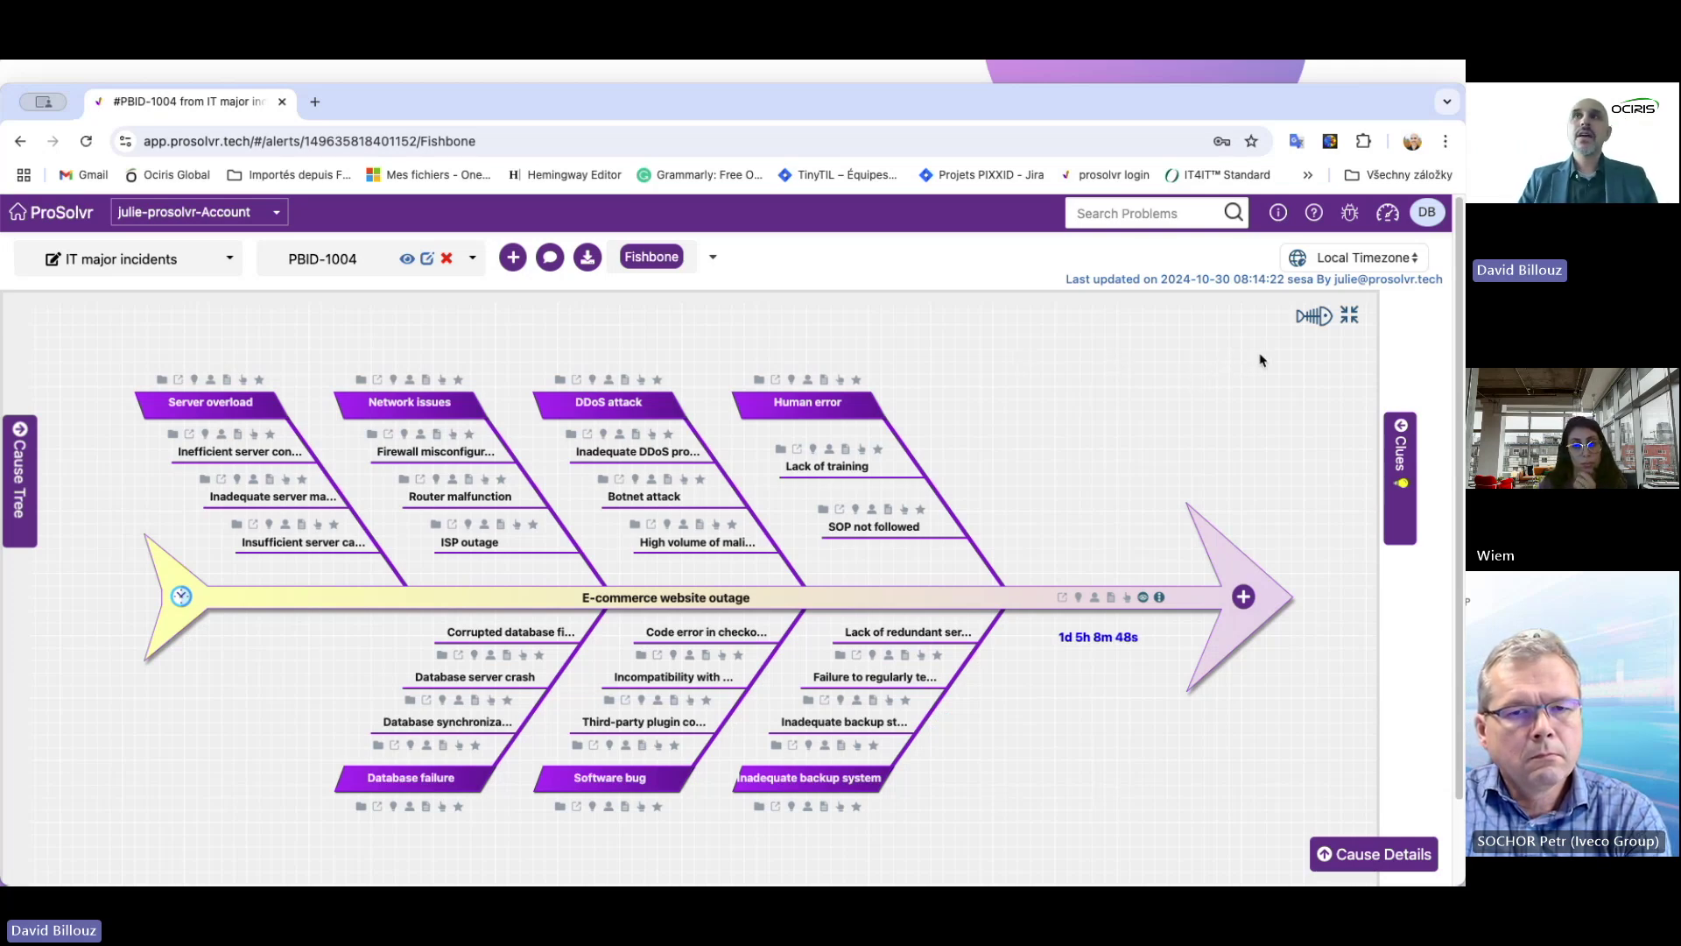
- Get recommendations for the E-commerce website outage and review the likely causes, suggested actions, matching problems and templates
left_click(1326, 317)
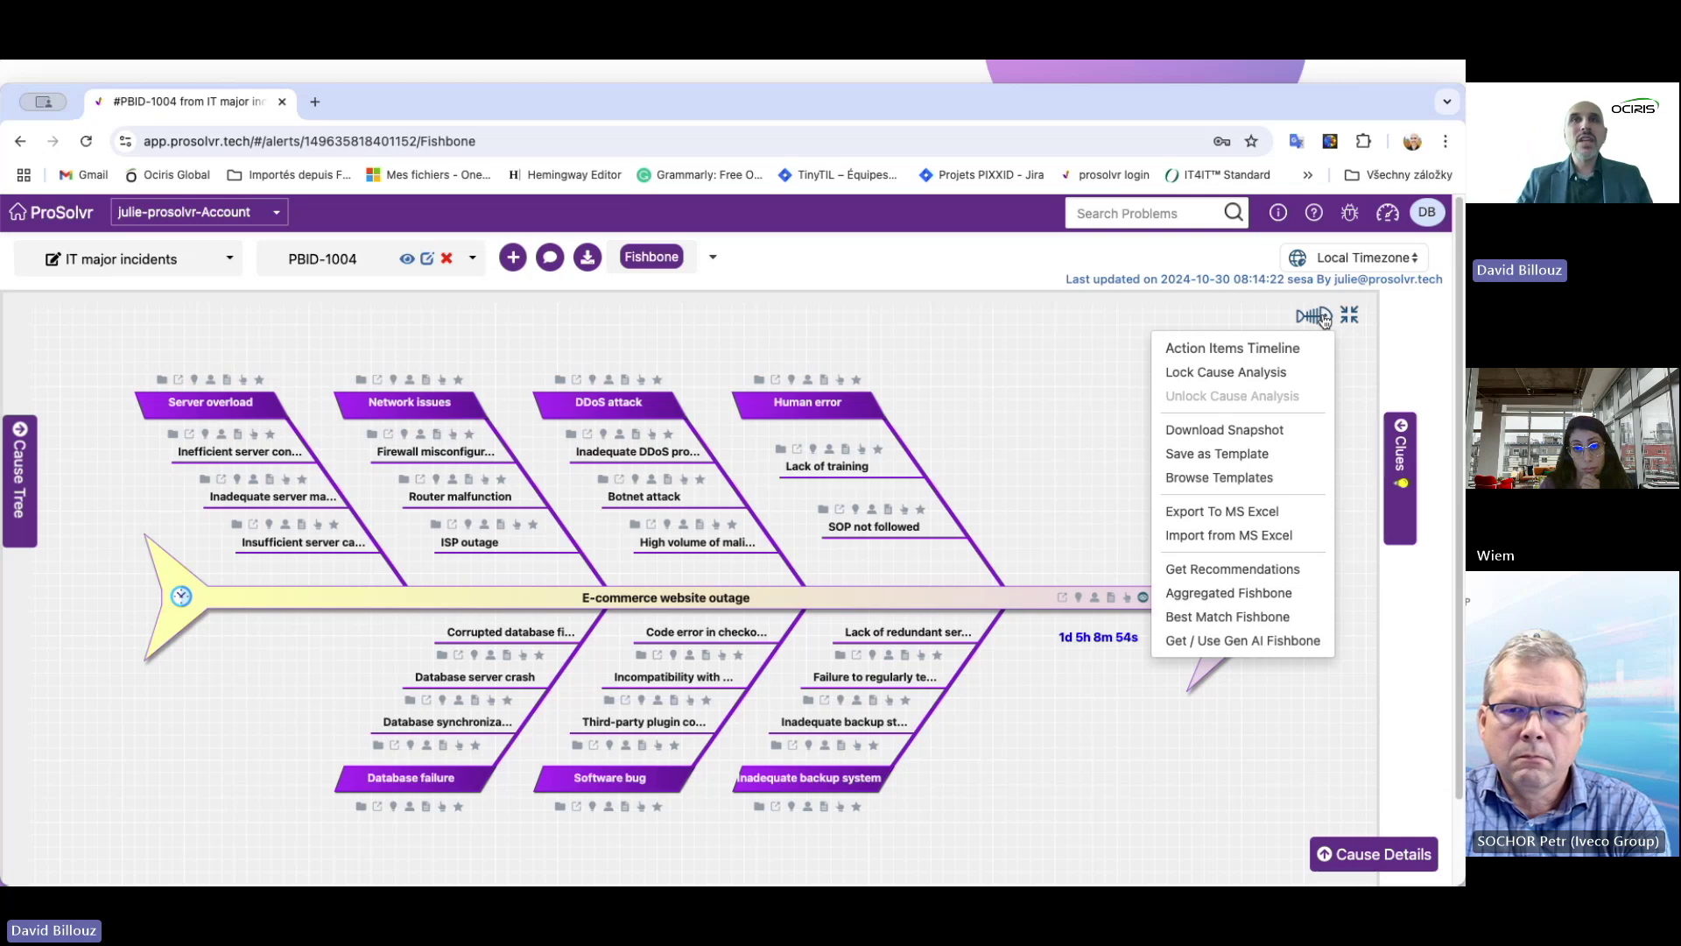
left_click(1269, 571)
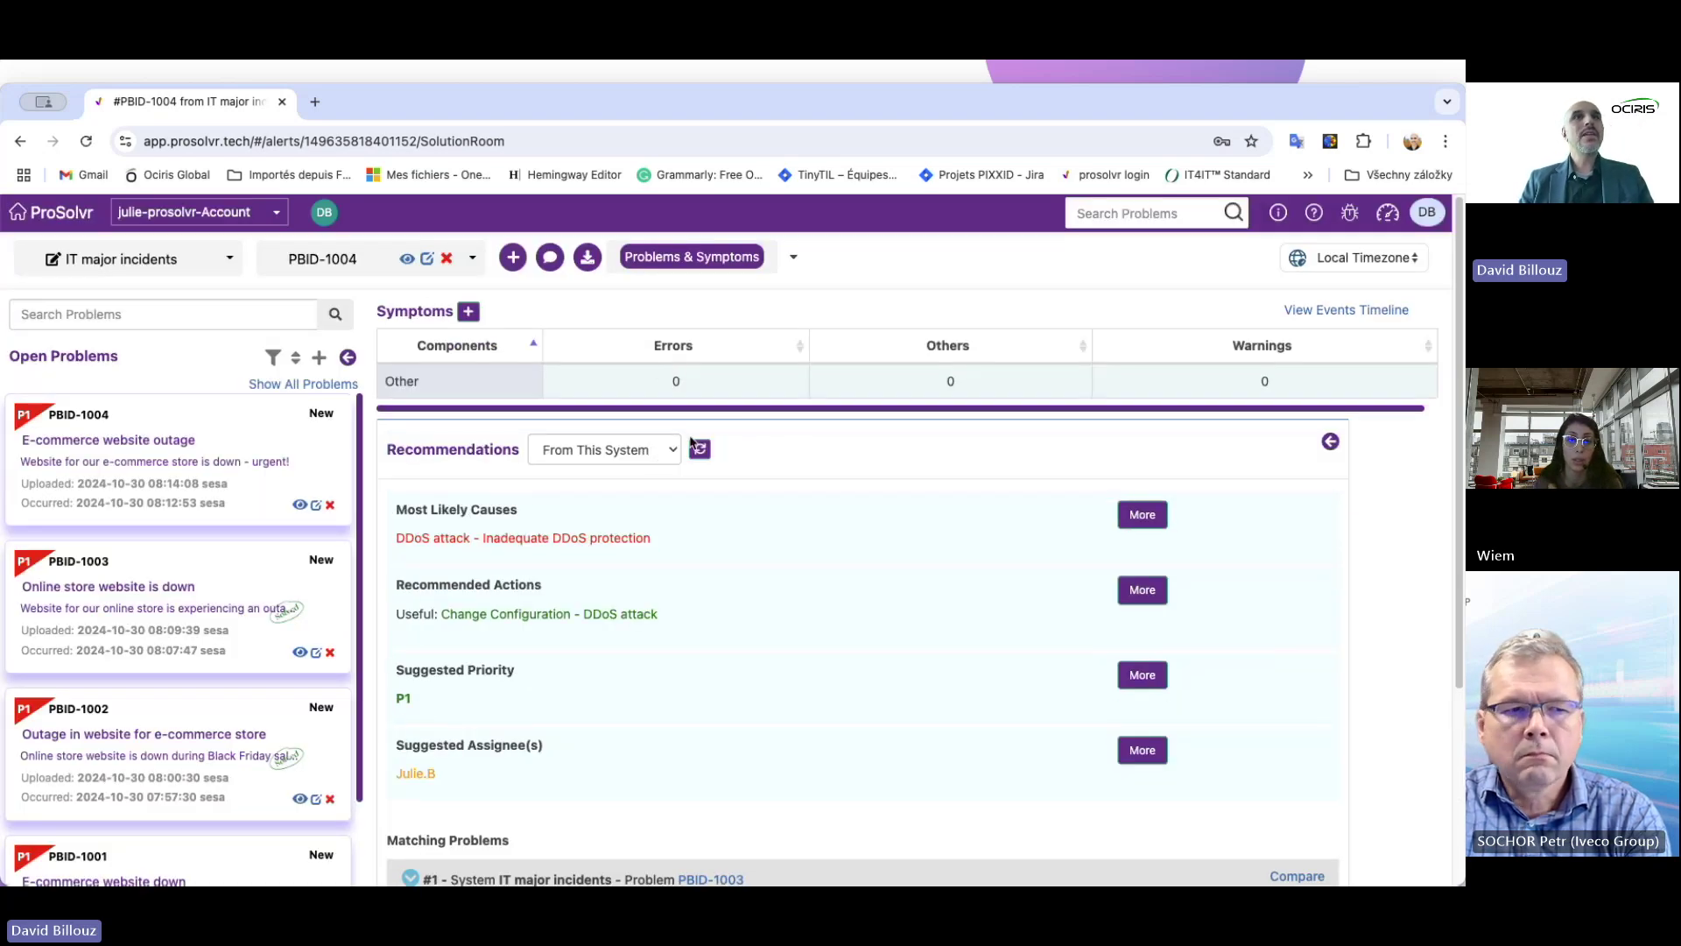
scroll(1313, 473, "down", 3)
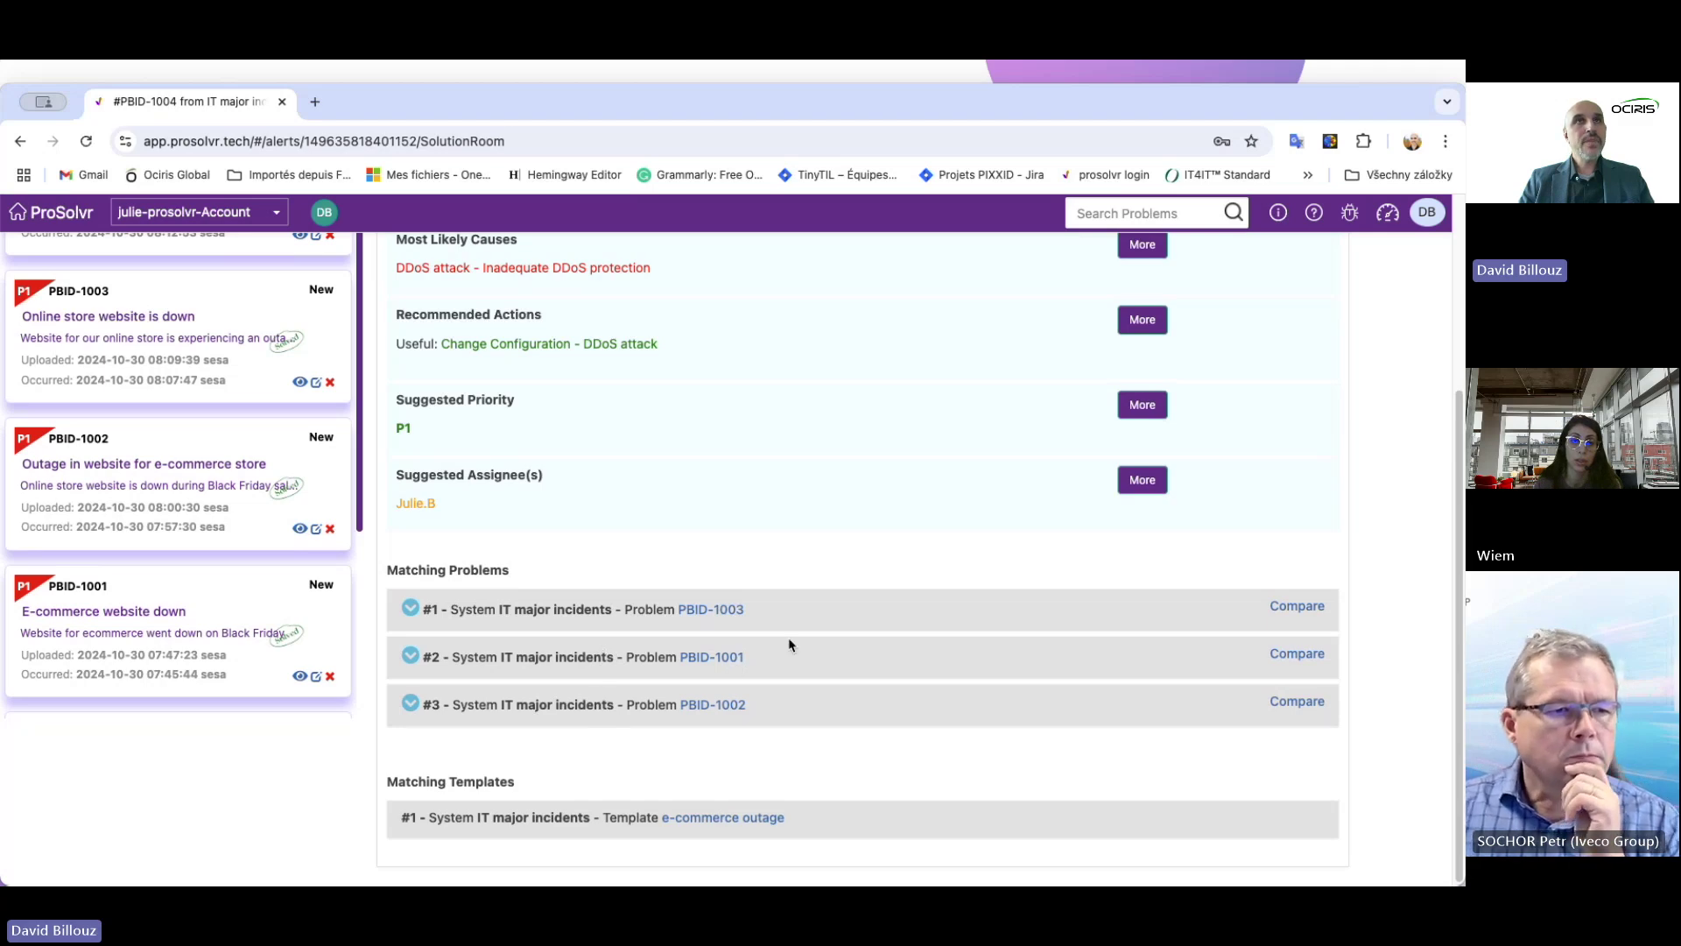
scroll(789, 645, "up", 3)
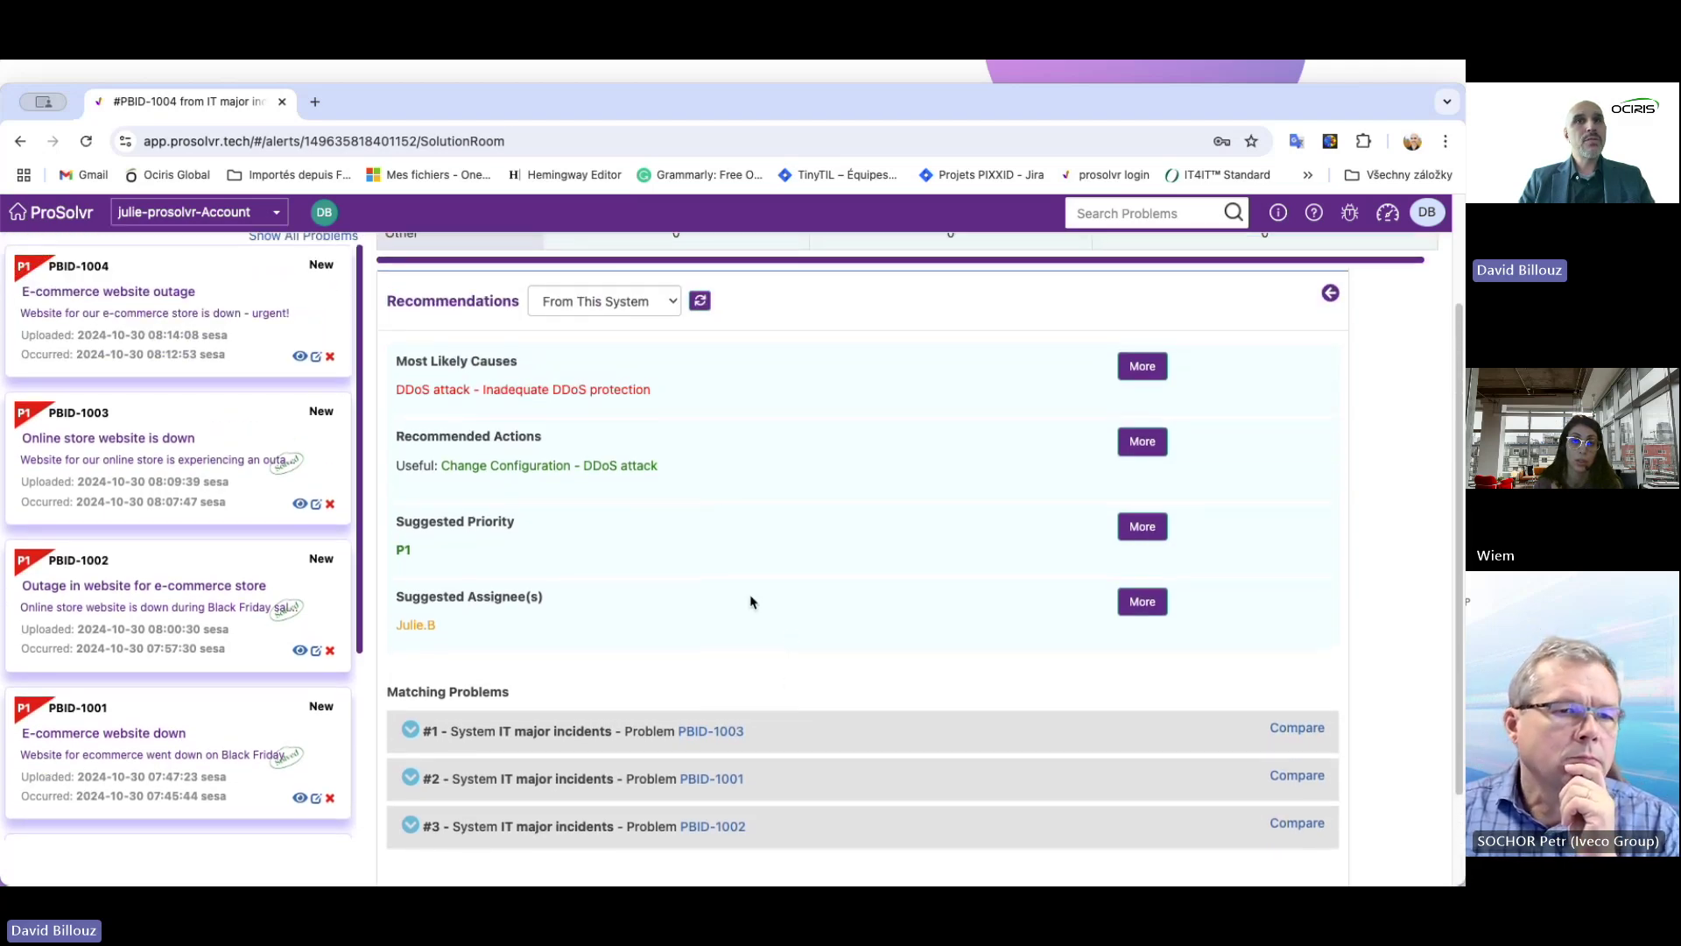
scroll(750, 601, "down", 3)
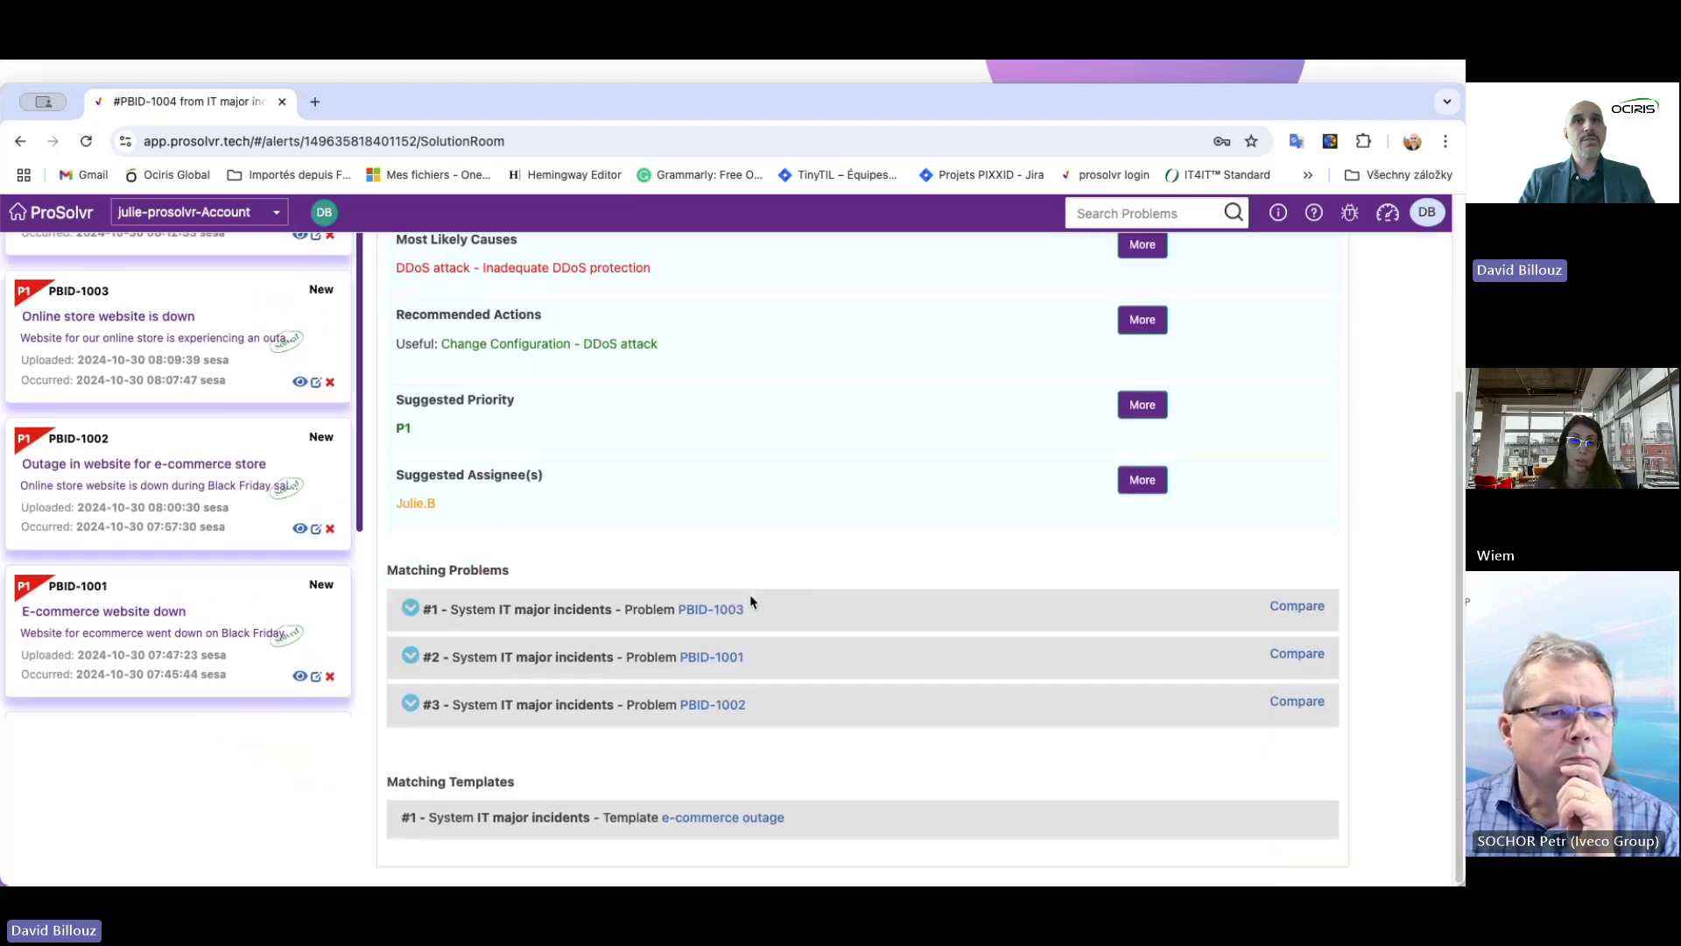
- Compare the anomalies of PBID-1004 with the matching problem PBID-1003 and close the comparison
left_click(1298, 607)
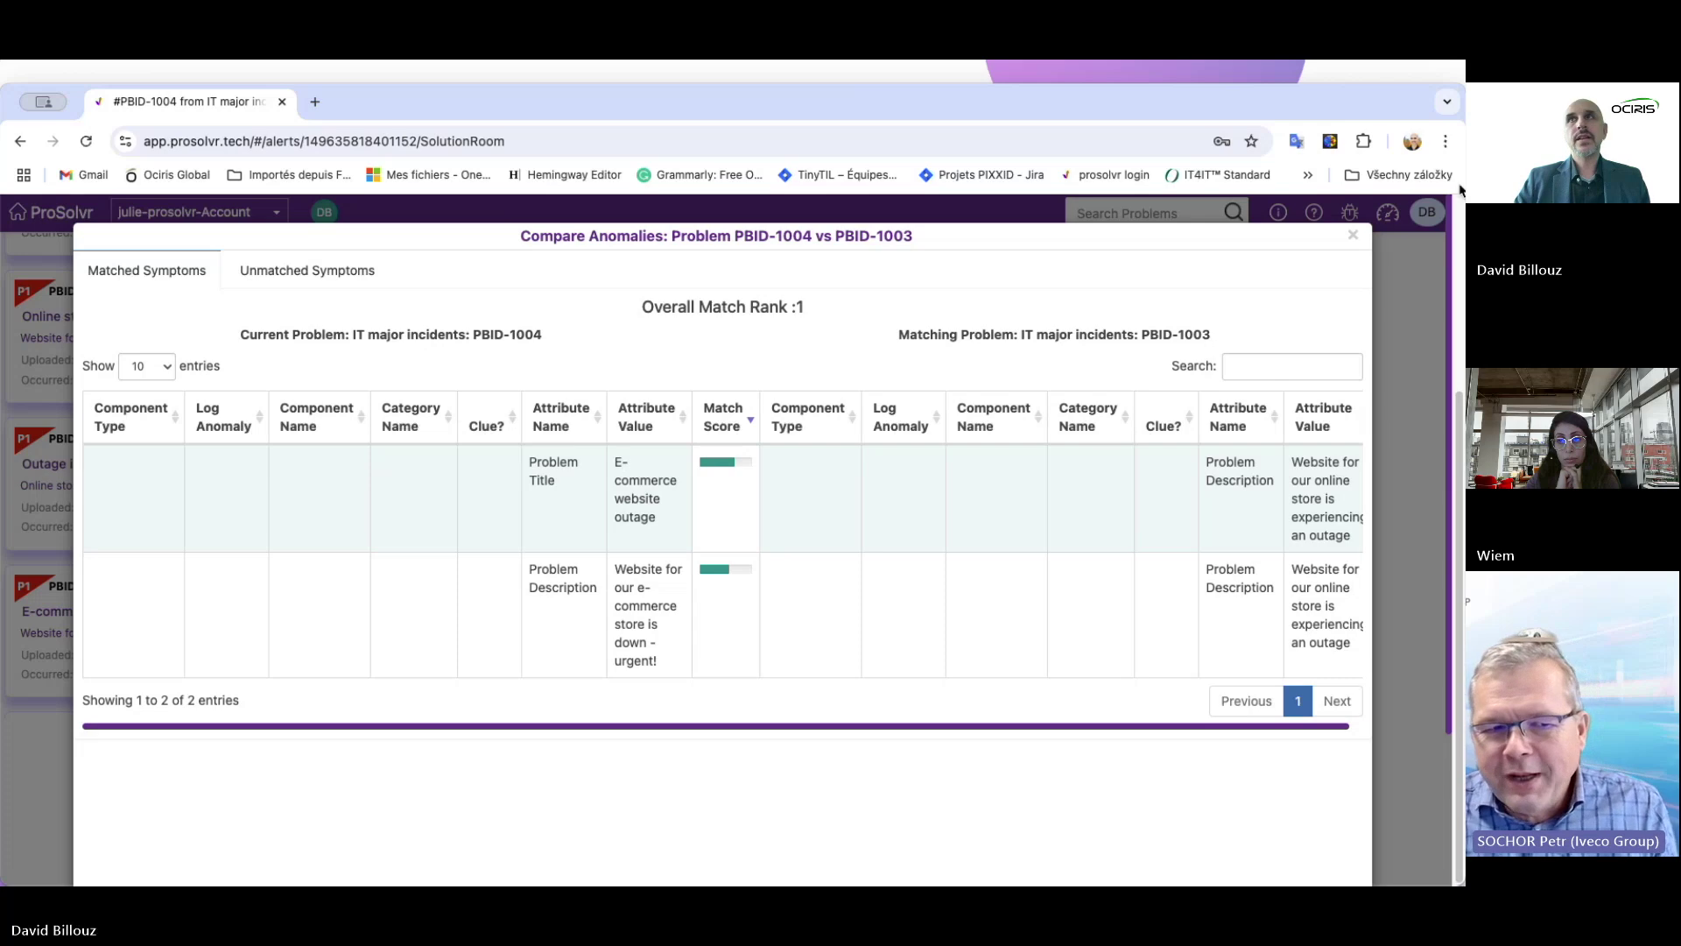
left_click(1353, 239)
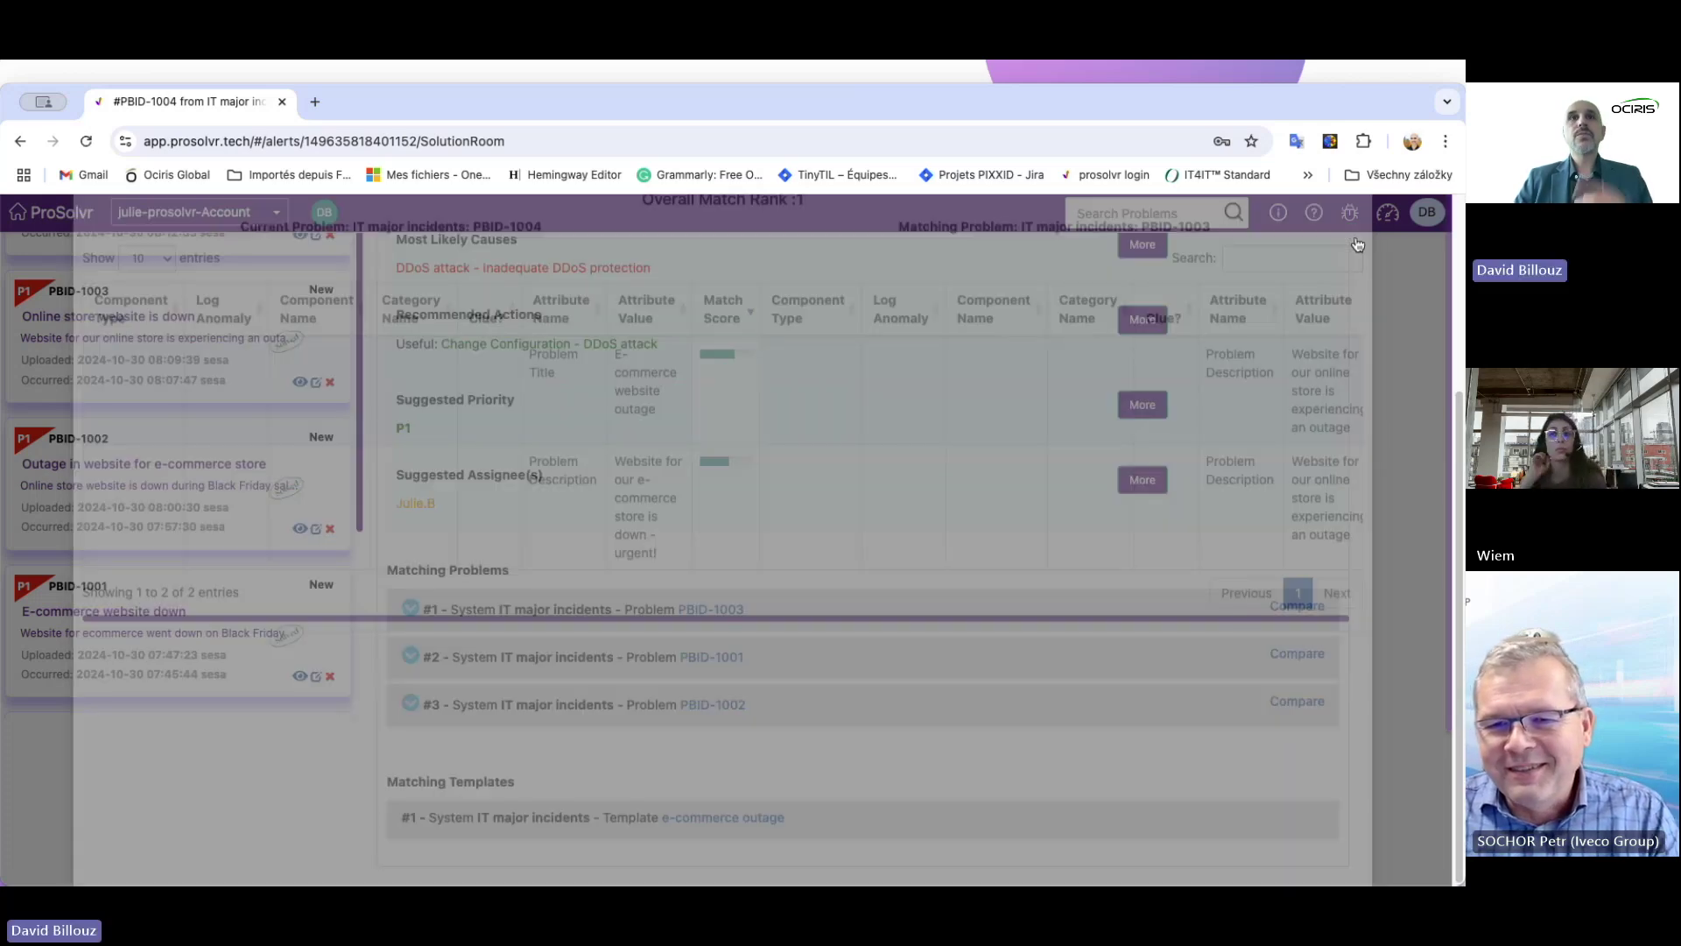
- Examine which sources the recommendations can be drawn from, keeping From This System
scroll(1290, 483, "up", 3)
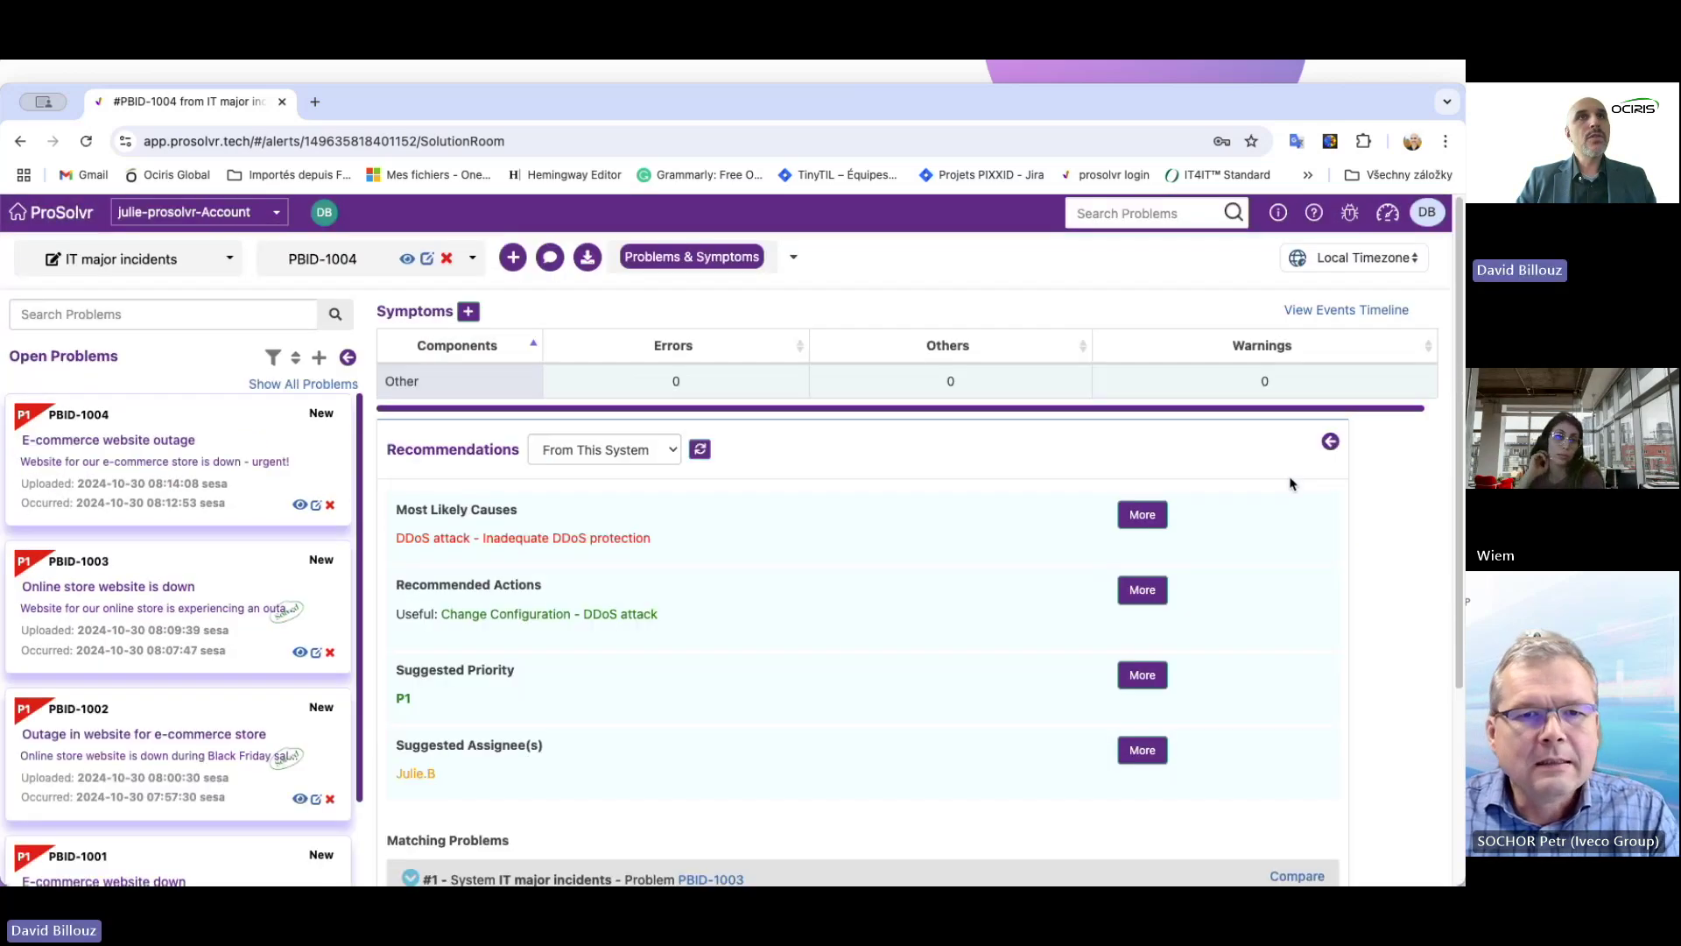
scroll(1290, 483, "down", 1)
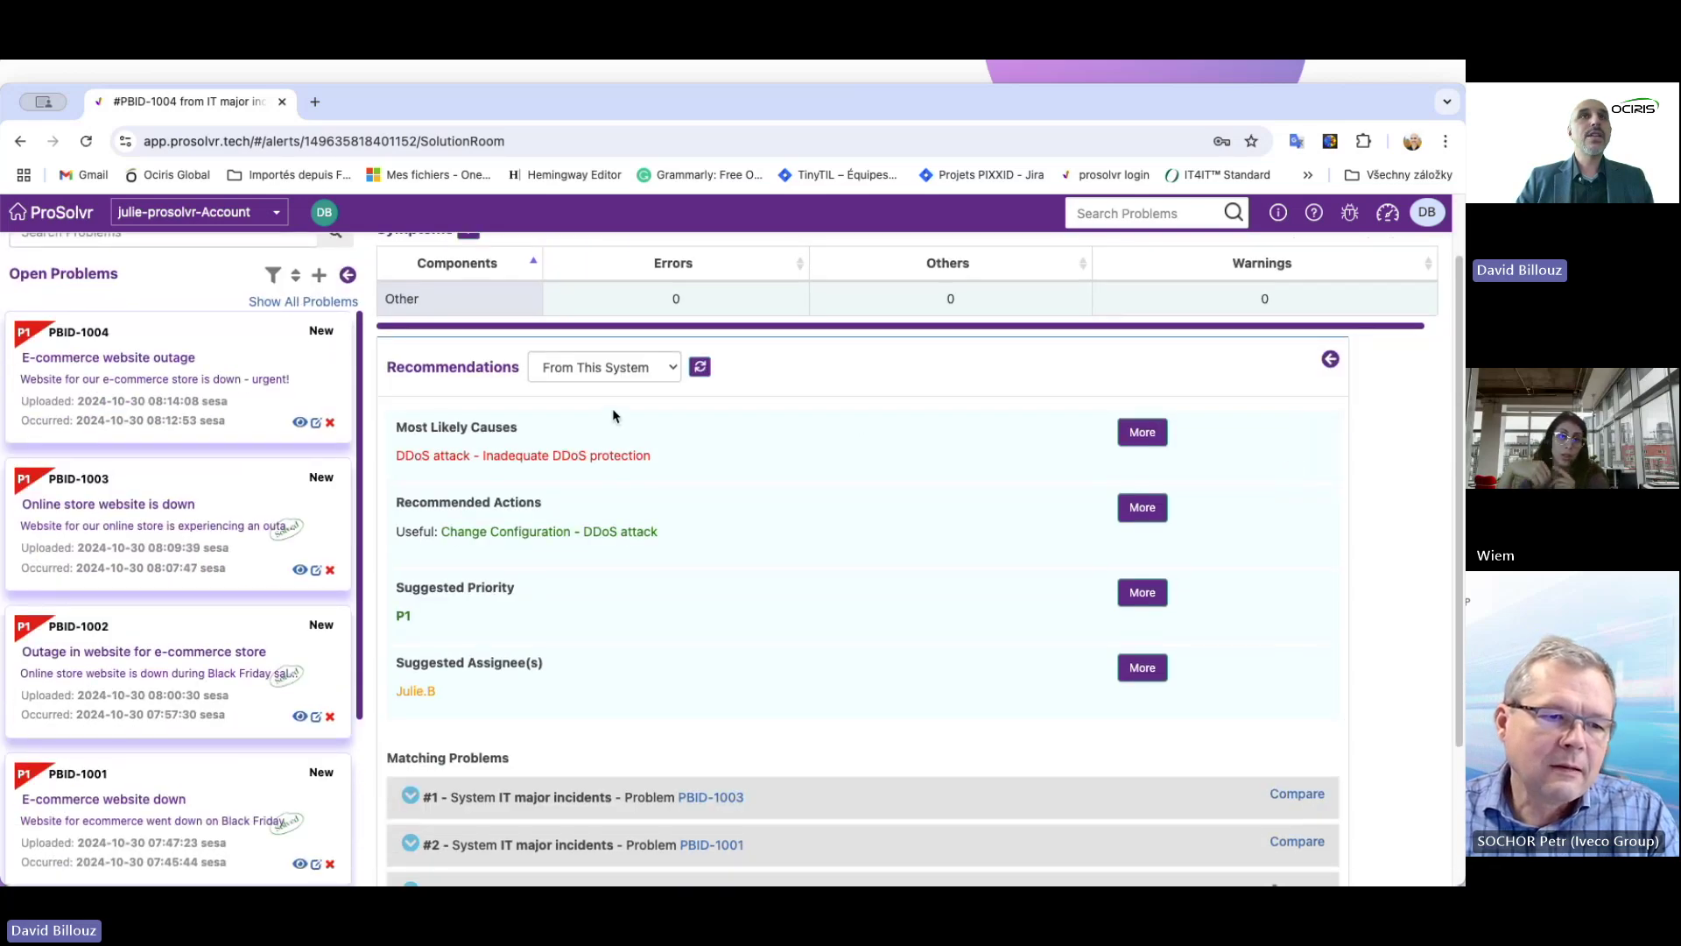
left_click(670, 369)
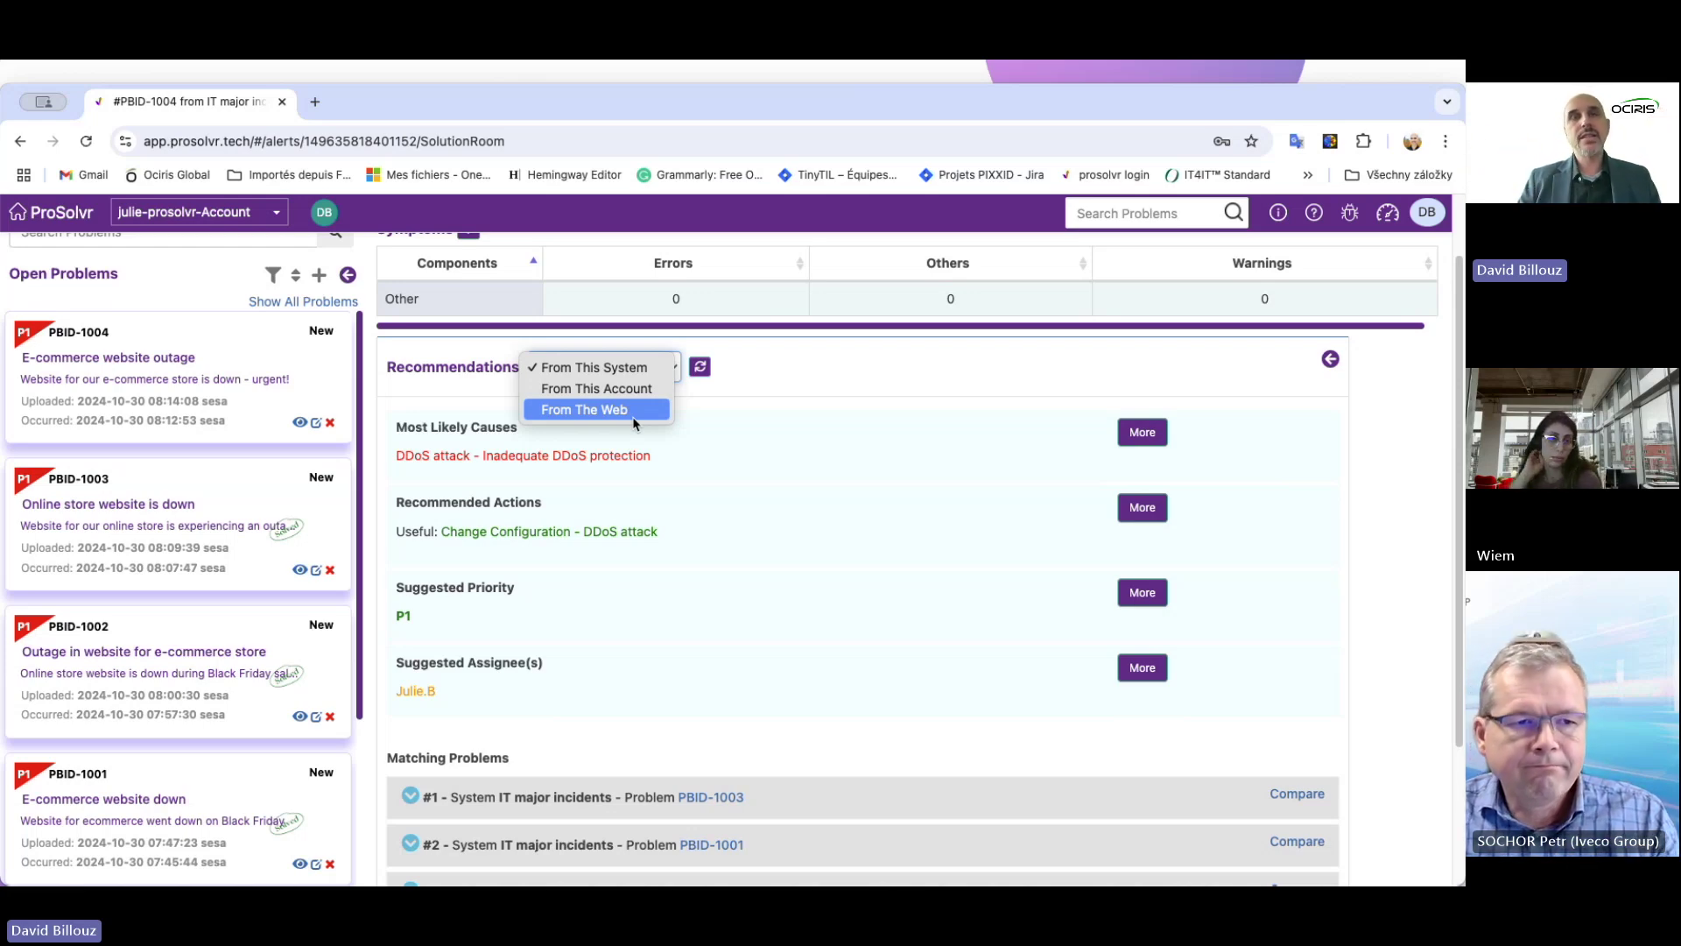
left_click(790, 378)
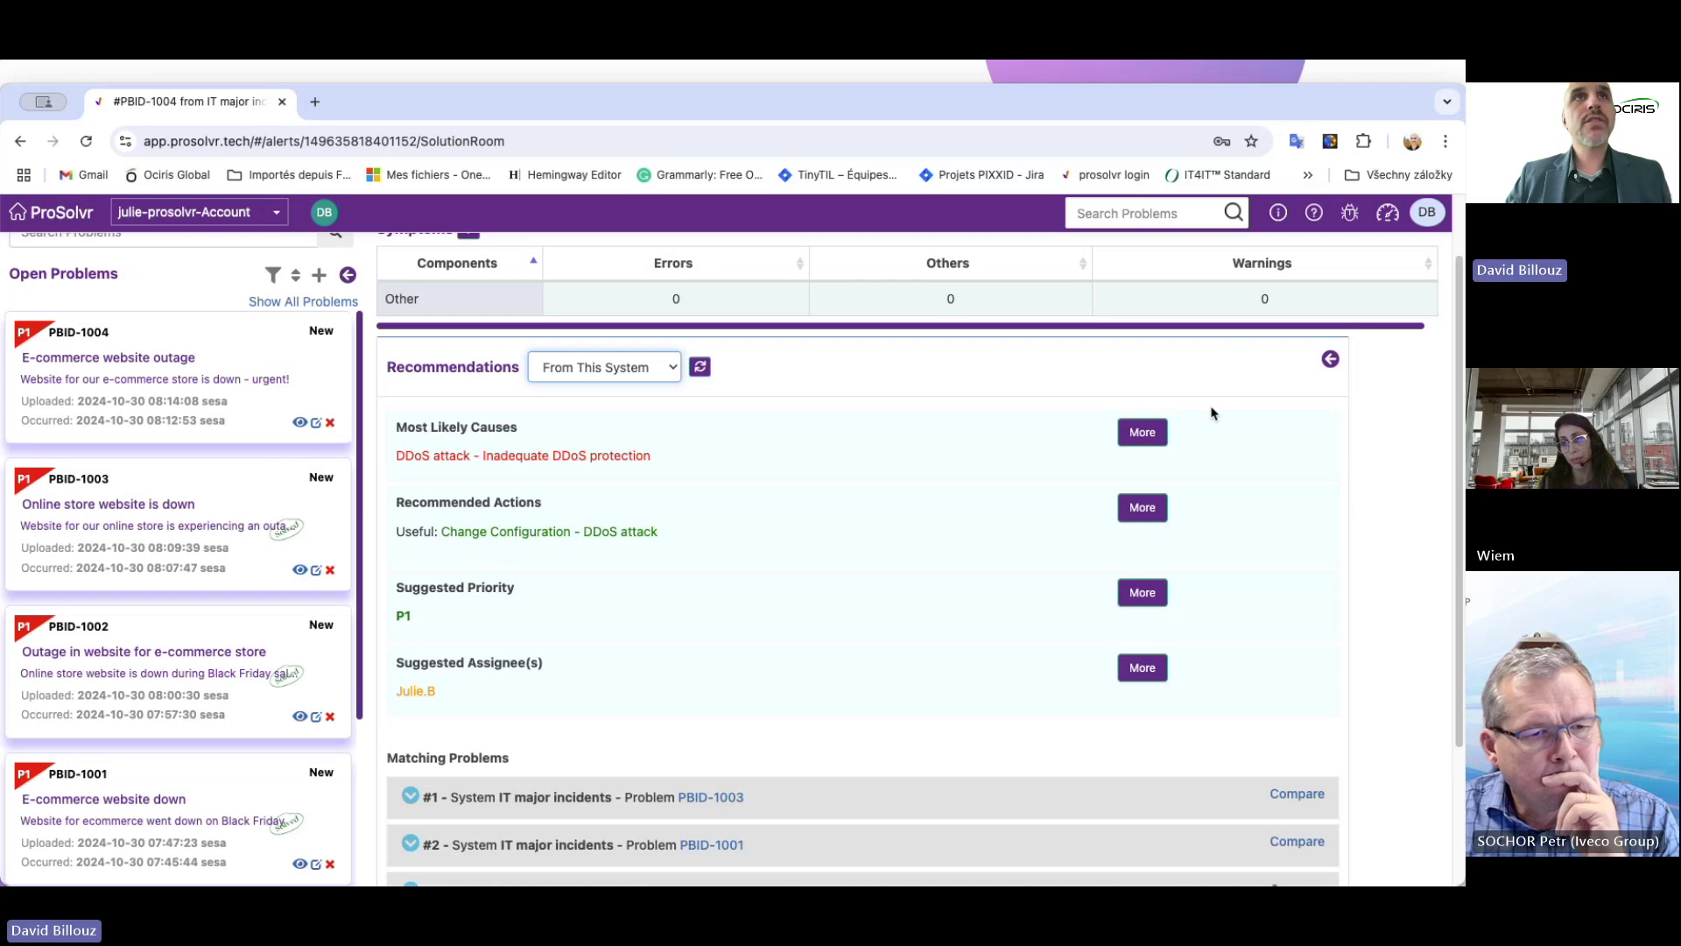
- Return to the fishbone diagram of the E-commerce website outage and look over its available actions
scroll(1352, 333, "up", 2)
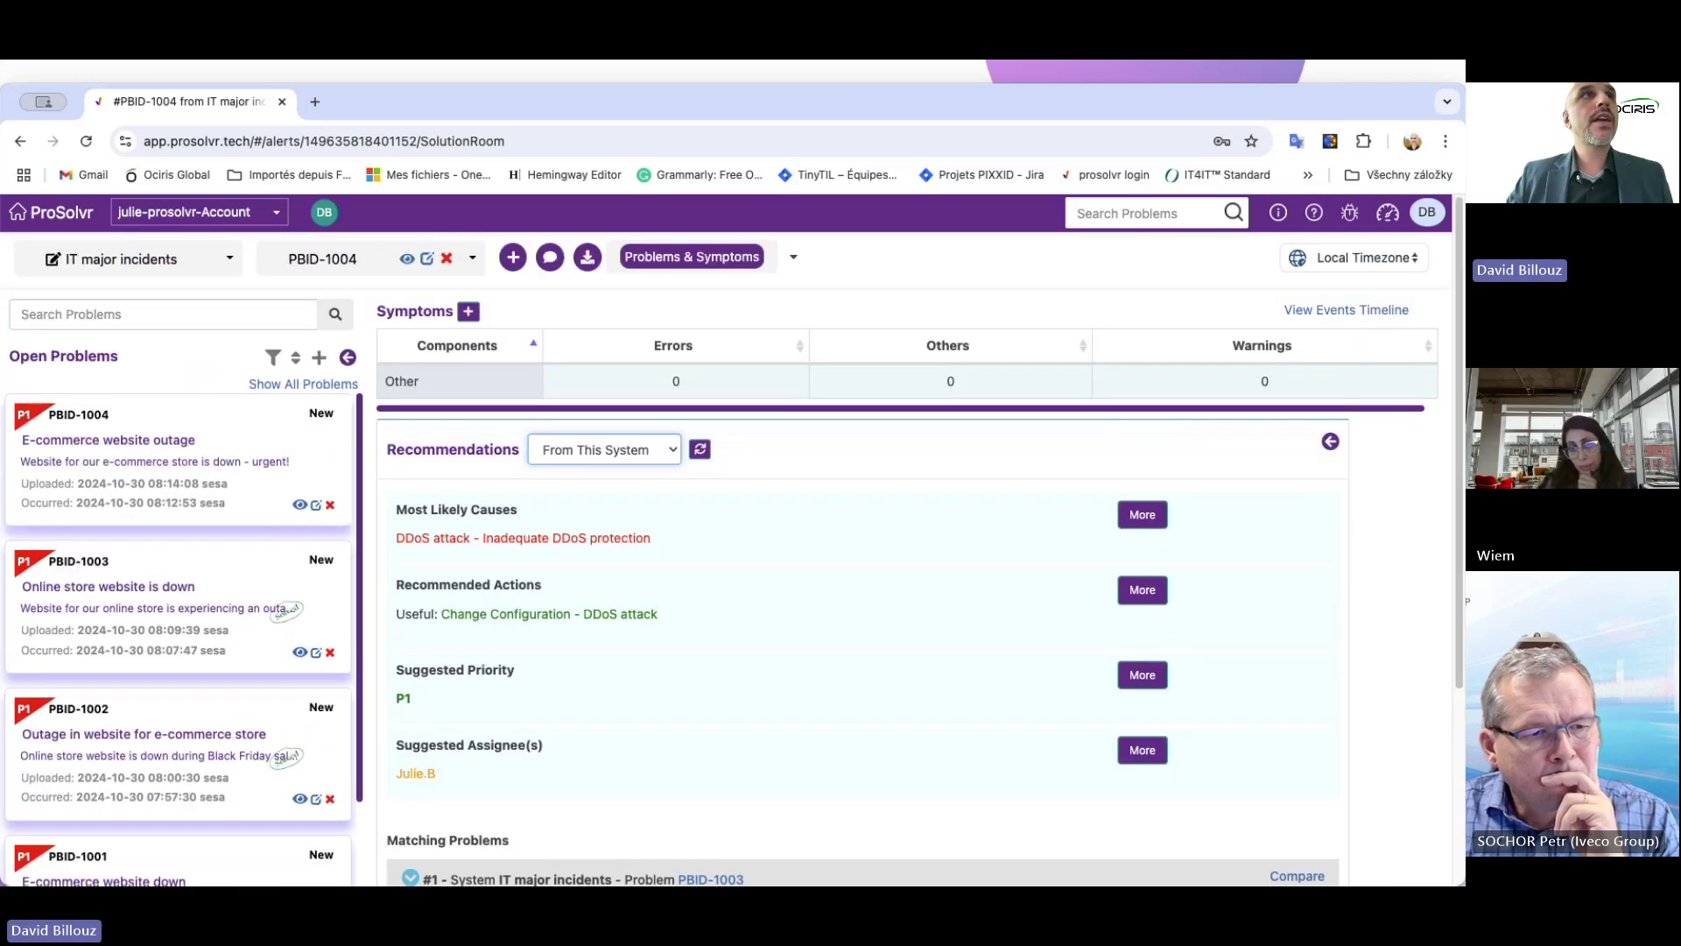
left_click(91, 442)
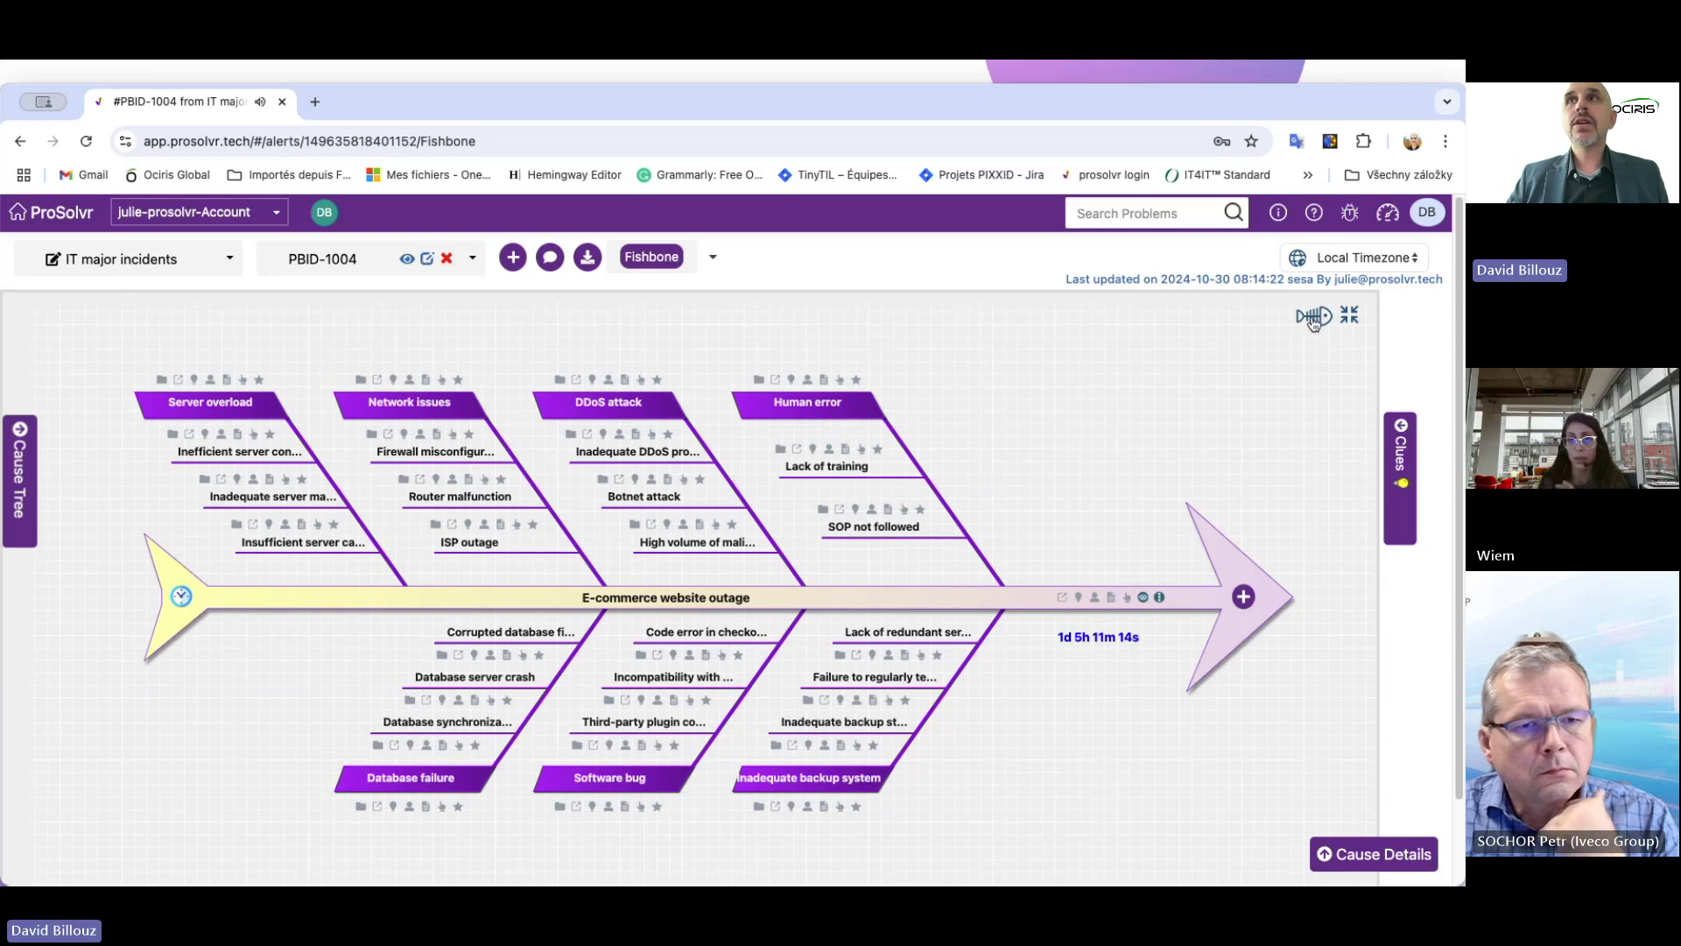
left_click(1313, 318)
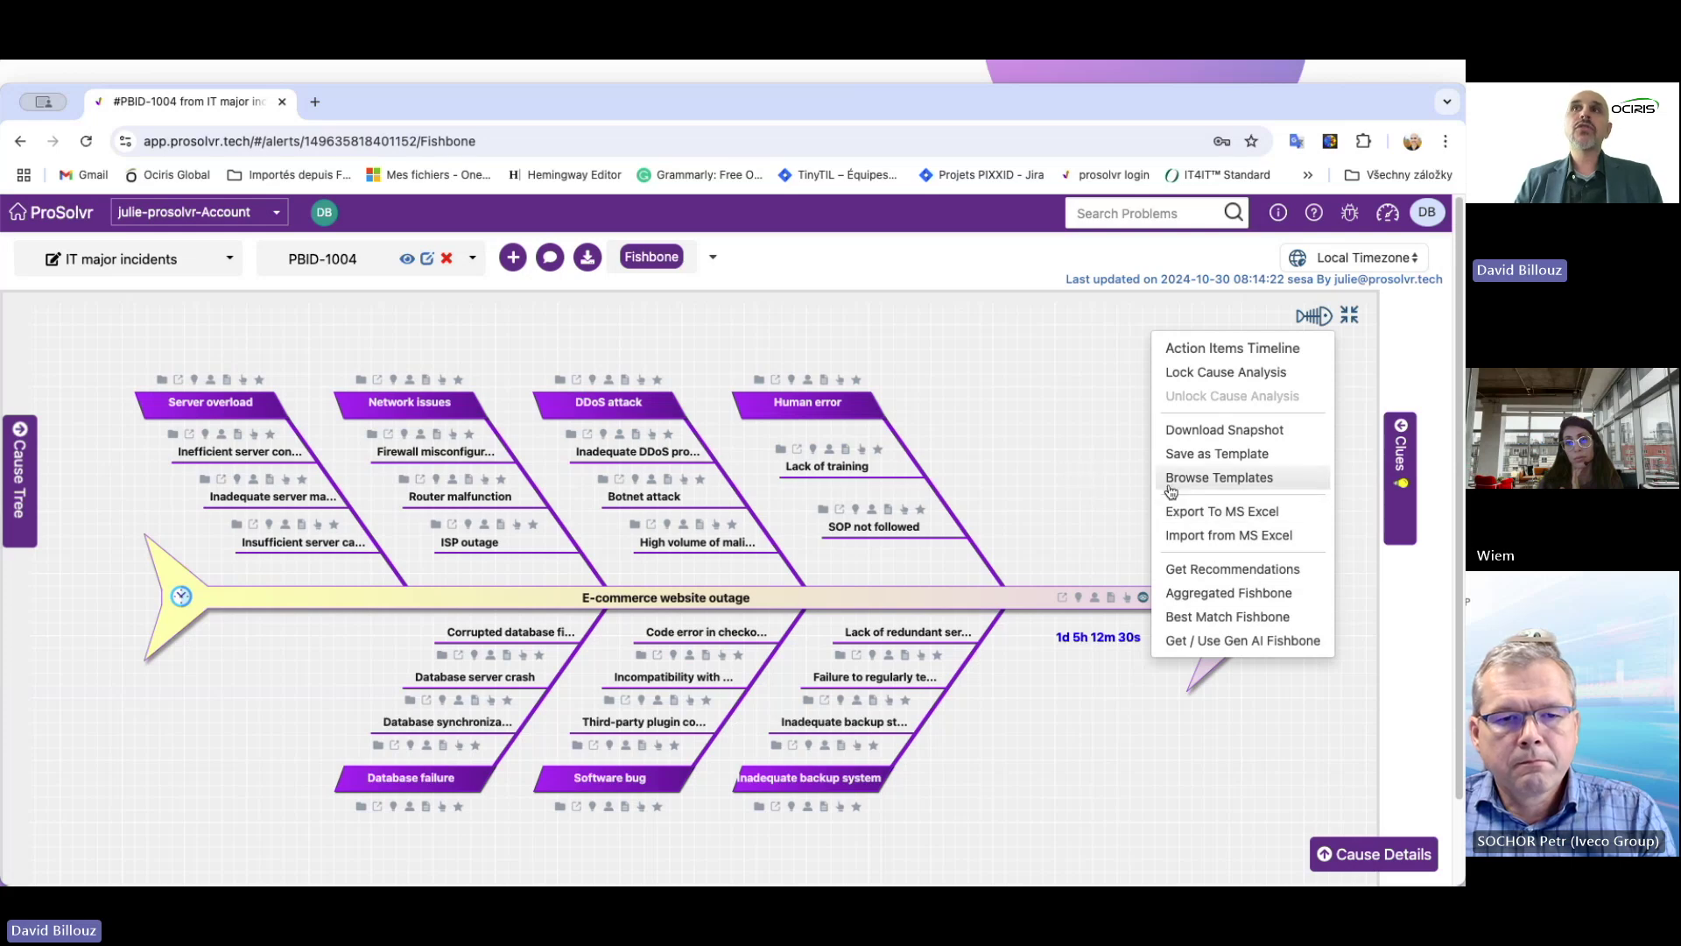
left_click(1073, 435)
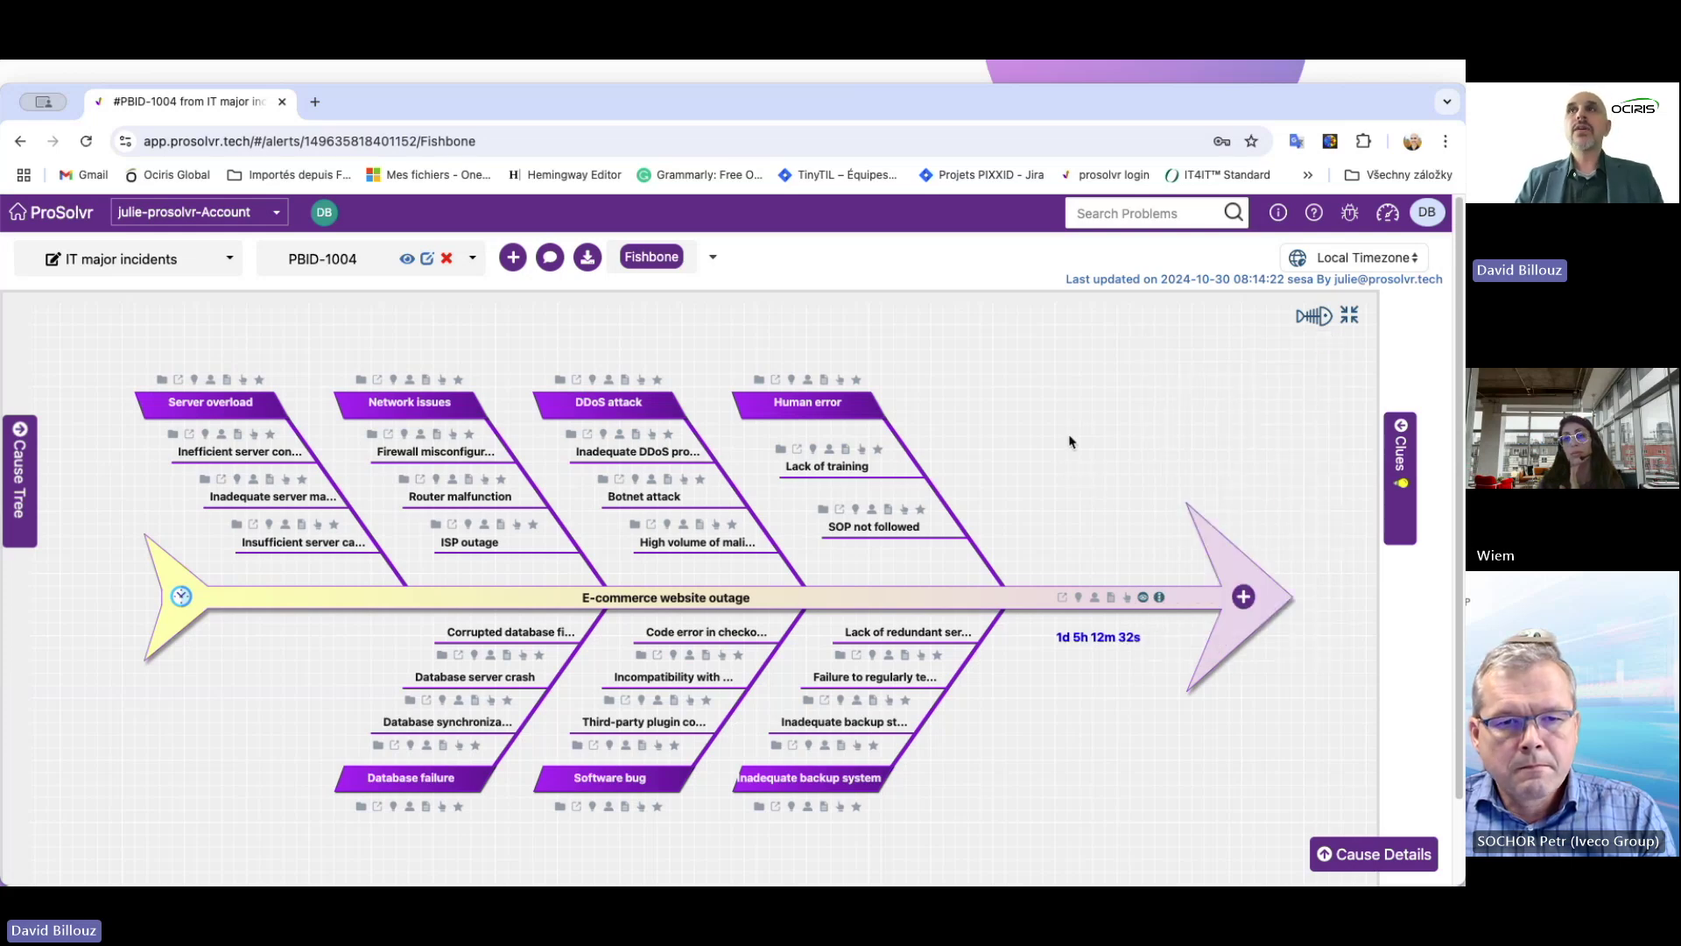
- Get the recommendations from the fishbone diagram again and review the suggestions and matching problems
left_click(1311, 316)
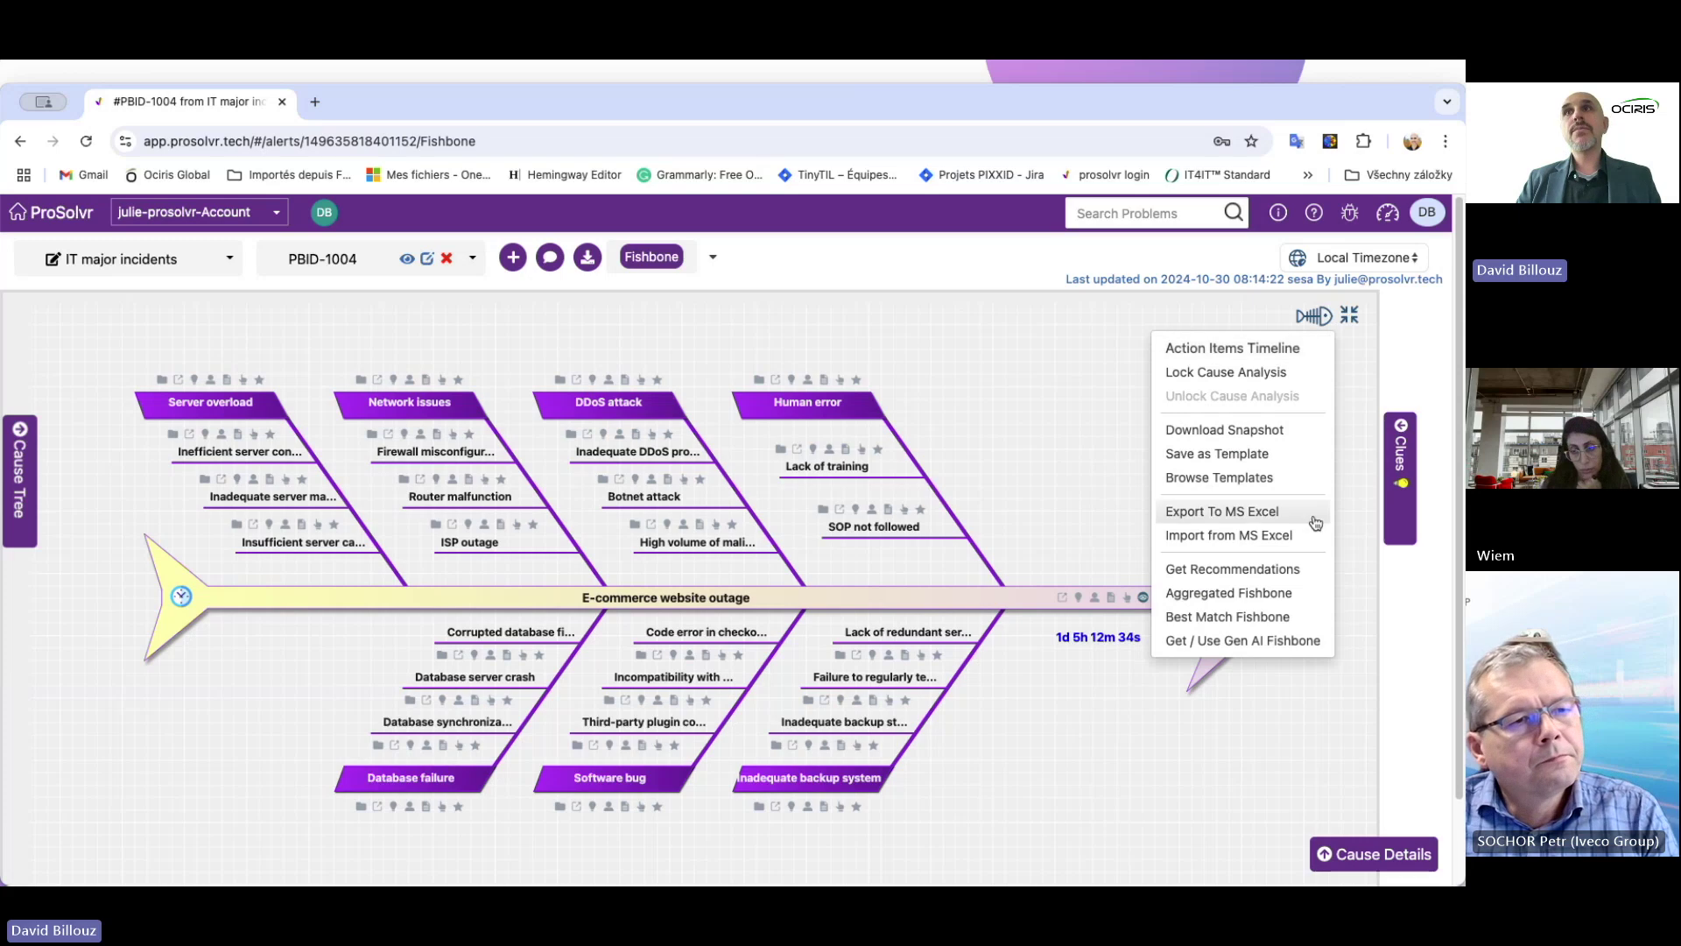
left_click(1279, 578)
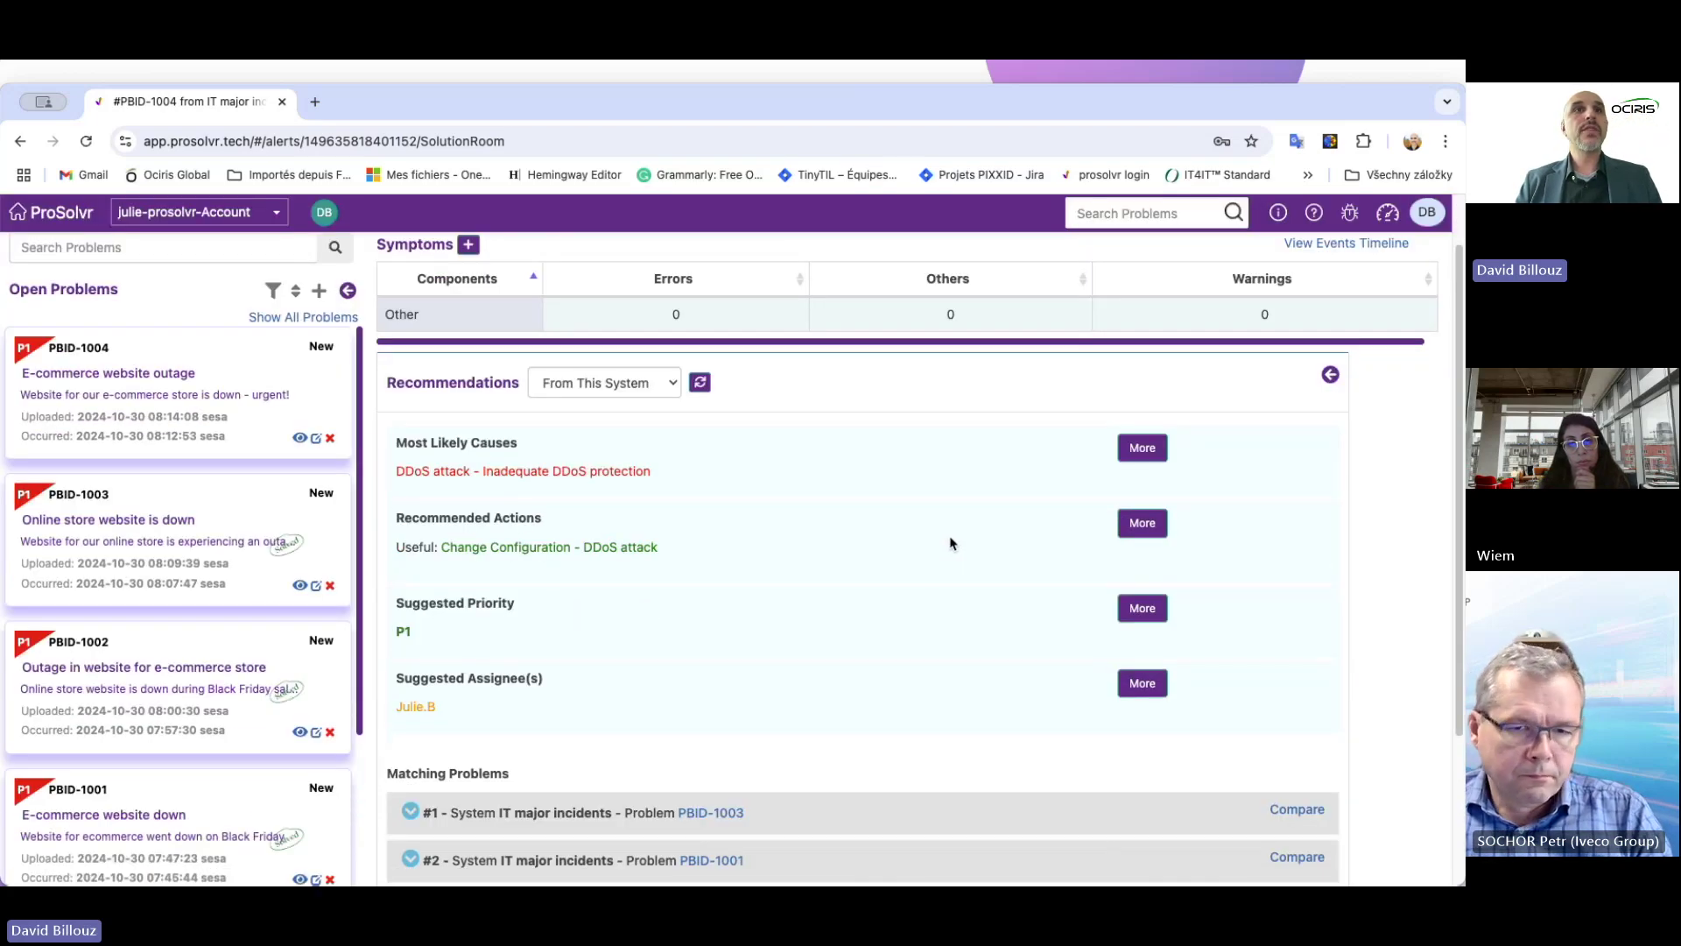
scroll(950, 542, "down", 3)
scroll(950, 543, "up", 2)
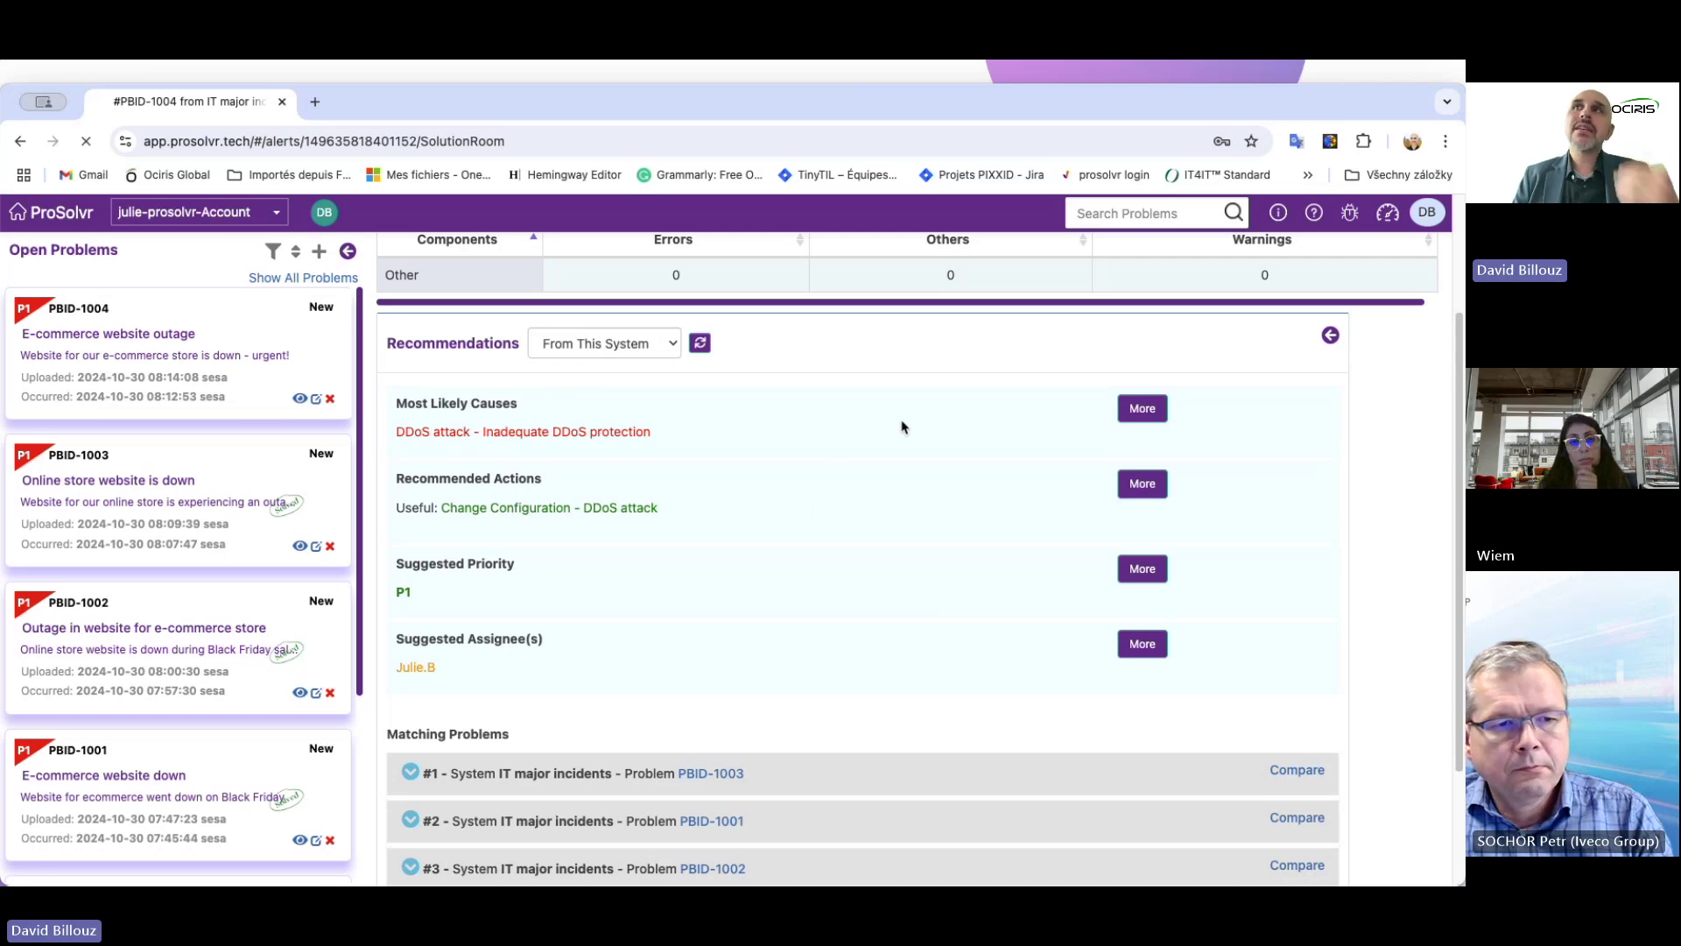
- Return to the fishbone diagram of PBID-1004, view its best match fishbone and close it without accepting
left_click(73, 347)
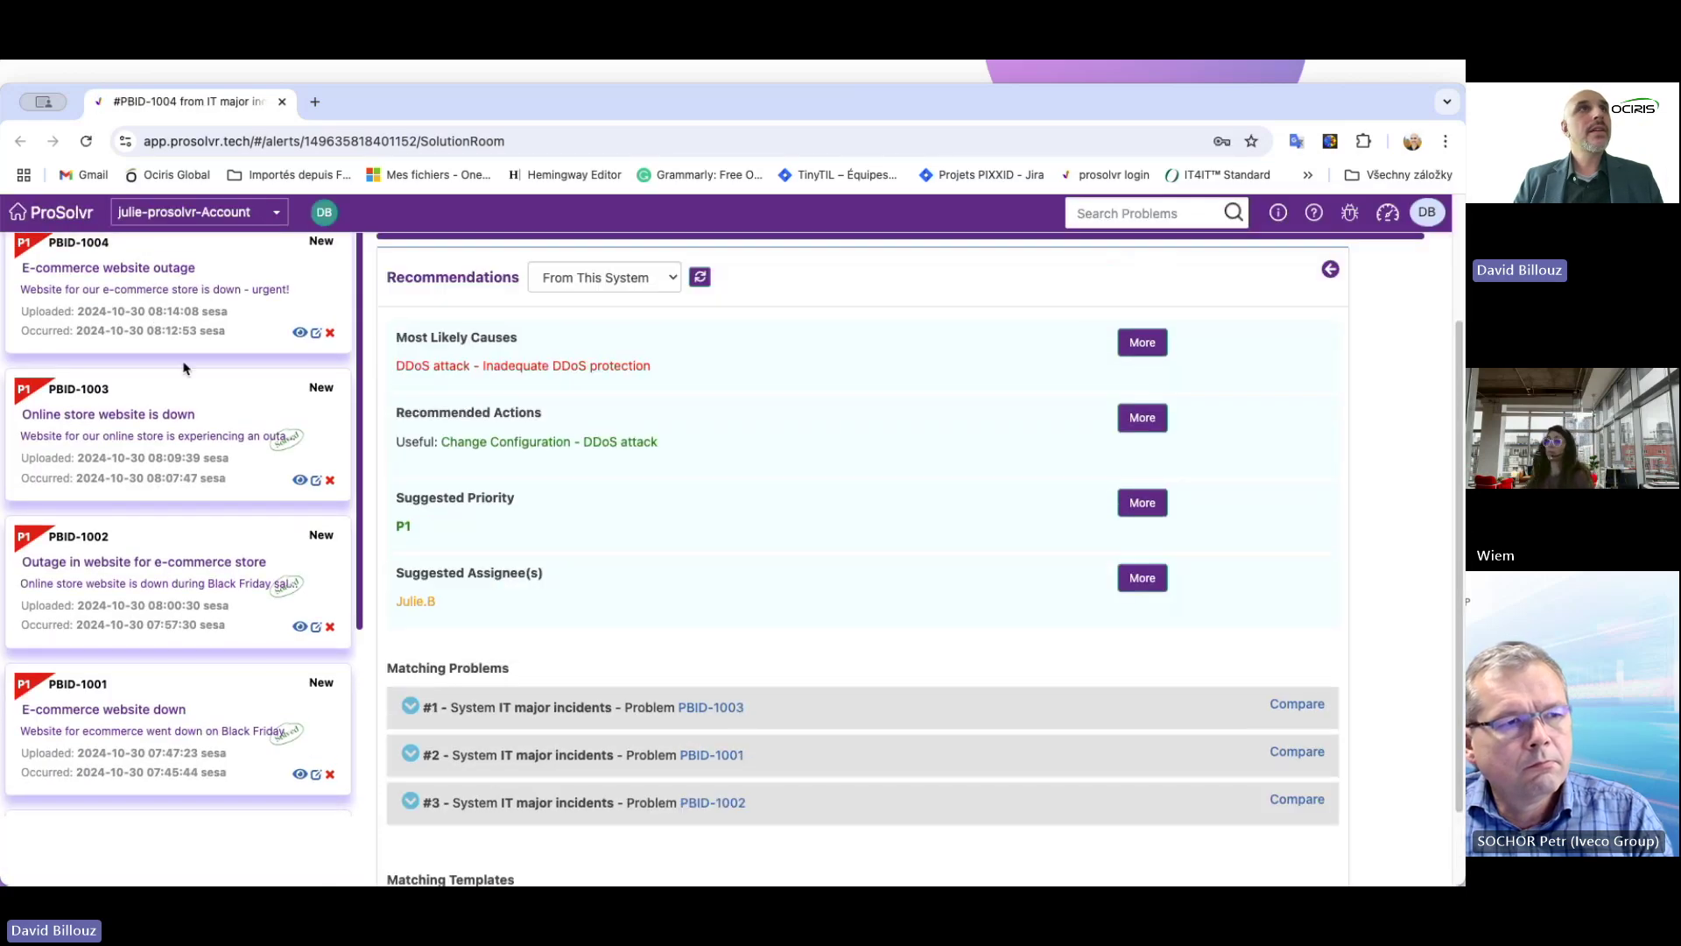
left_click(169, 270)
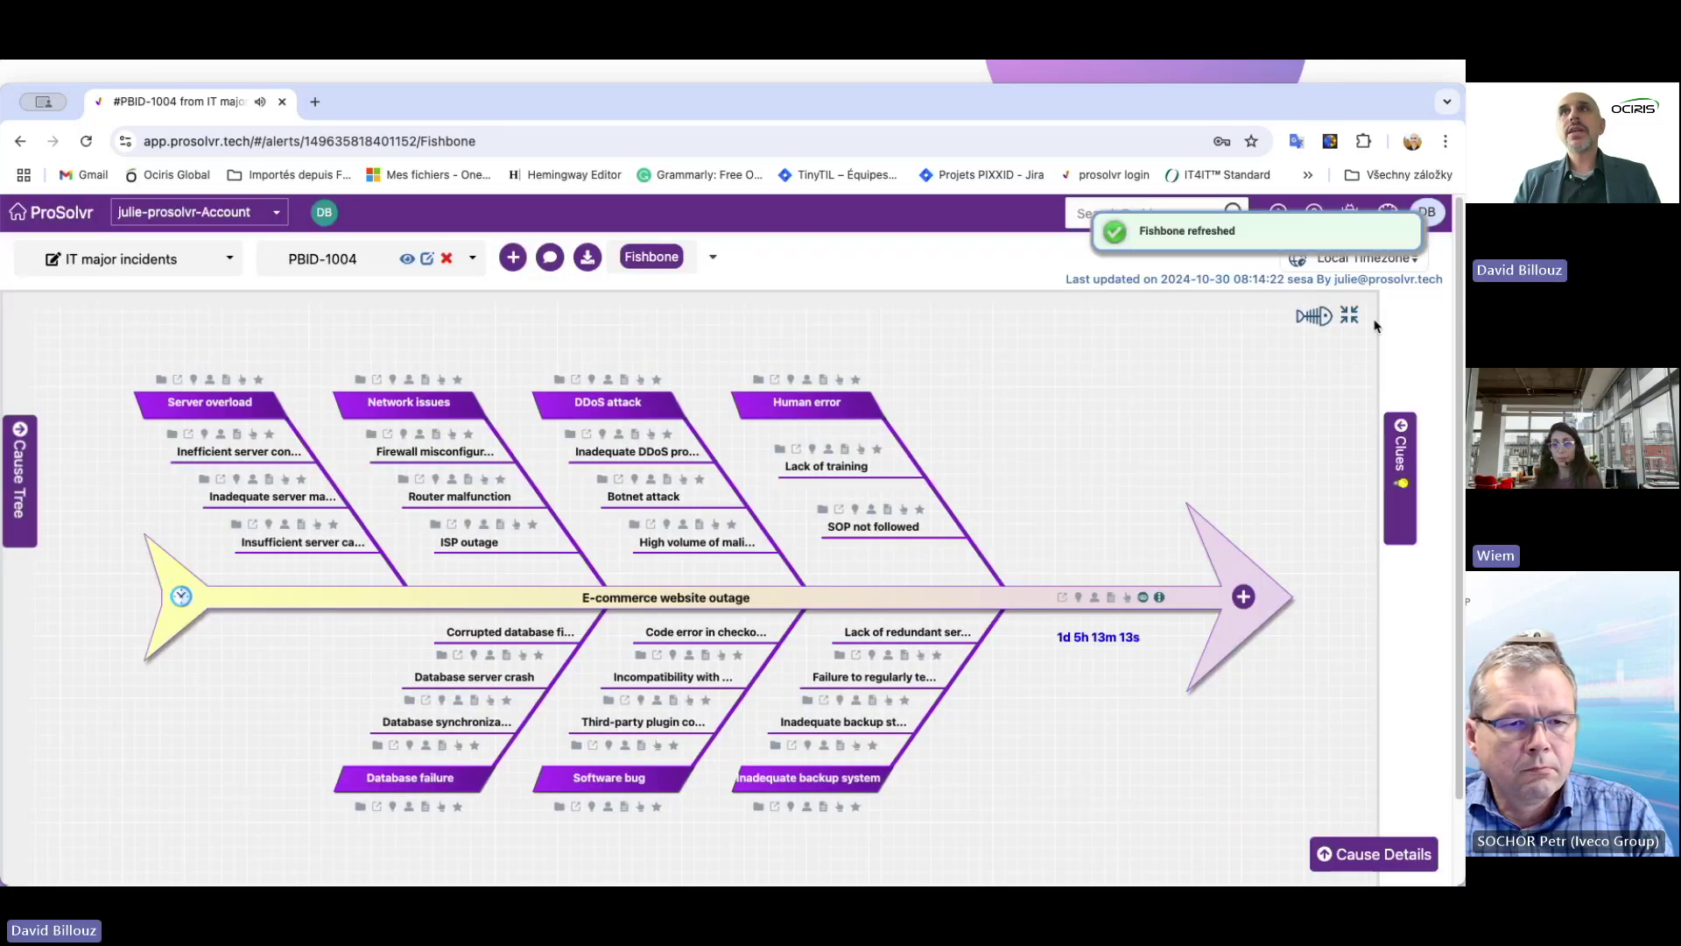
left_click(1316, 318)
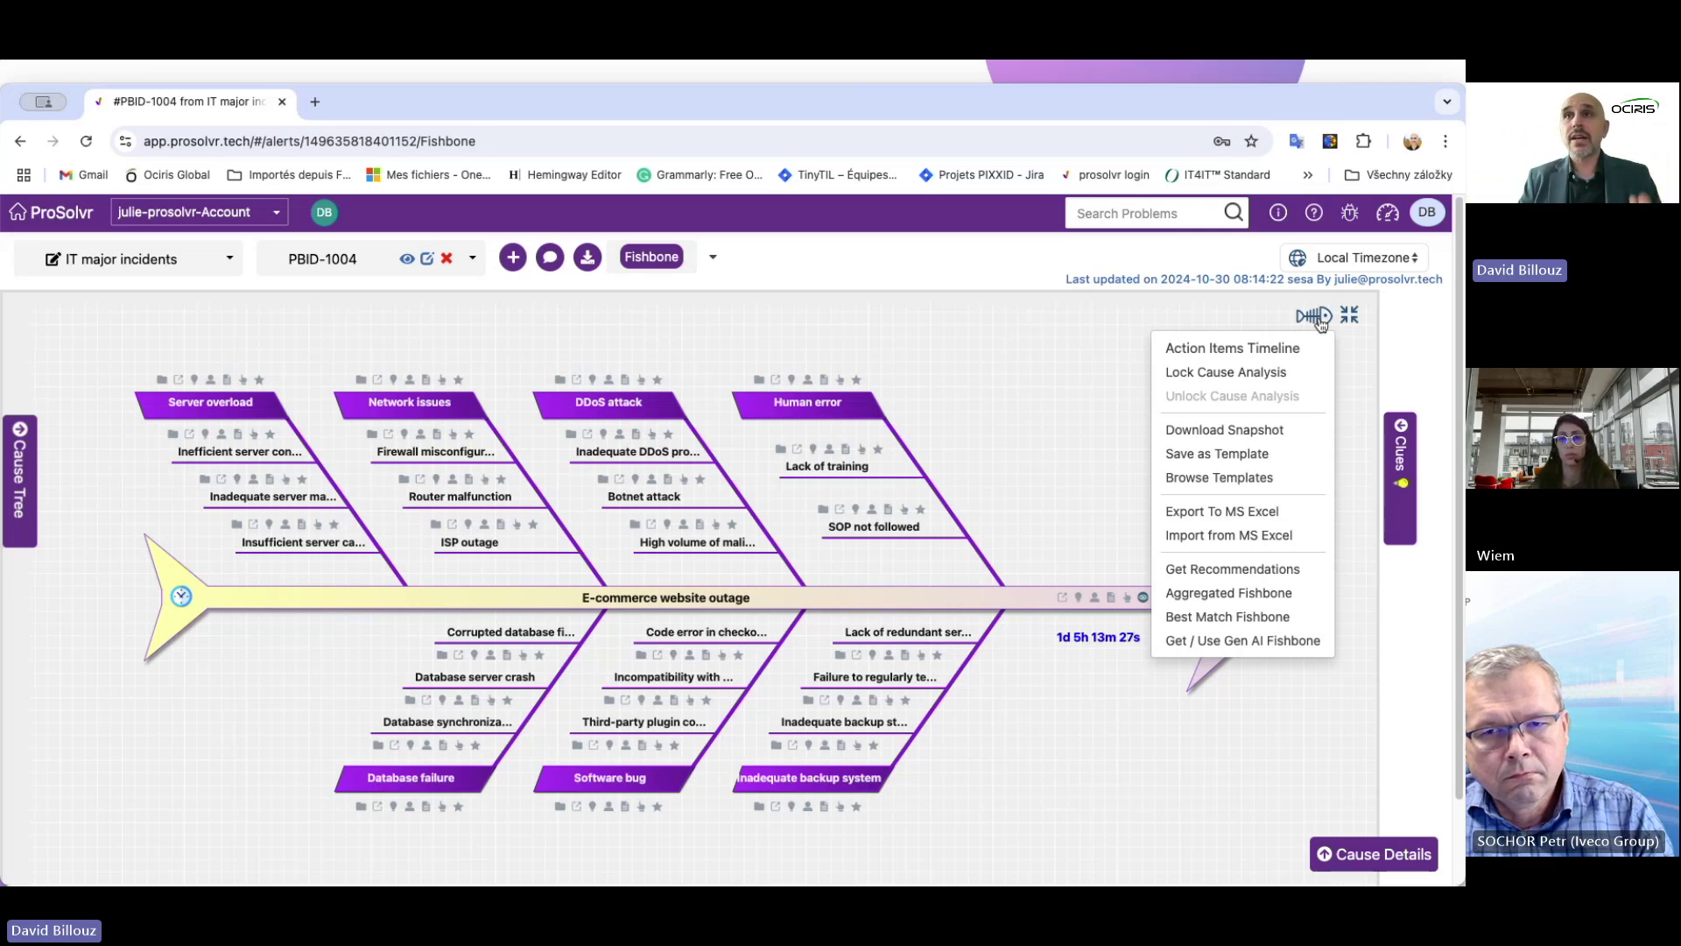
left_click(1258, 629)
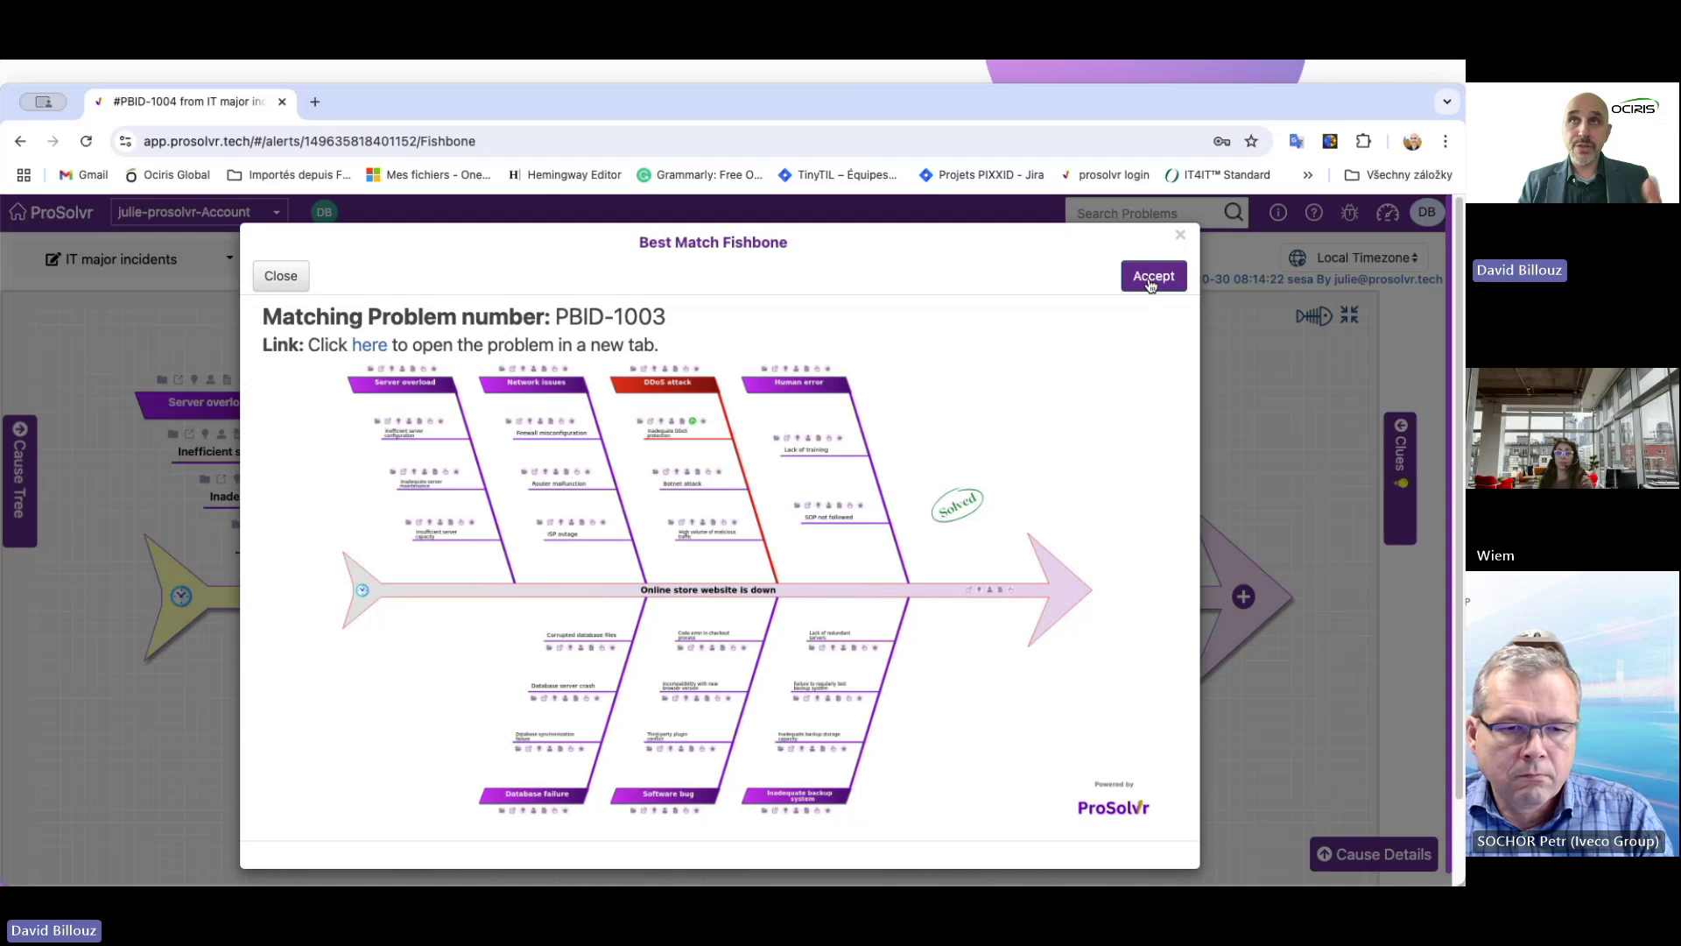
left_click(1179, 236)
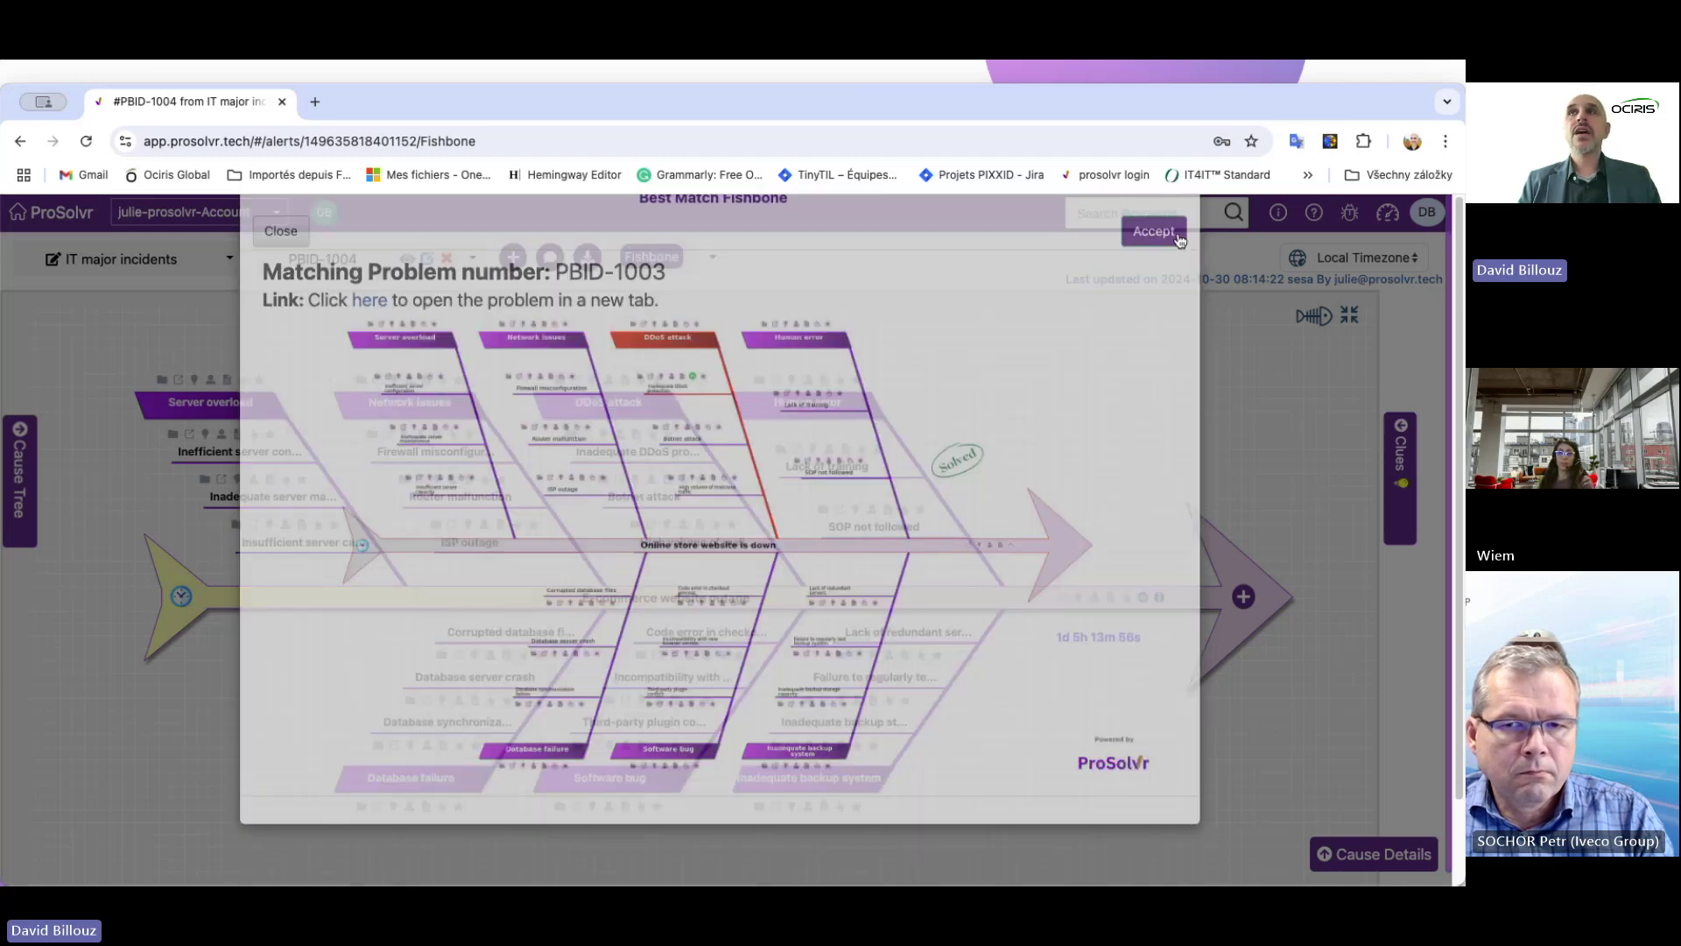
- Get the recommendations for PBID-1004 from the fishbone diagram and review the matching problems and matching templates
left_click(1313, 315)
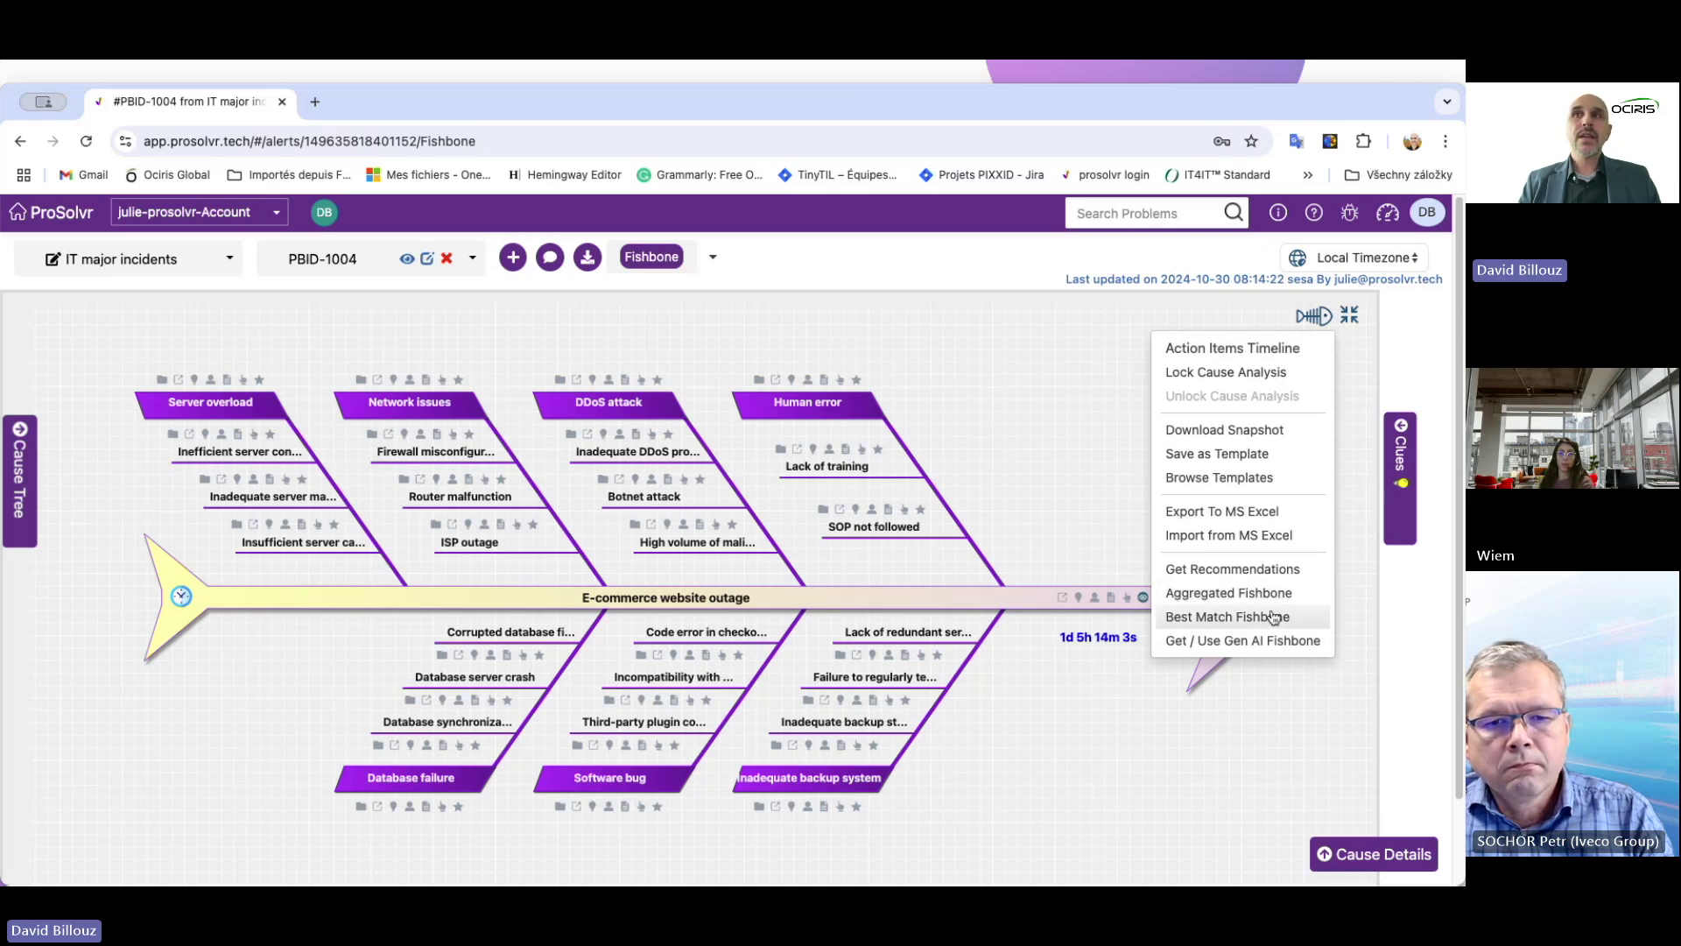
left_click(1268, 571)
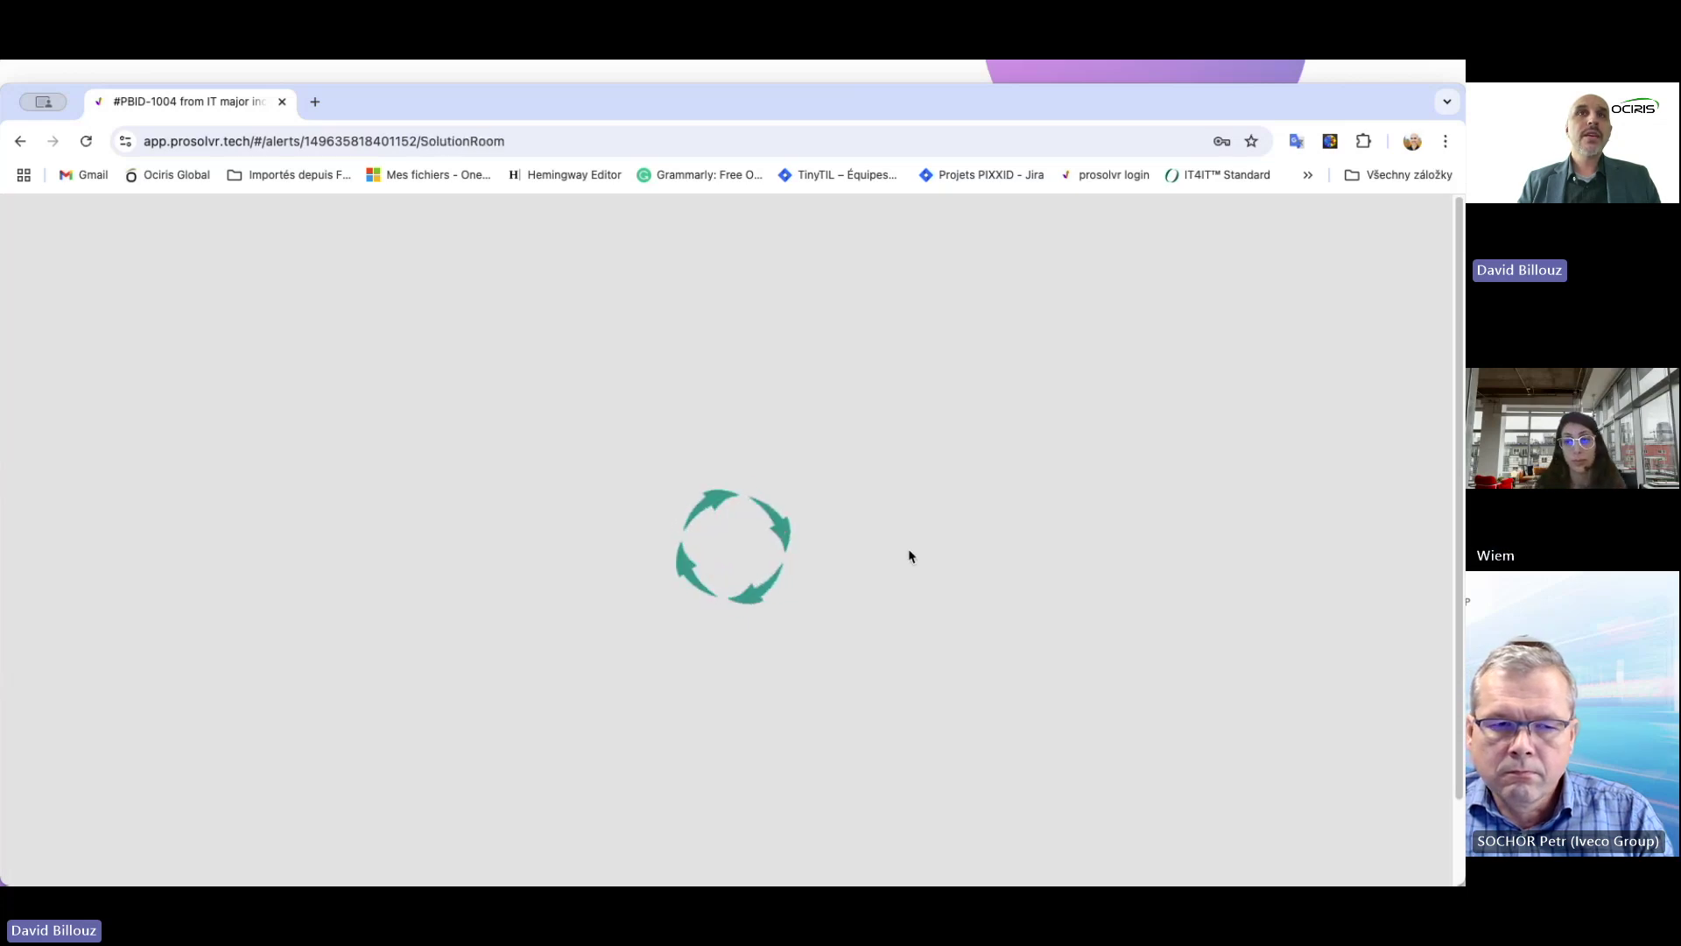
scroll(679, 645, "down", 3)
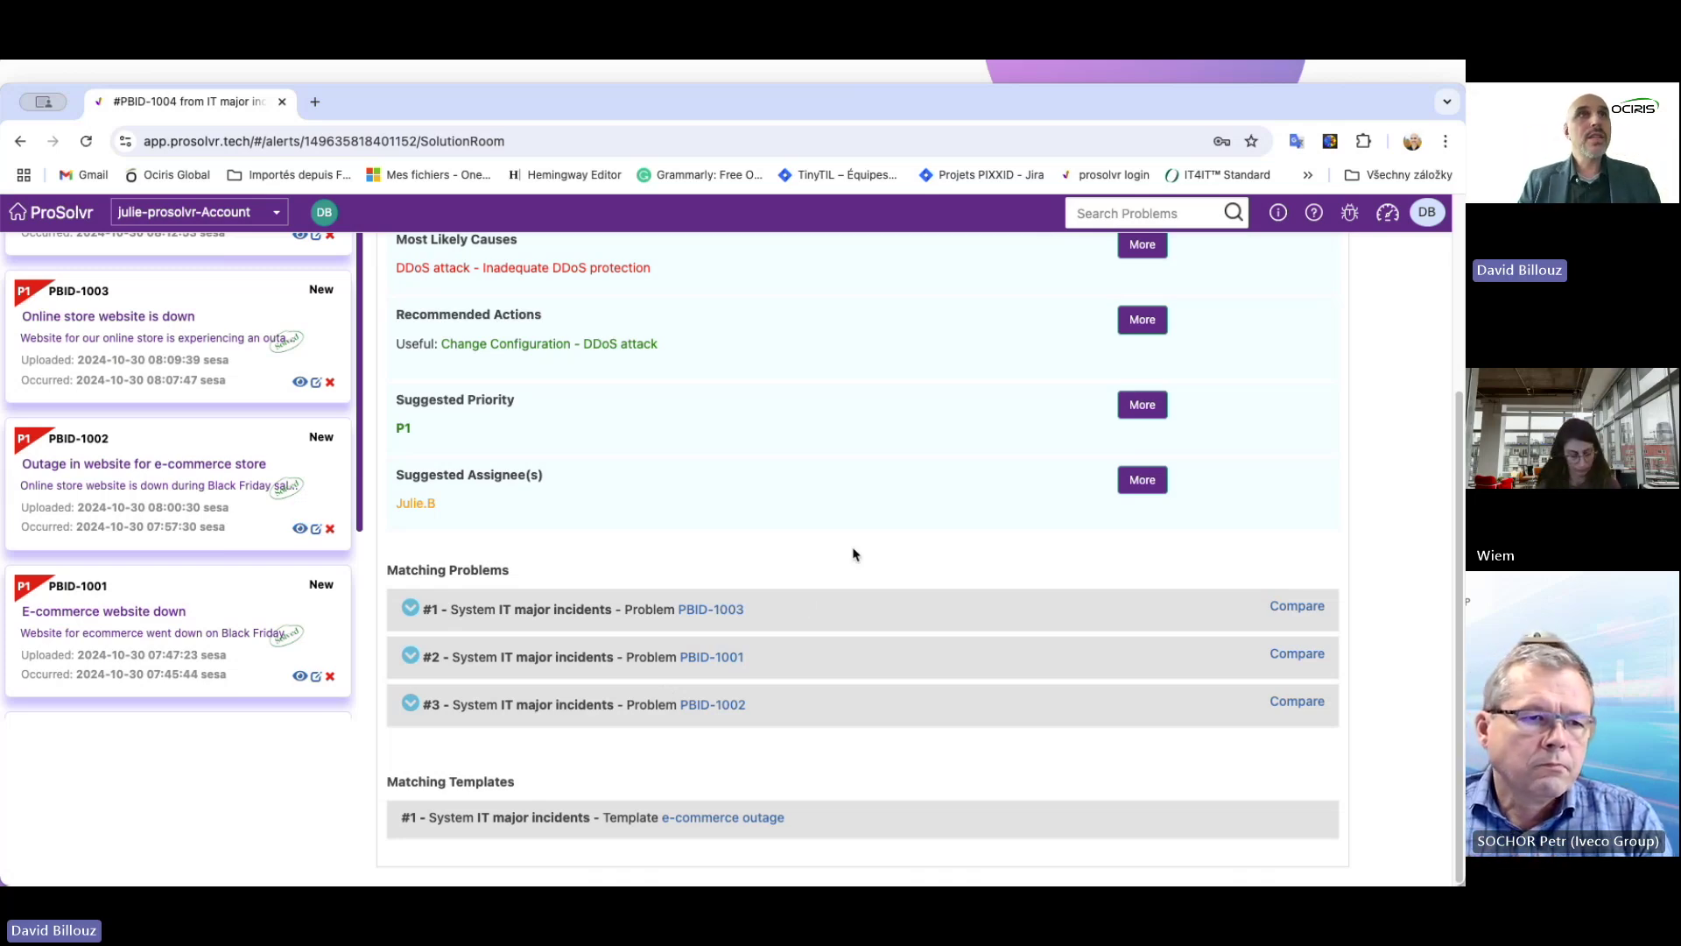
scroll(855, 555, "up", 3)
- Go back to the fishbone diagram of the E-commerce website outage, examine the aggregated fishbone and close it without accepting
left_click(169, 356)
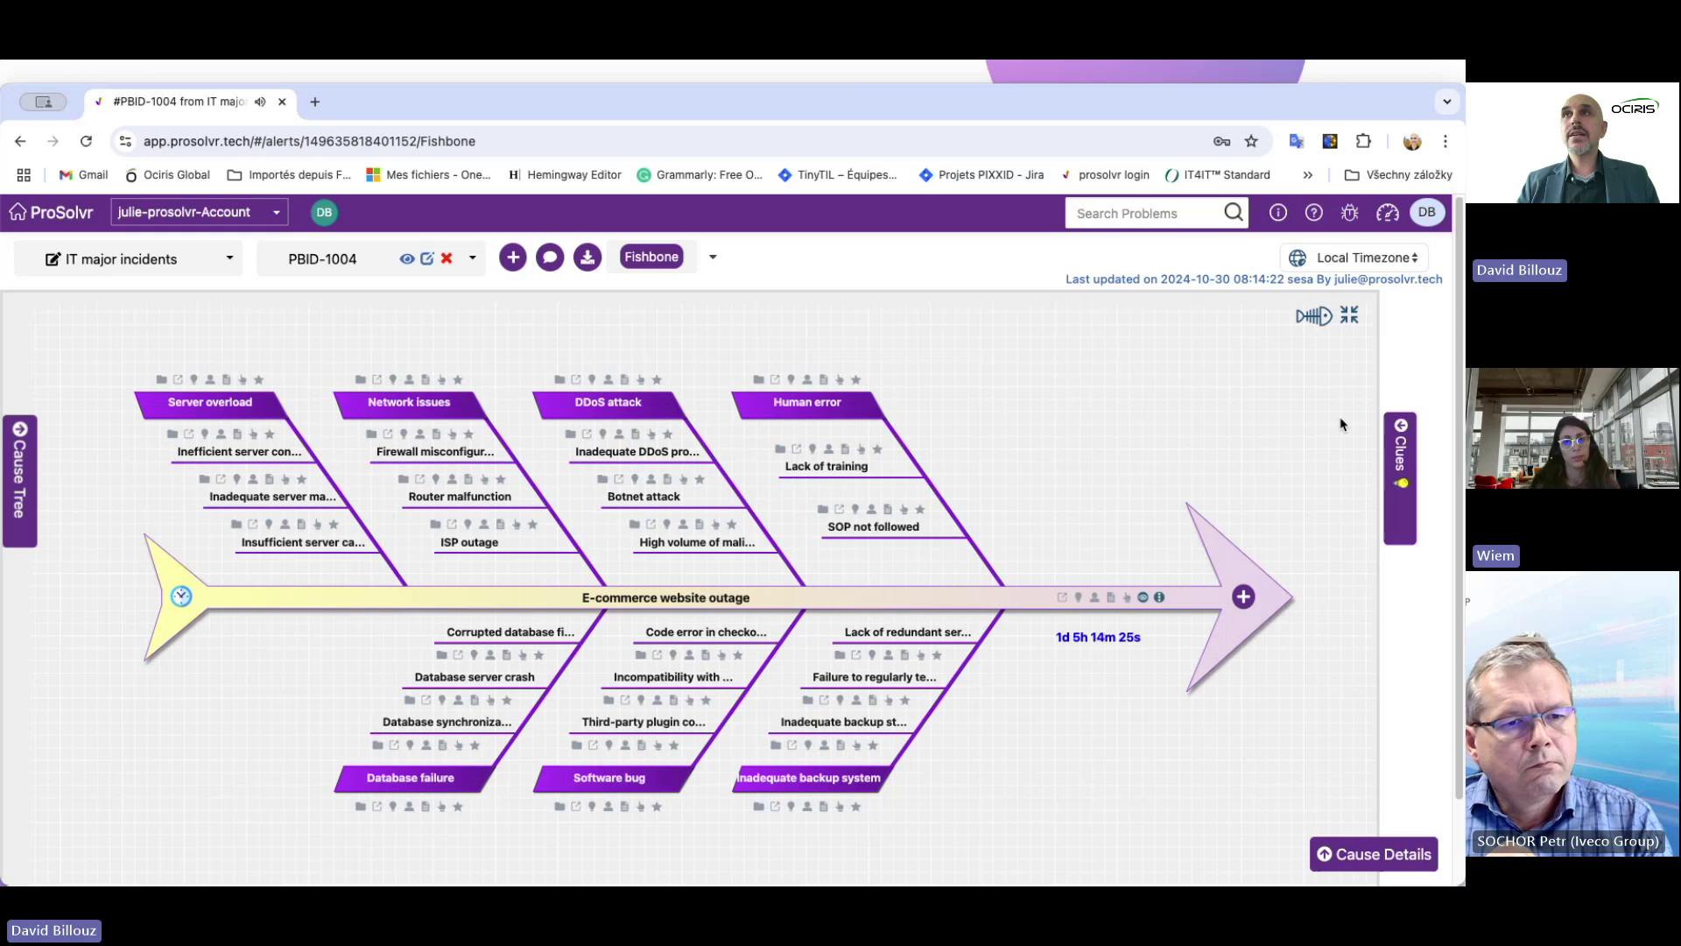
left_click(1314, 315)
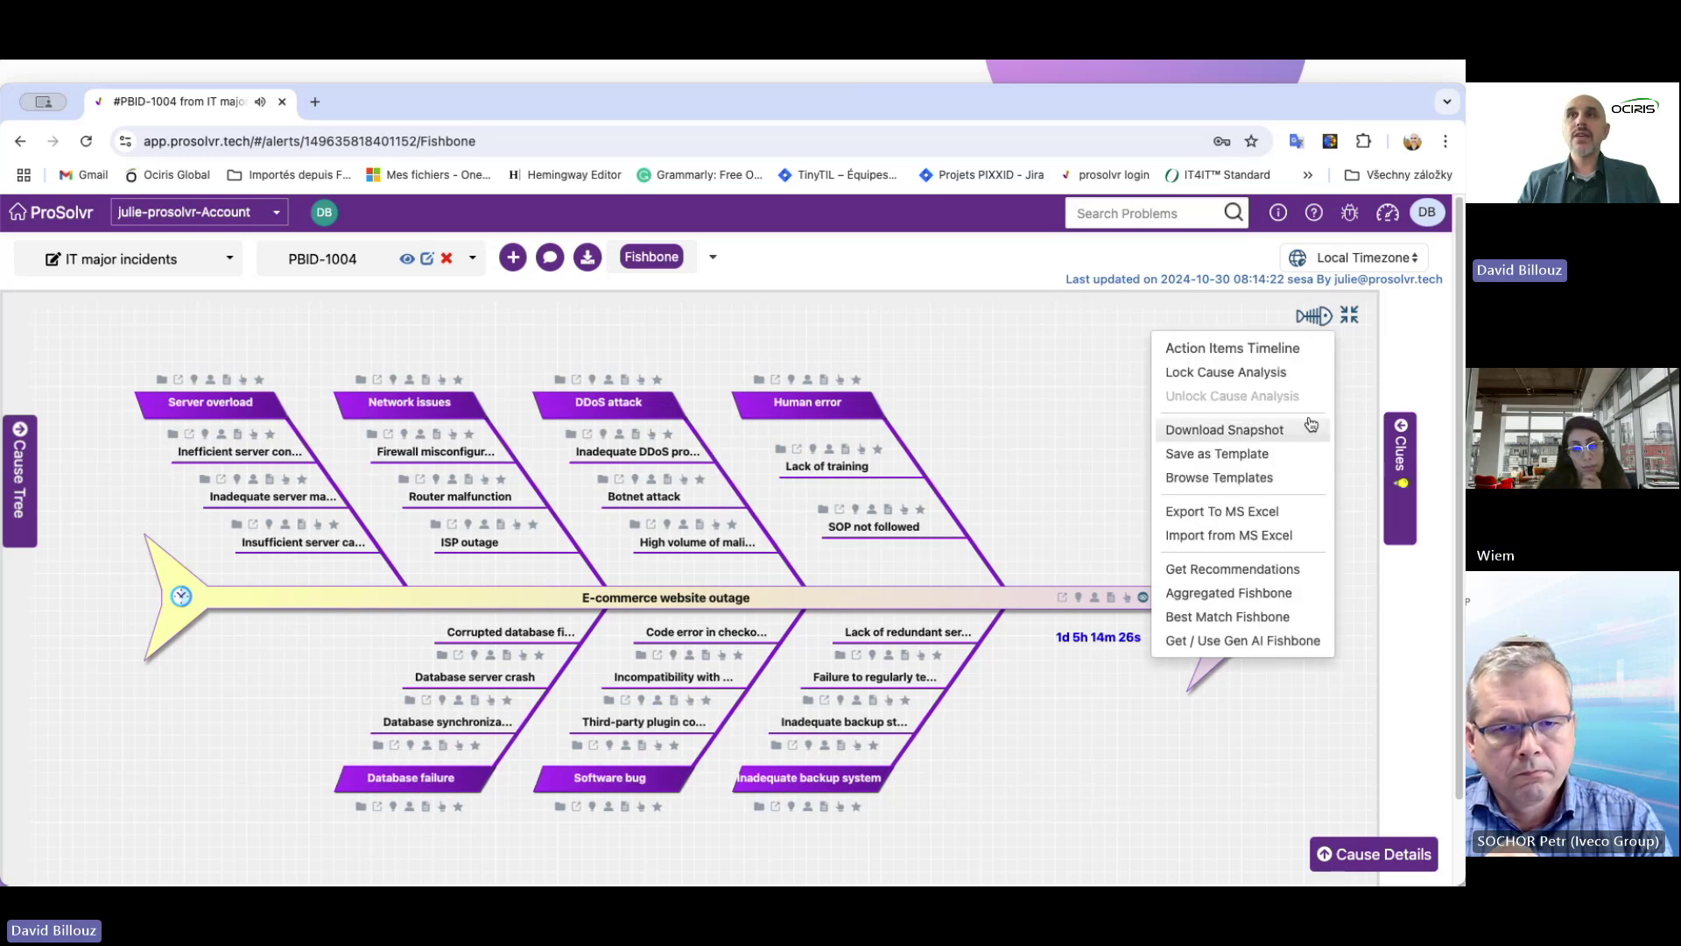
left_click(1260, 602)
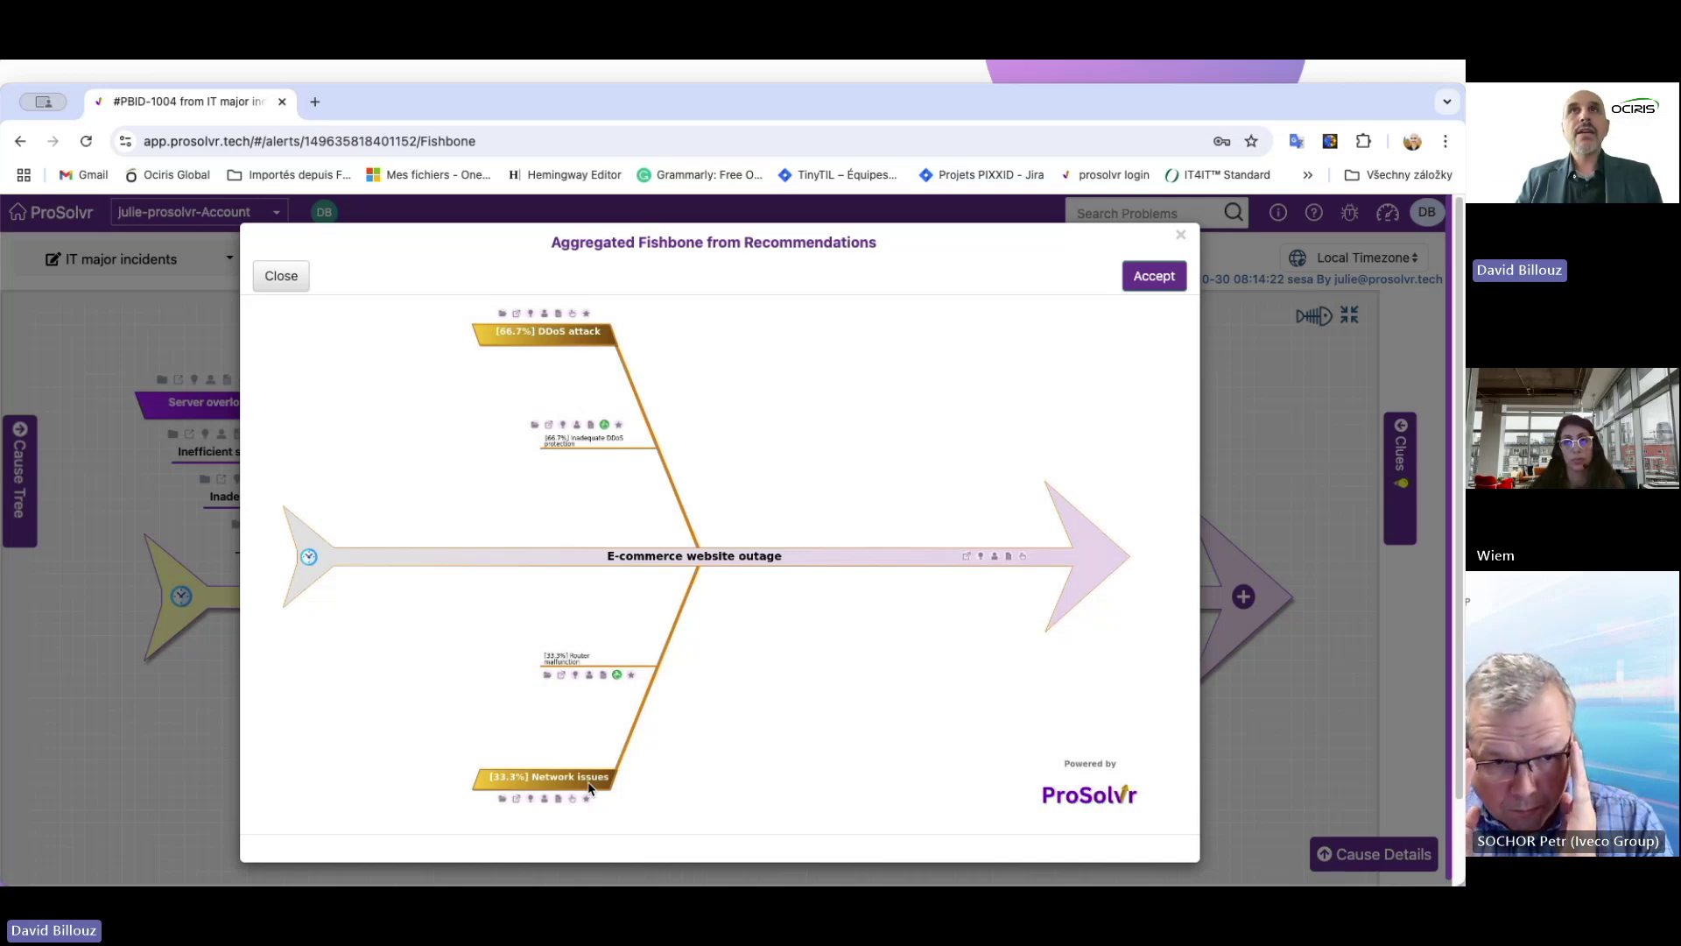
left_click(284, 275)
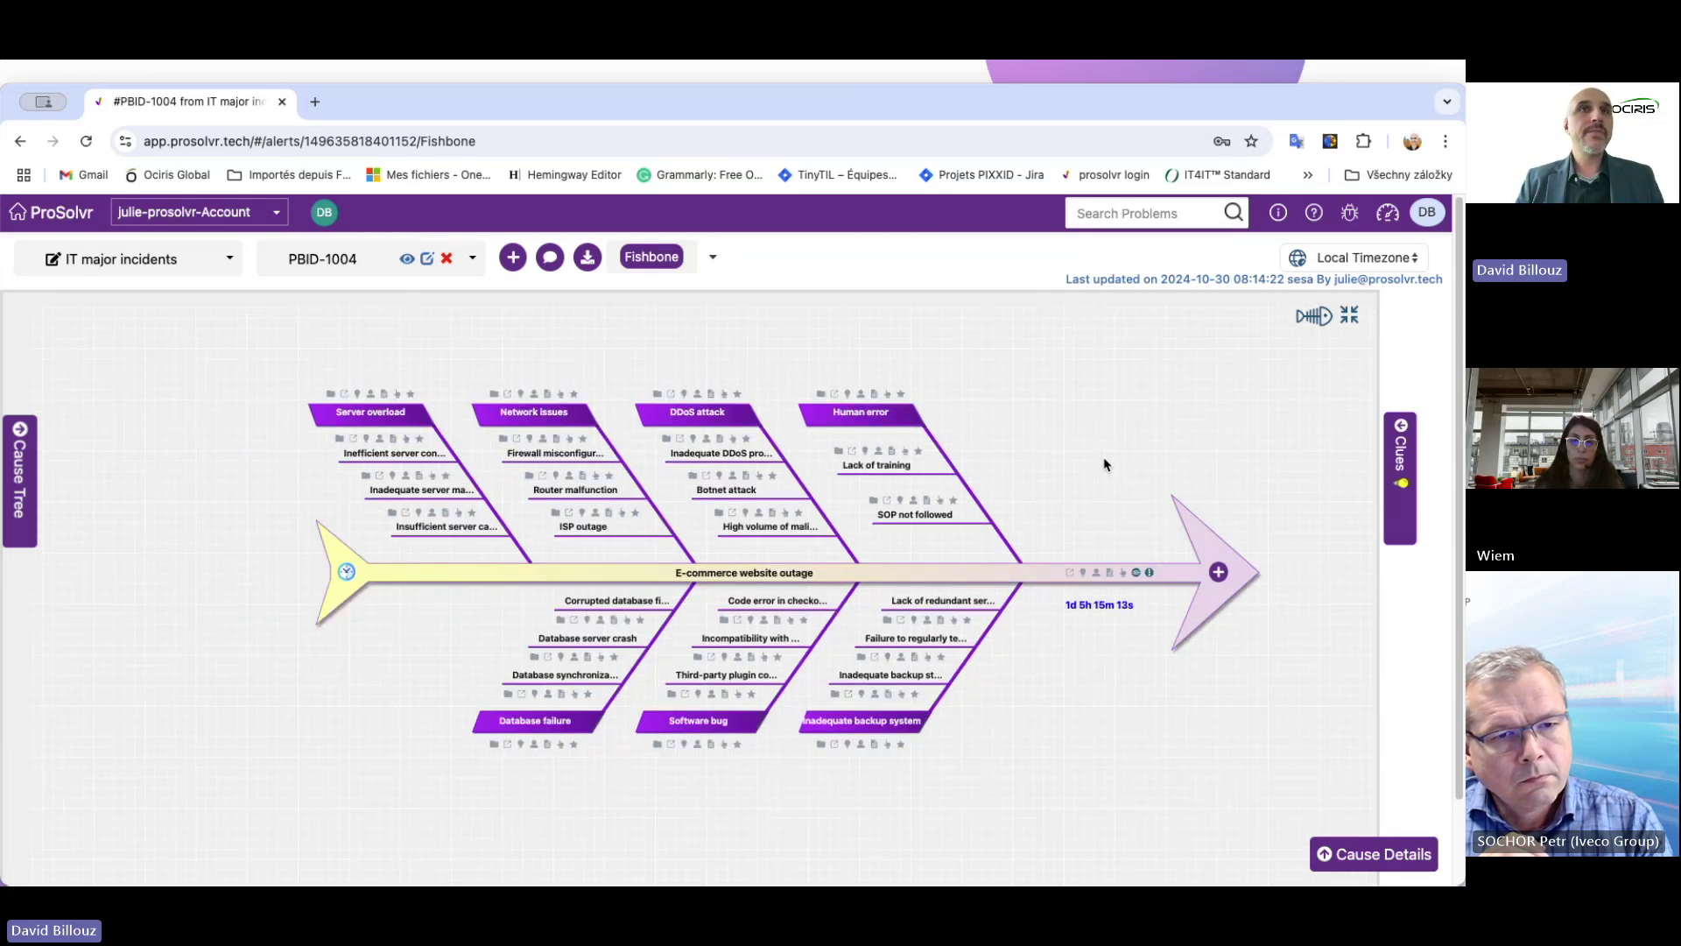
- Set the status of the Server overload cause to Not a cause and skip adding a clue as evidence
mouse_move(295, 409)
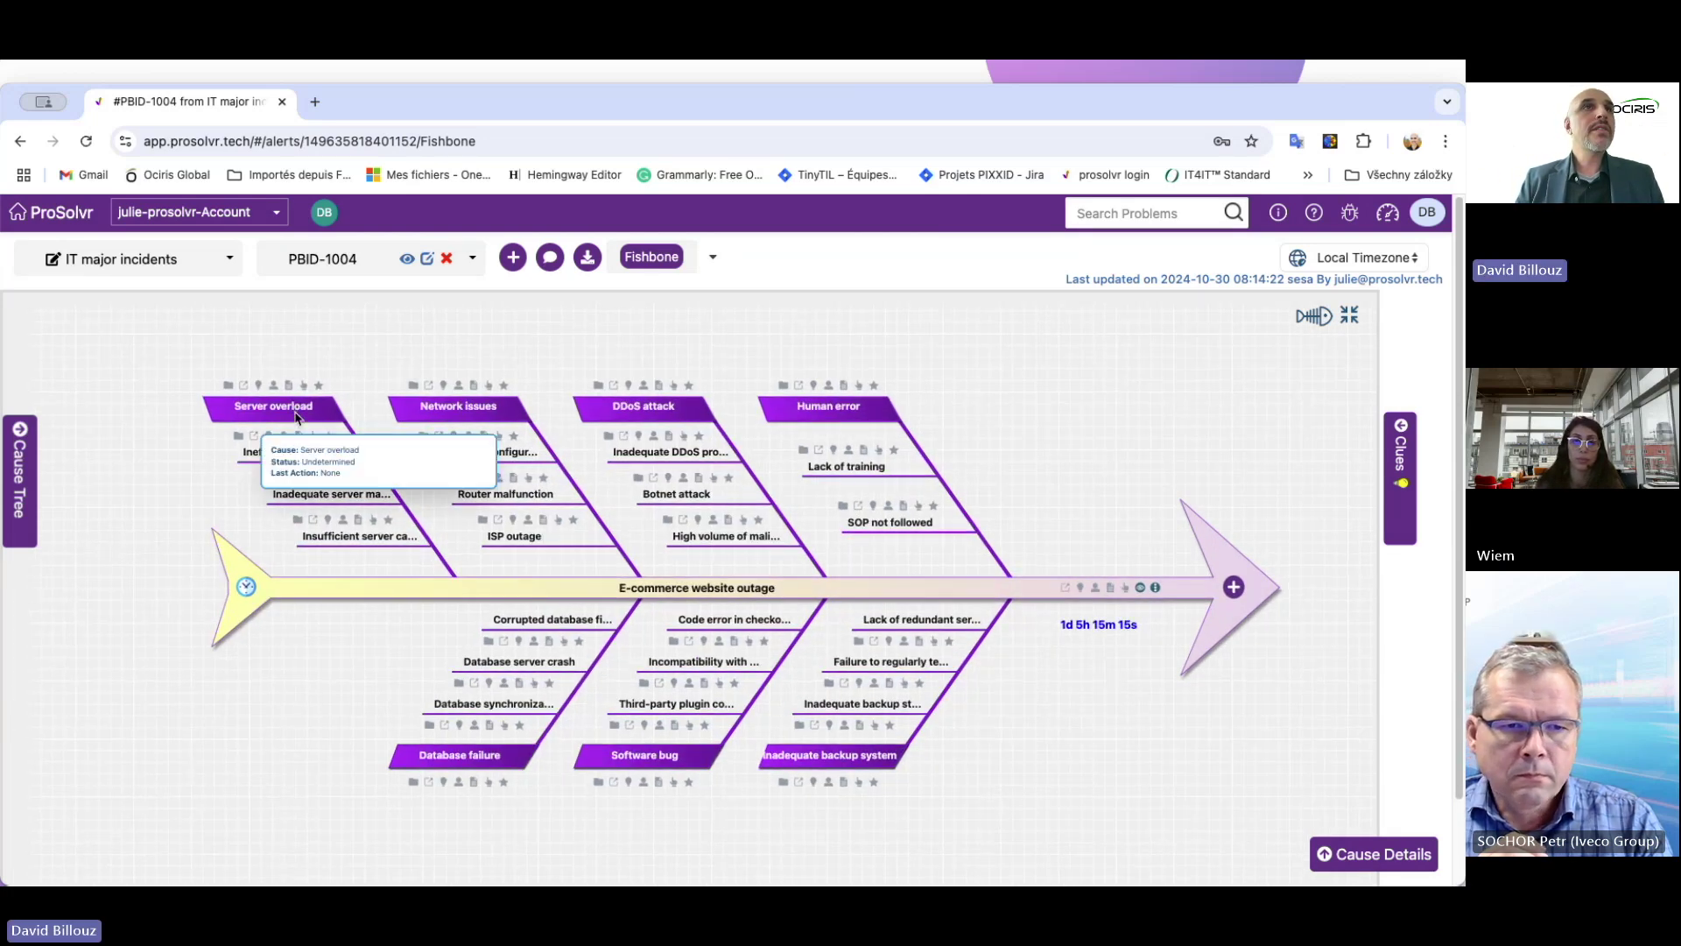
left_click(296, 412)
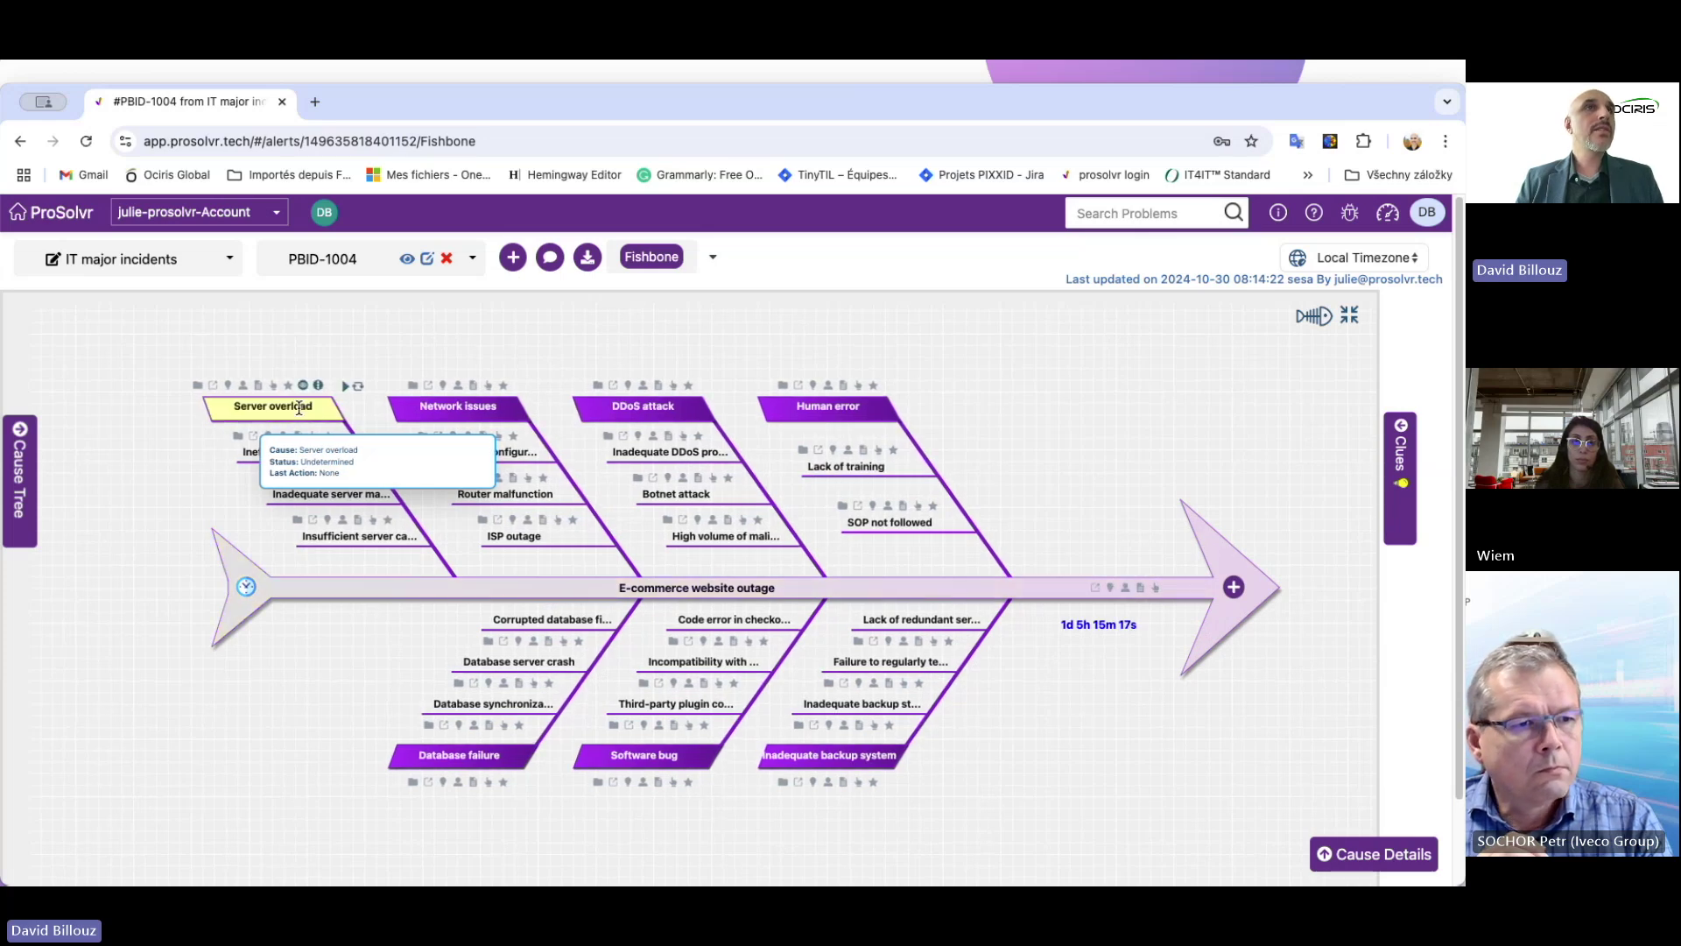
right_click(300, 410)
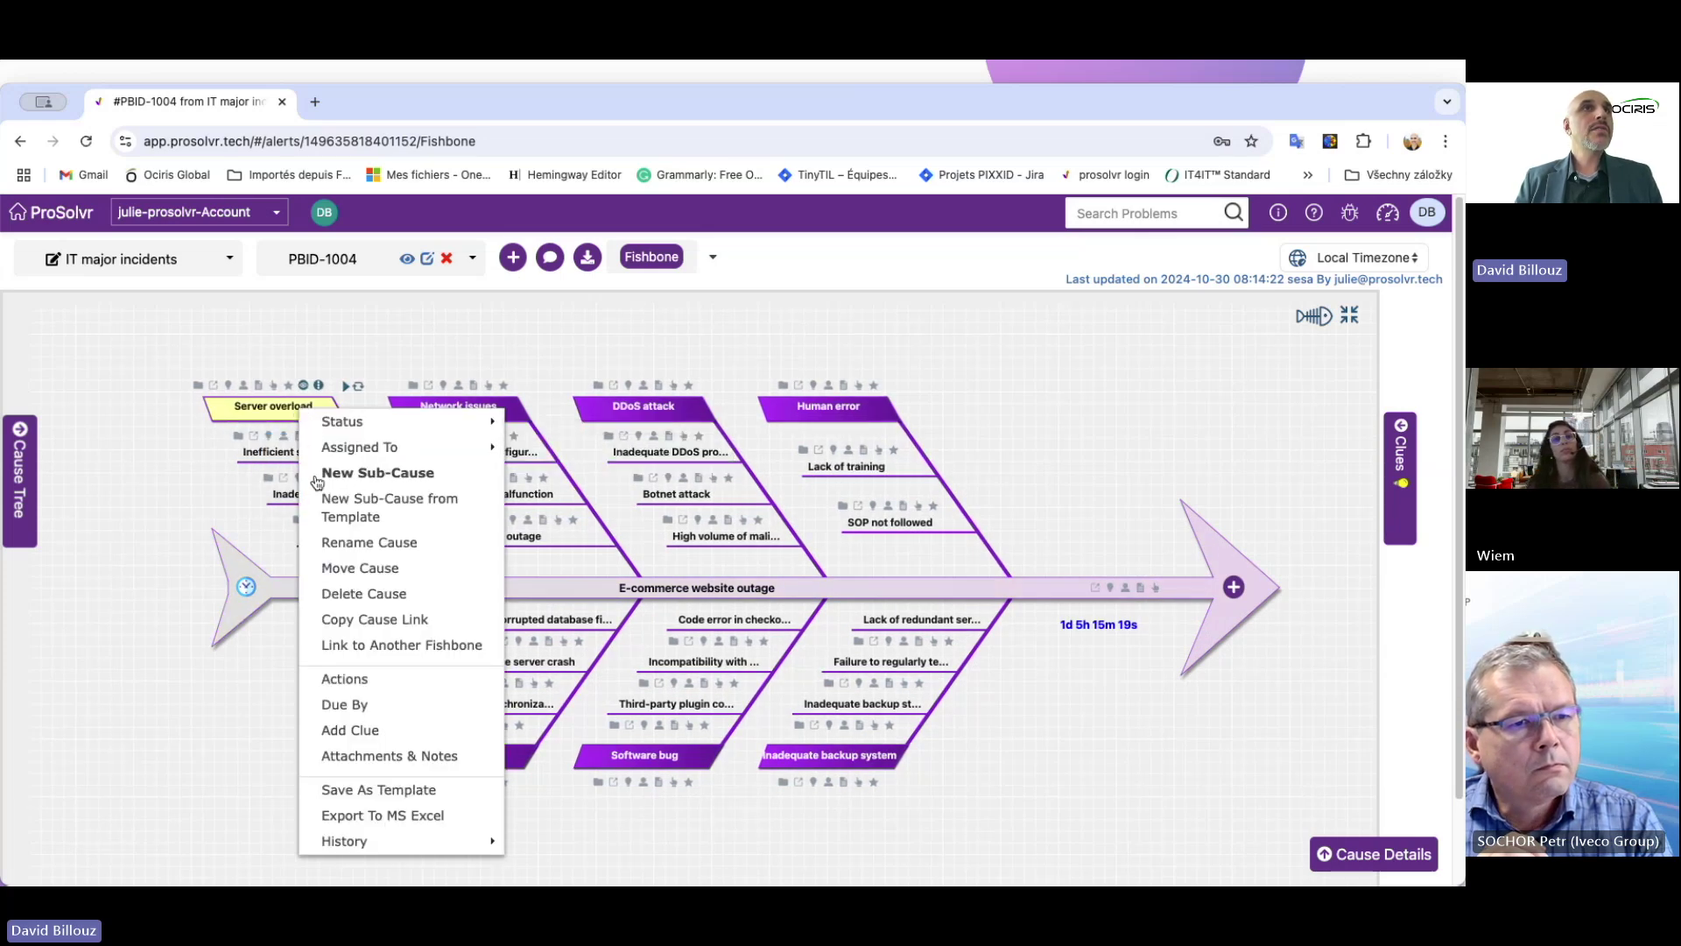
mouse_move(336, 424)
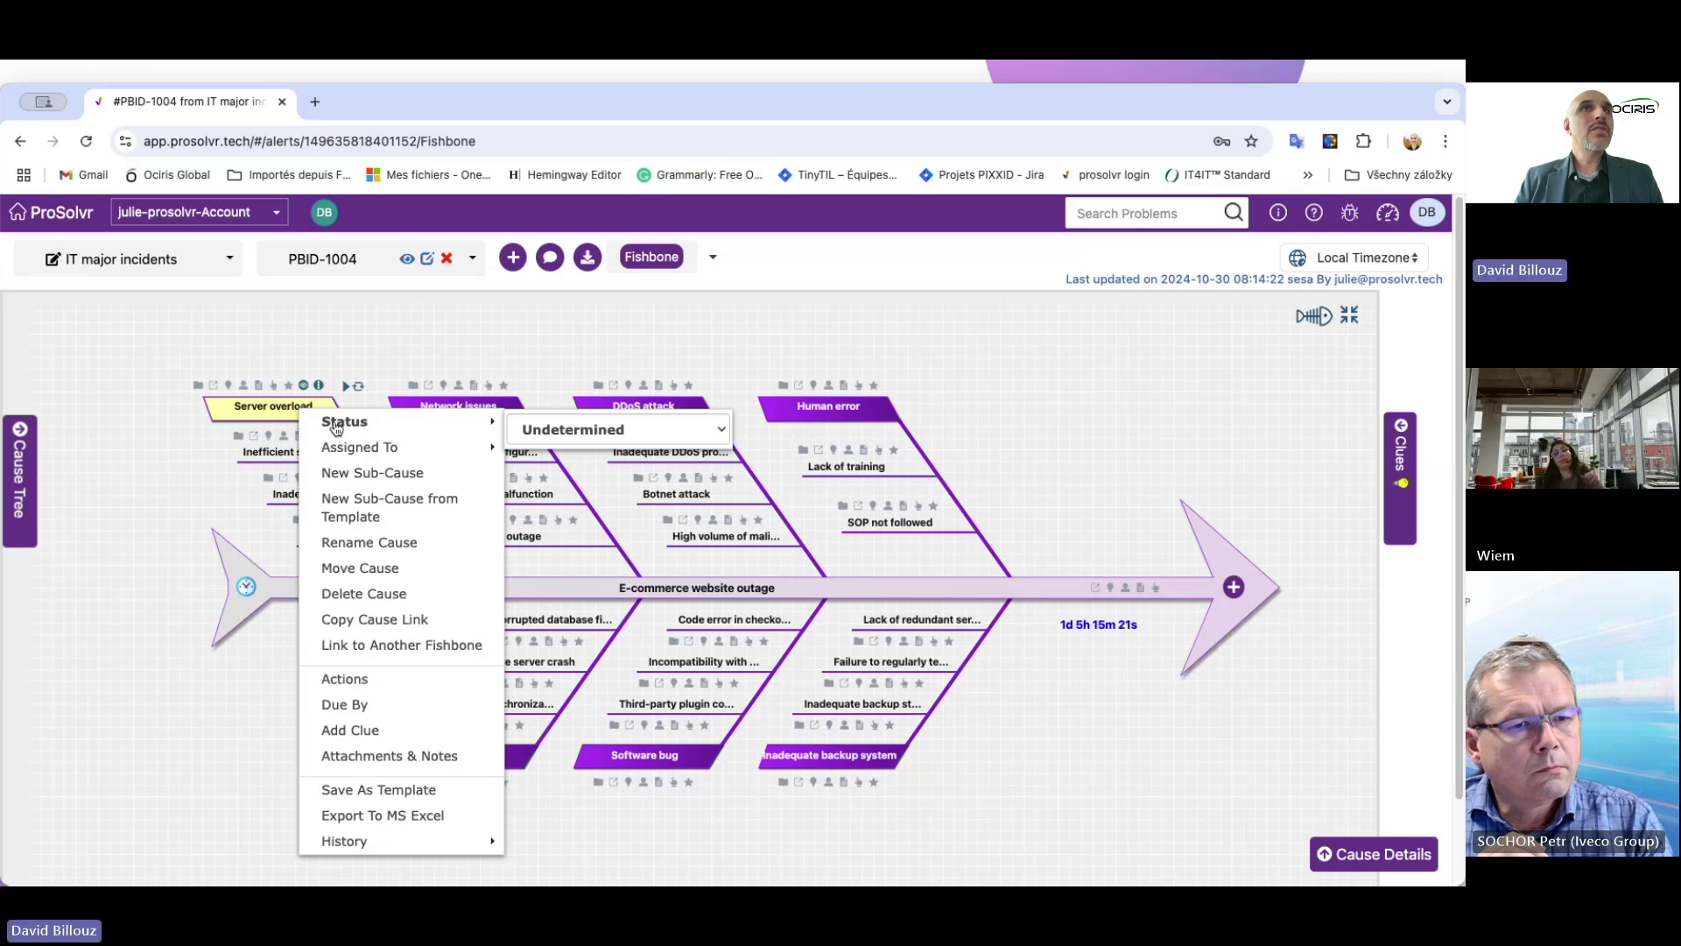
left_click(720, 429)
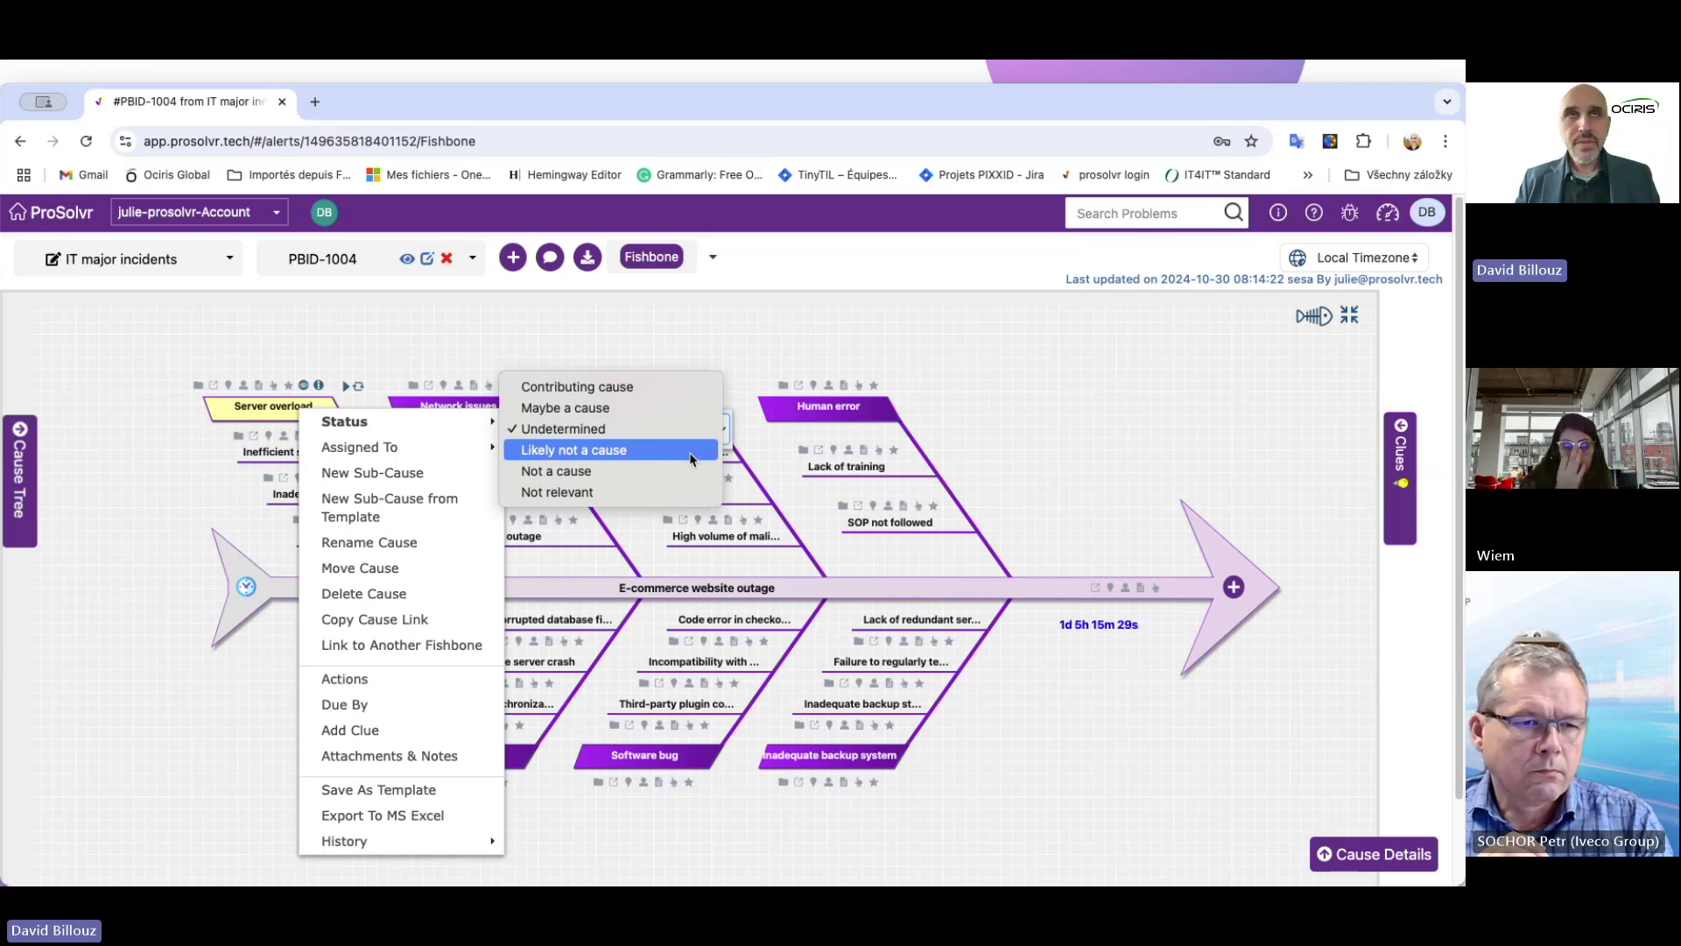
left_click(629, 471)
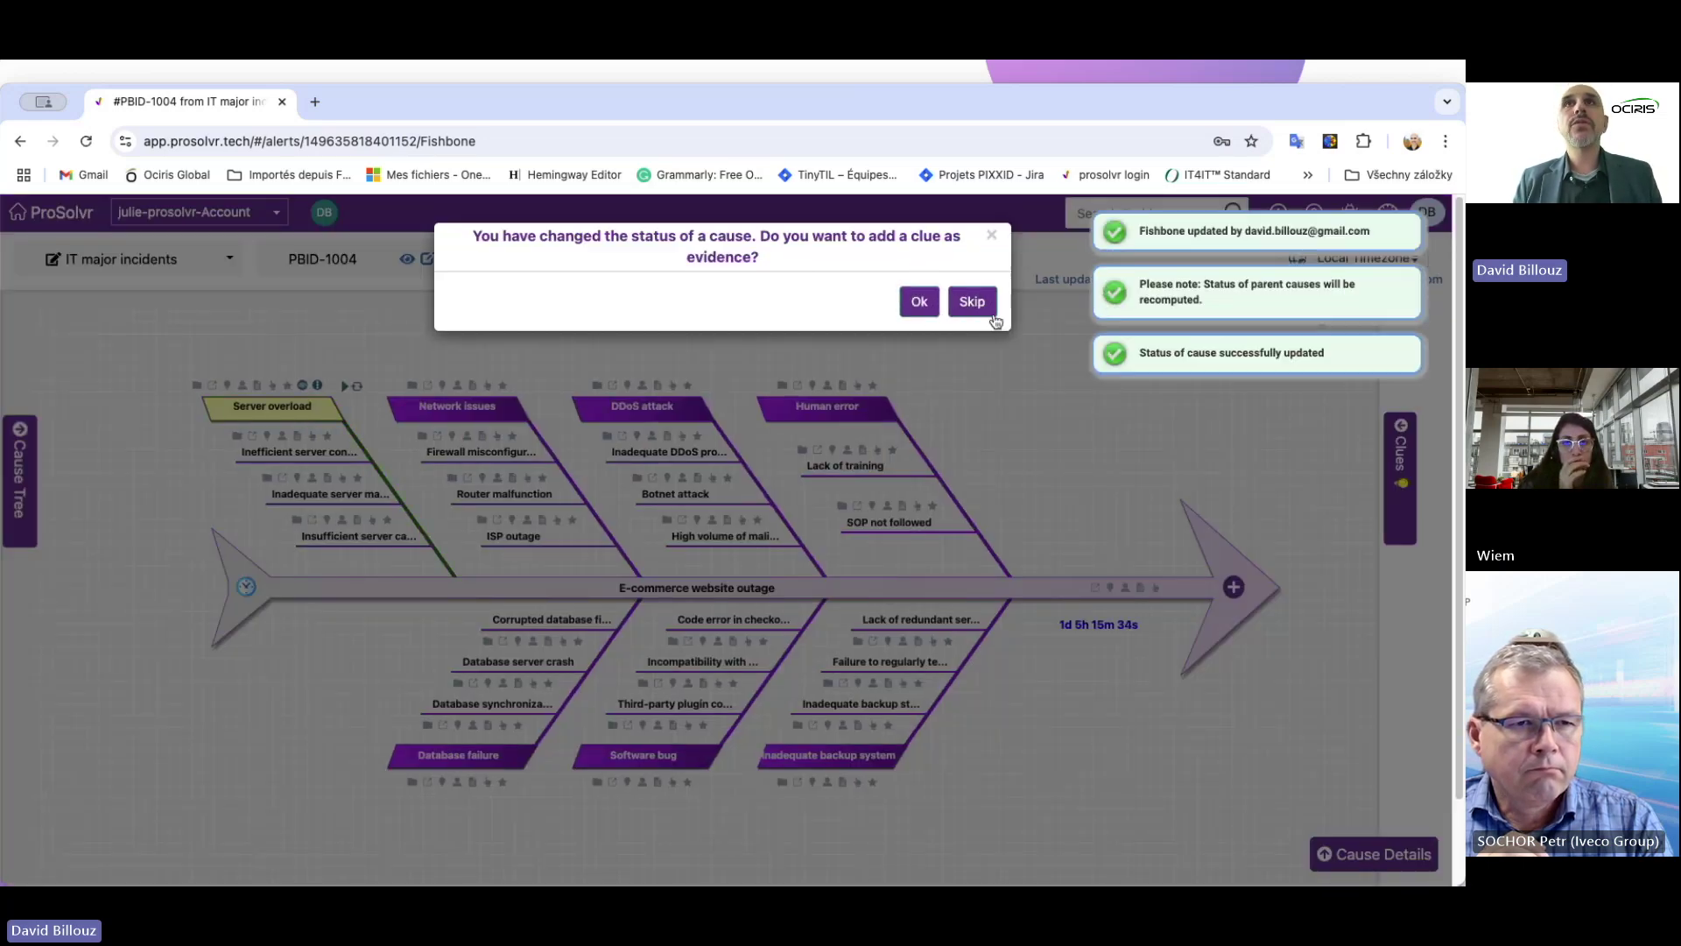
left_click(972, 302)
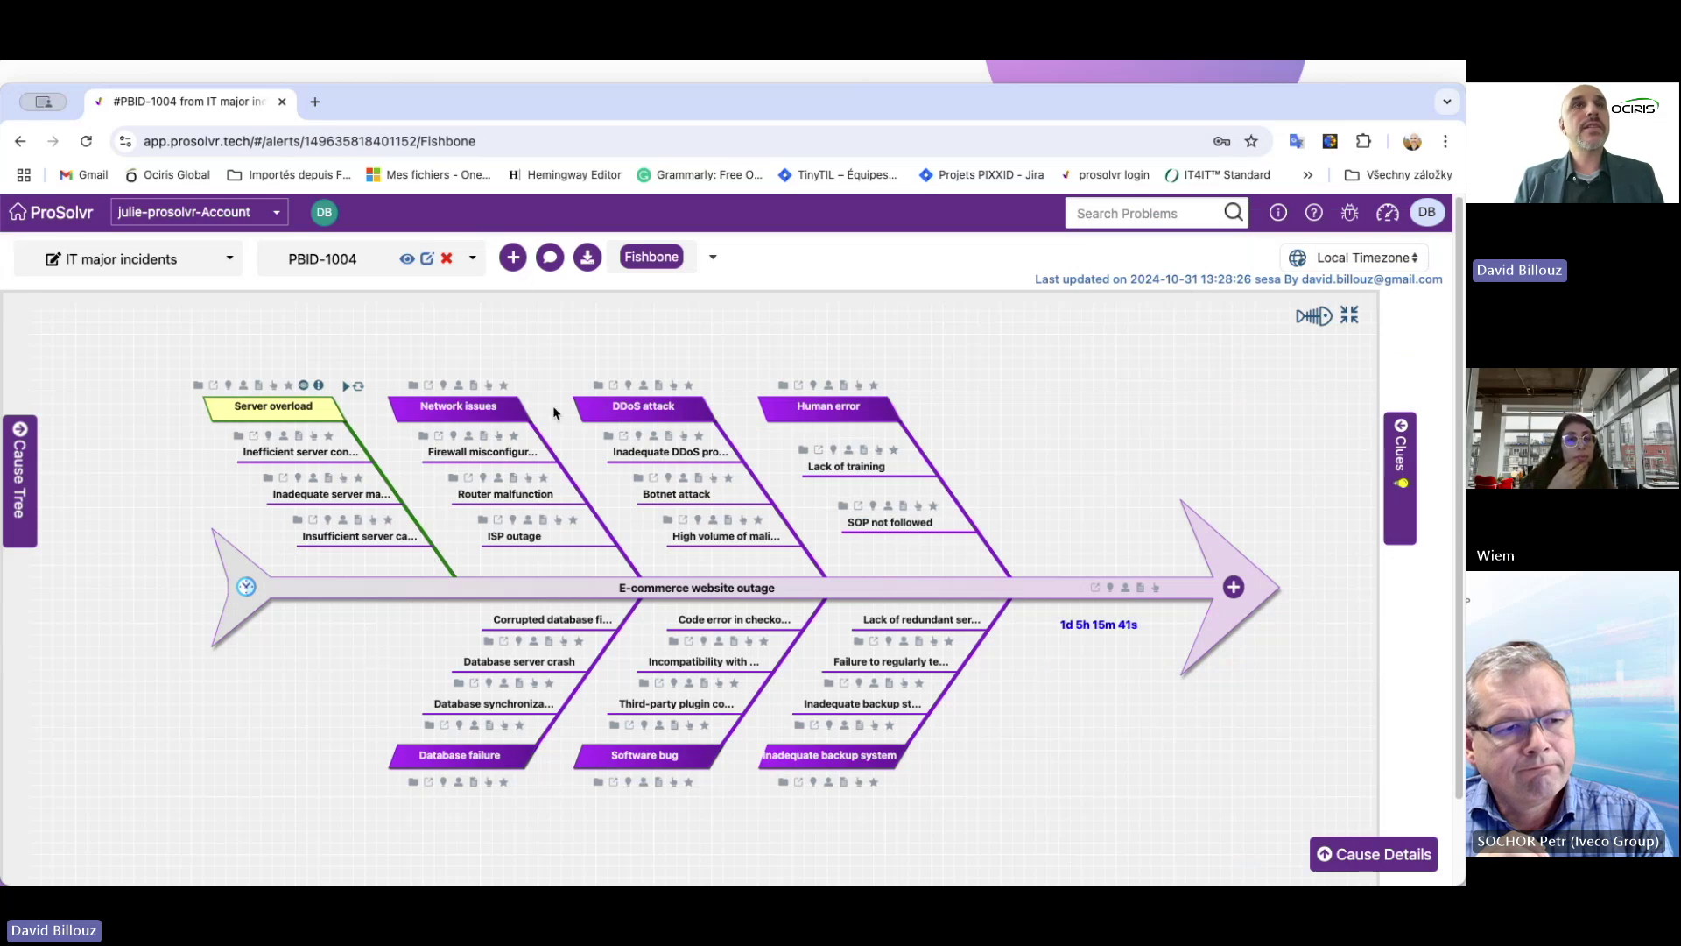
- Set the status of the Network issues cause to Contributing cause and skip adding a clue as evidence
left_click(491, 413)
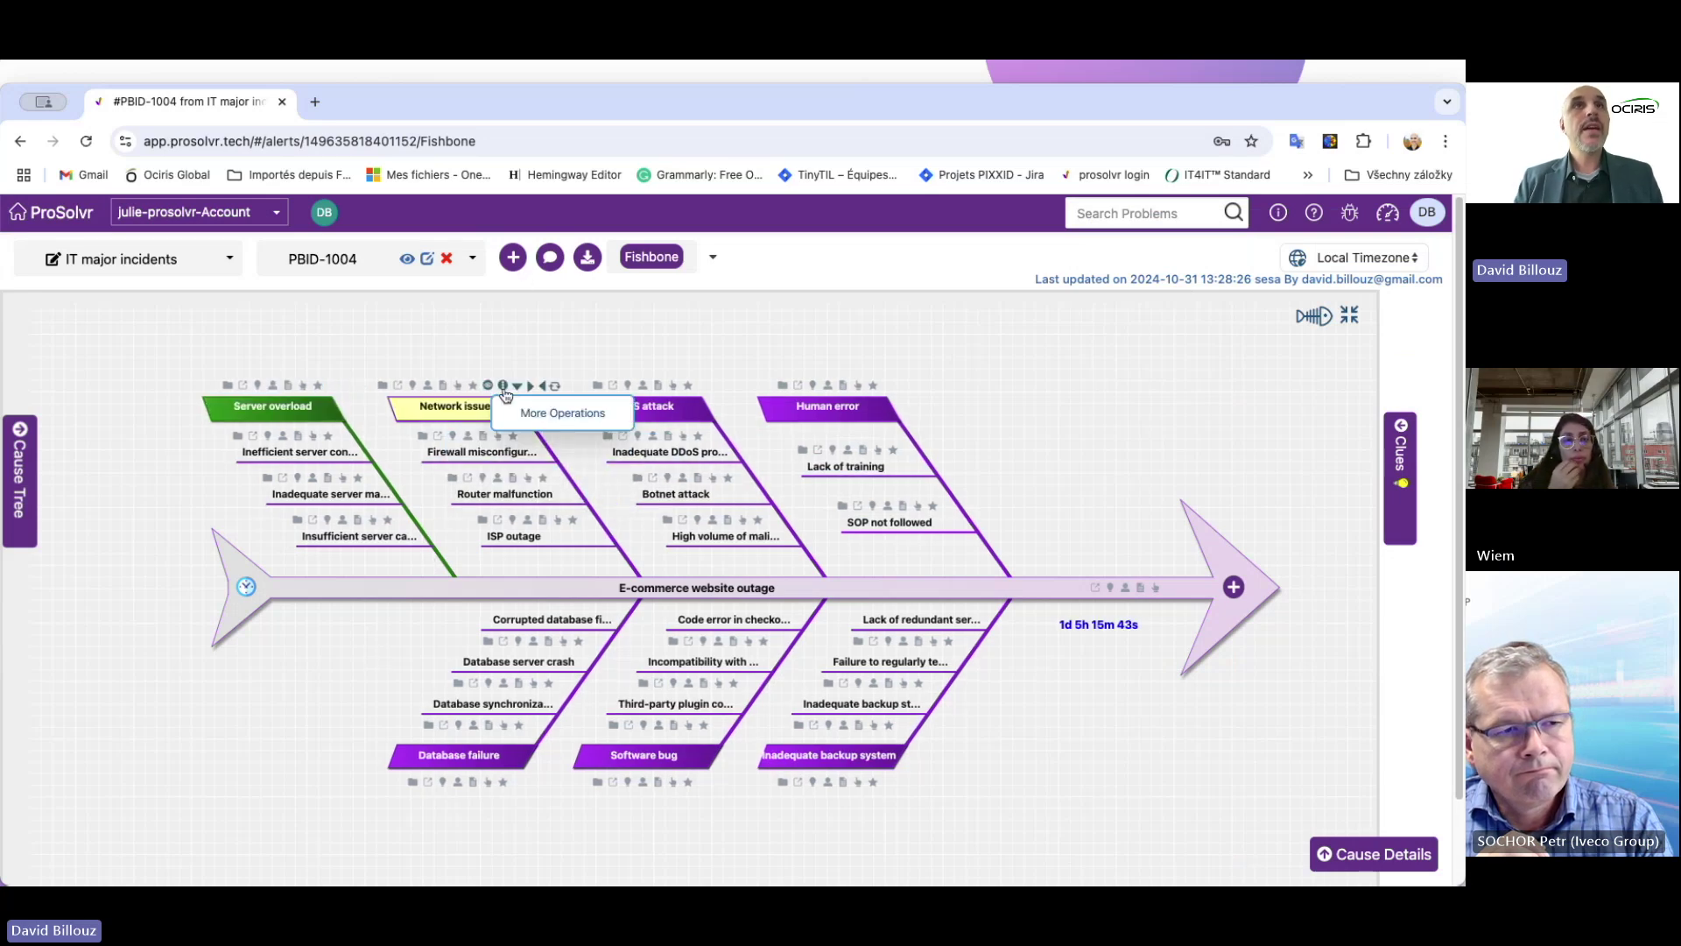
right_click(494, 409)
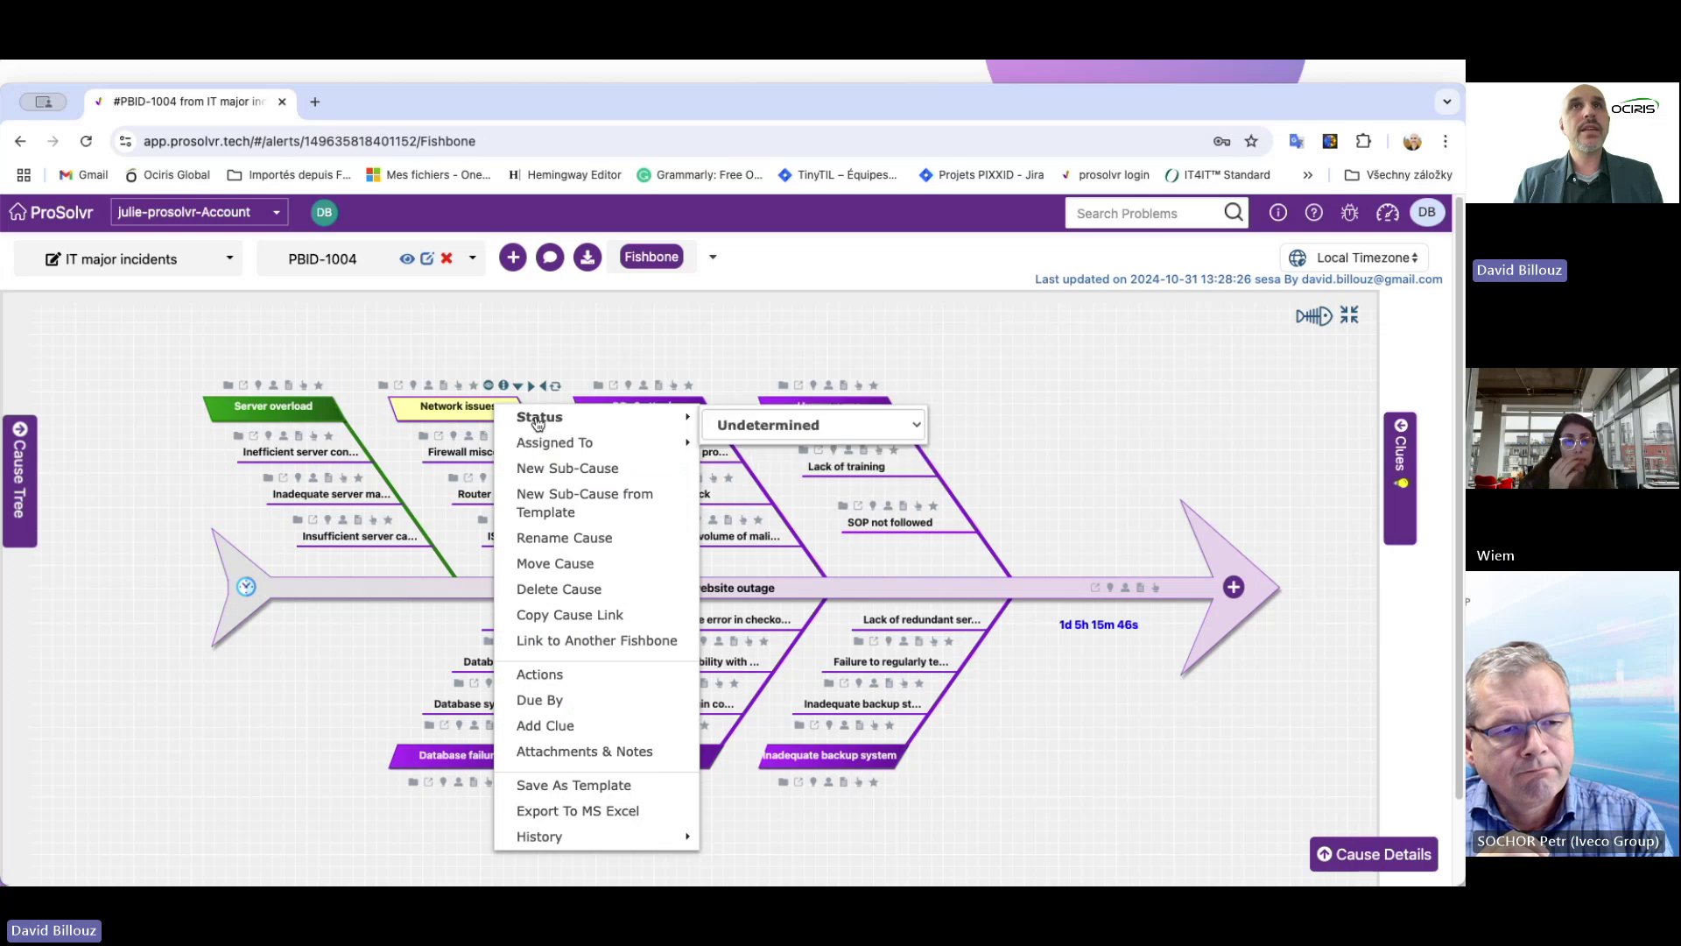
left_click(909, 429)
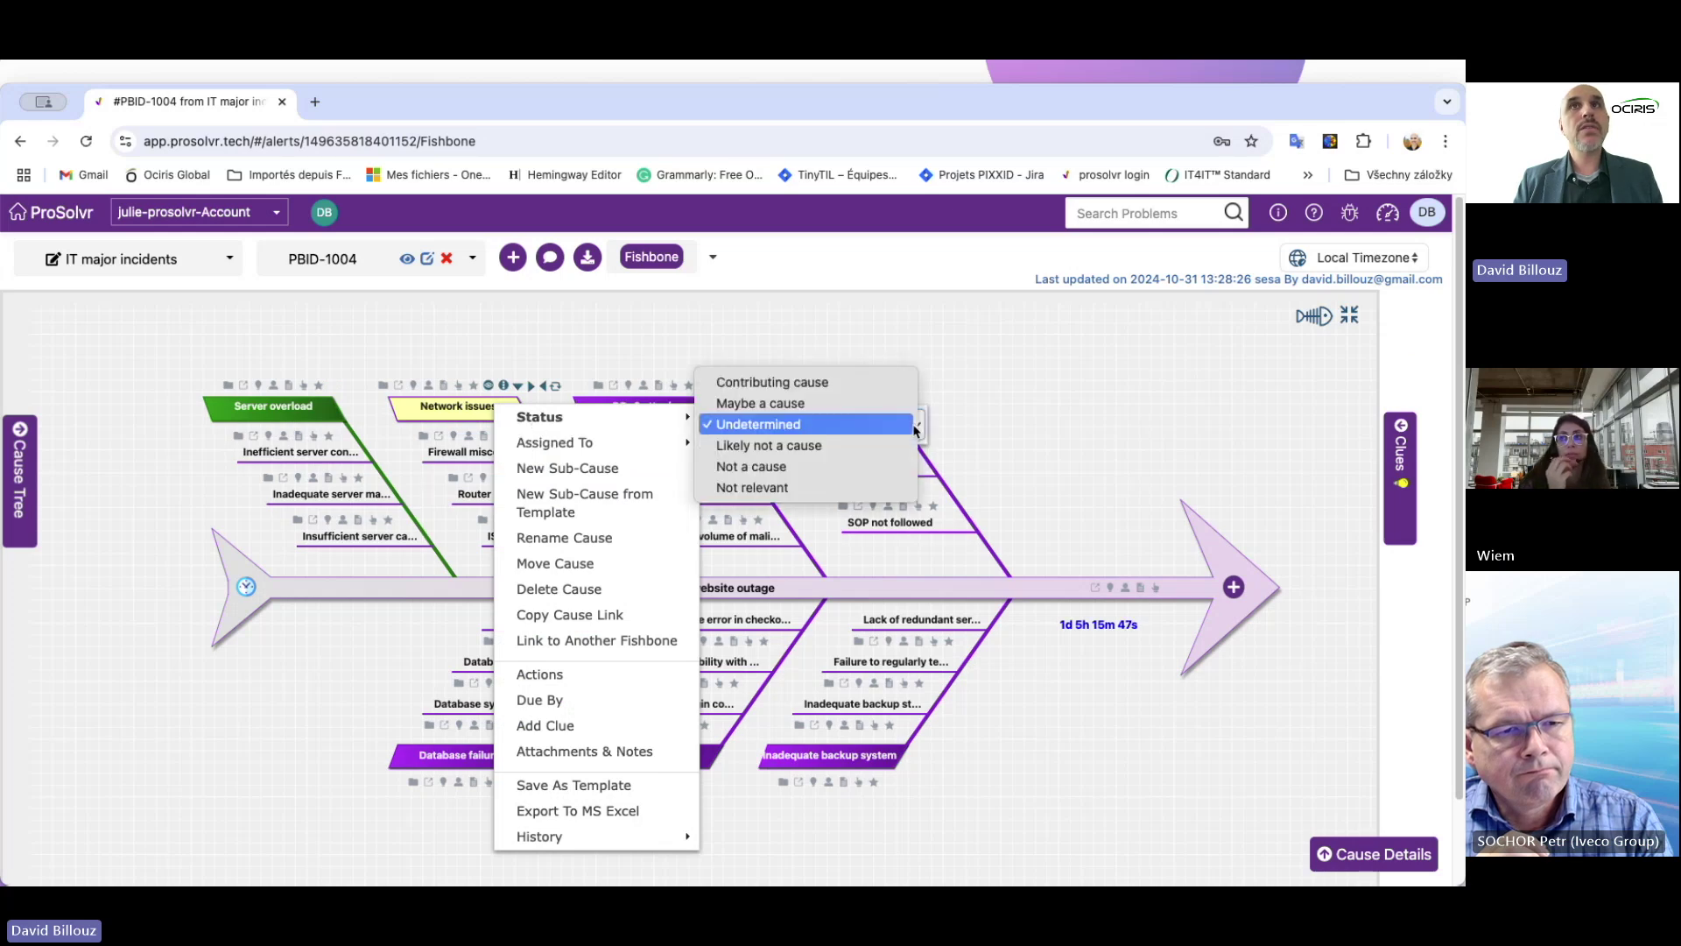
left_click(844, 383)
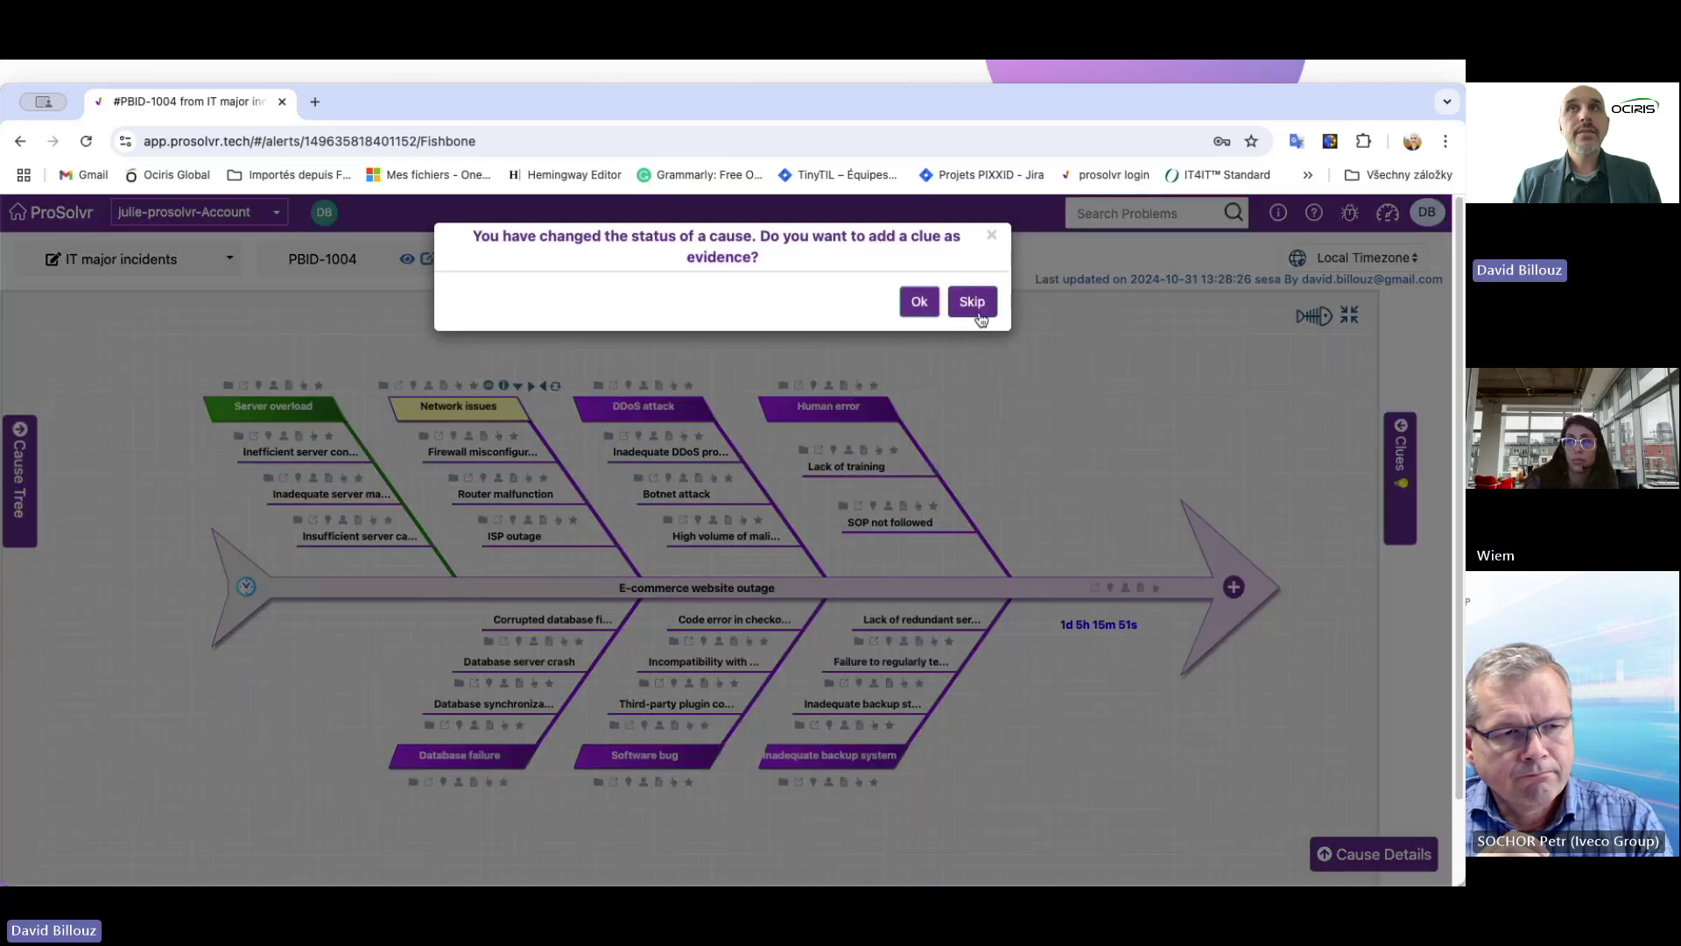
left_click(972, 296)
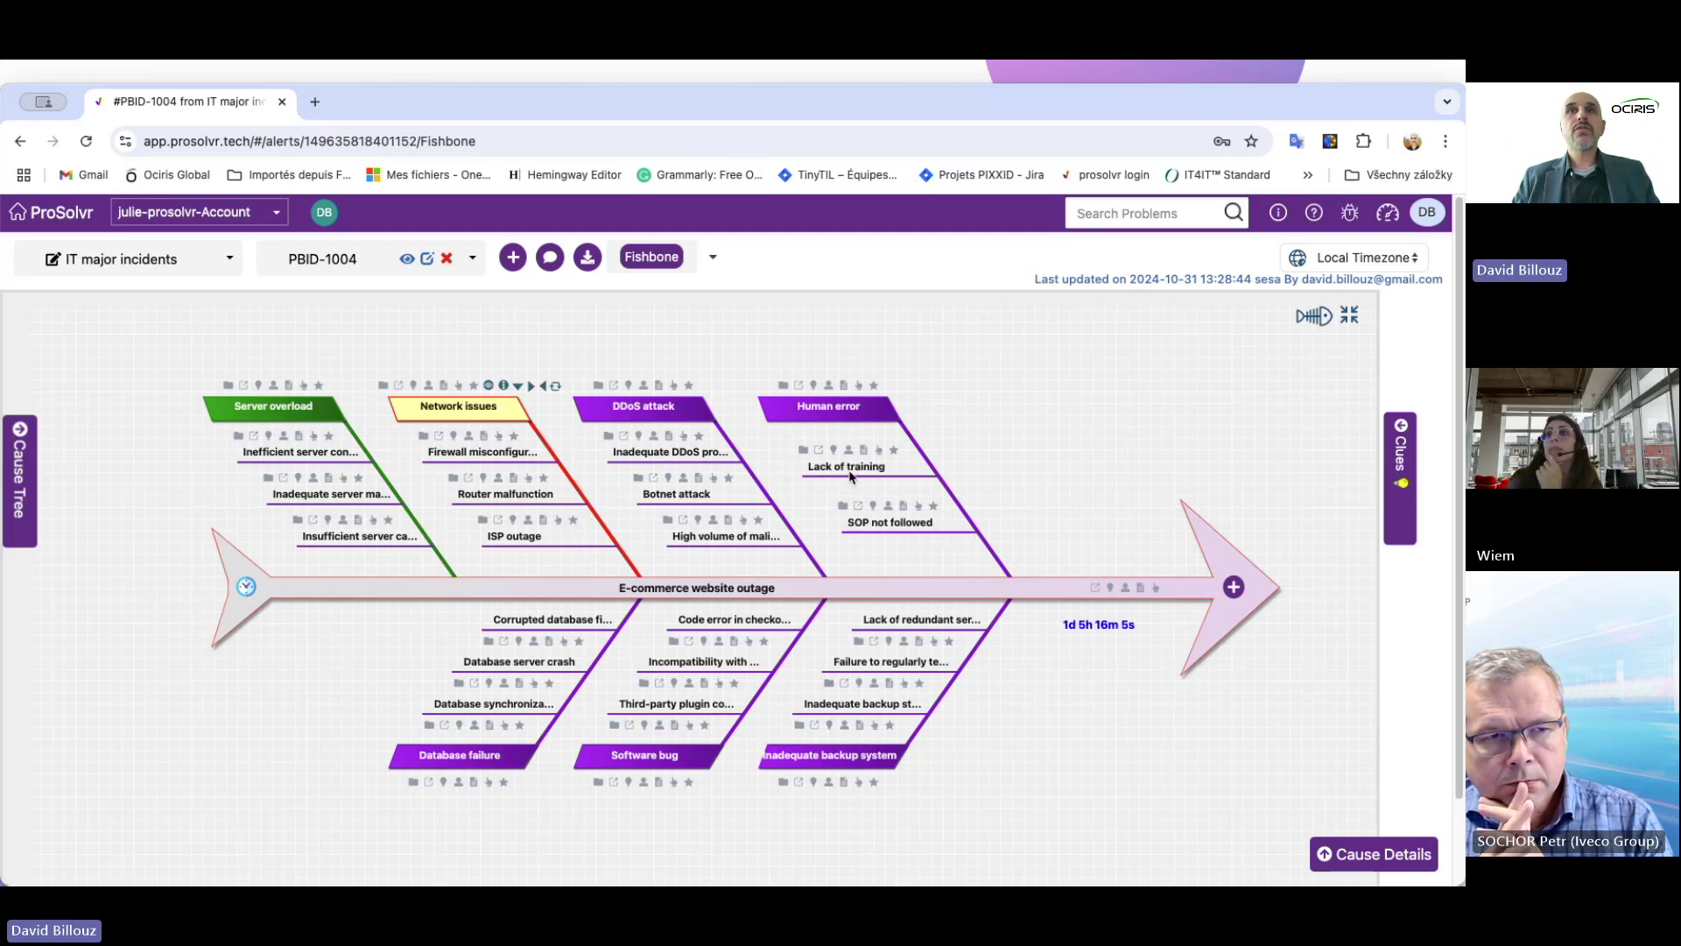
- Add a new sub-cause named "People never attend security training" under Human error and save it
left_click(875, 415)
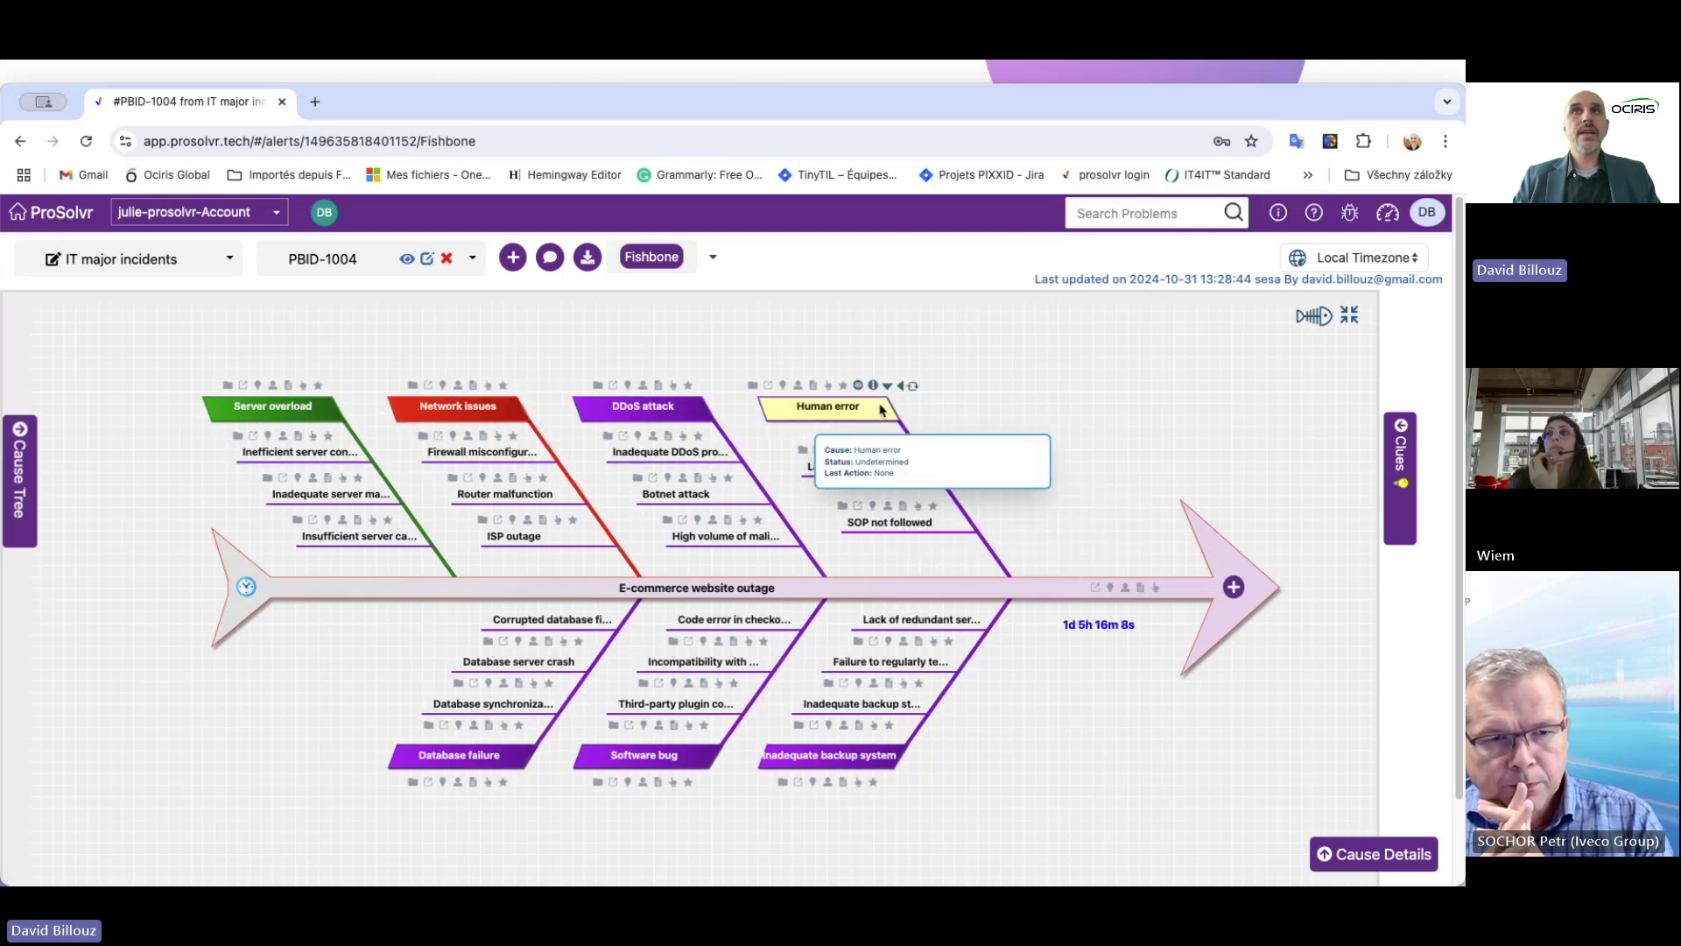
right_click(875, 414)
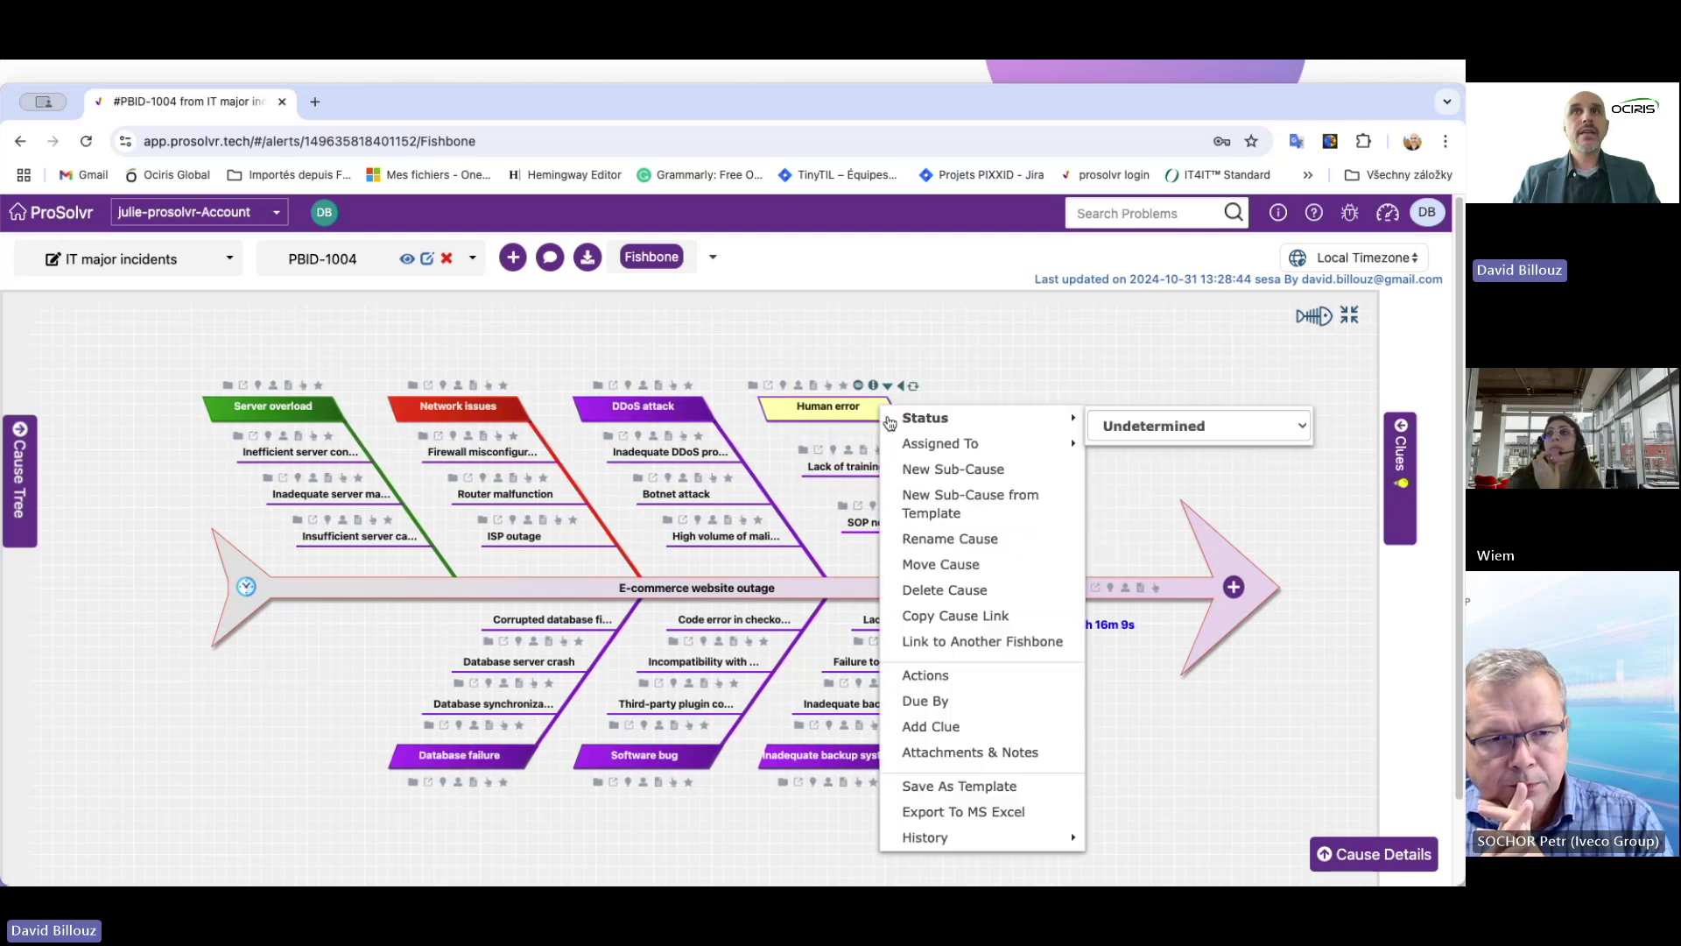
left_click(918, 467)
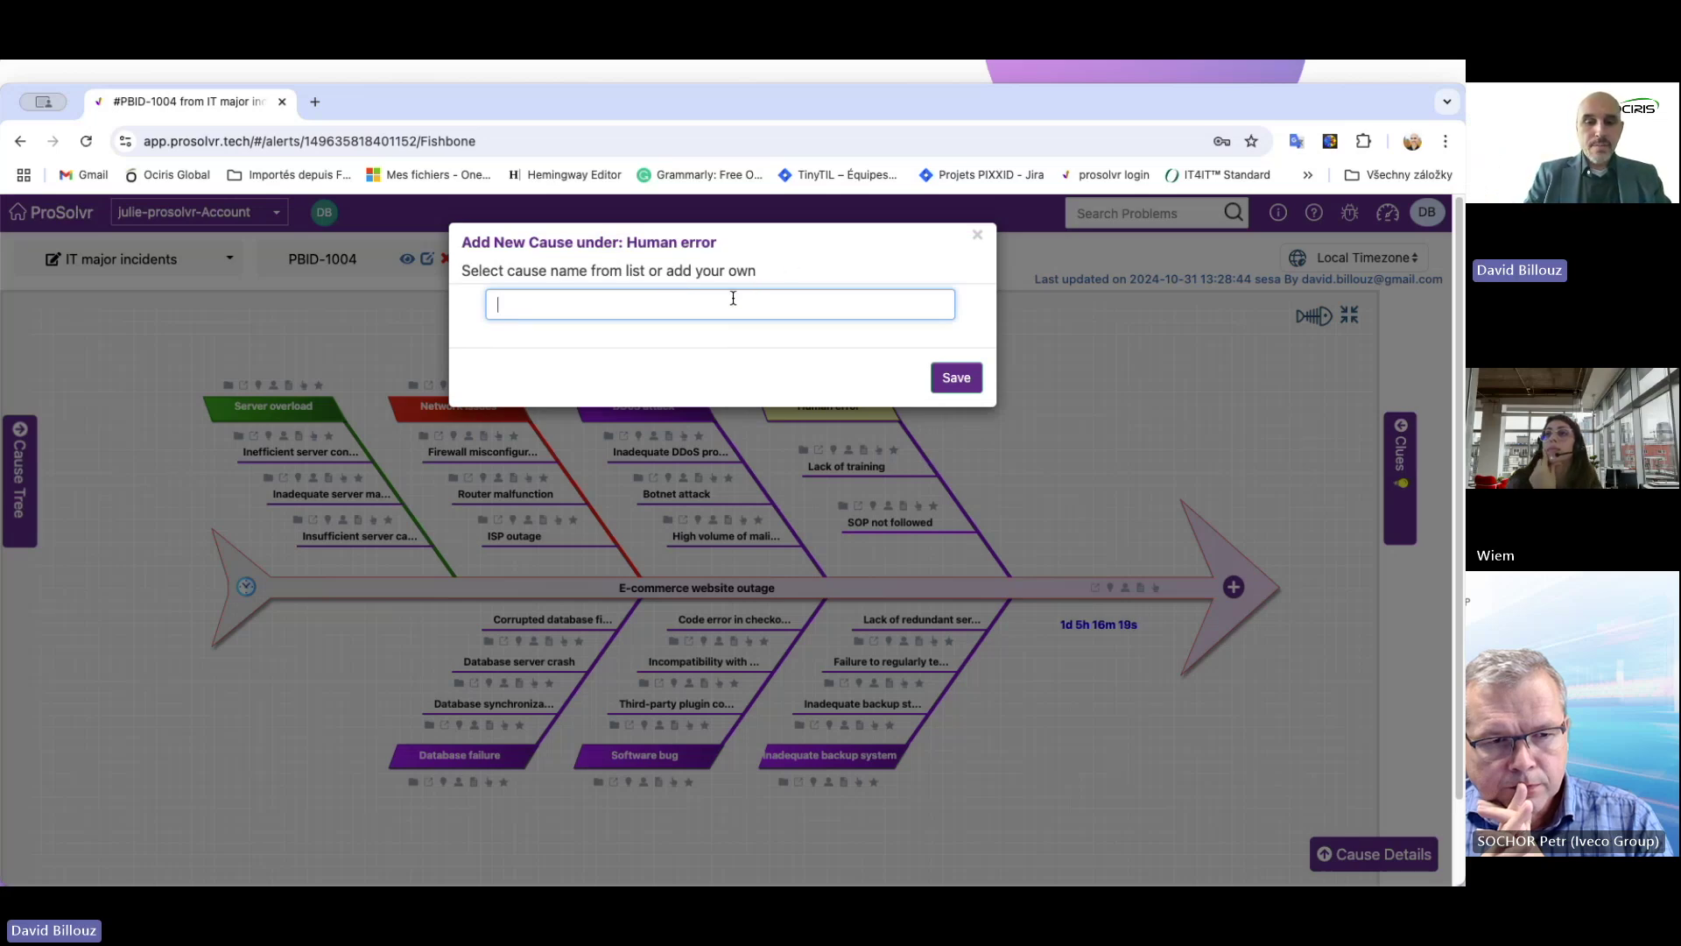
type("People n")
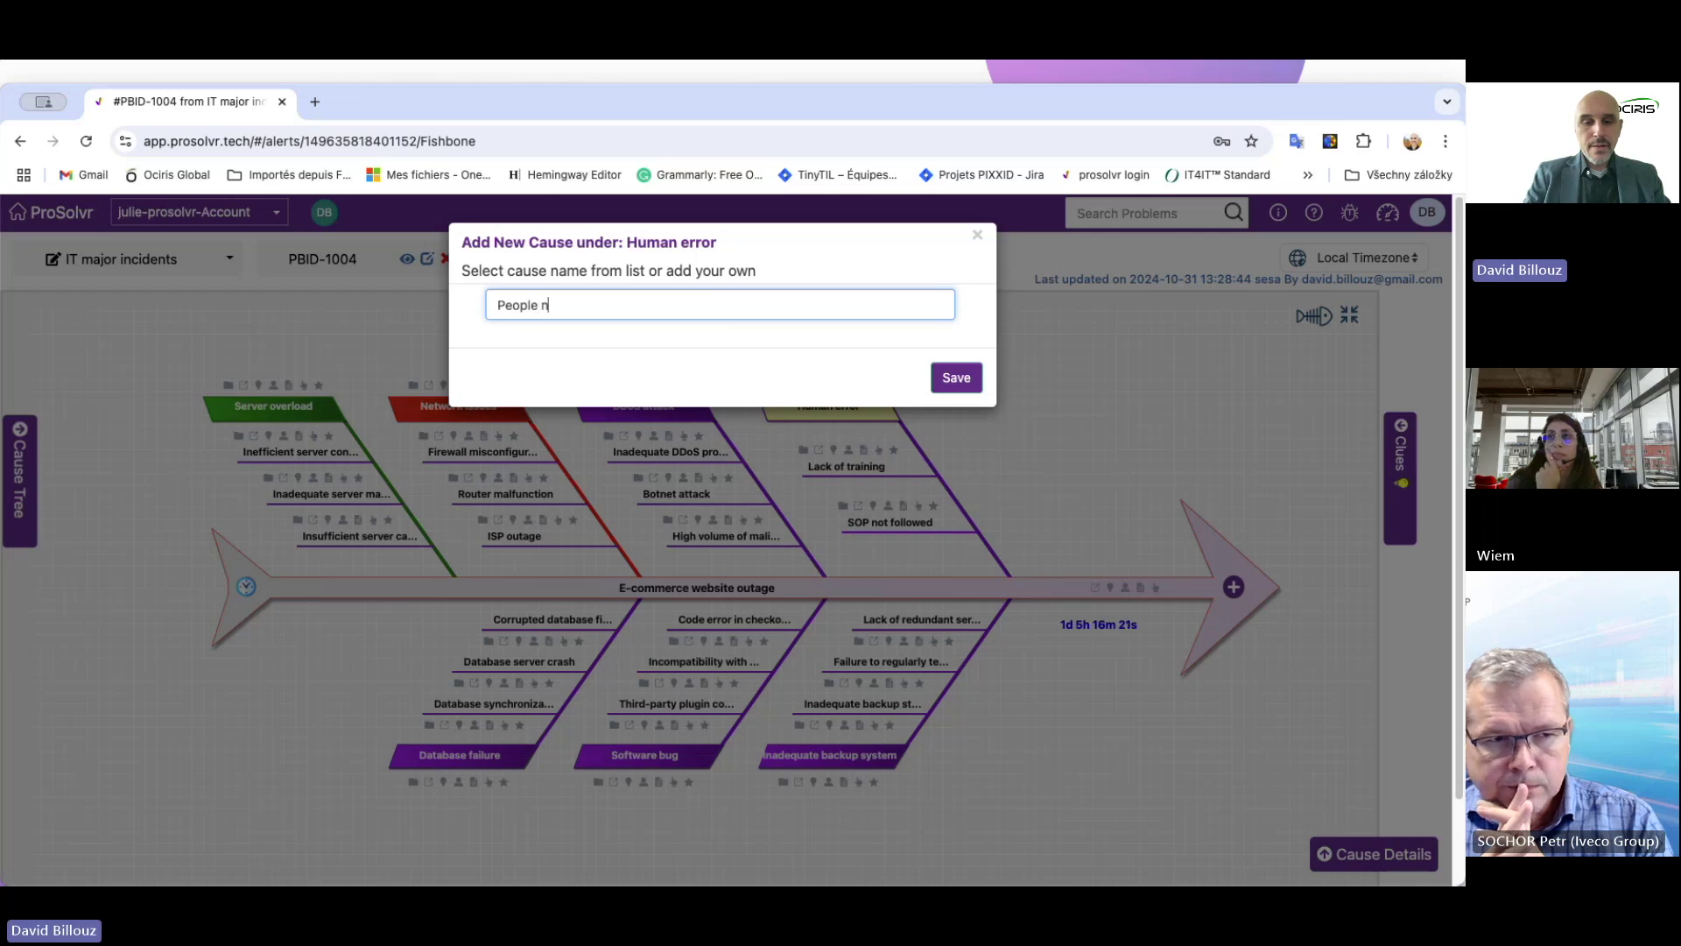
type("ever attend")
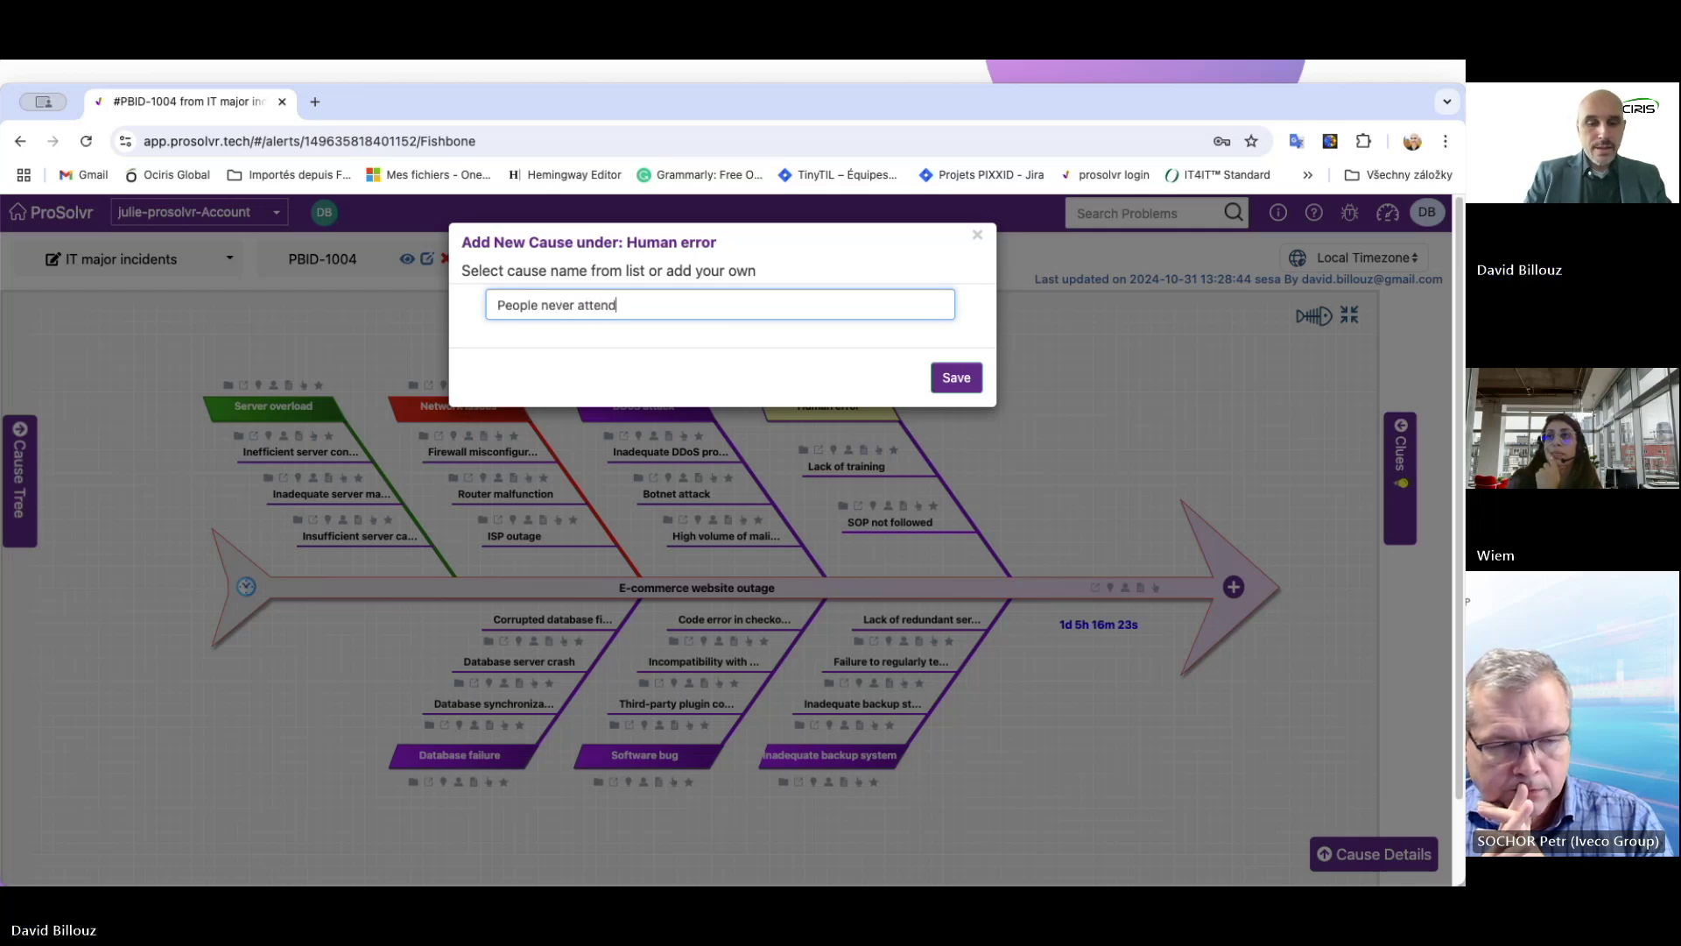
type(" security training")
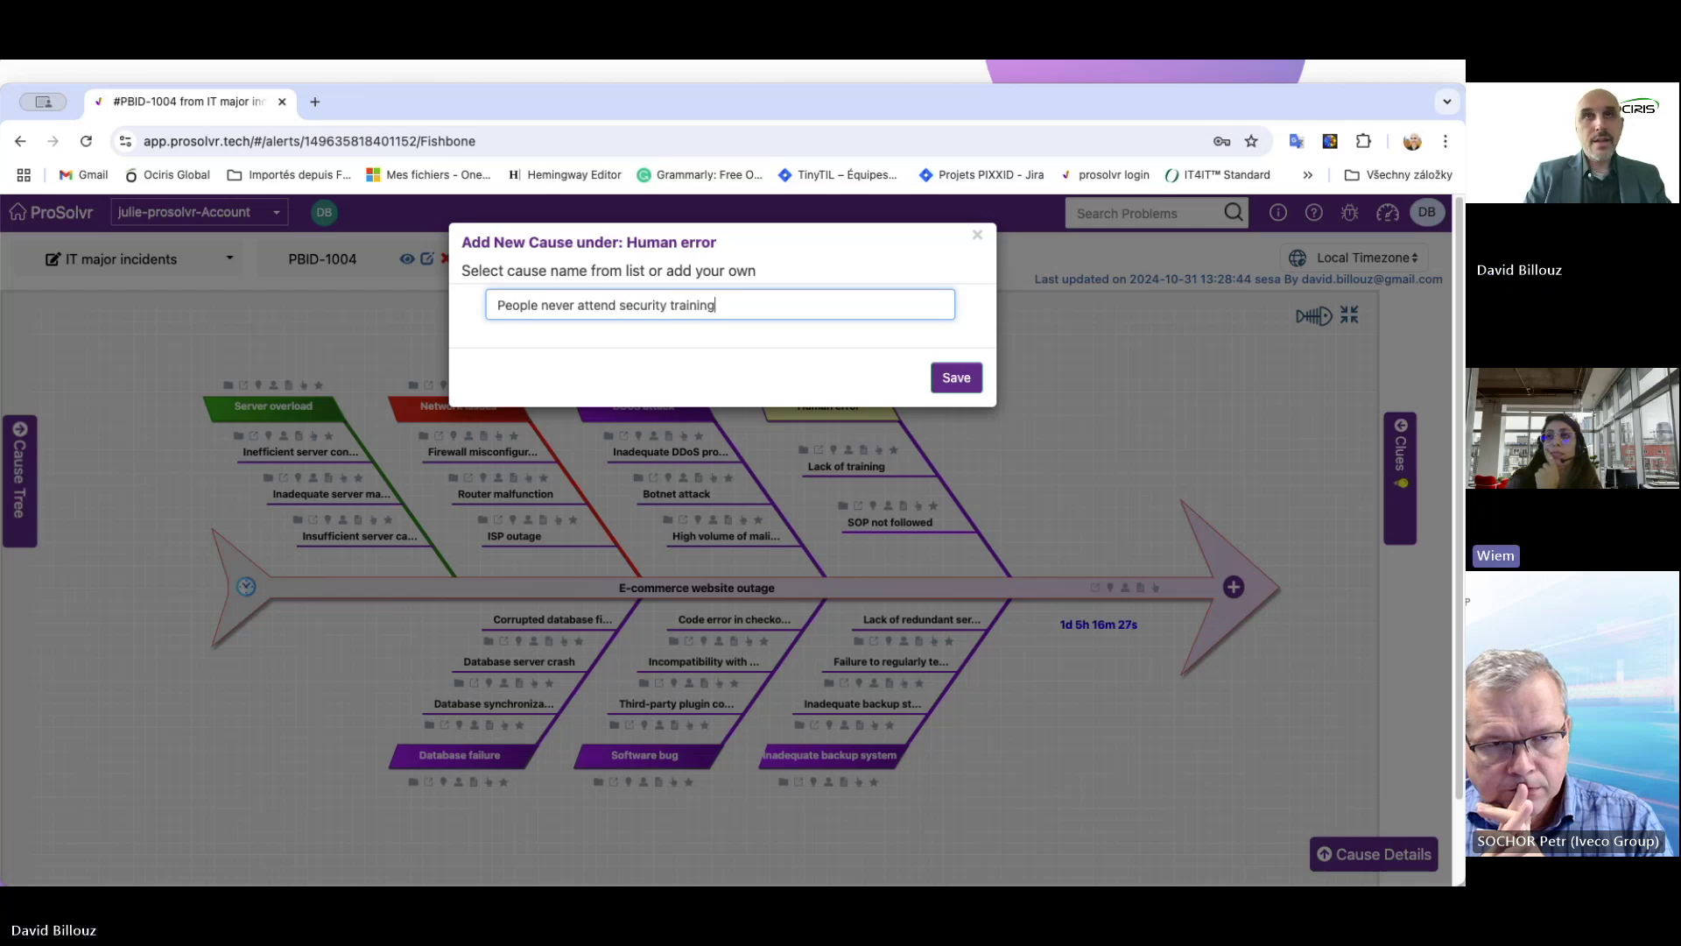
left_click(954, 385)
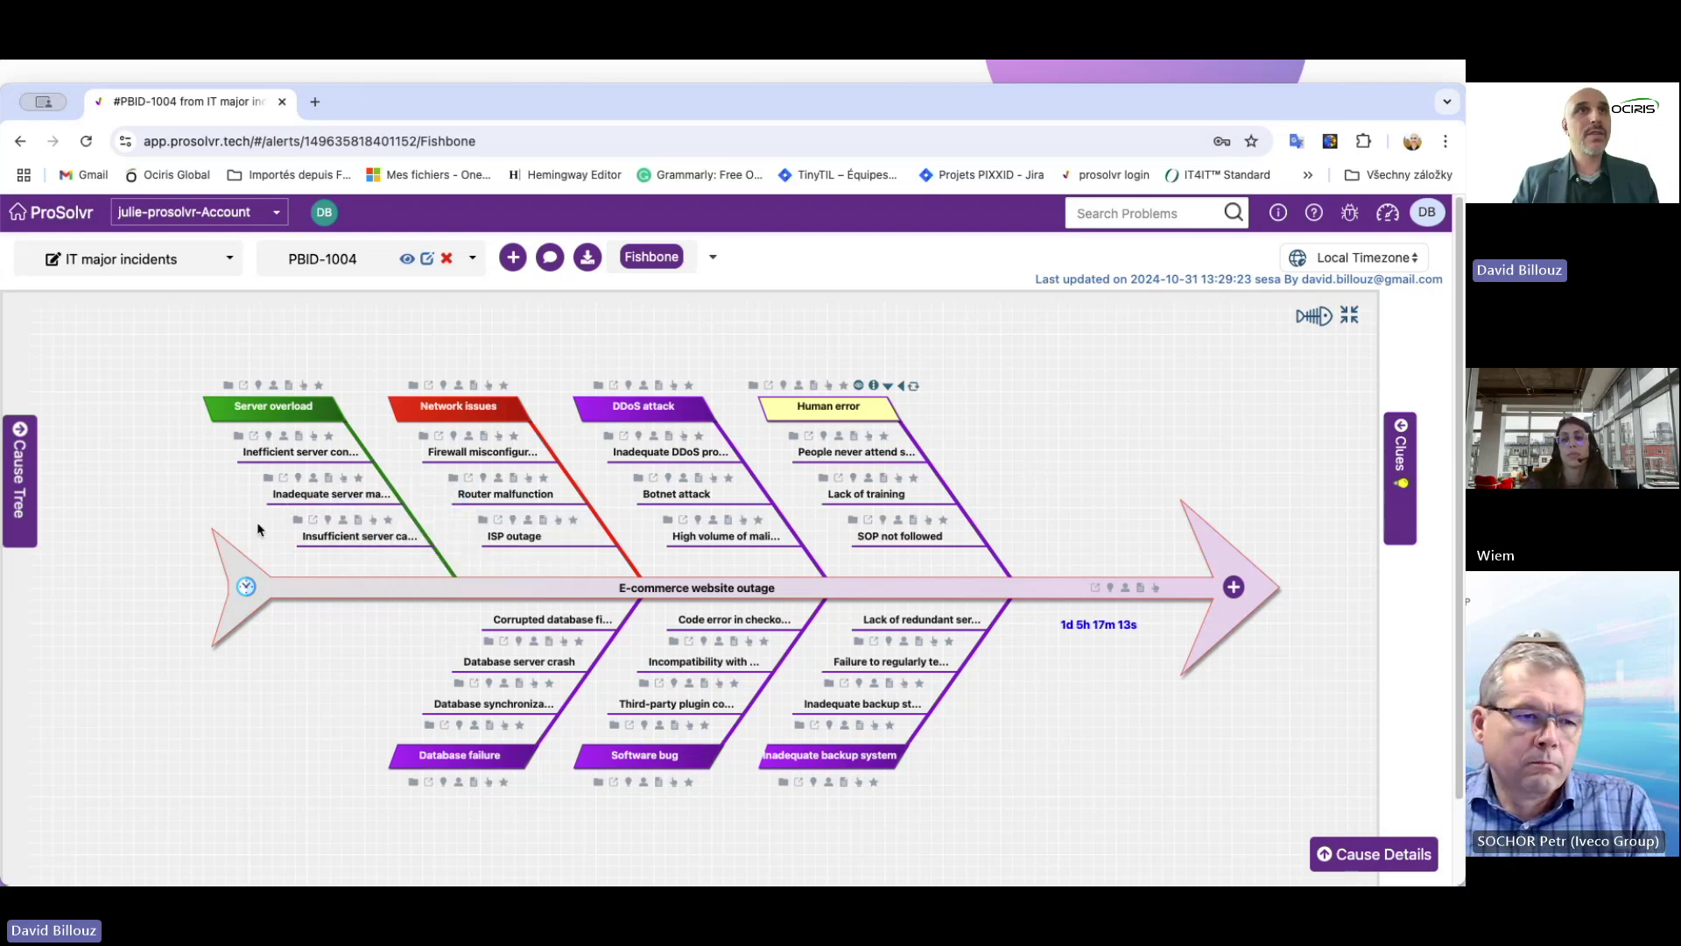
- Assign the Firewall misconfiguration cause under Network issues to the second user offered and close the assignment dialog
left_click(313, 480)
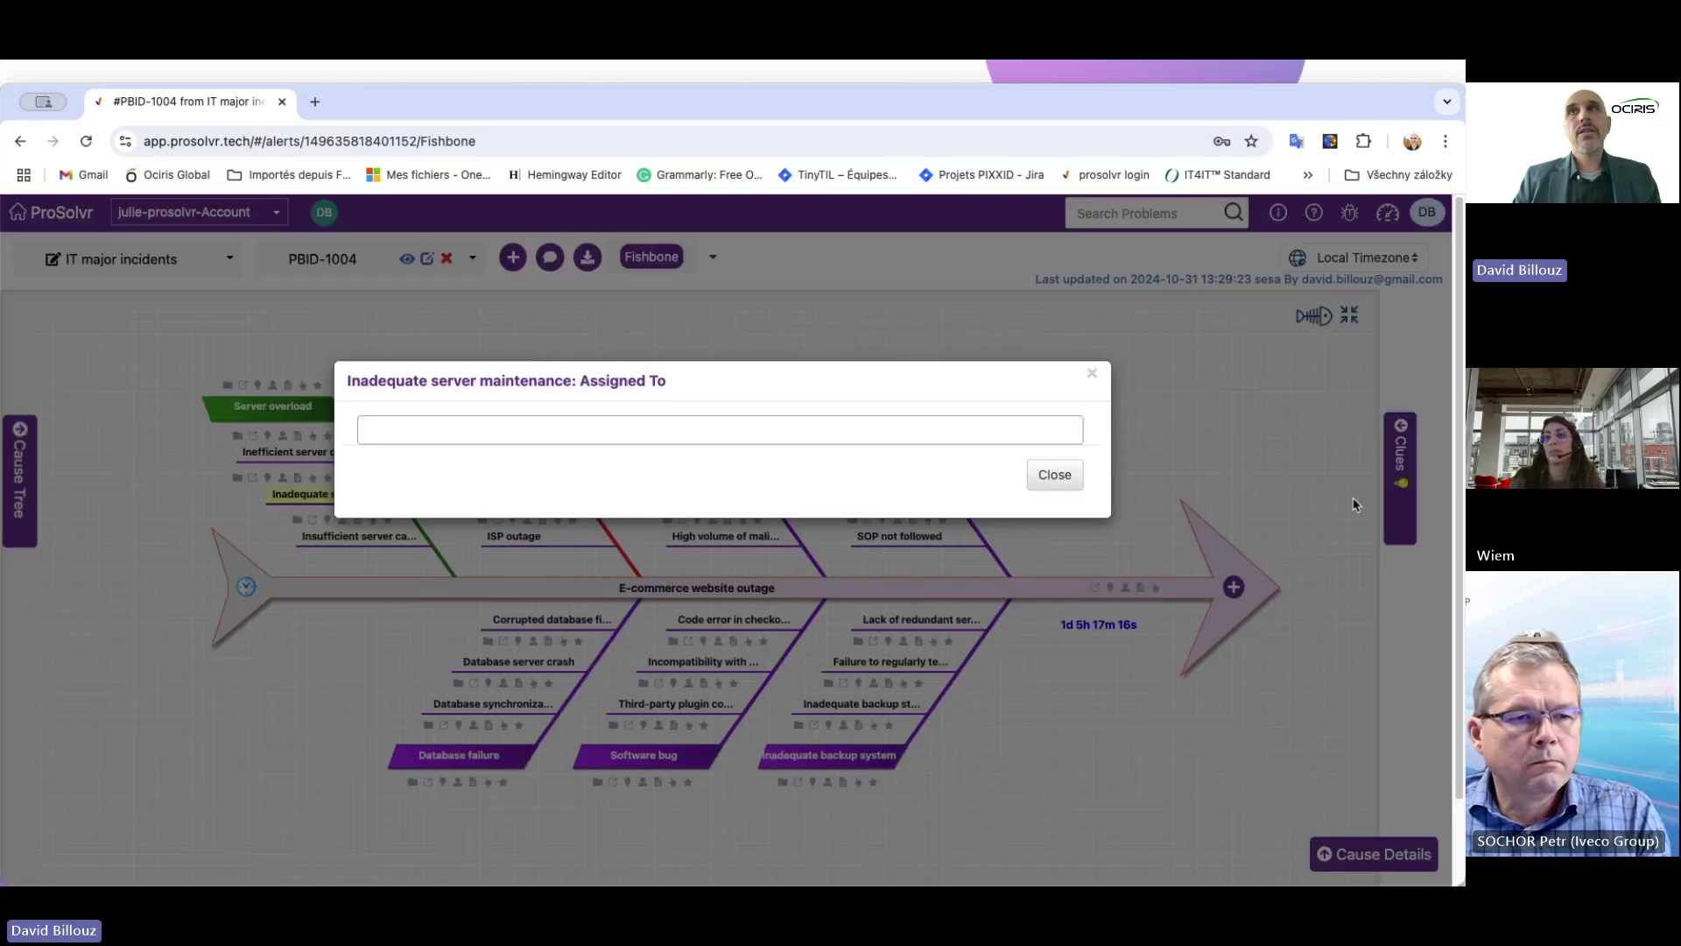
left_click(1092, 373)
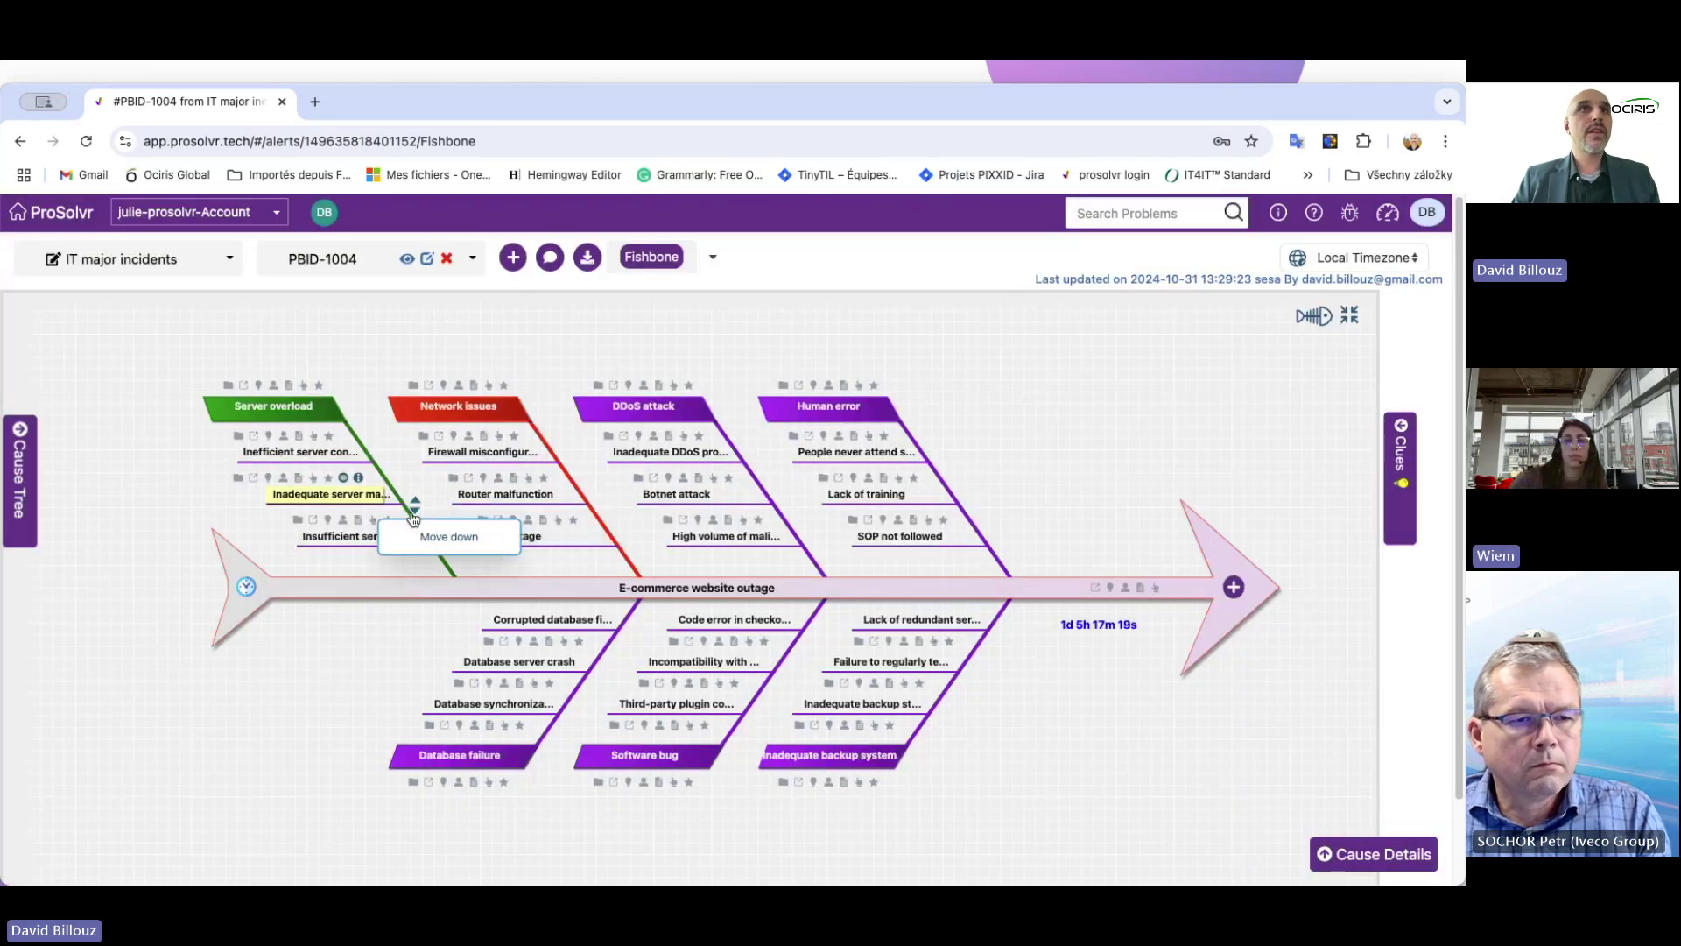
right_click(503, 453)
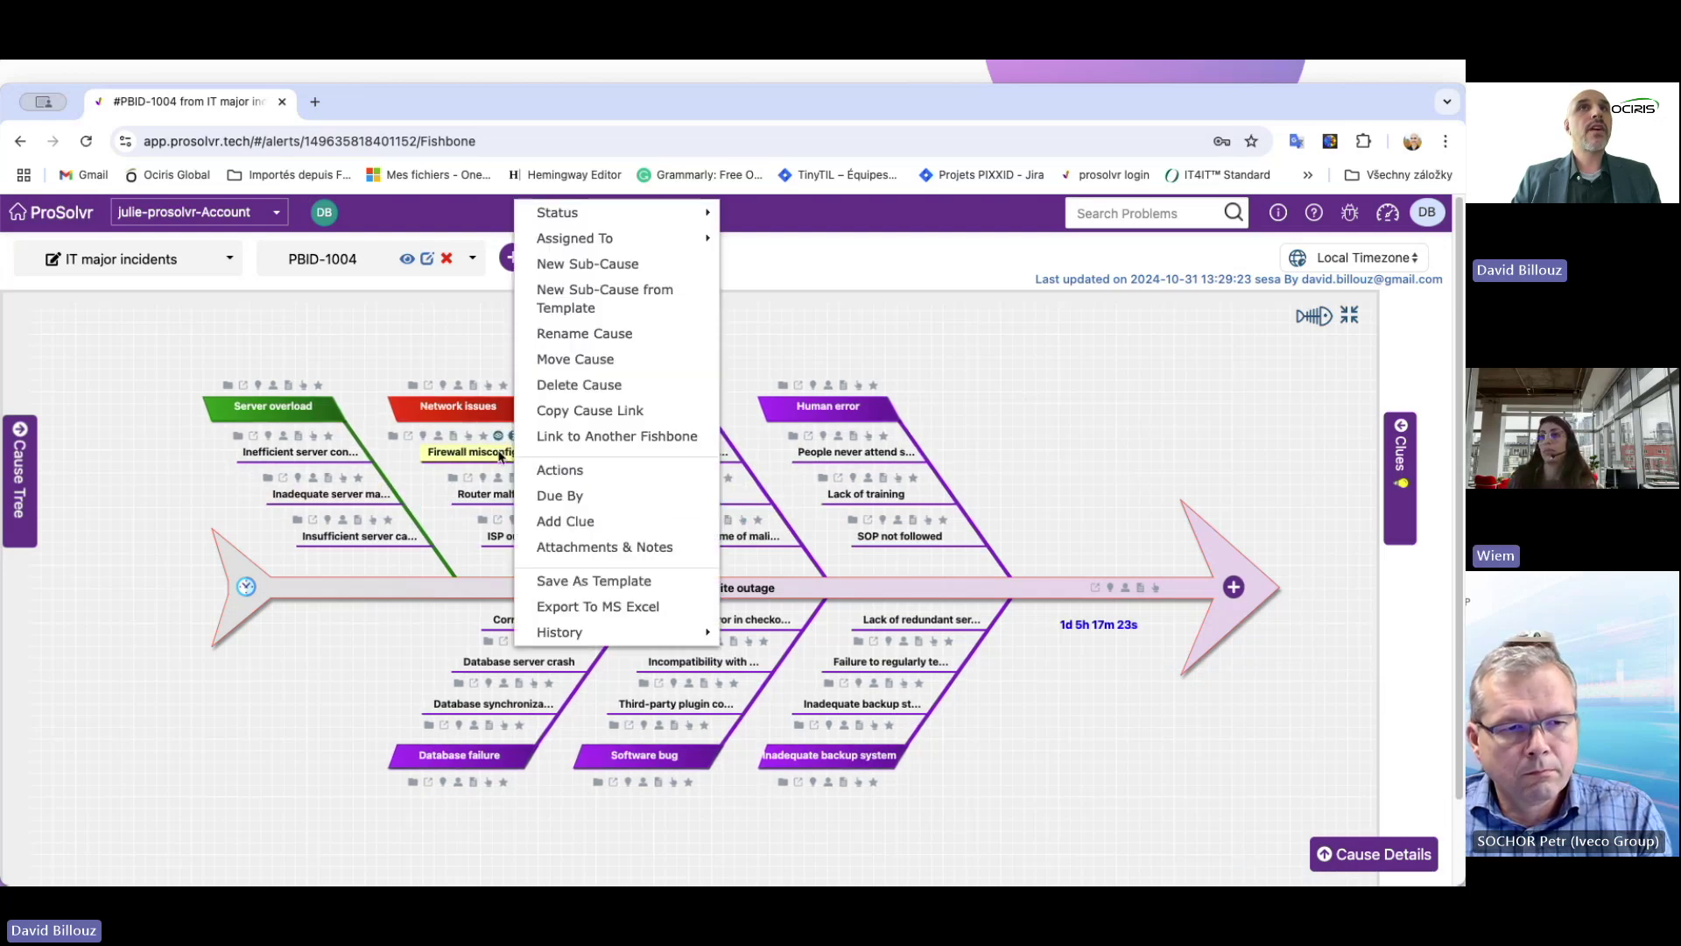
mouse_move(618, 244)
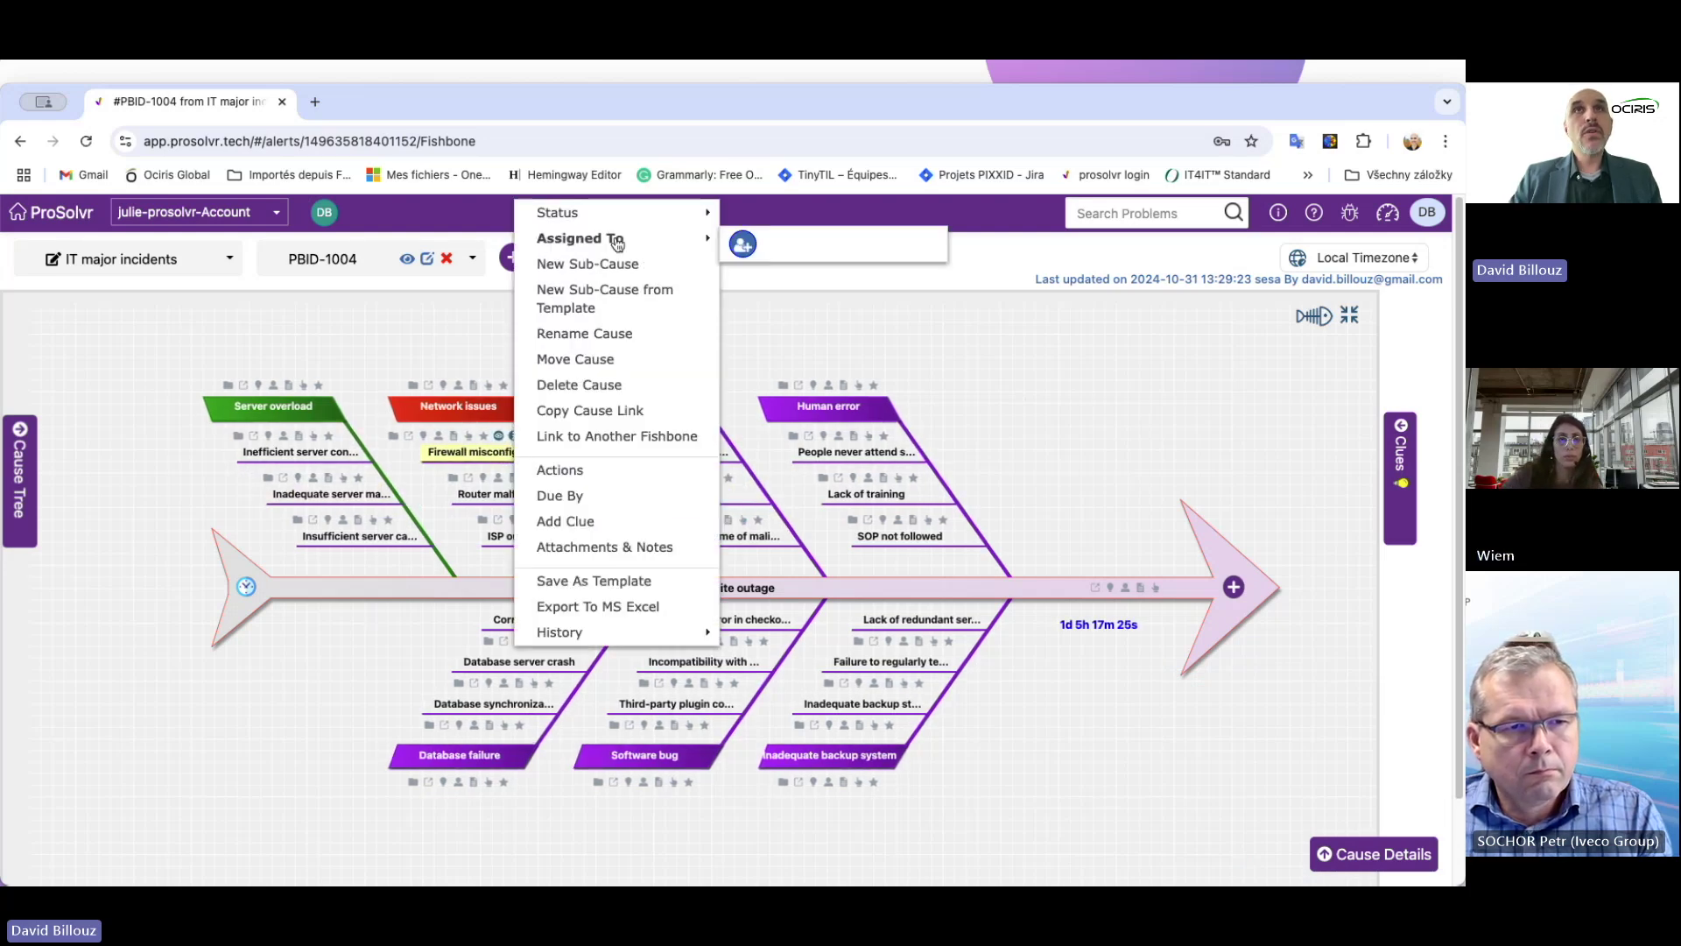
left_click(744, 248)
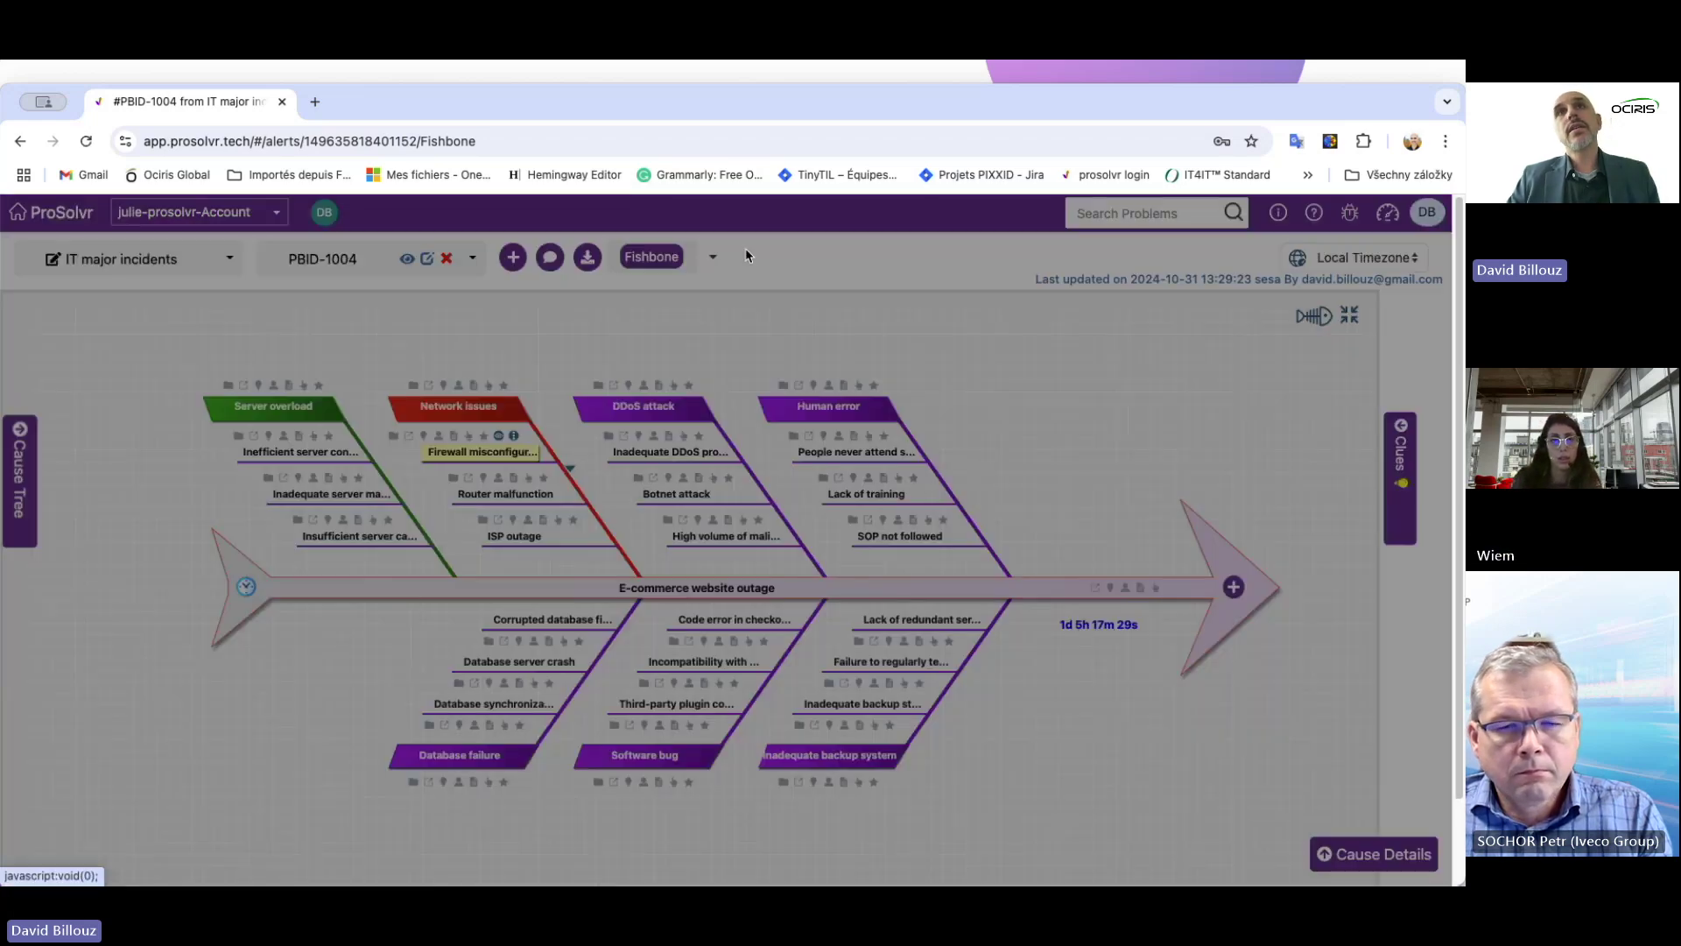
left_click(887, 427)
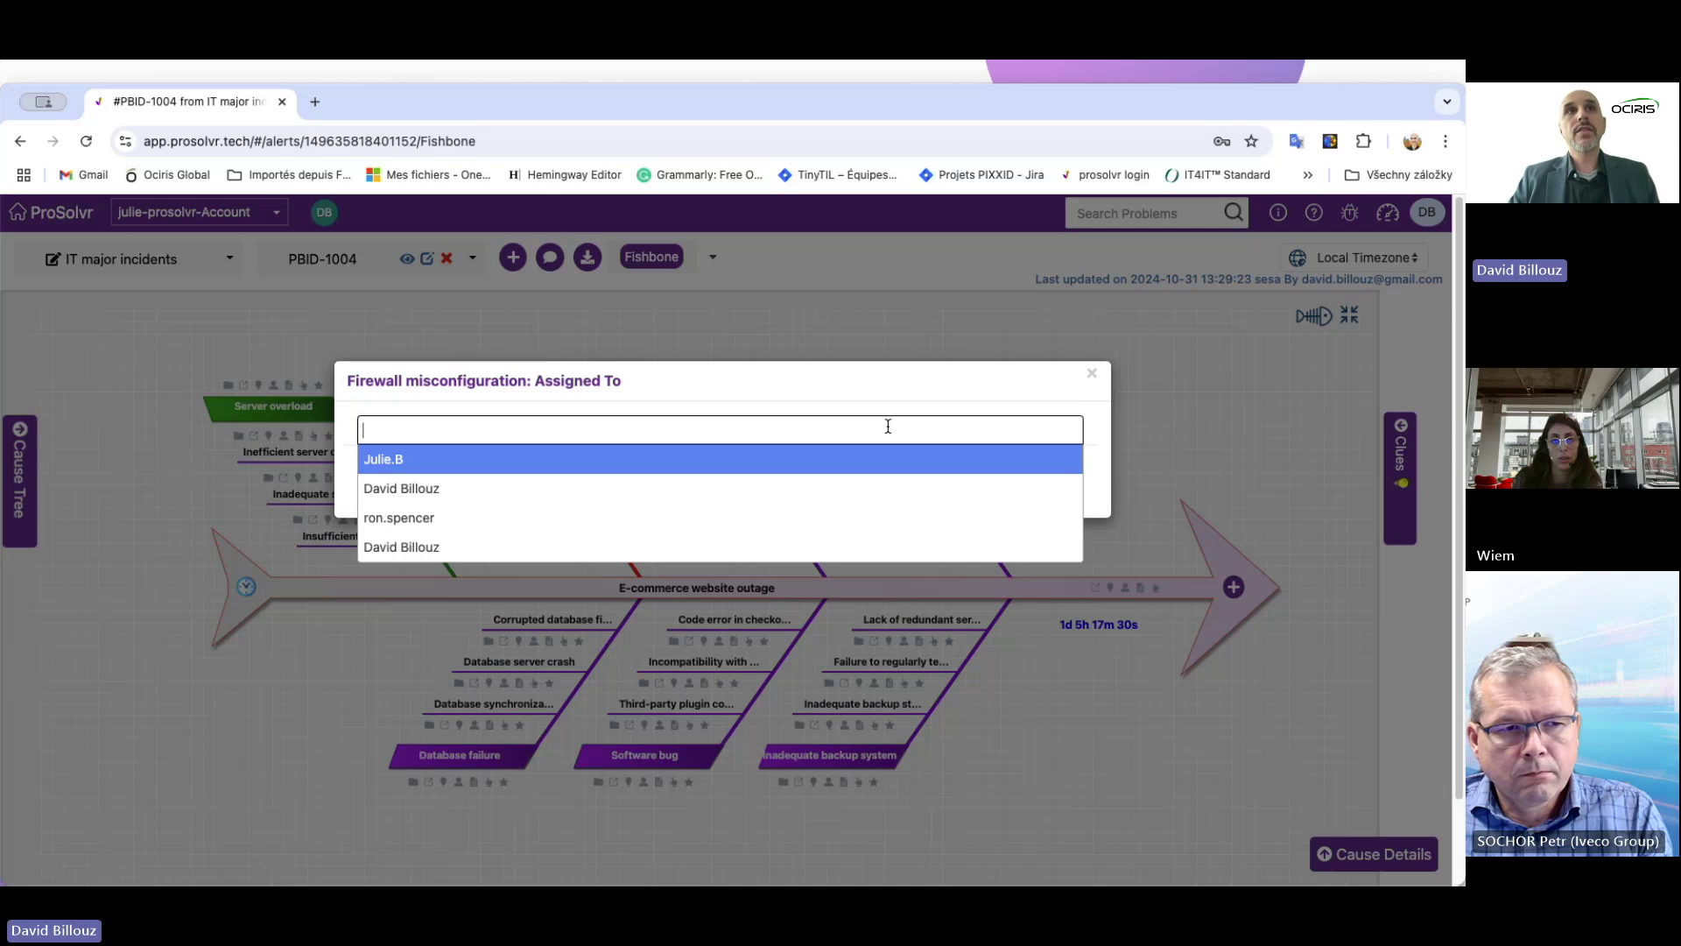
left_click(603, 489)
left_click(1055, 476)
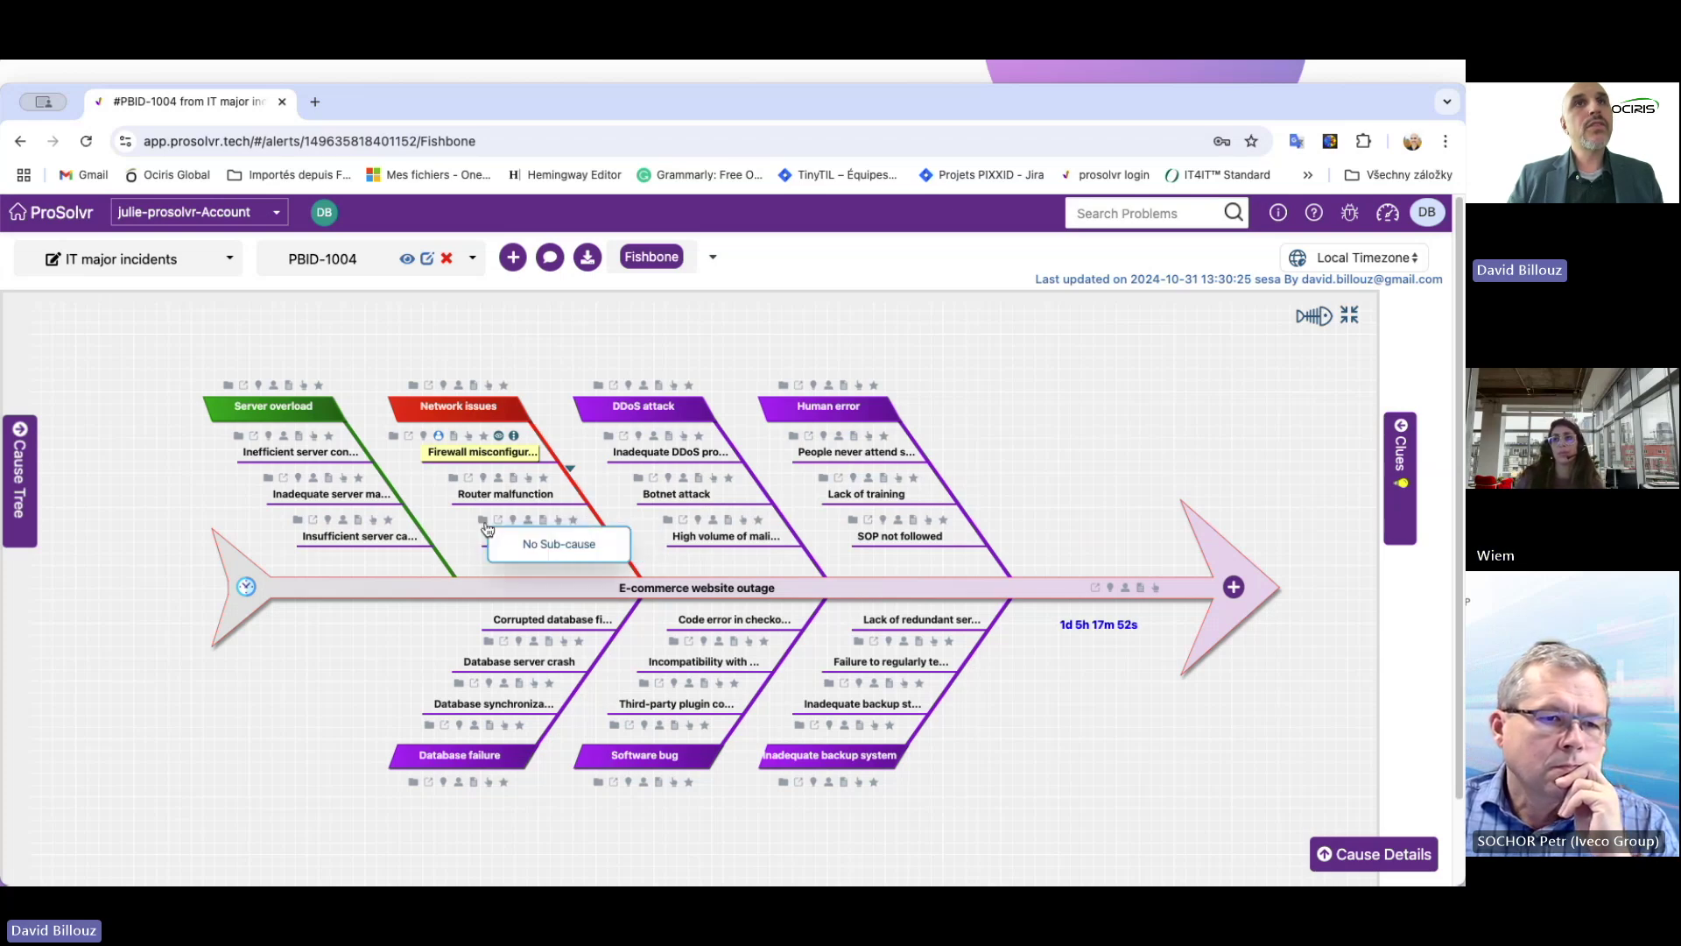
- Open the Add Clue form for the ISP outage cause, close it without adding a clue, and bring the fishbone back into view
left_click(524, 536)
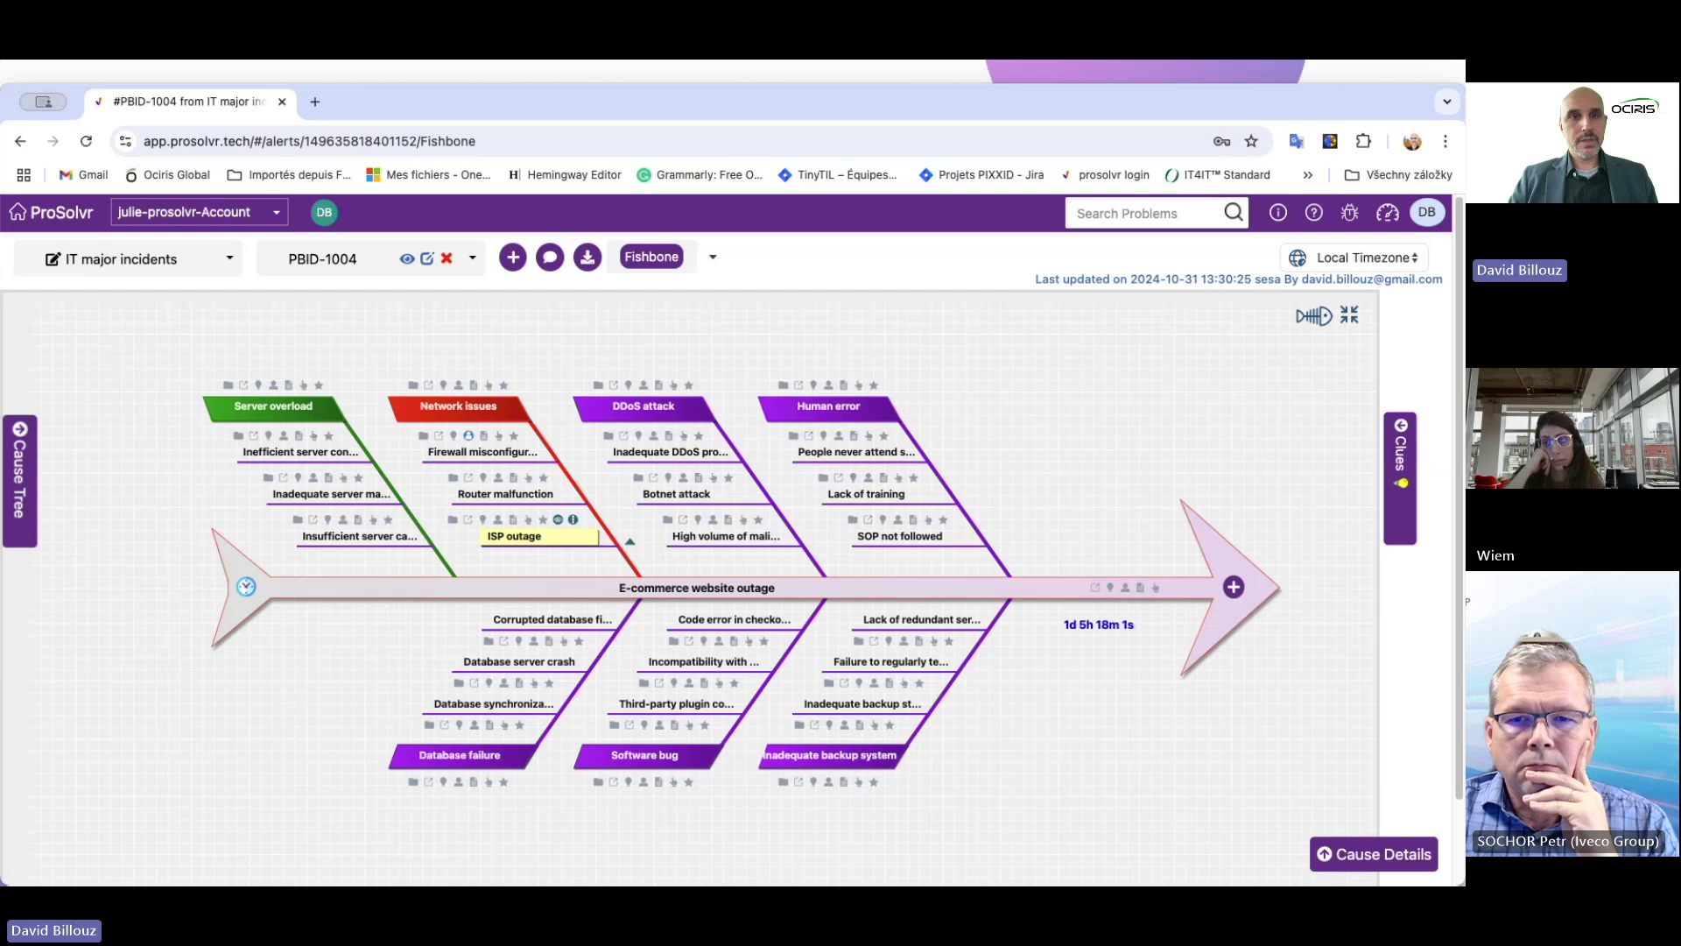
left_click(570, 534)
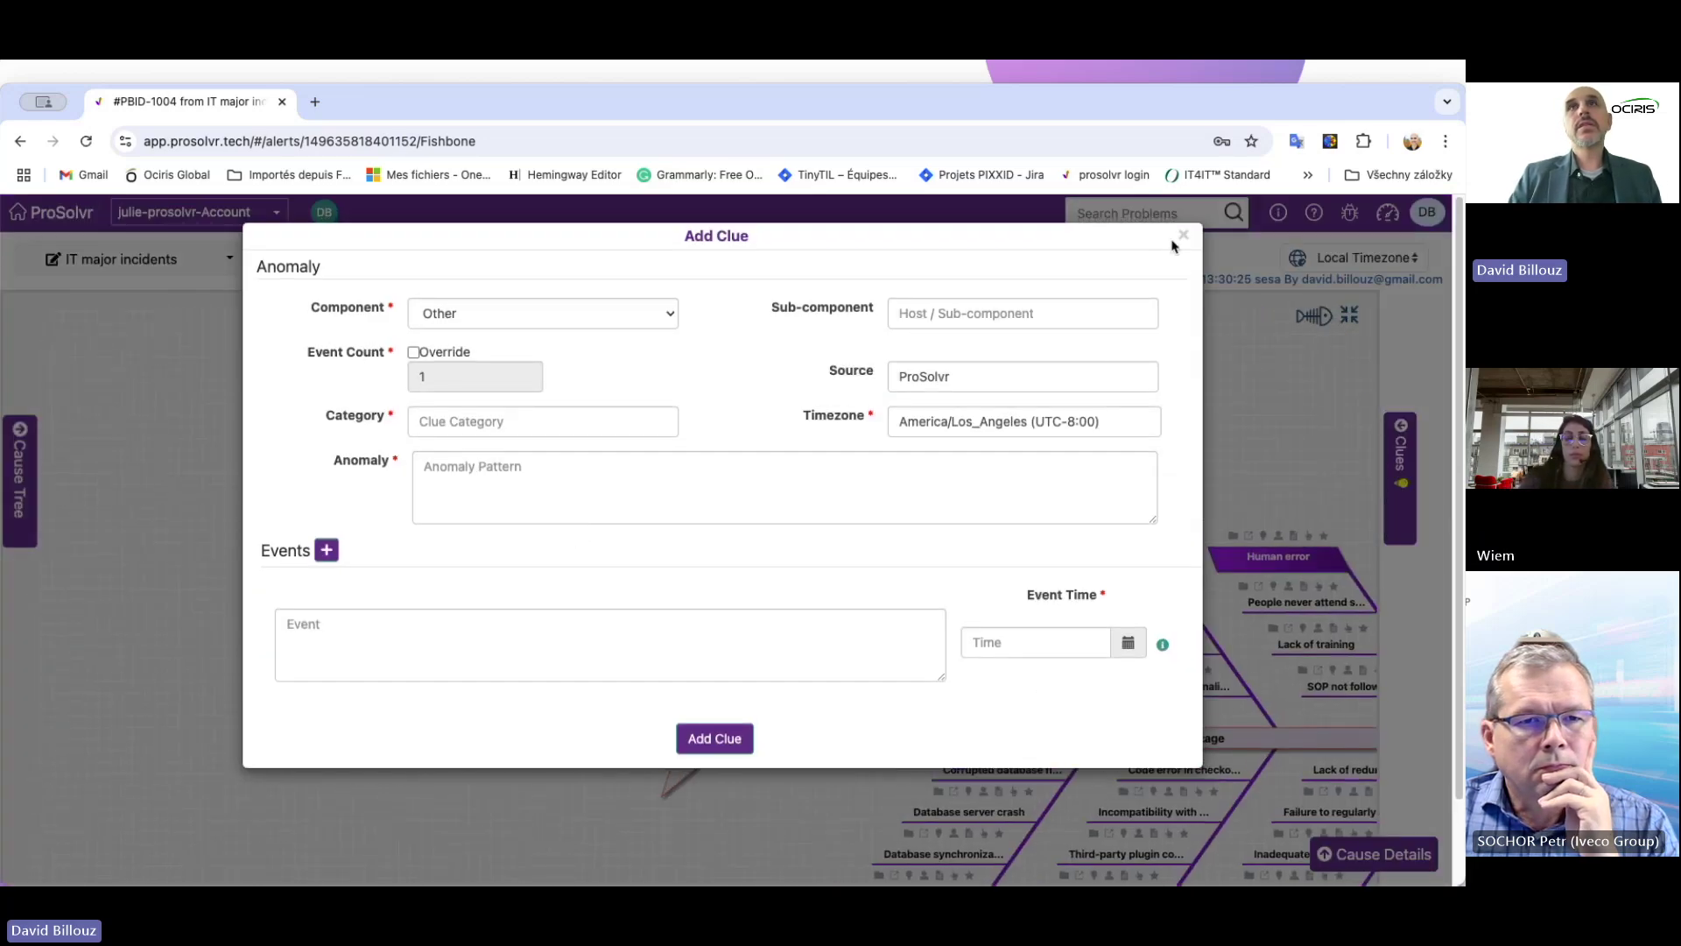
left_click(1183, 236)
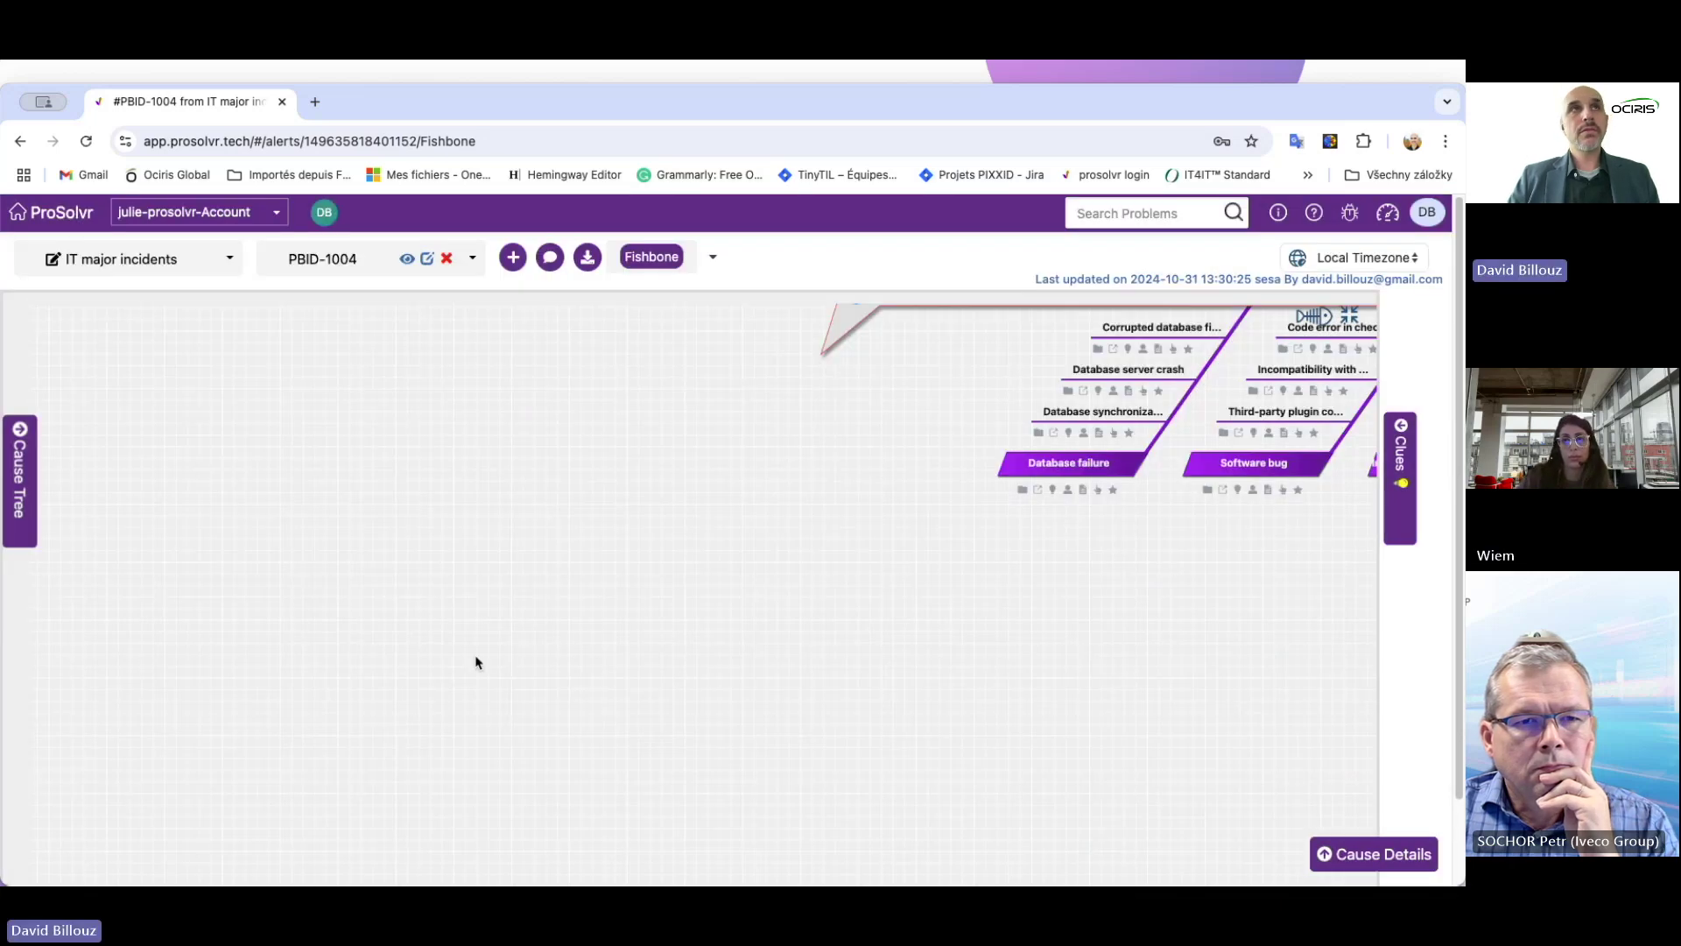
scroll(453, 701, "up", 2)
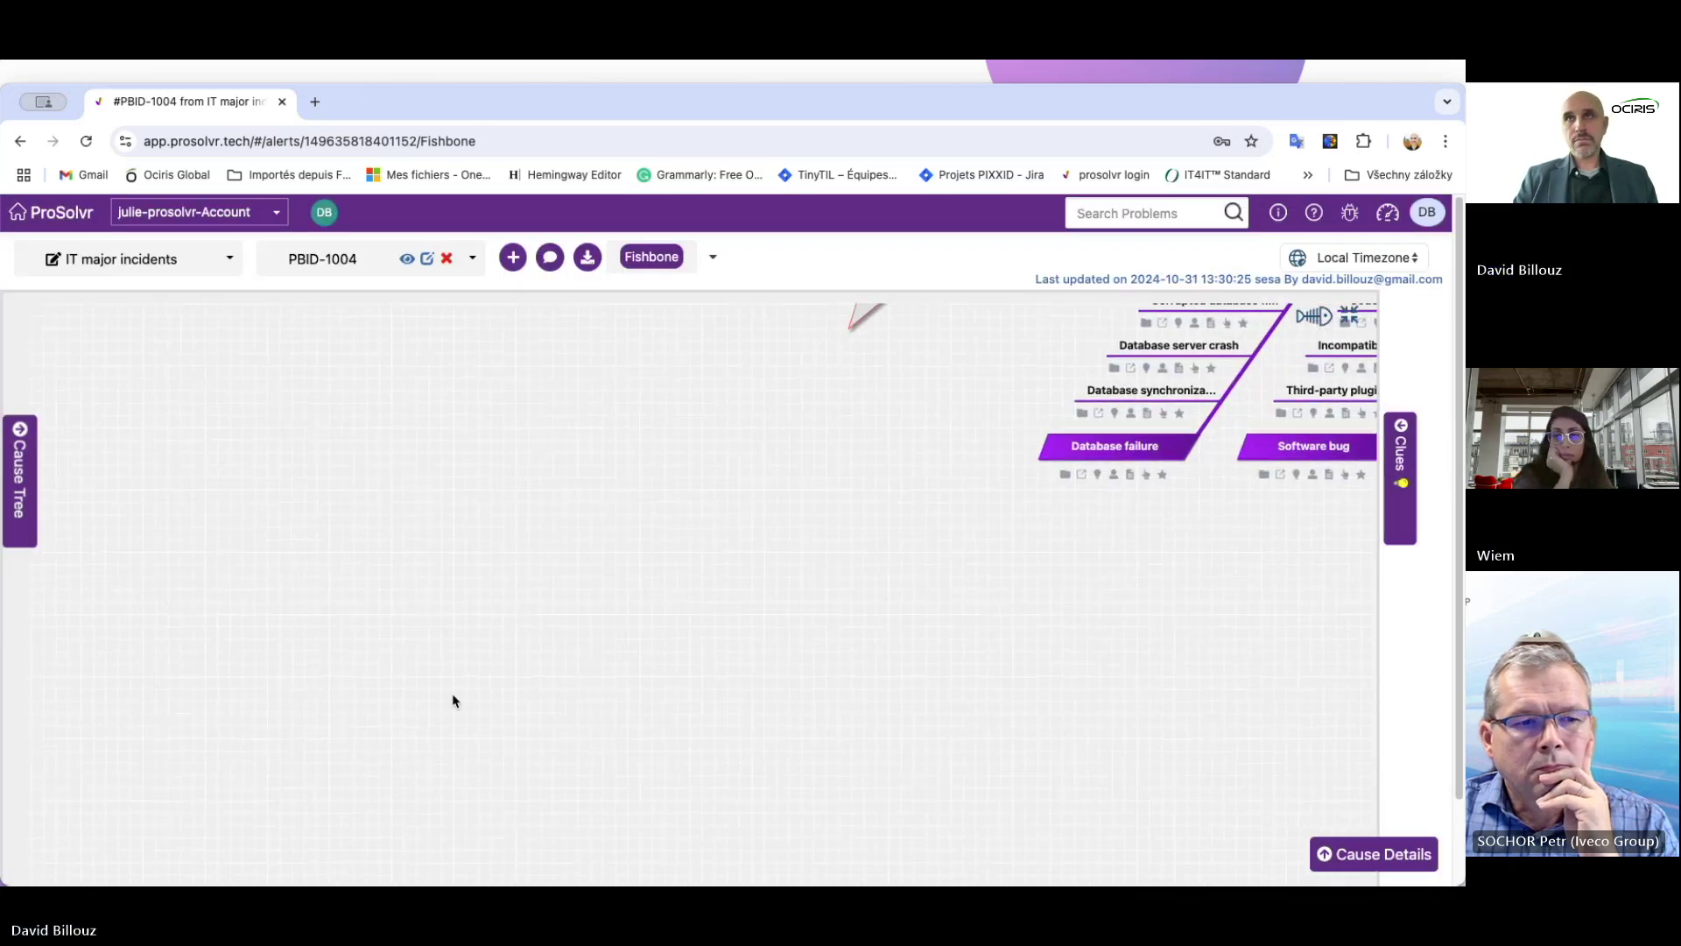
left_click_drag(946, 600, 149, 884)
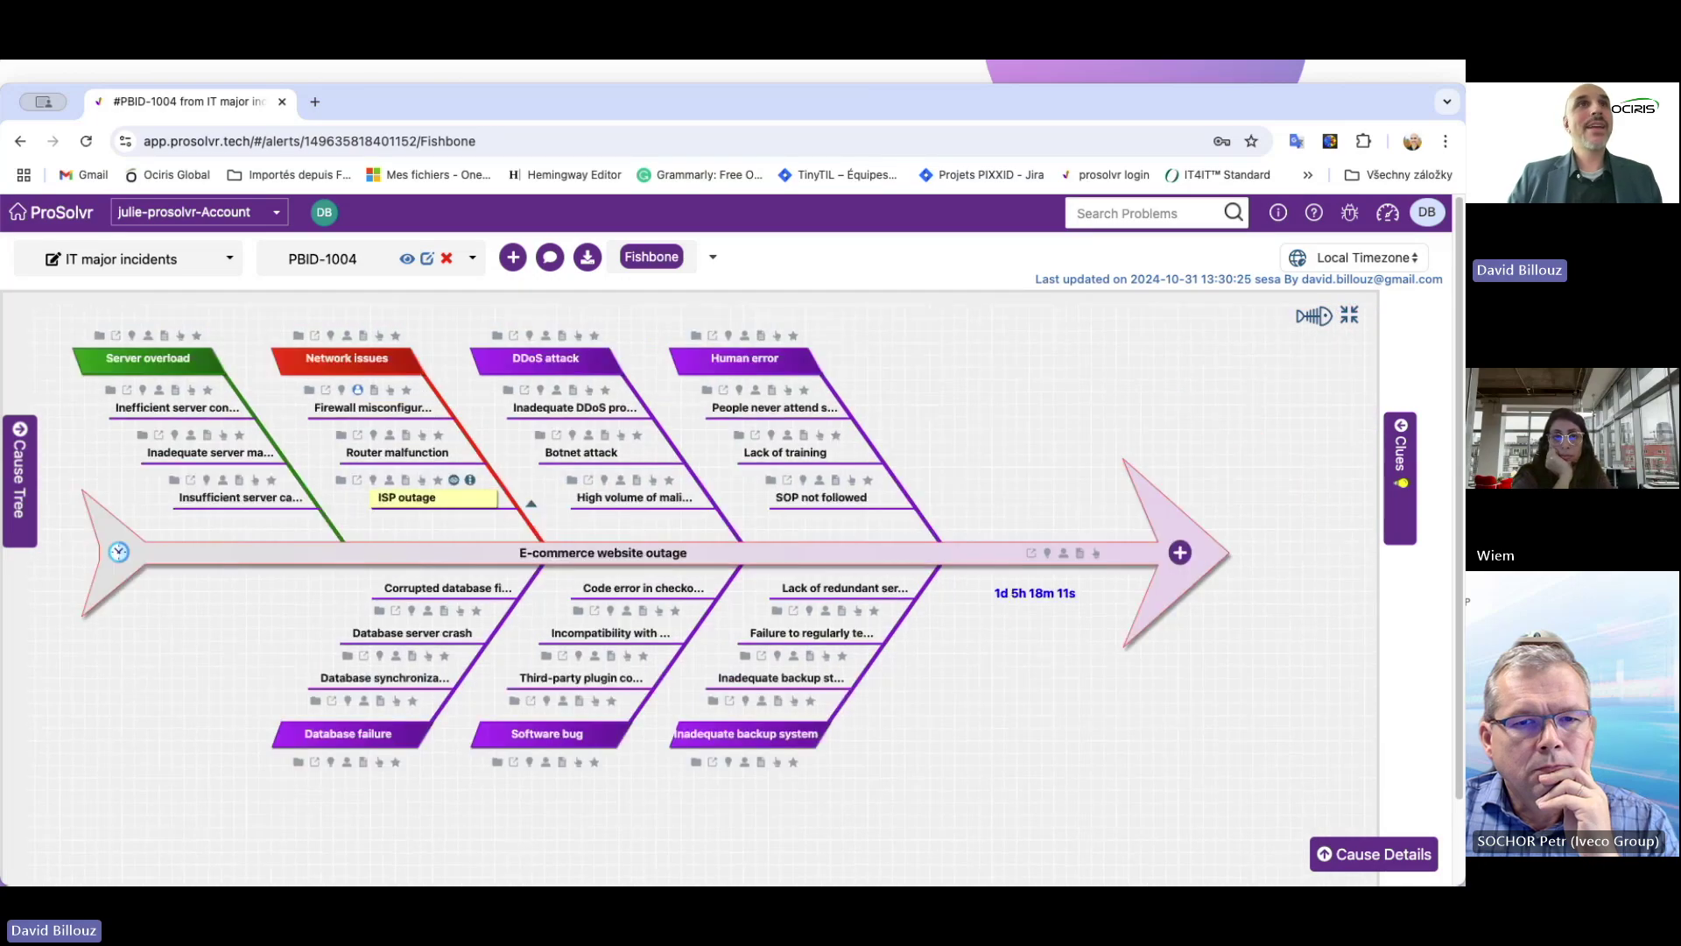
- Examine the Due By and Save As Template forms of the ISP outage cause and close both without saving
left_click(480, 505)
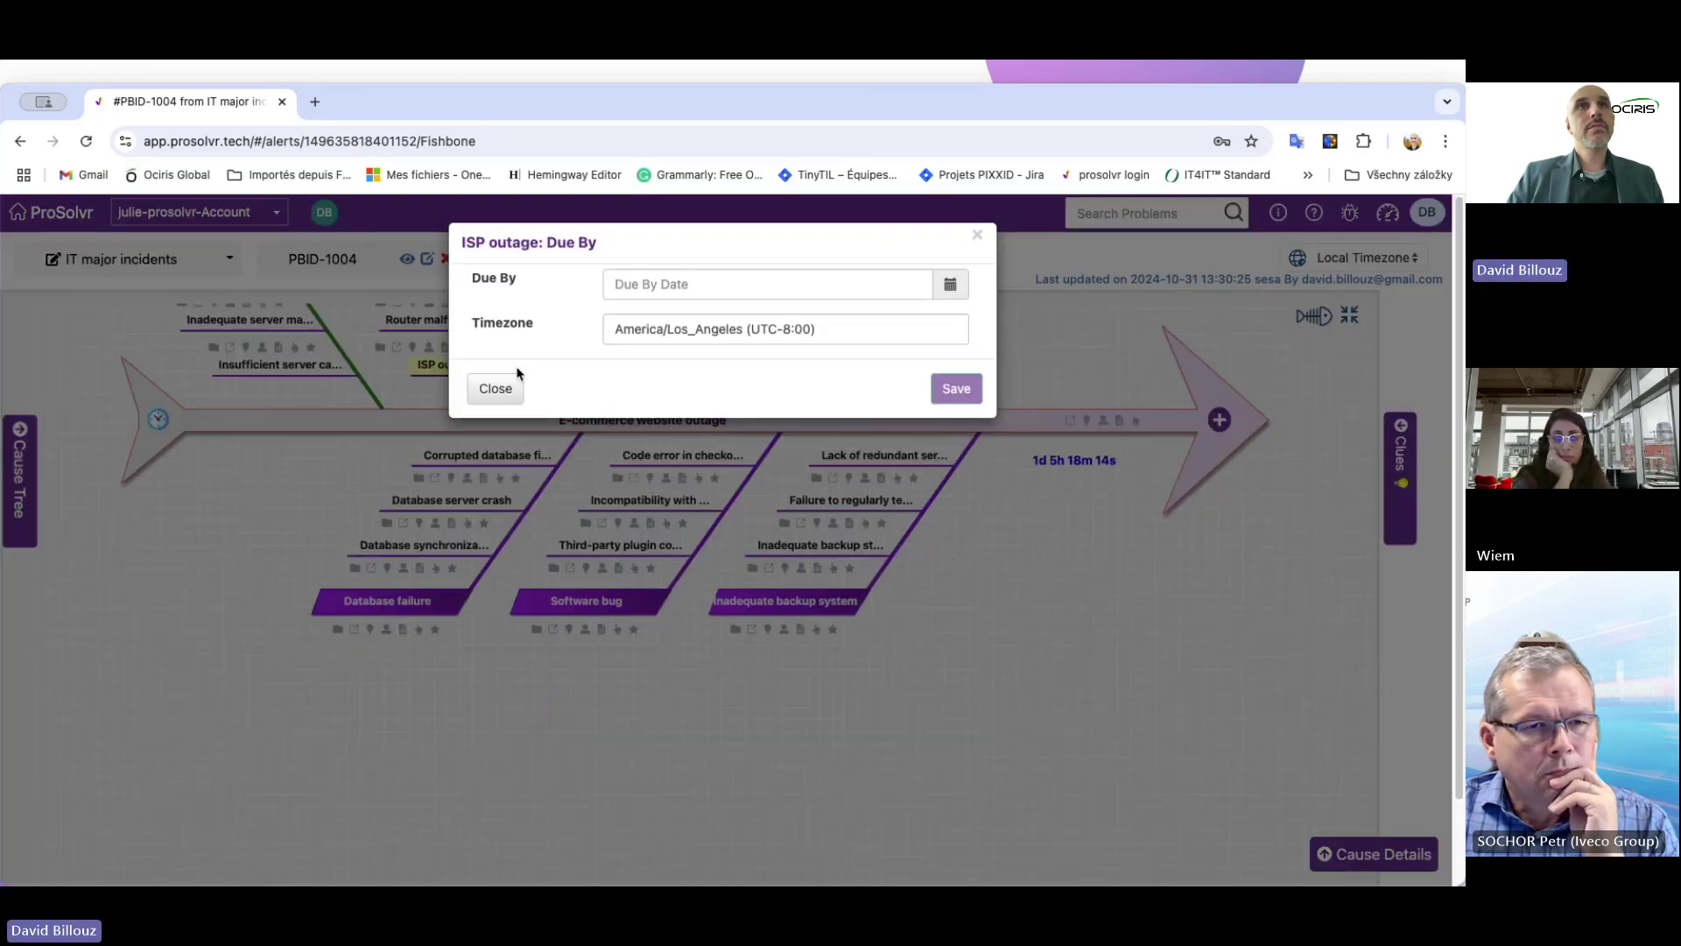
left_click(477, 579)
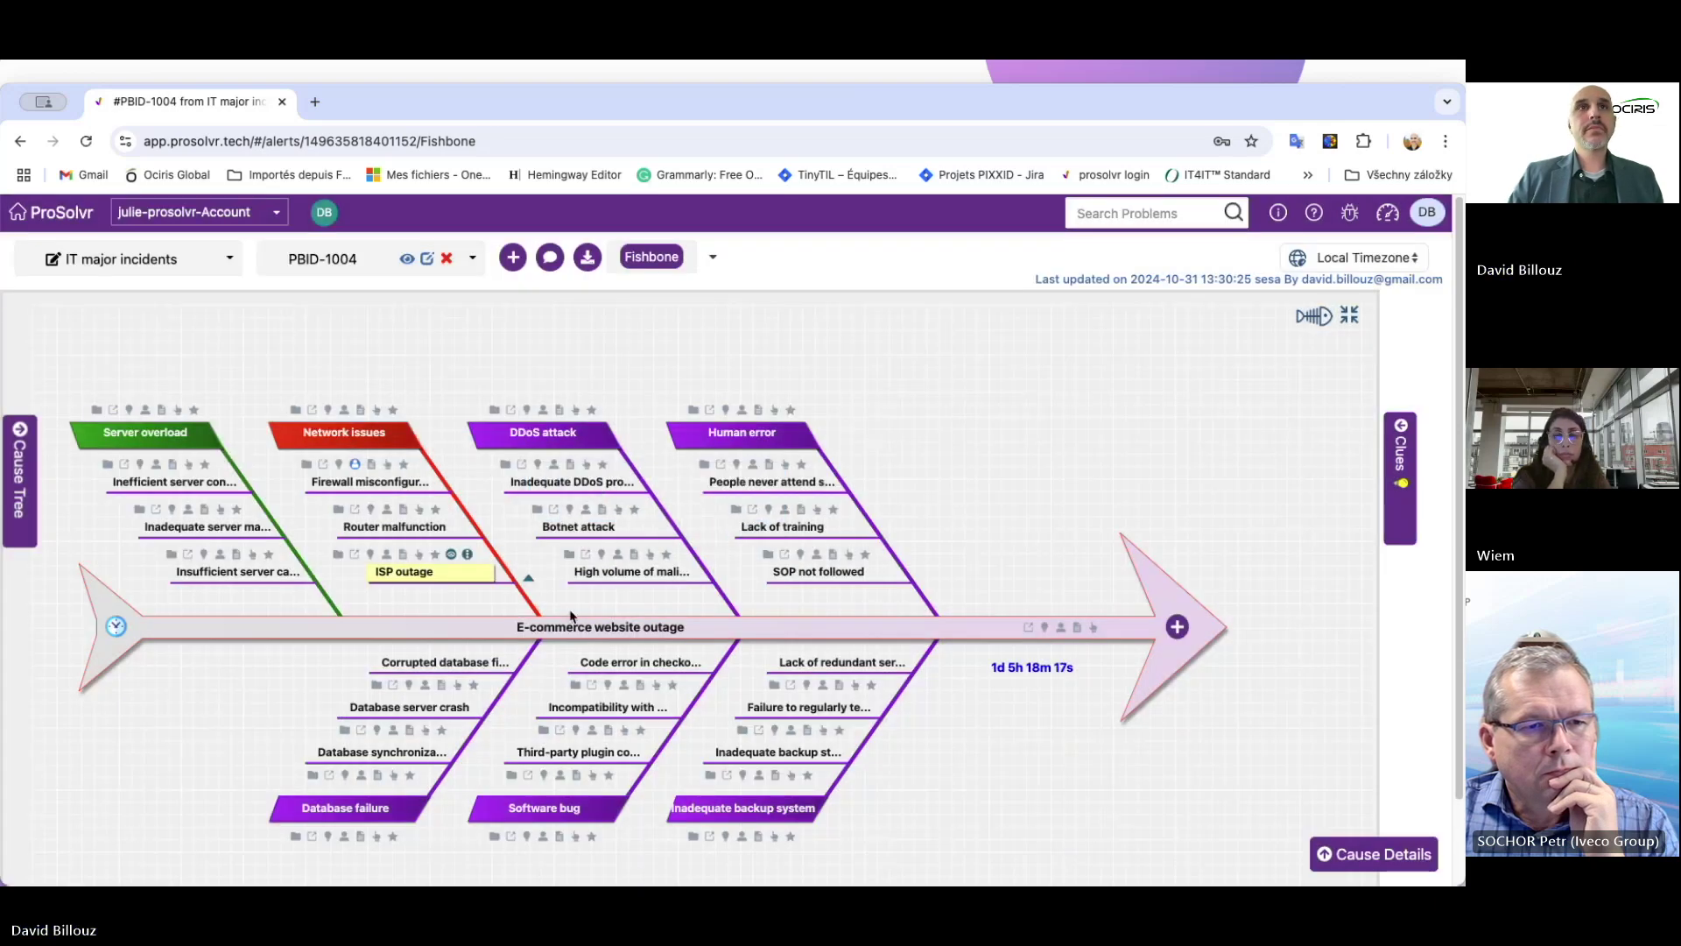
right_click(469, 578)
mouse_move(556, 234)
left_click(547, 580)
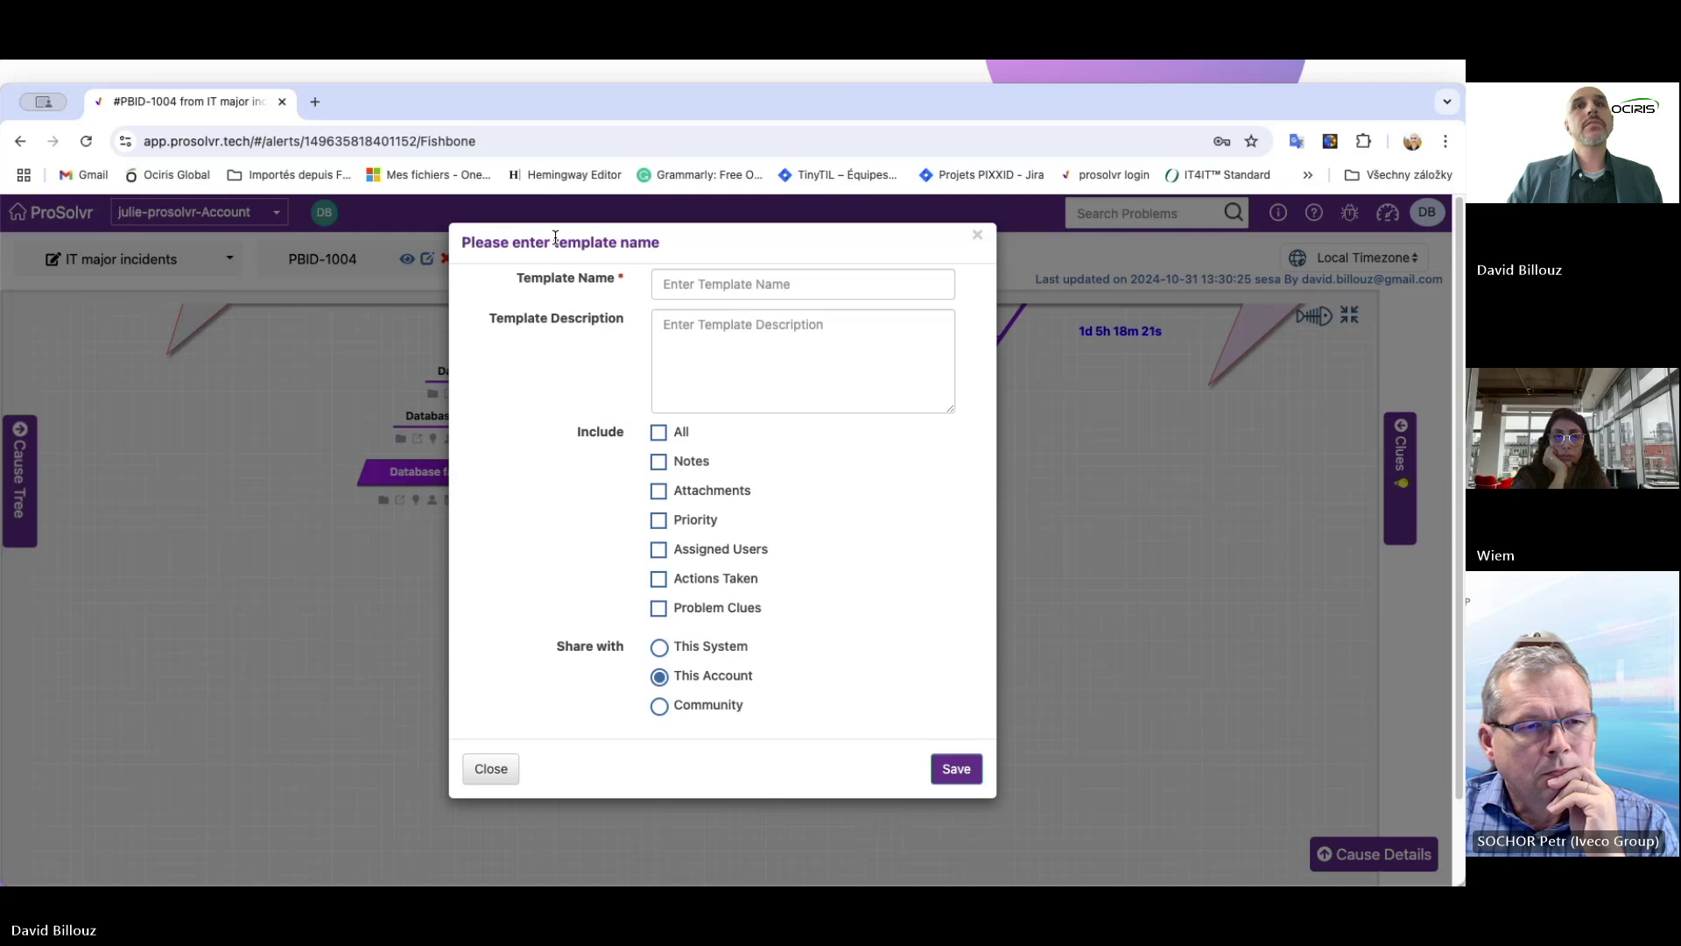
left_click(503, 766)
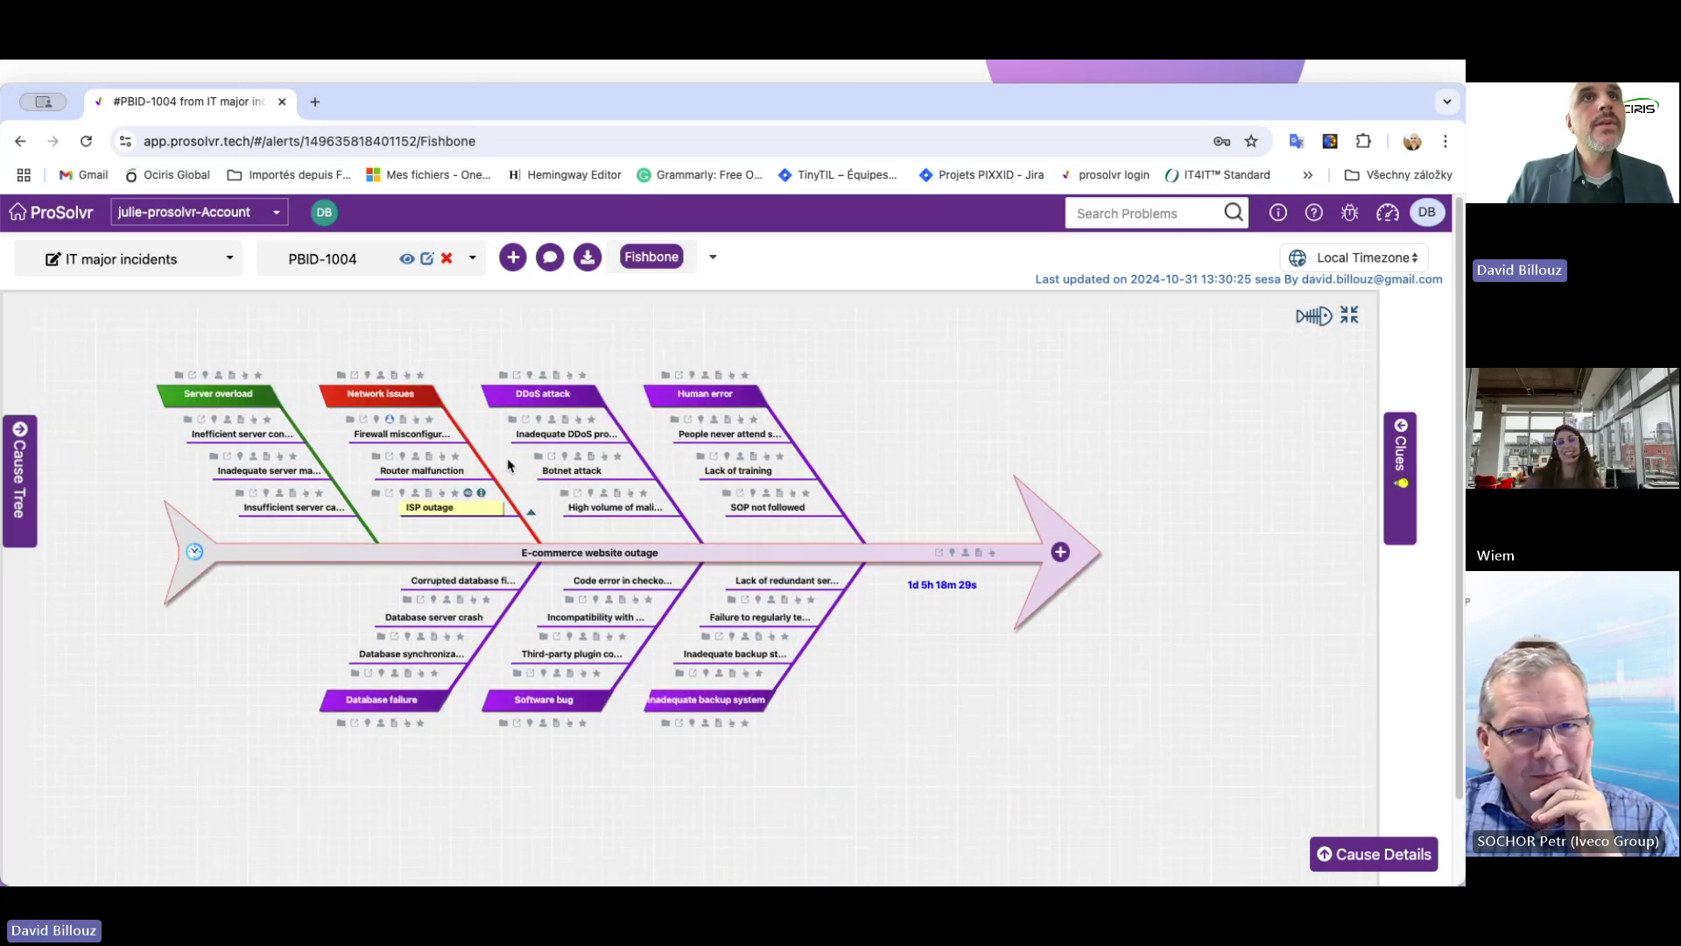
- Examine the Router malfunction cause's actions and the purpose options for a new action, and close the dialog without adding one
mouse_move(421, 465)
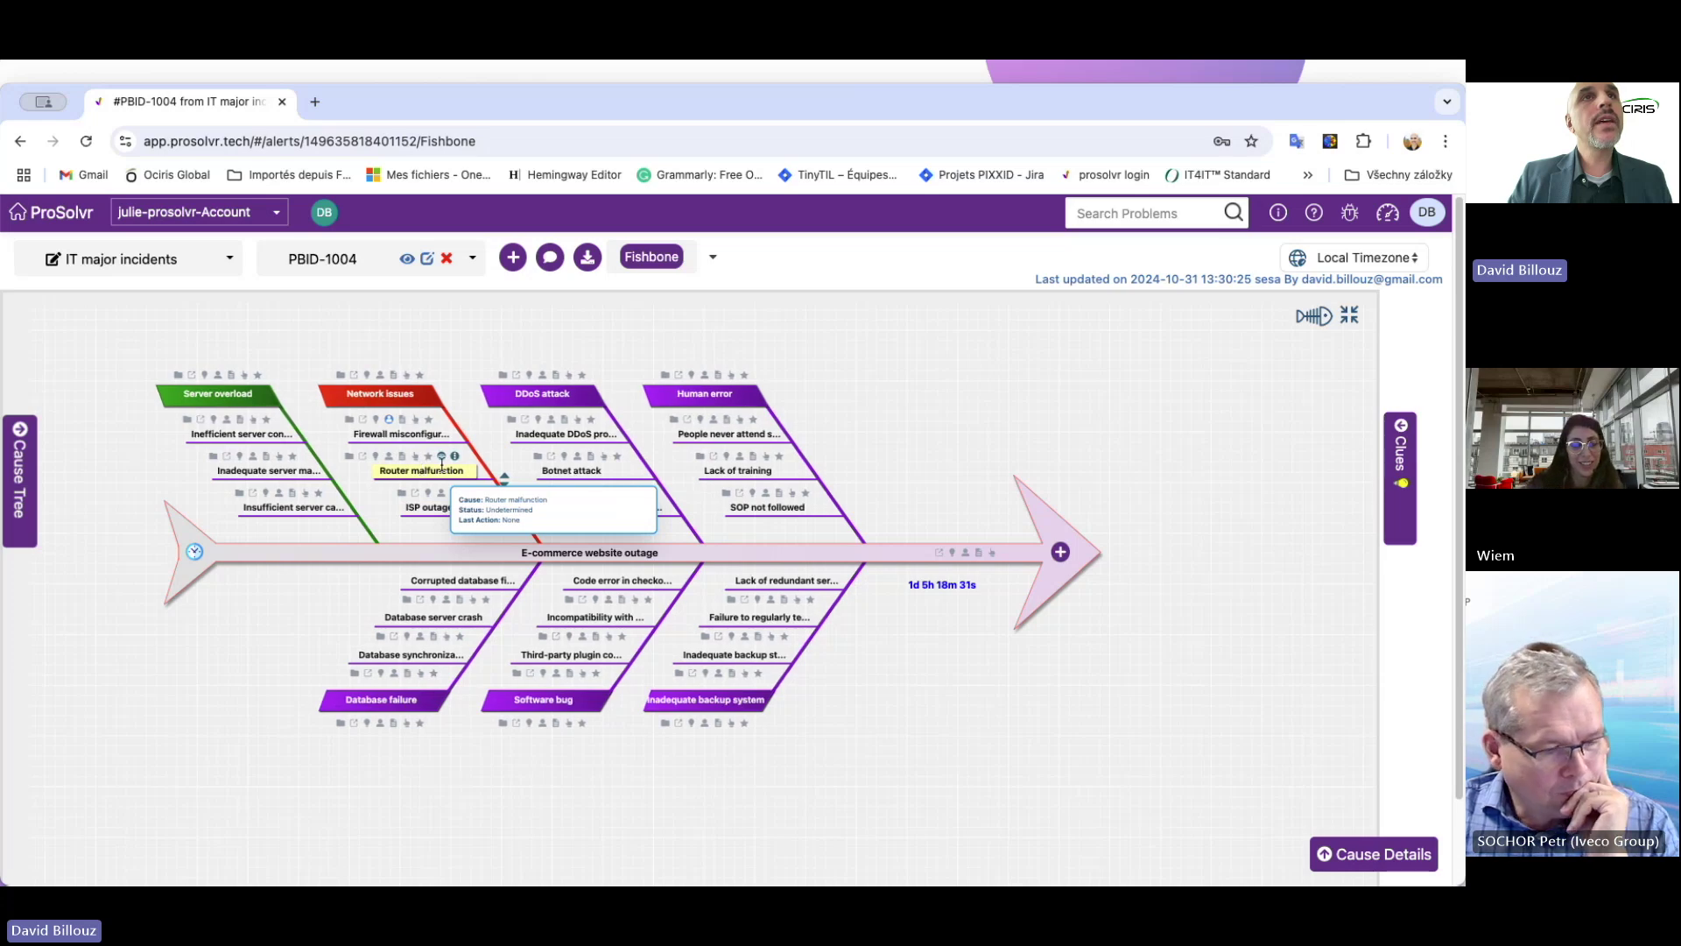
left_click(460, 468)
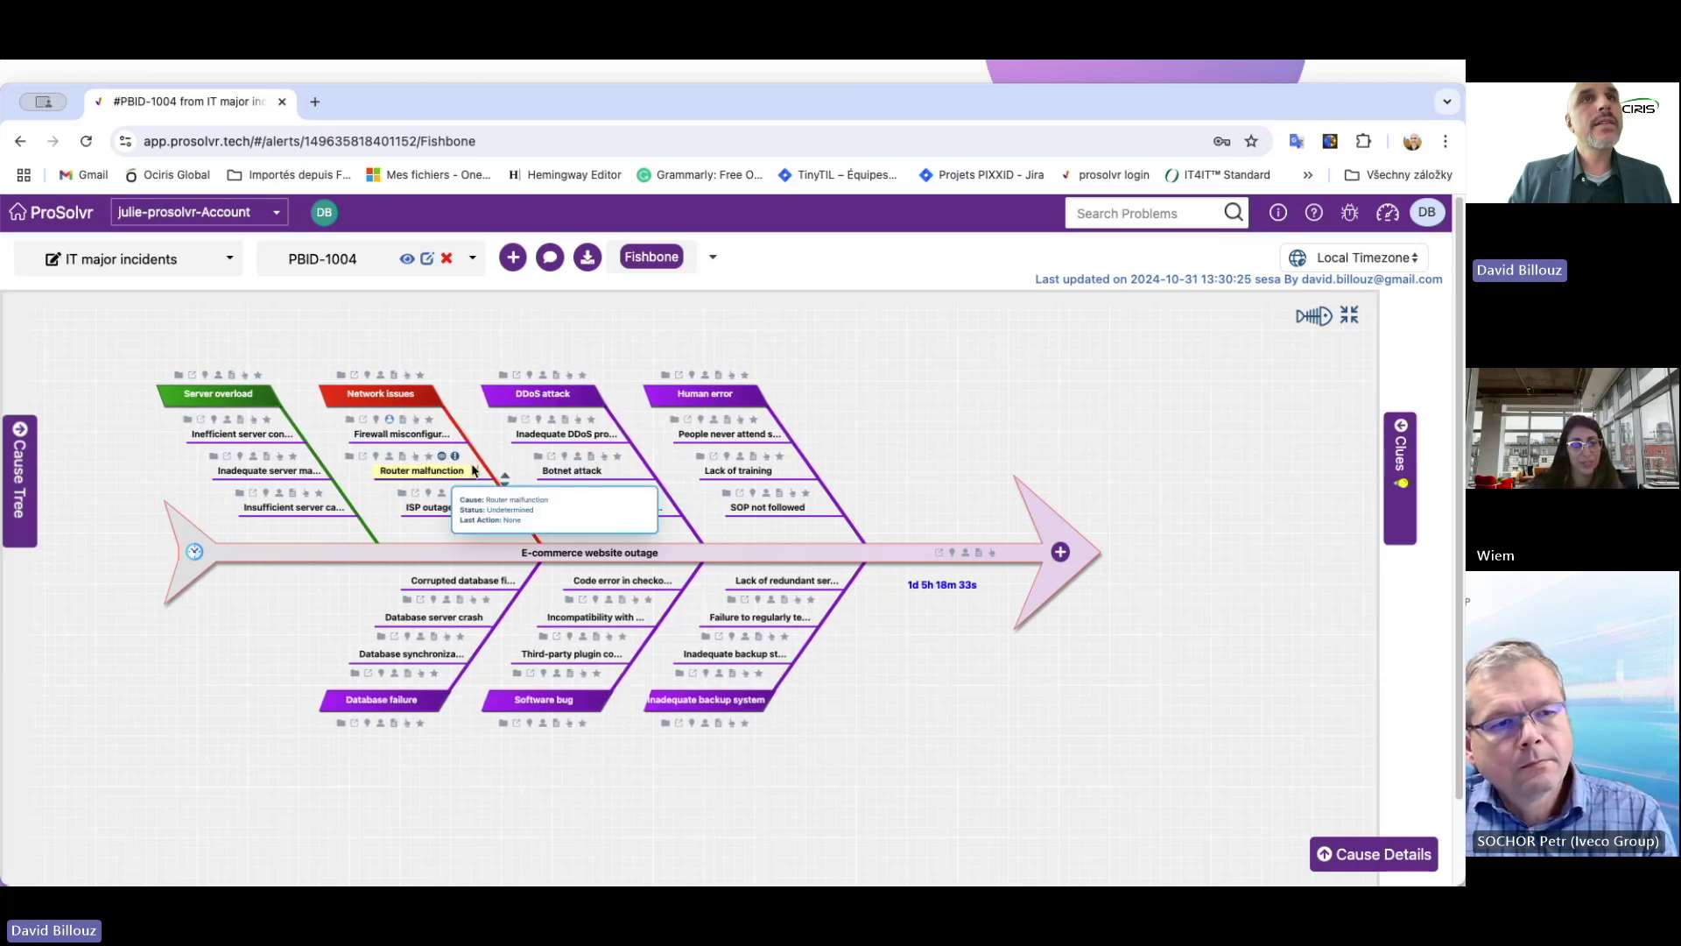
left_click(472, 470)
left_click_drag(472, 470, 430, 442)
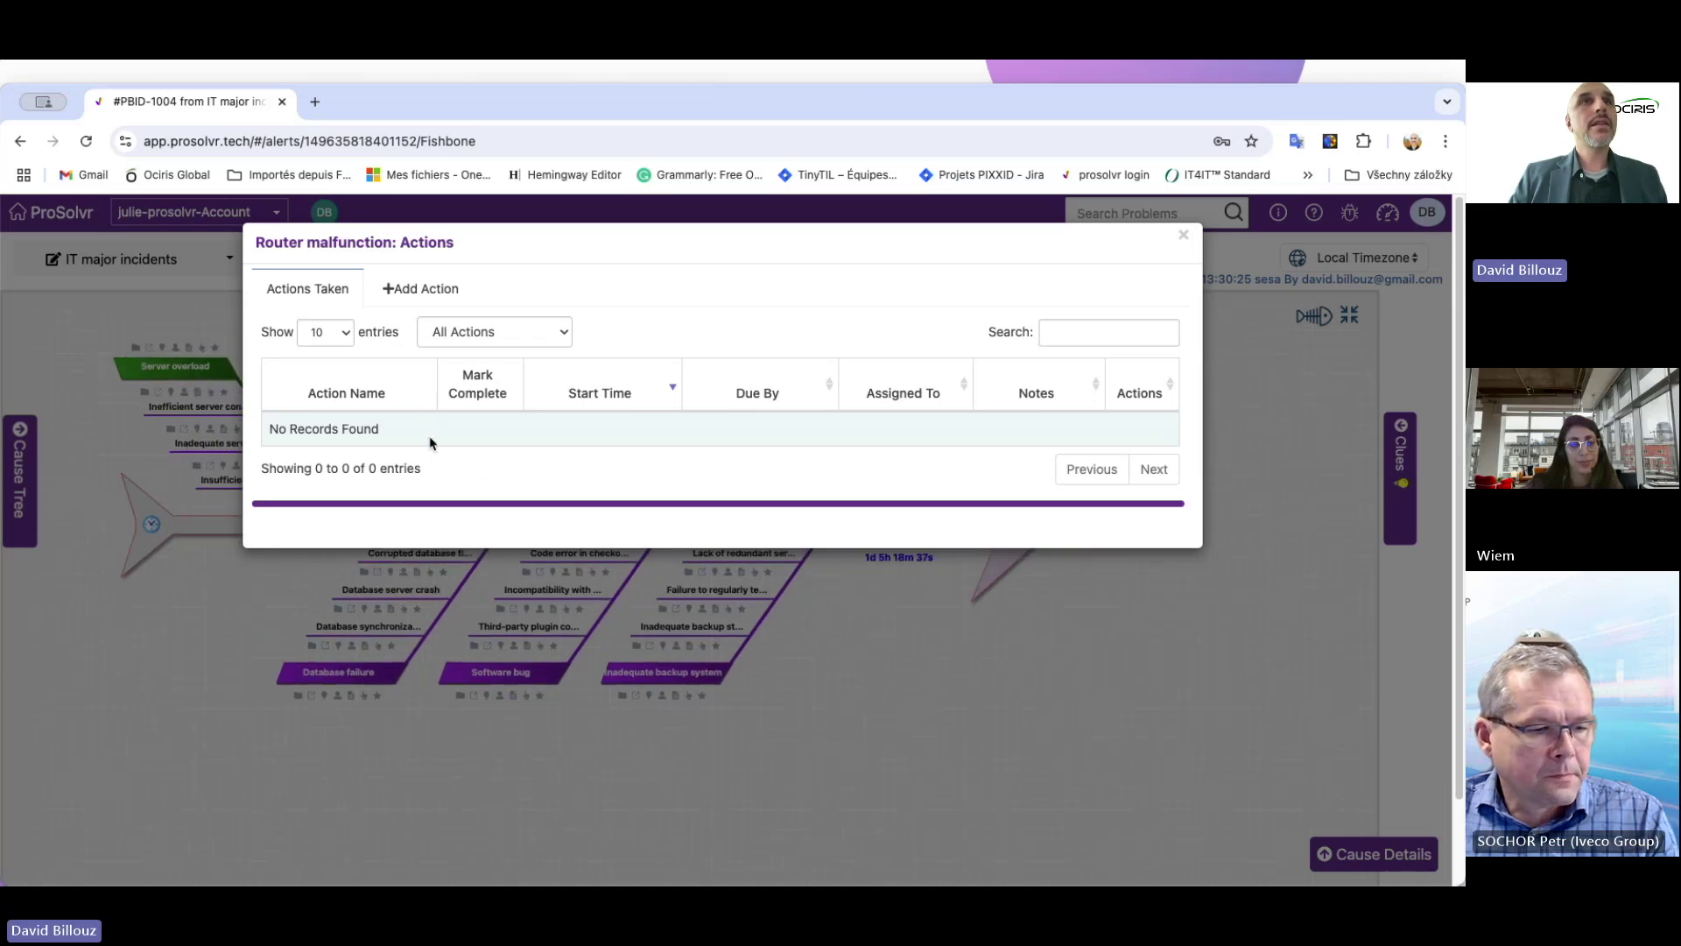
left_click(418, 291)
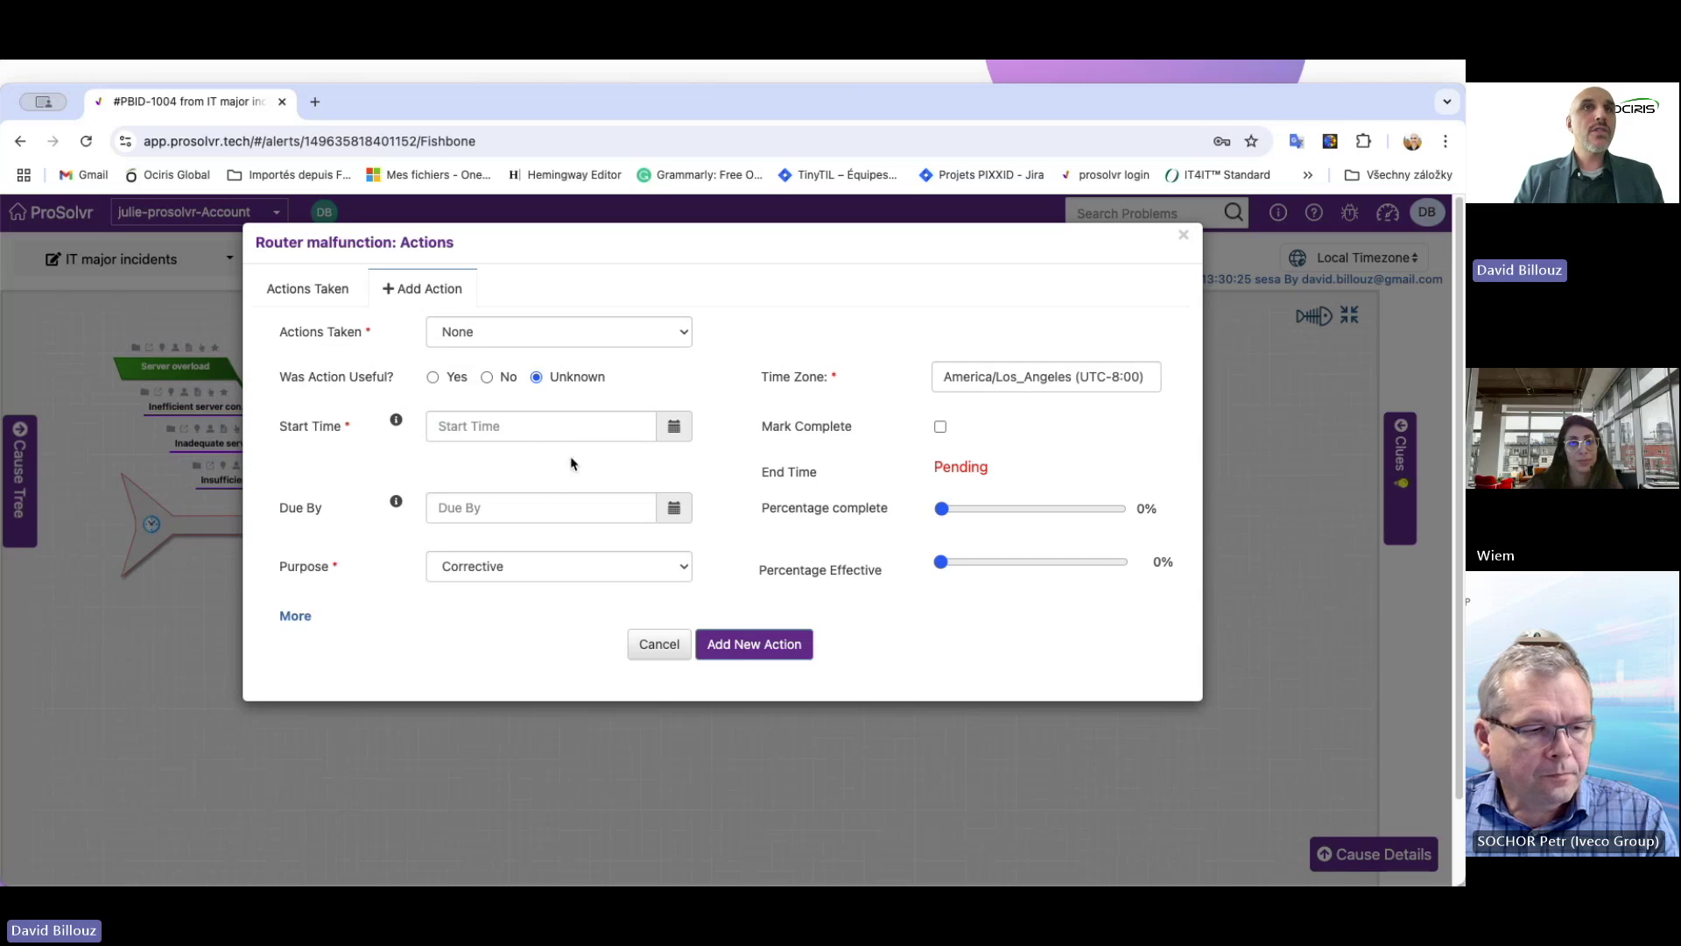
left_click(560, 575)
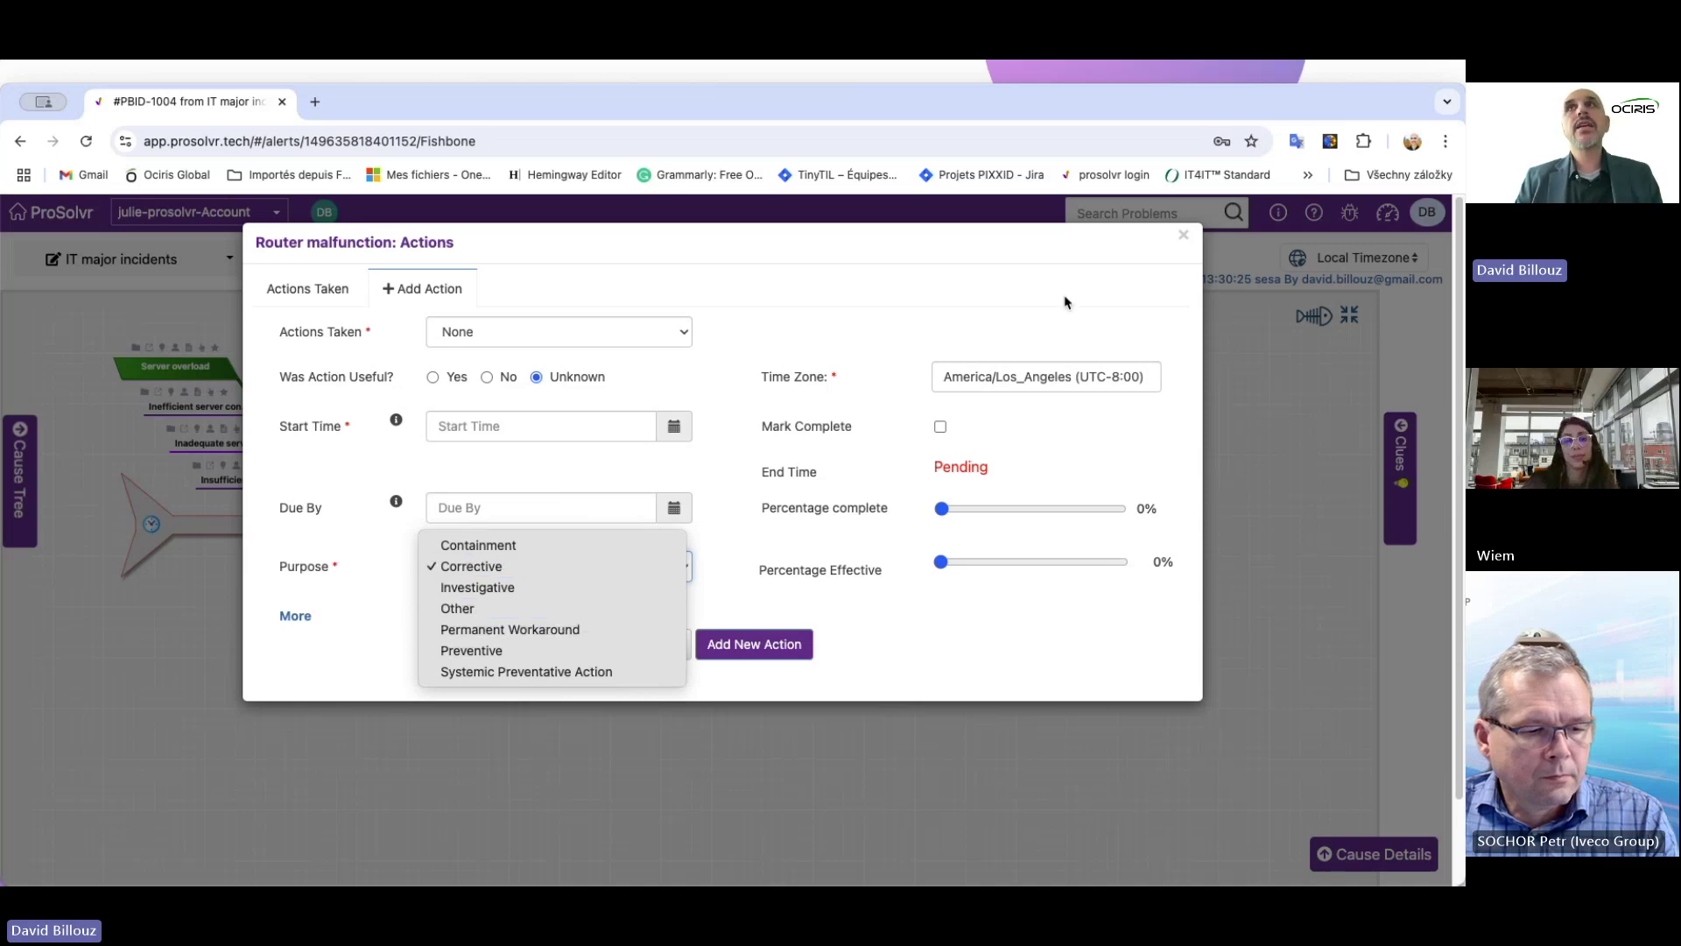
left_click(1188, 234)
left_click(1185, 234)
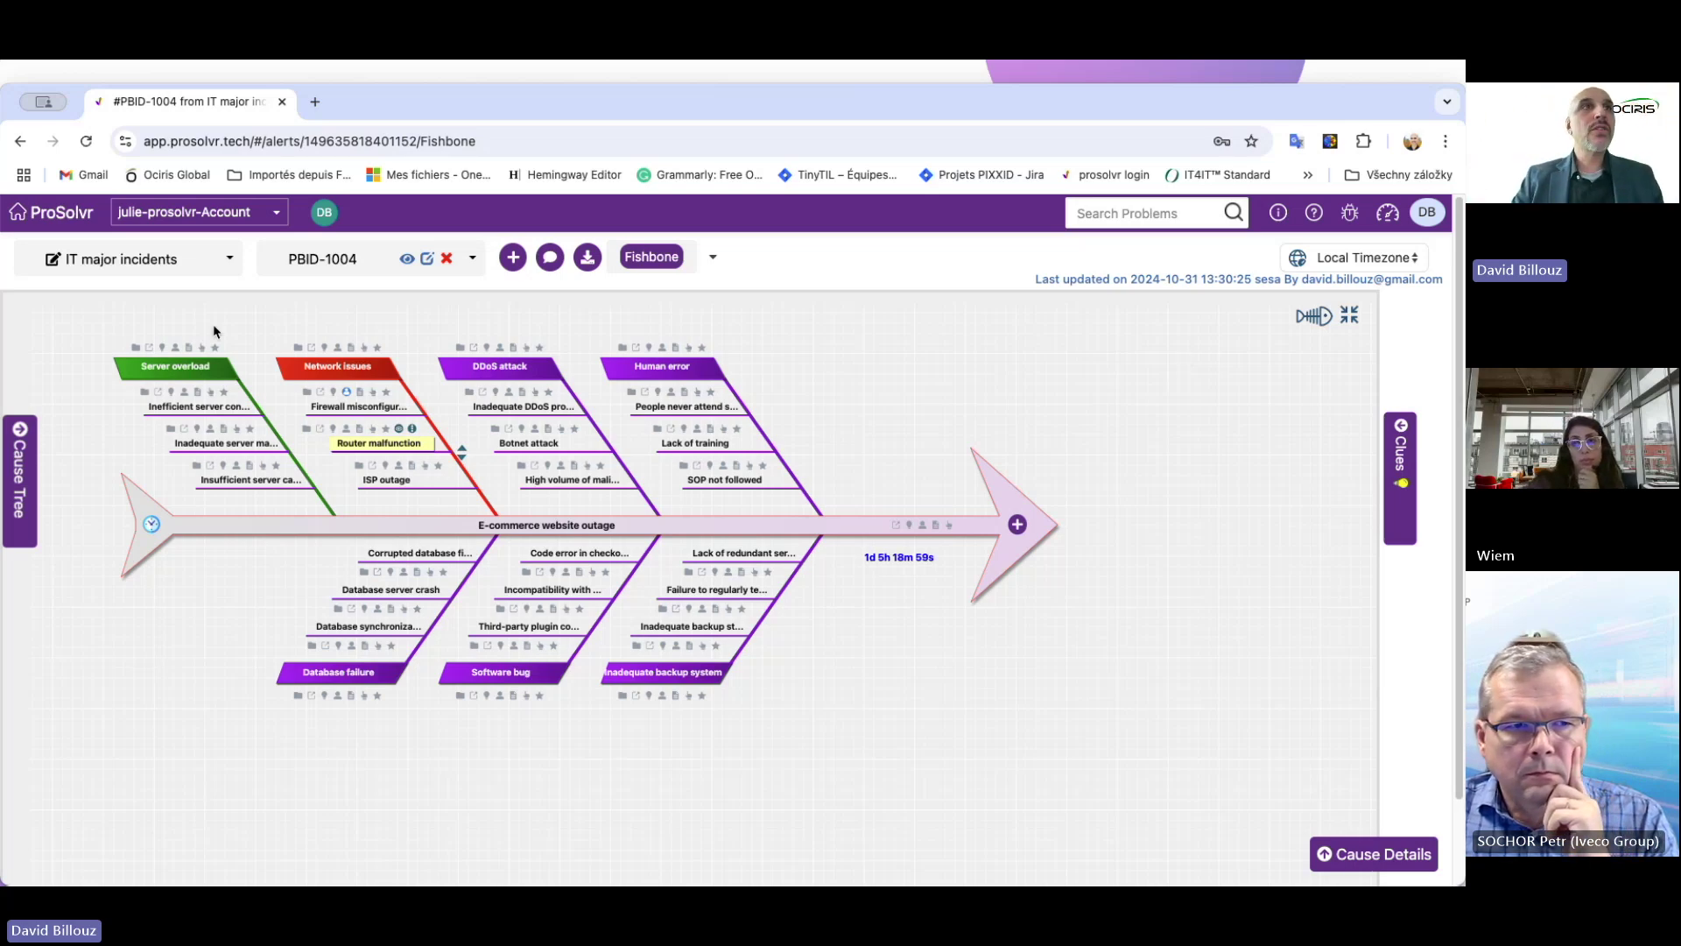
- Look through the cause tree of the E-commerce website outage, select Botnet attack under DDoS attack, and collapse the tree
left_click(19, 501)
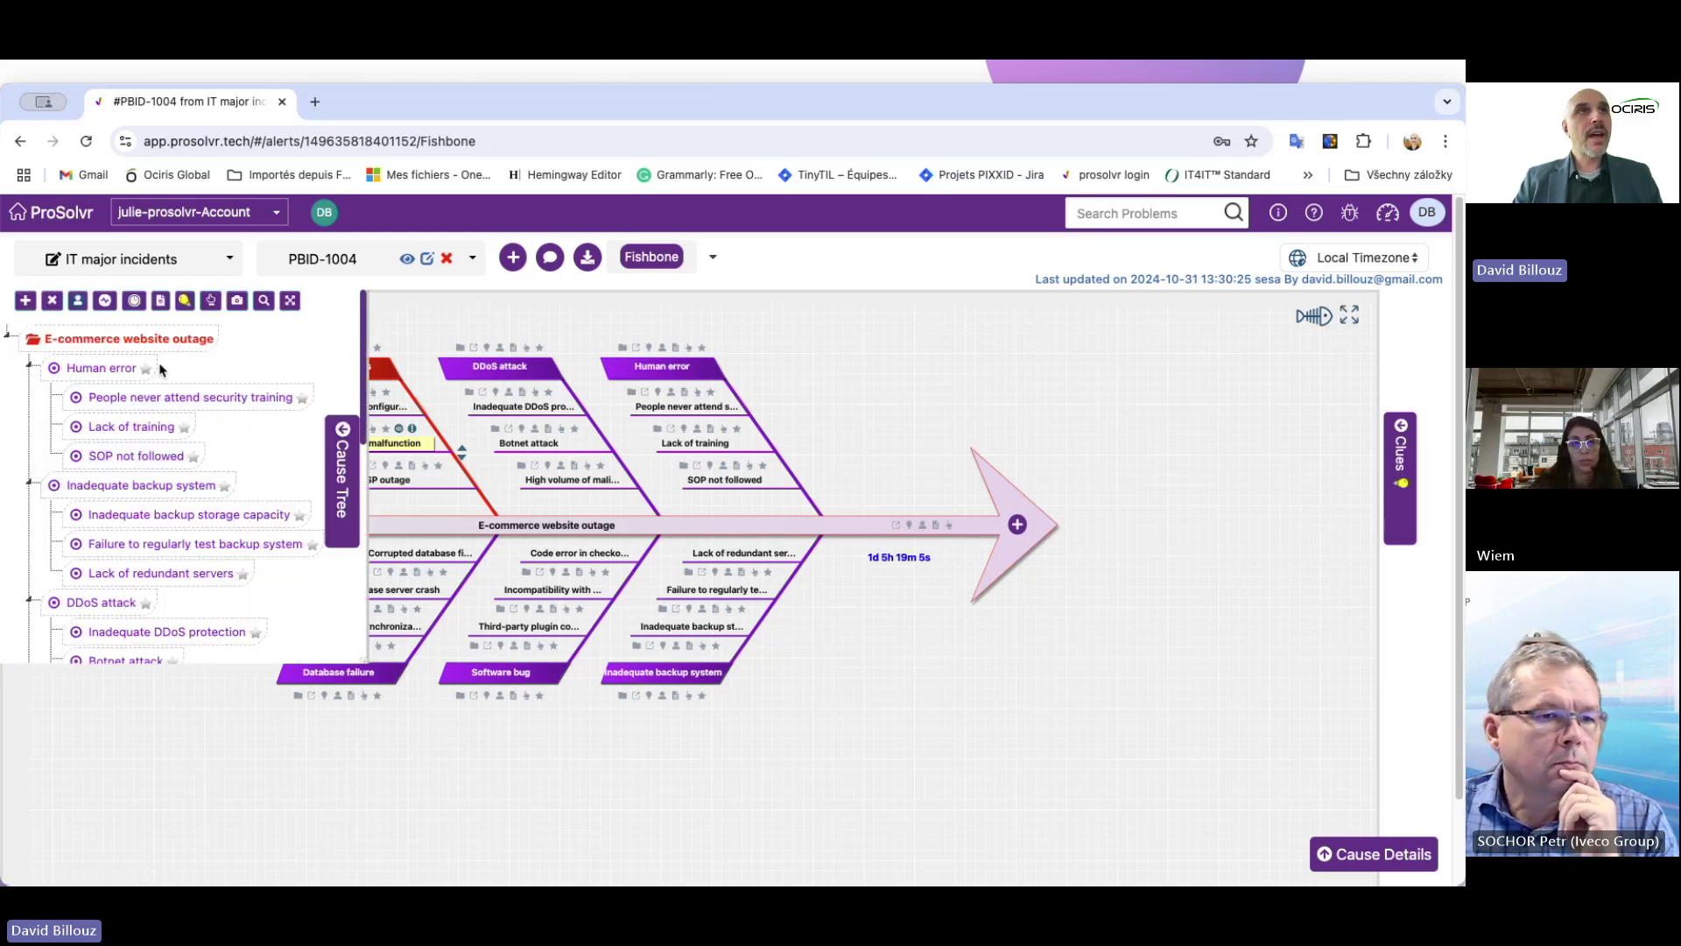
scroll(362, 390, "down", 1)
scroll(362, 390, "up", 1)
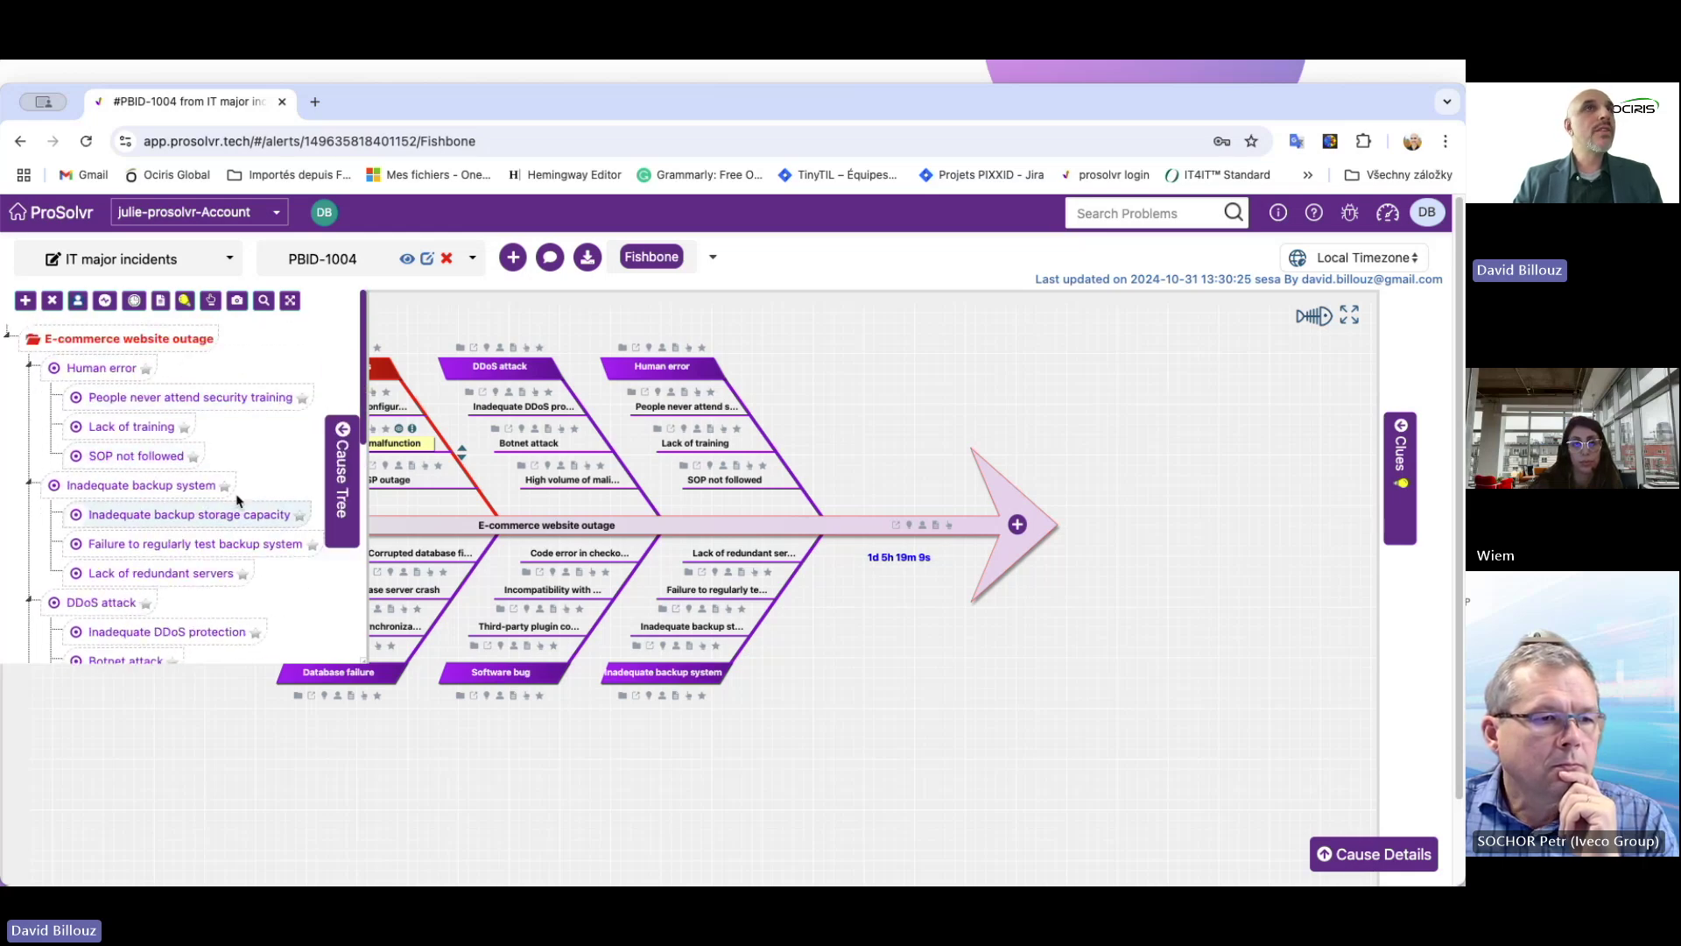
left_click_drag(366, 412, 347, 500)
left_click(133, 462)
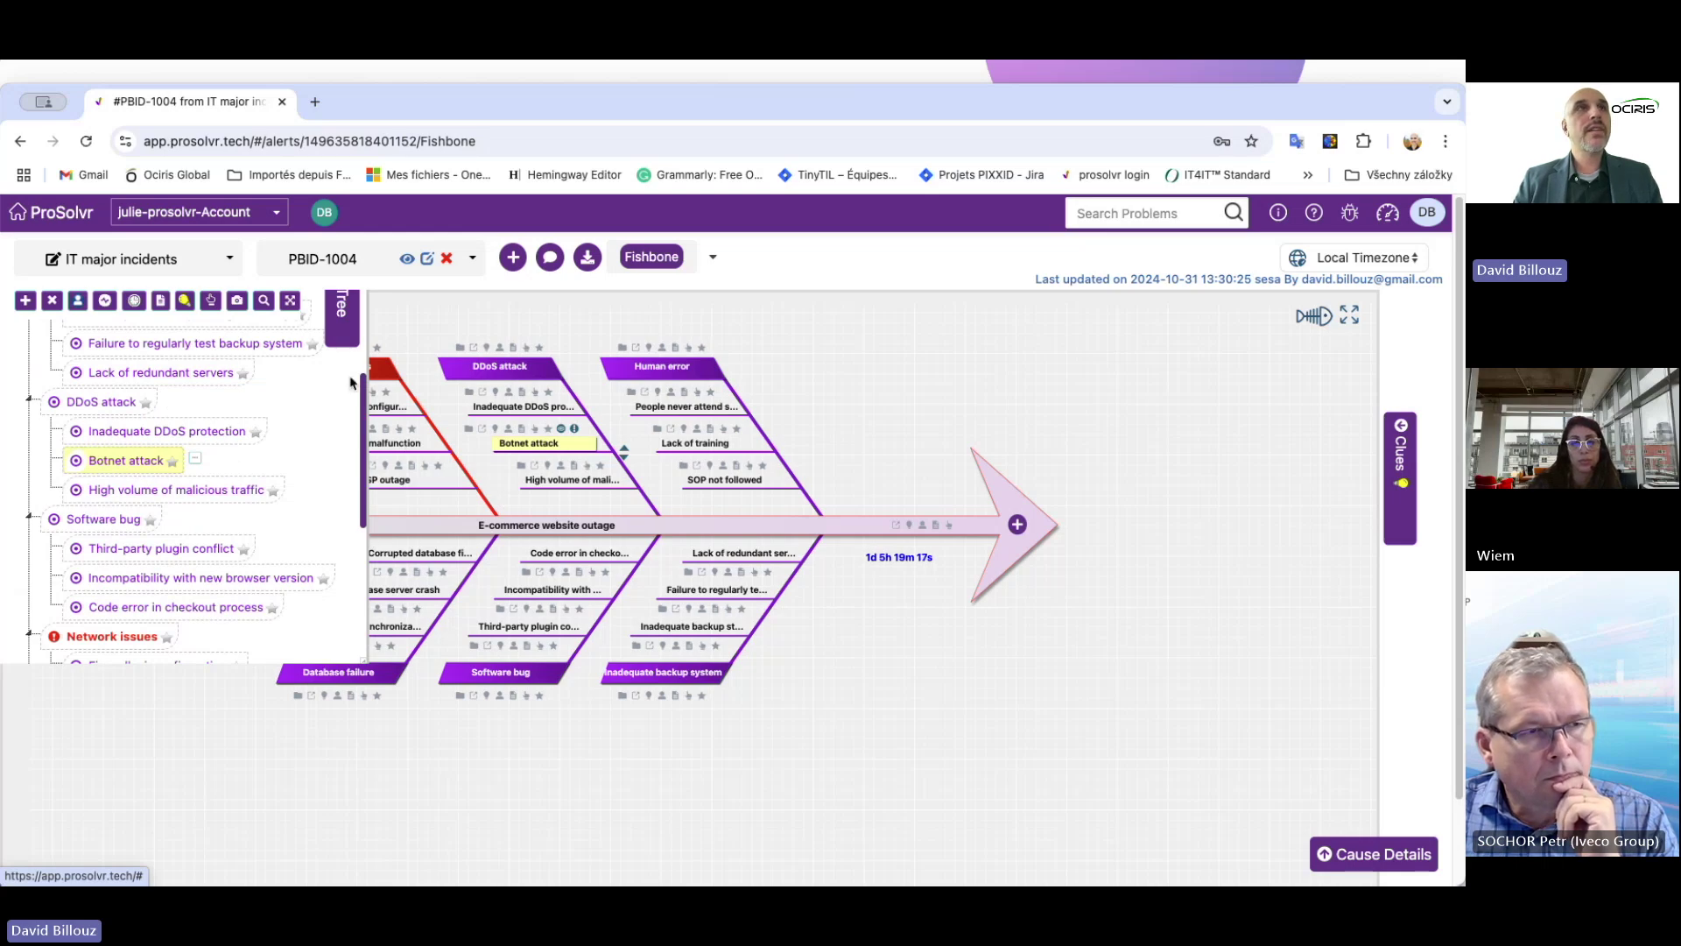
left_click(347, 333)
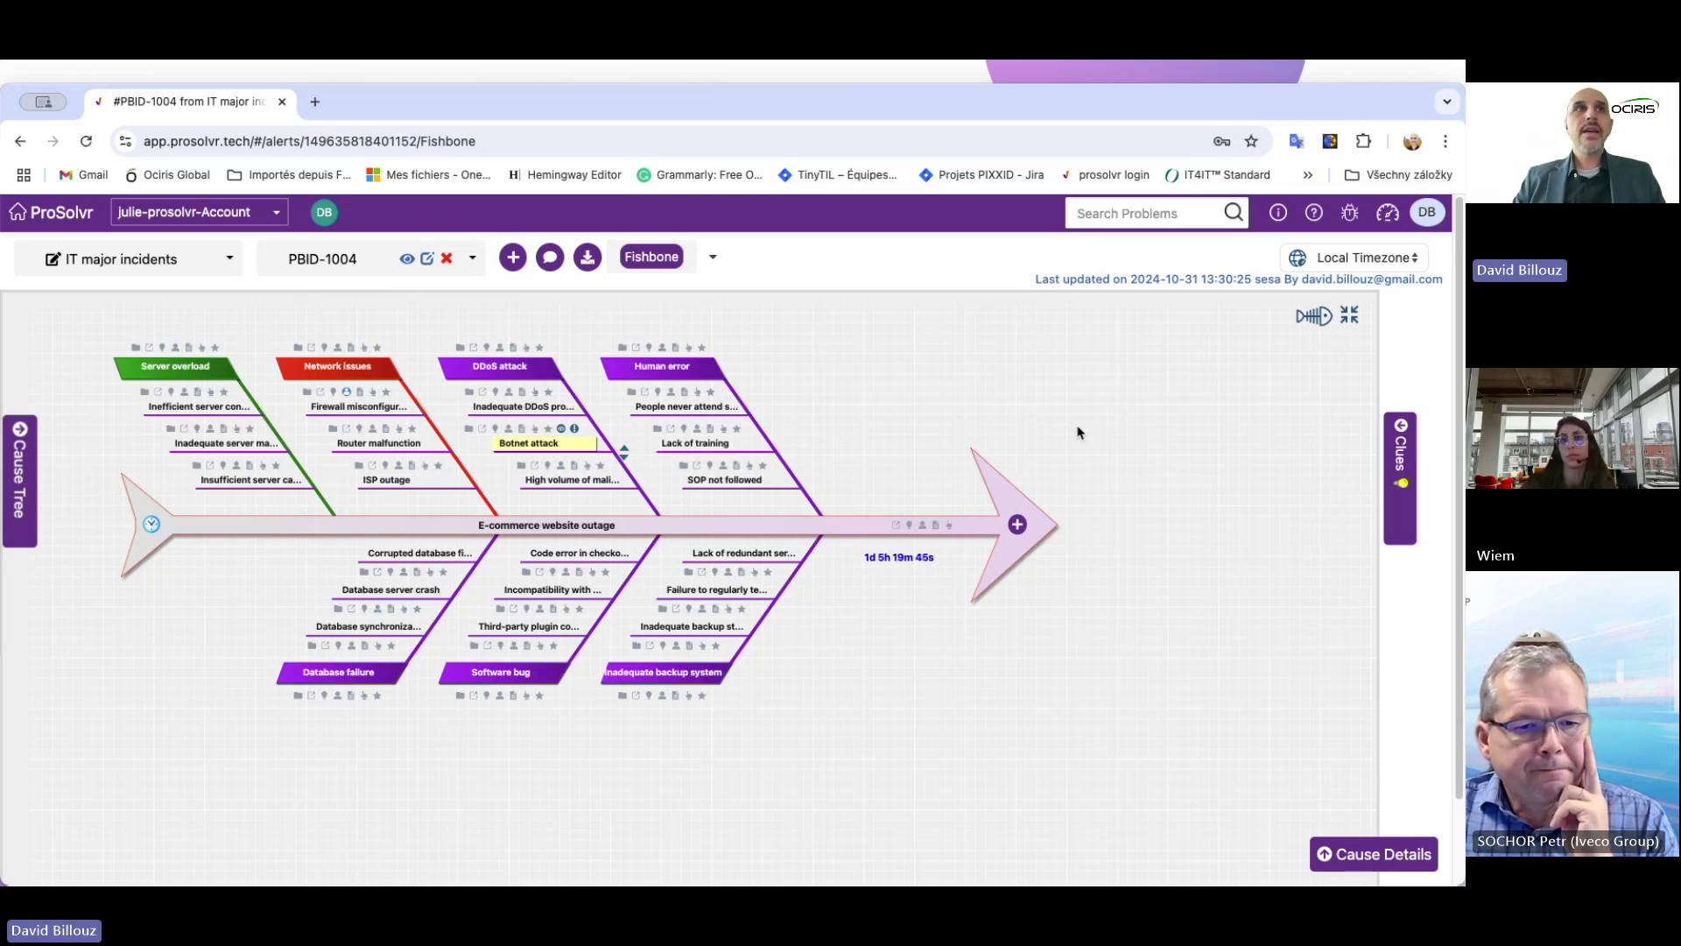
left_click(151, 526)
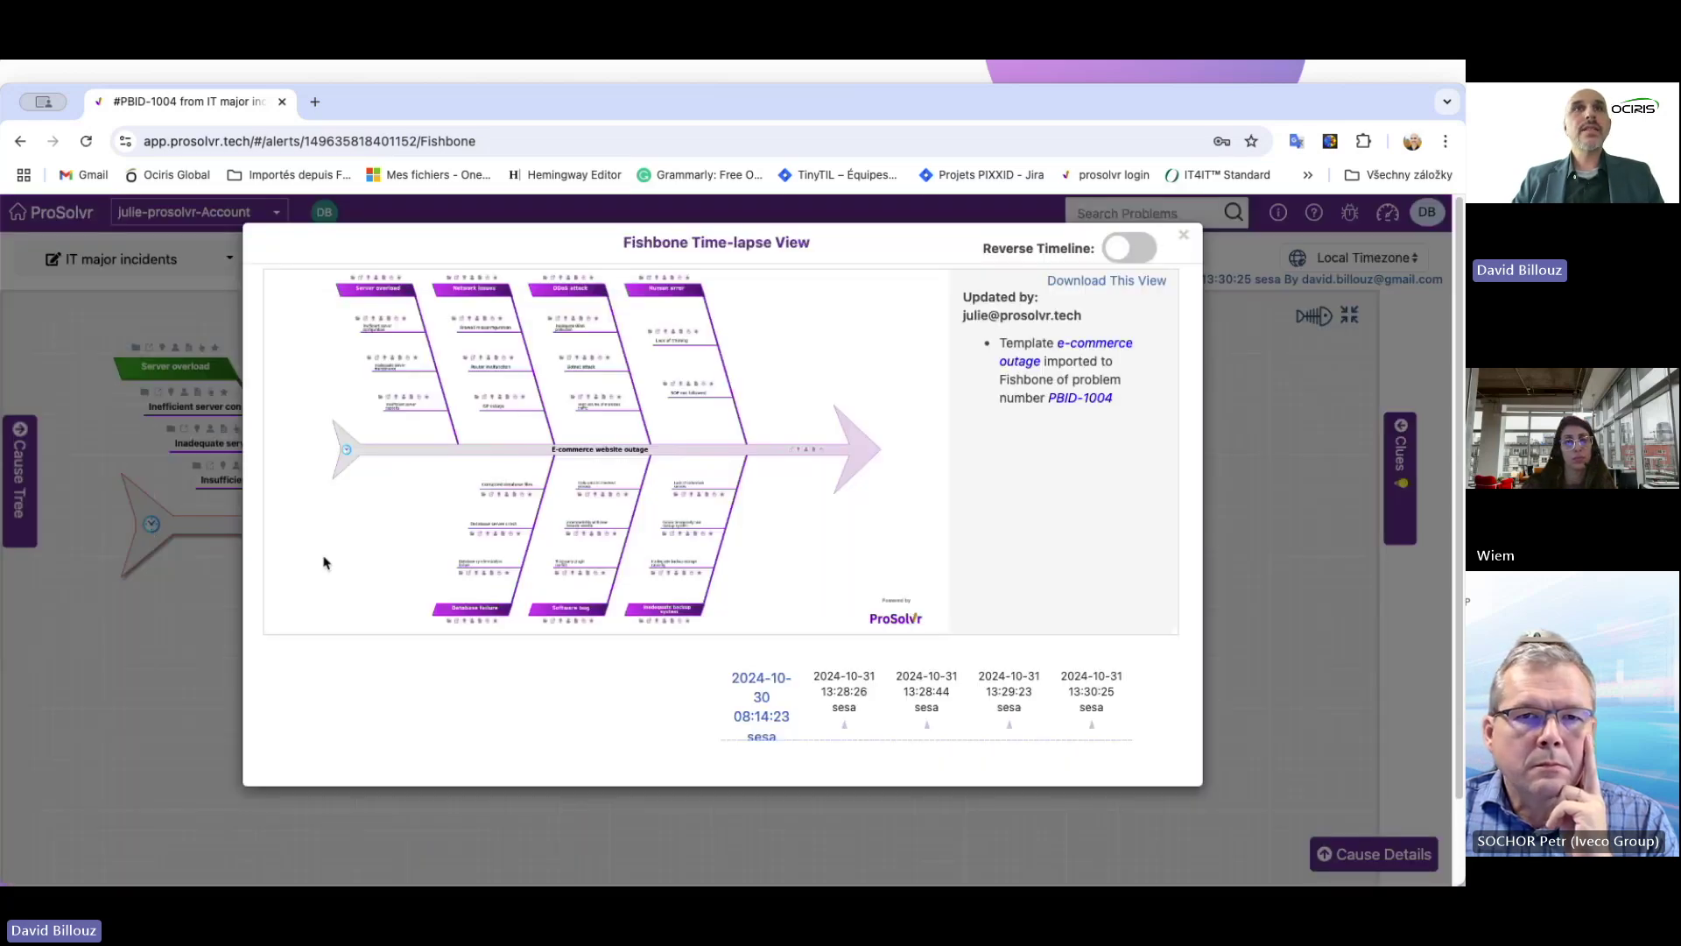
left_click(844, 692)
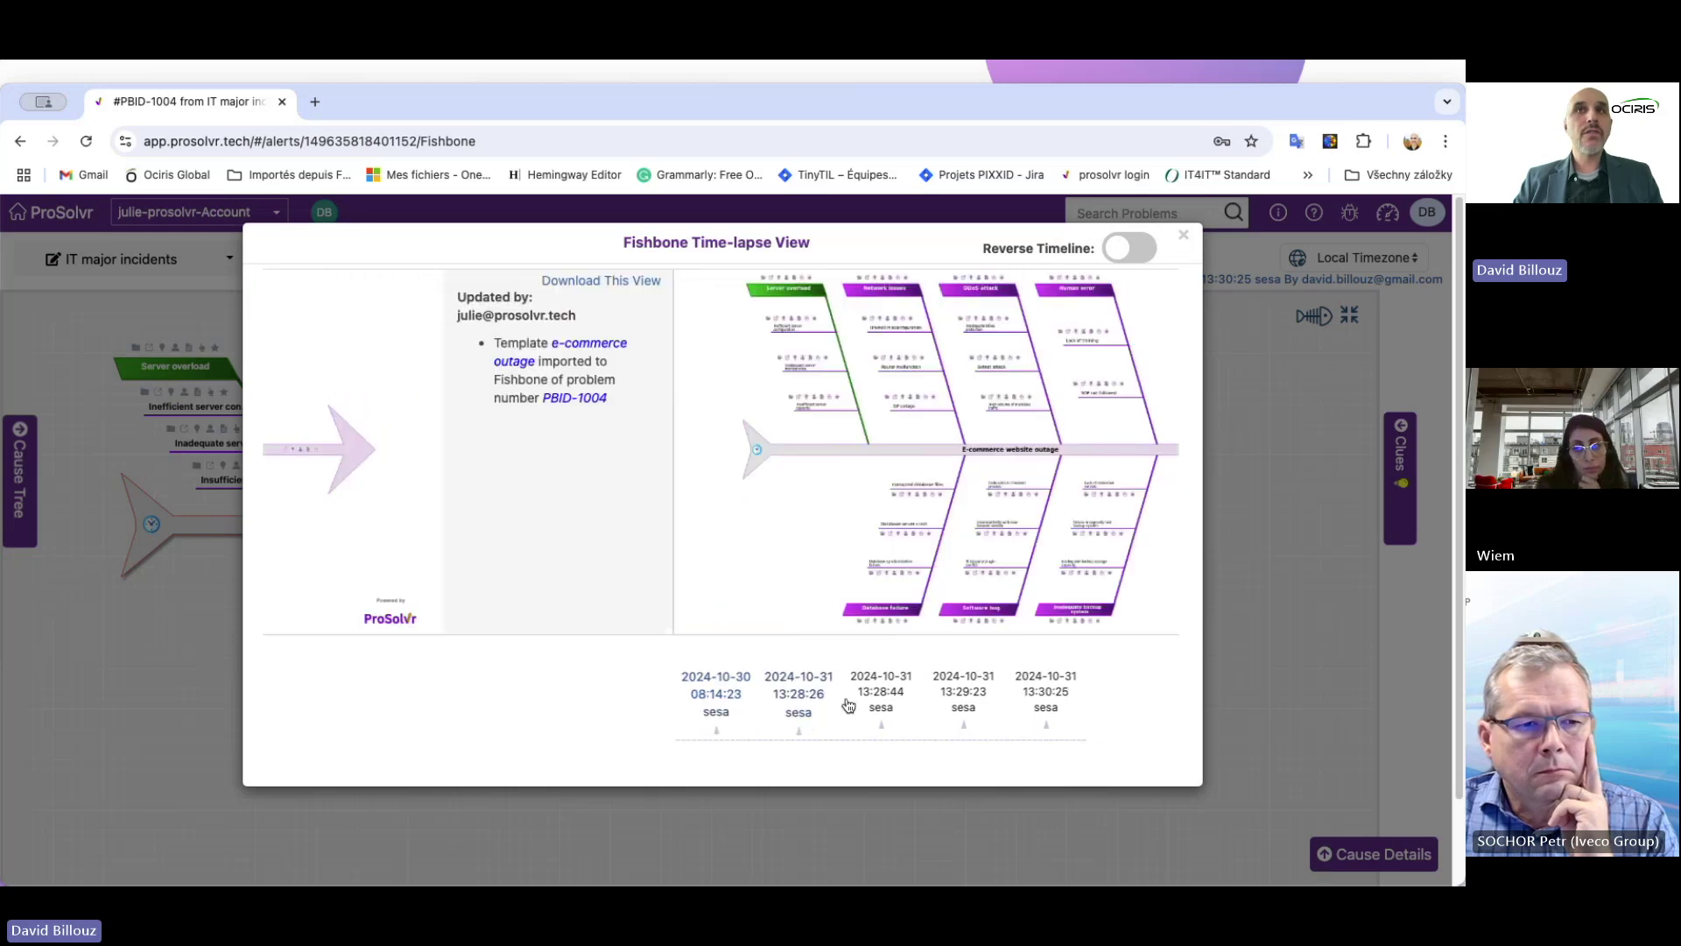
left_click(845, 700)
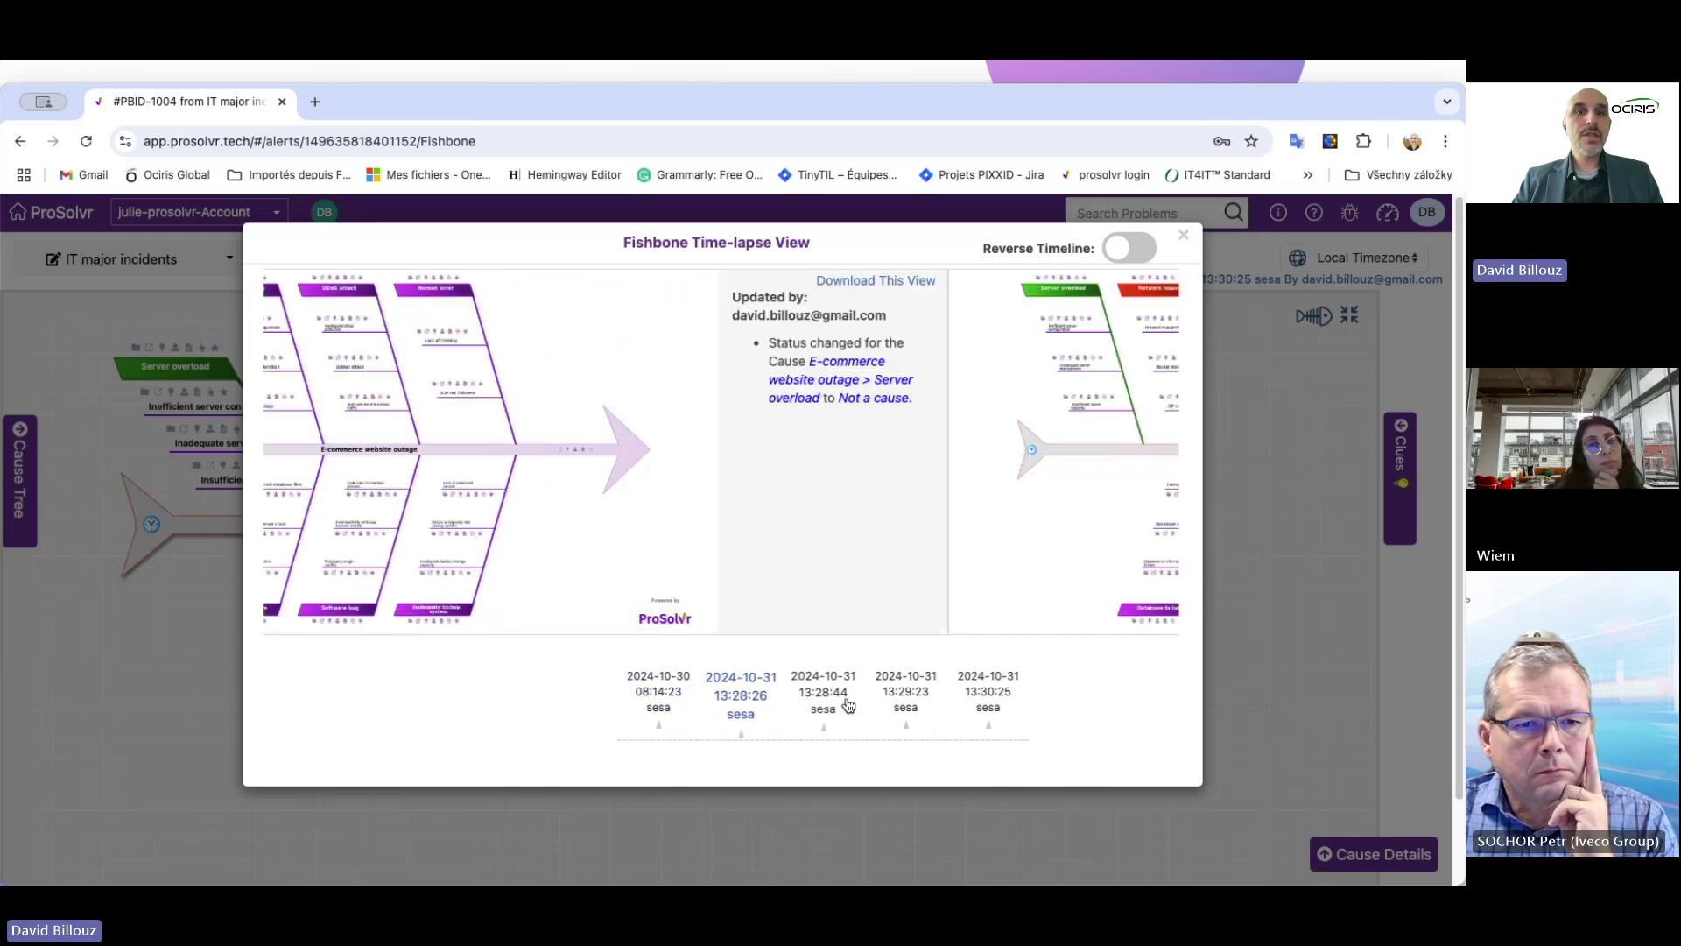
left_click(846, 700)
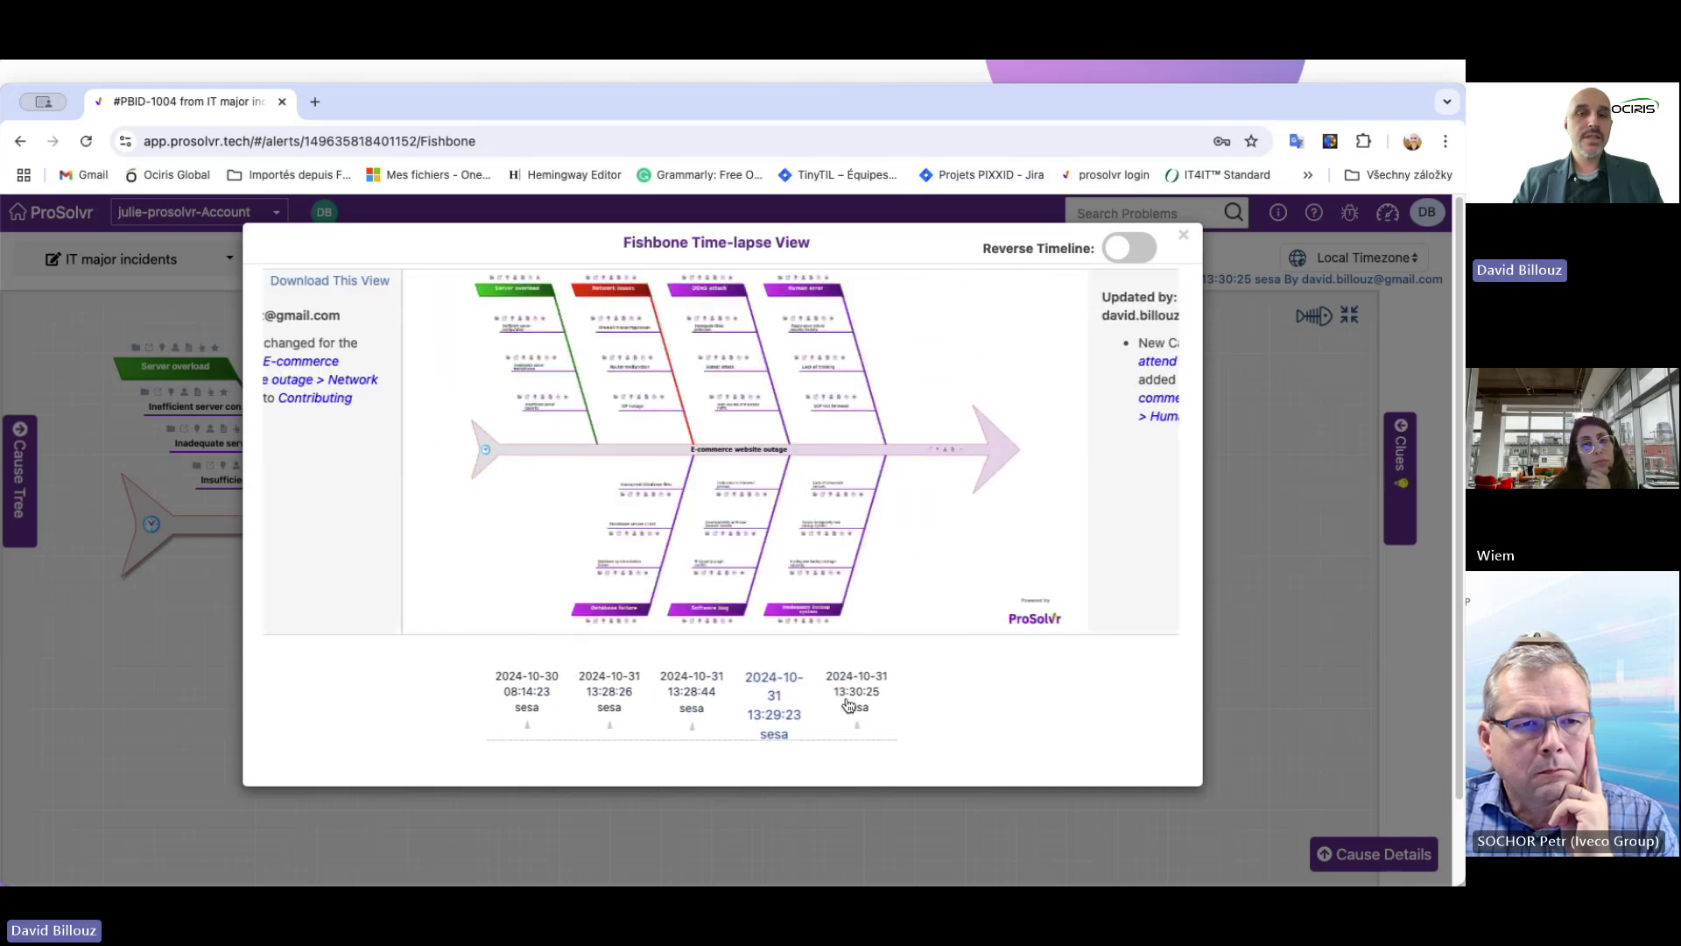
left_click(847, 703)
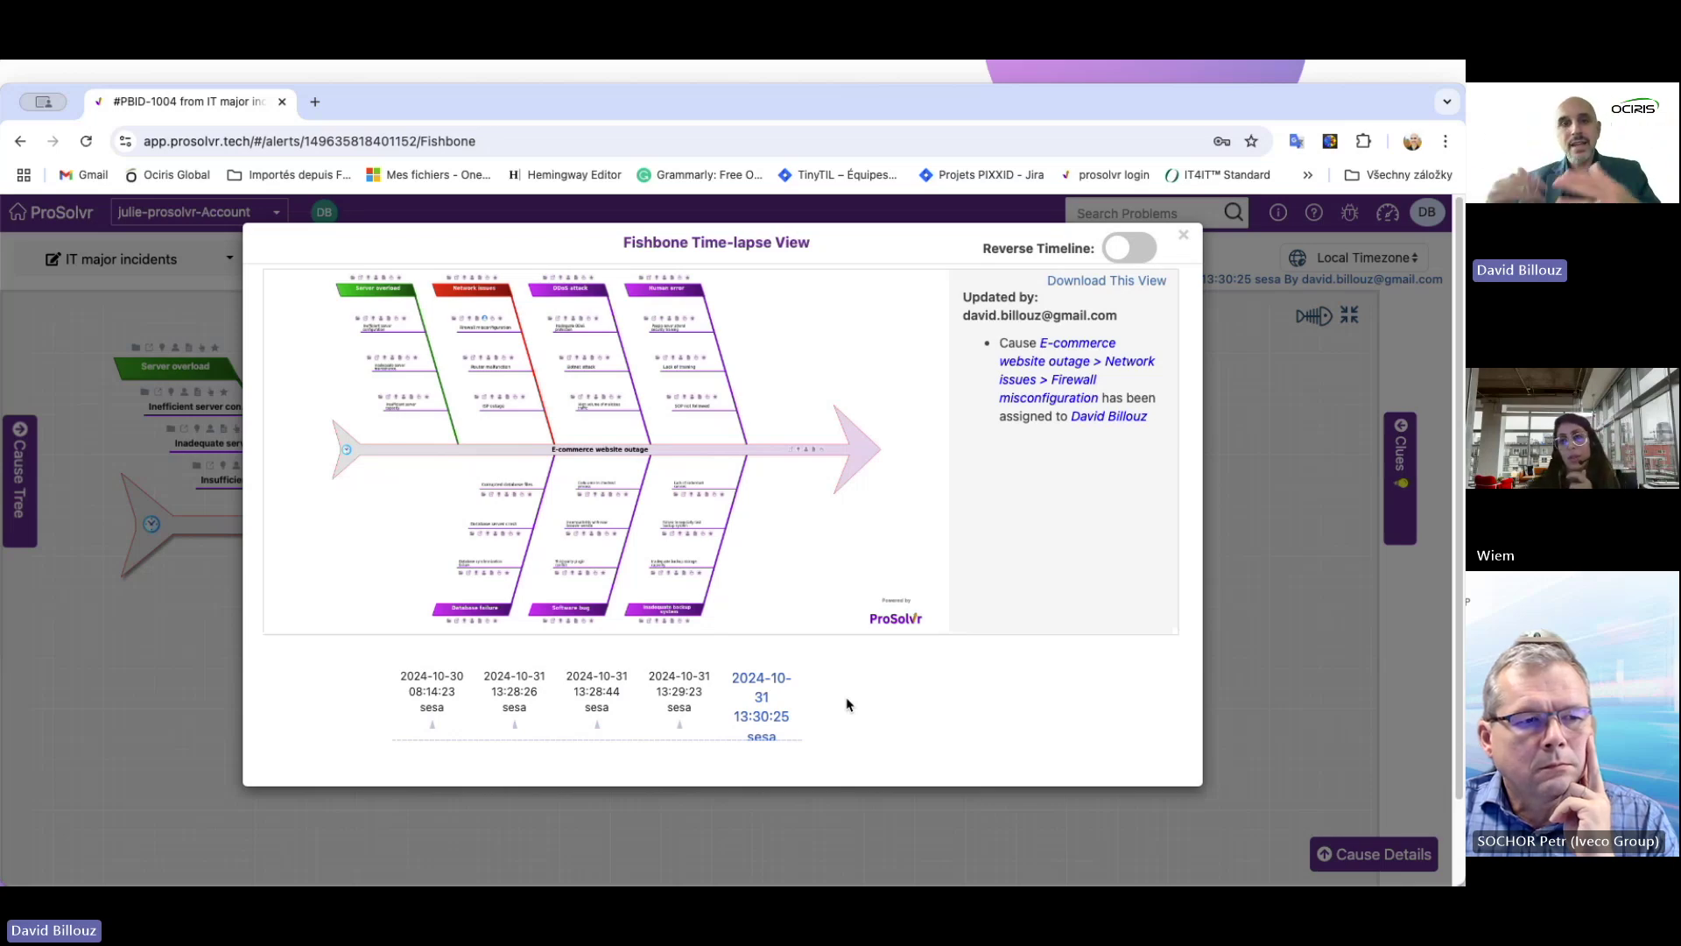
left_click(680, 691)
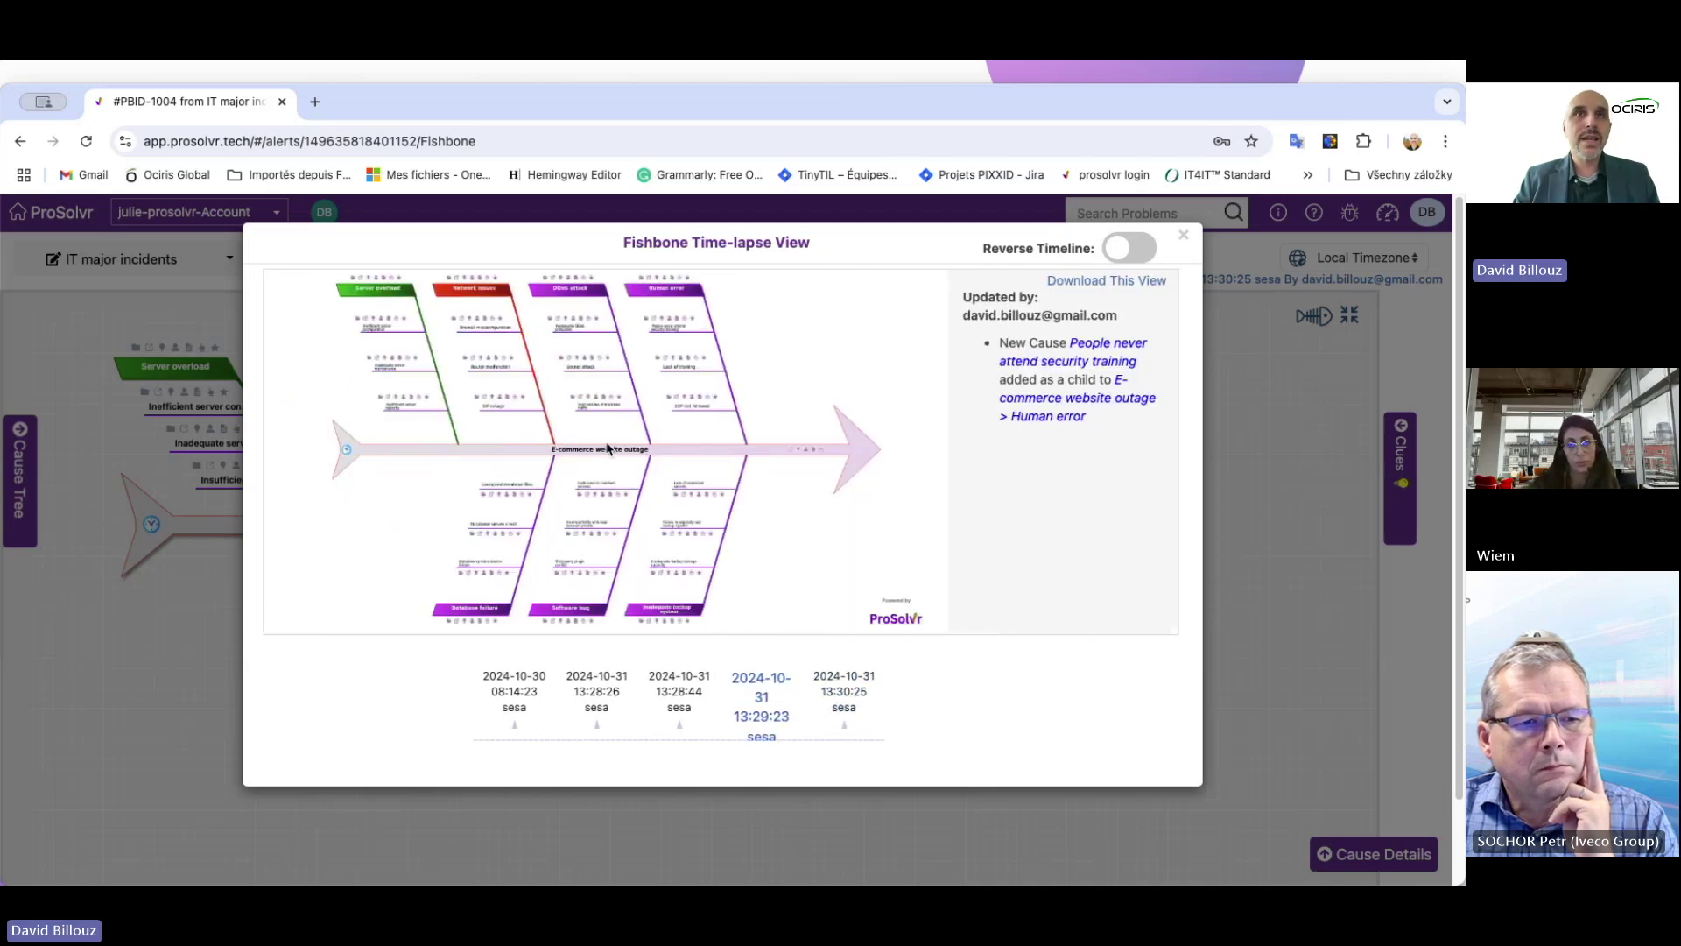
left_click(598, 694)
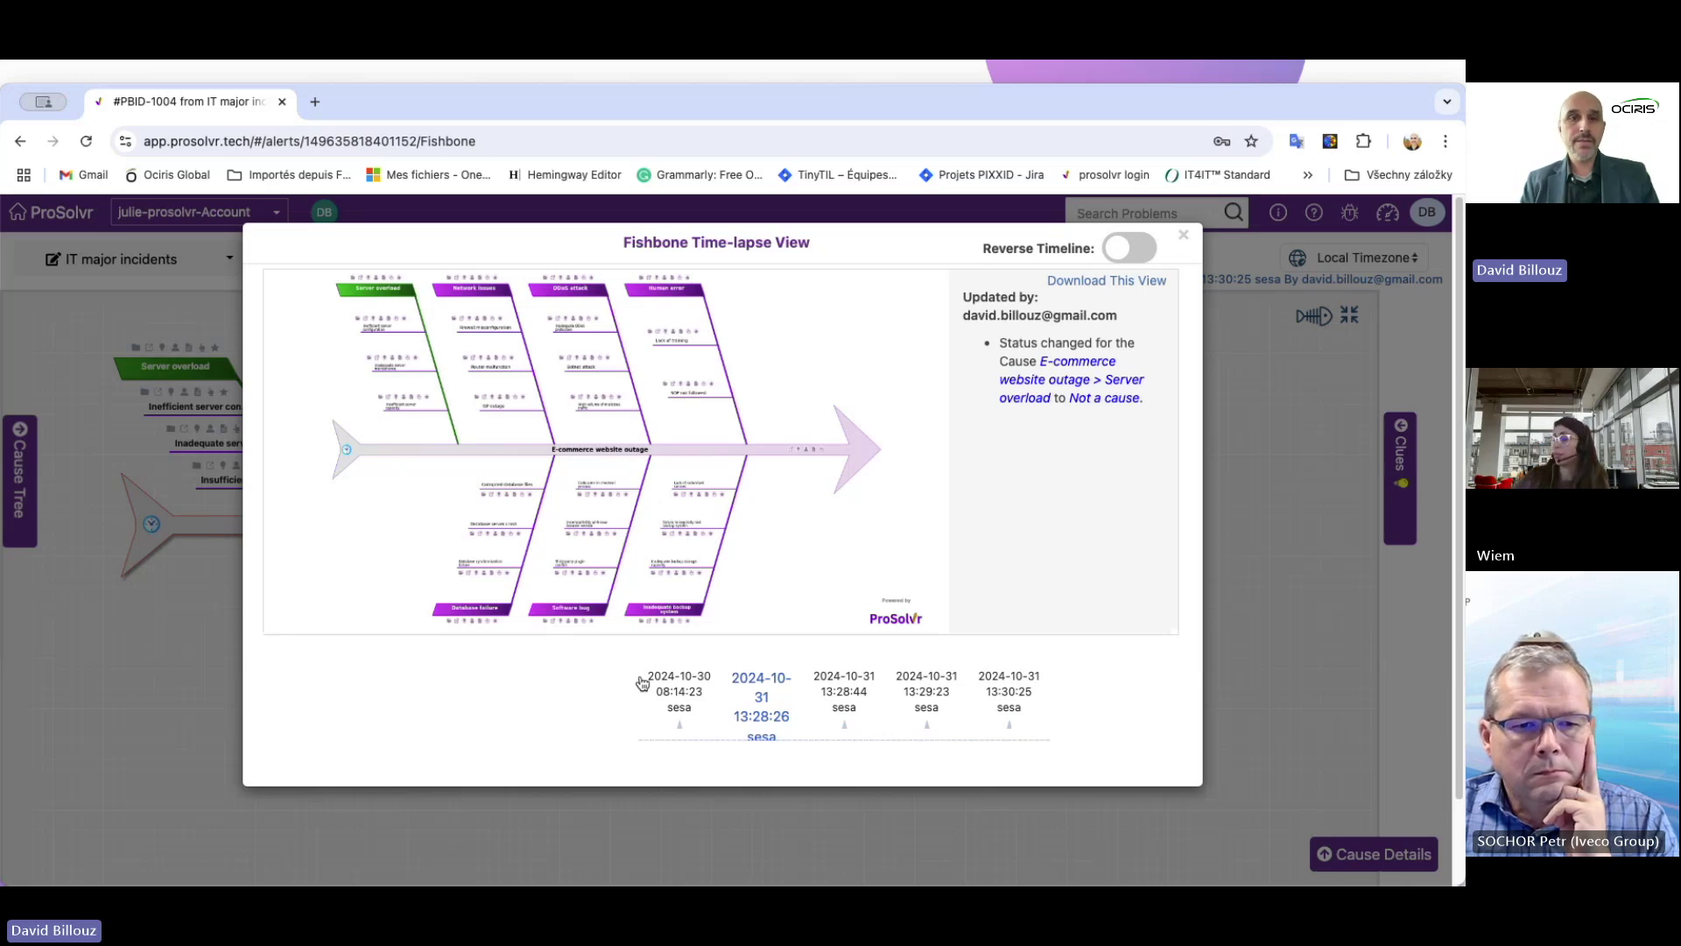
left_click(854, 713)
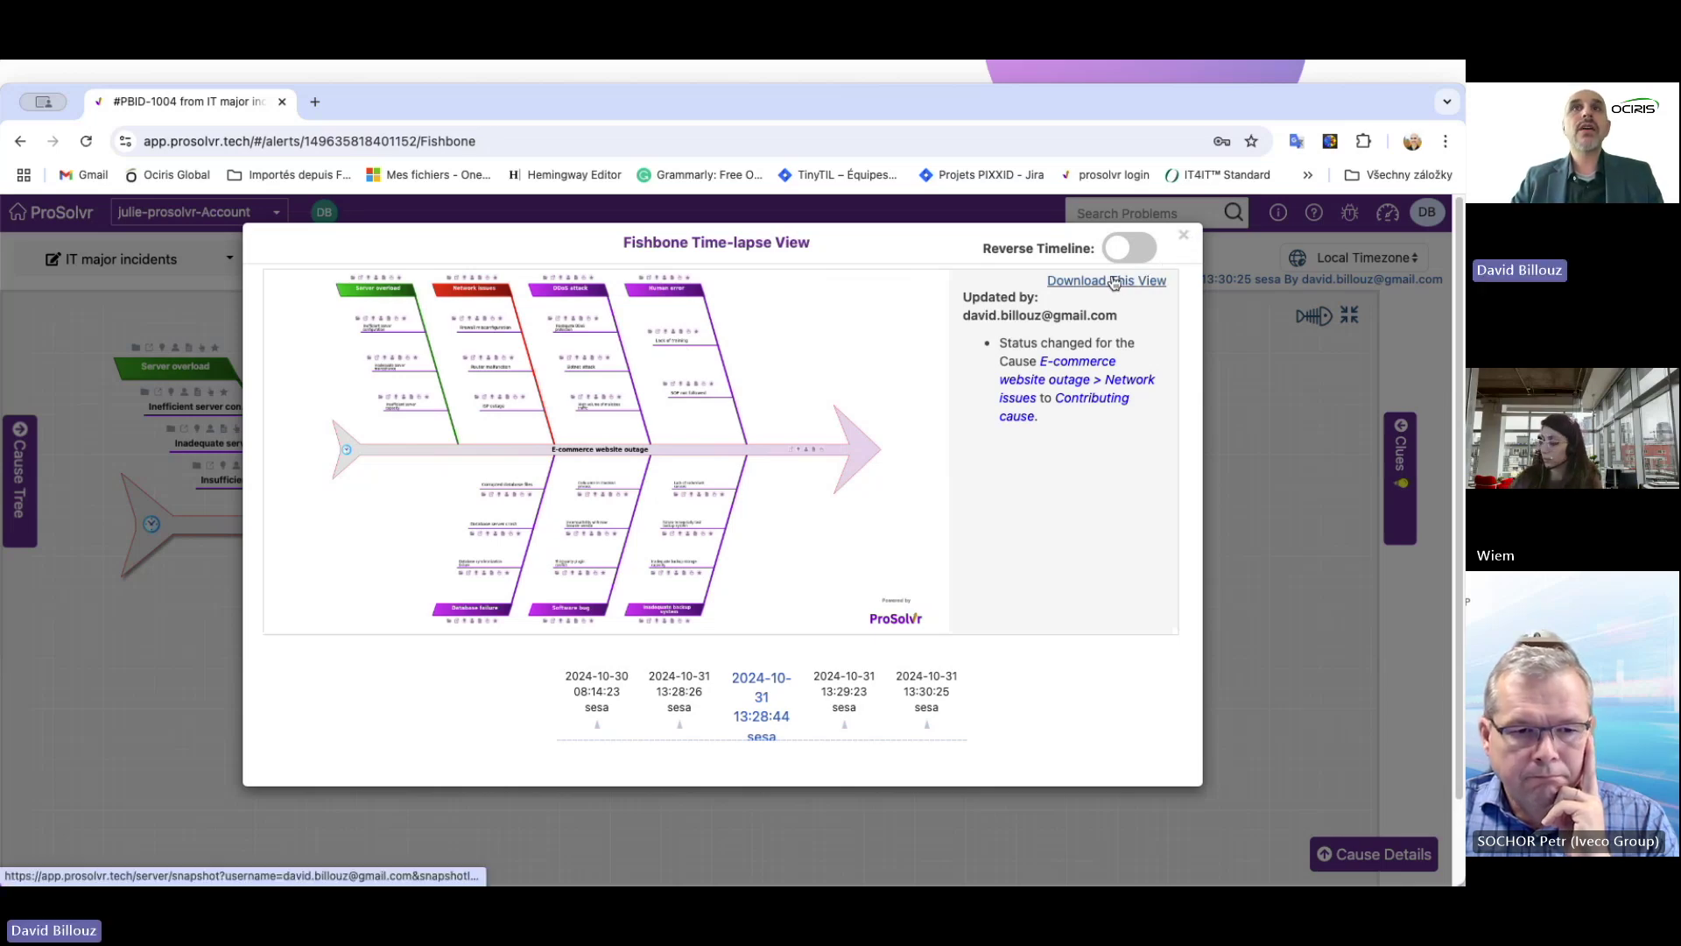
left_click(1113, 282)
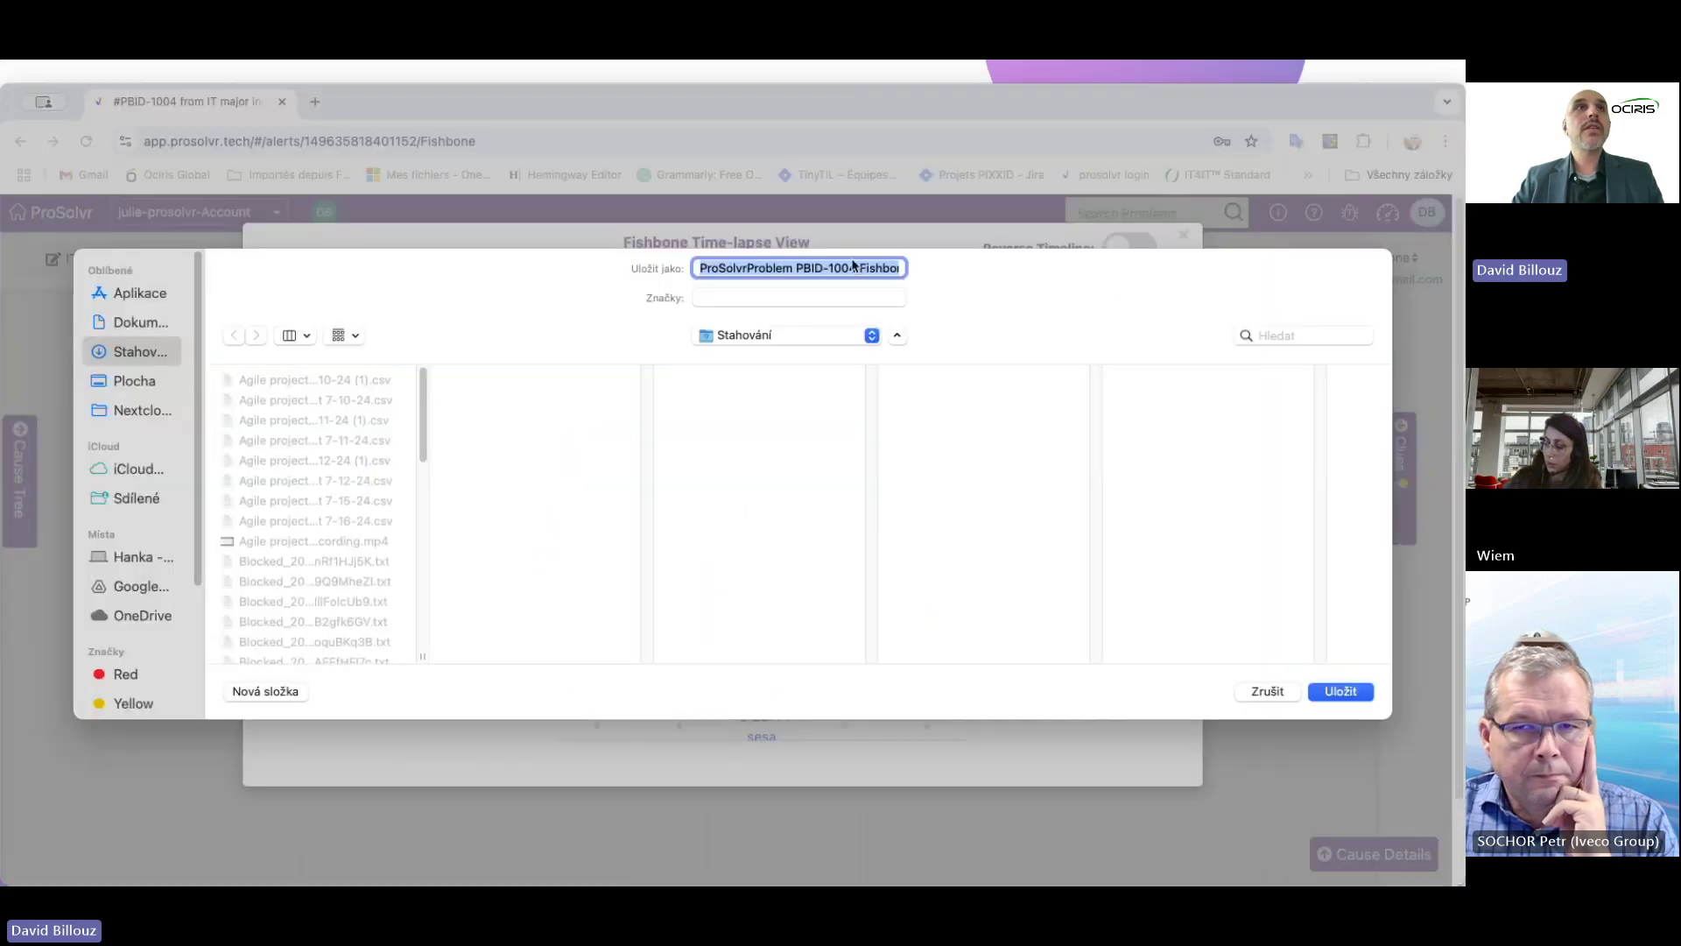
left_click(142, 386)
left_click(1342, 692)
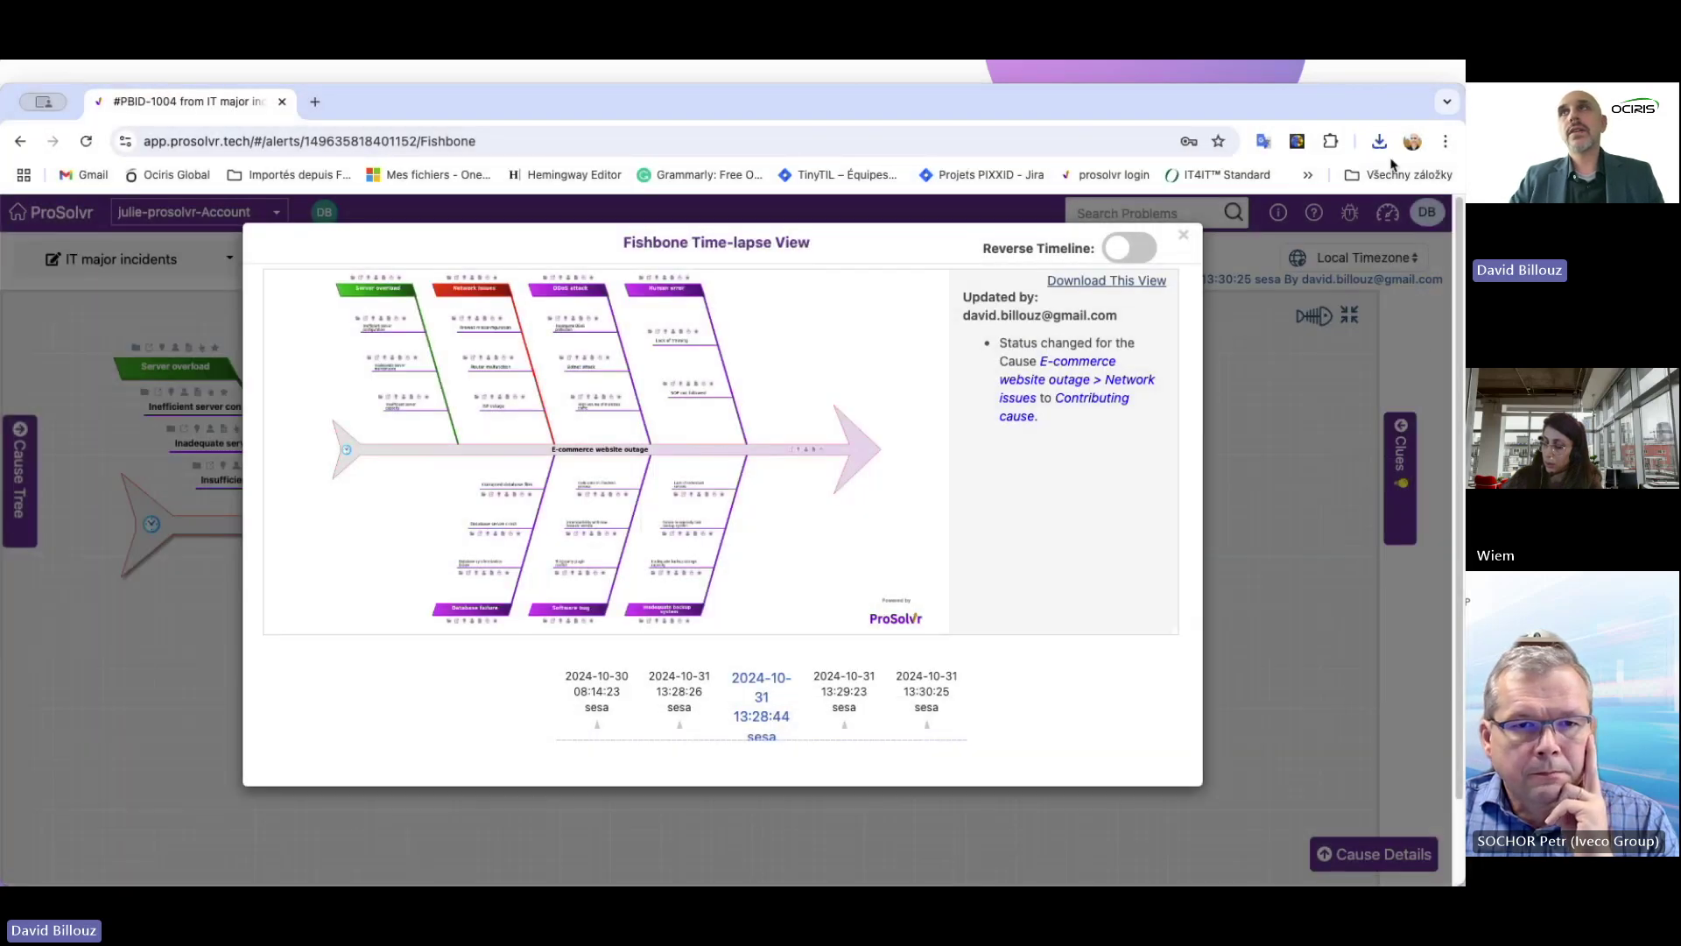
- View the downloaded fishbone snapshot image, then close it and the time-lapse view
left_click(1381, 143)
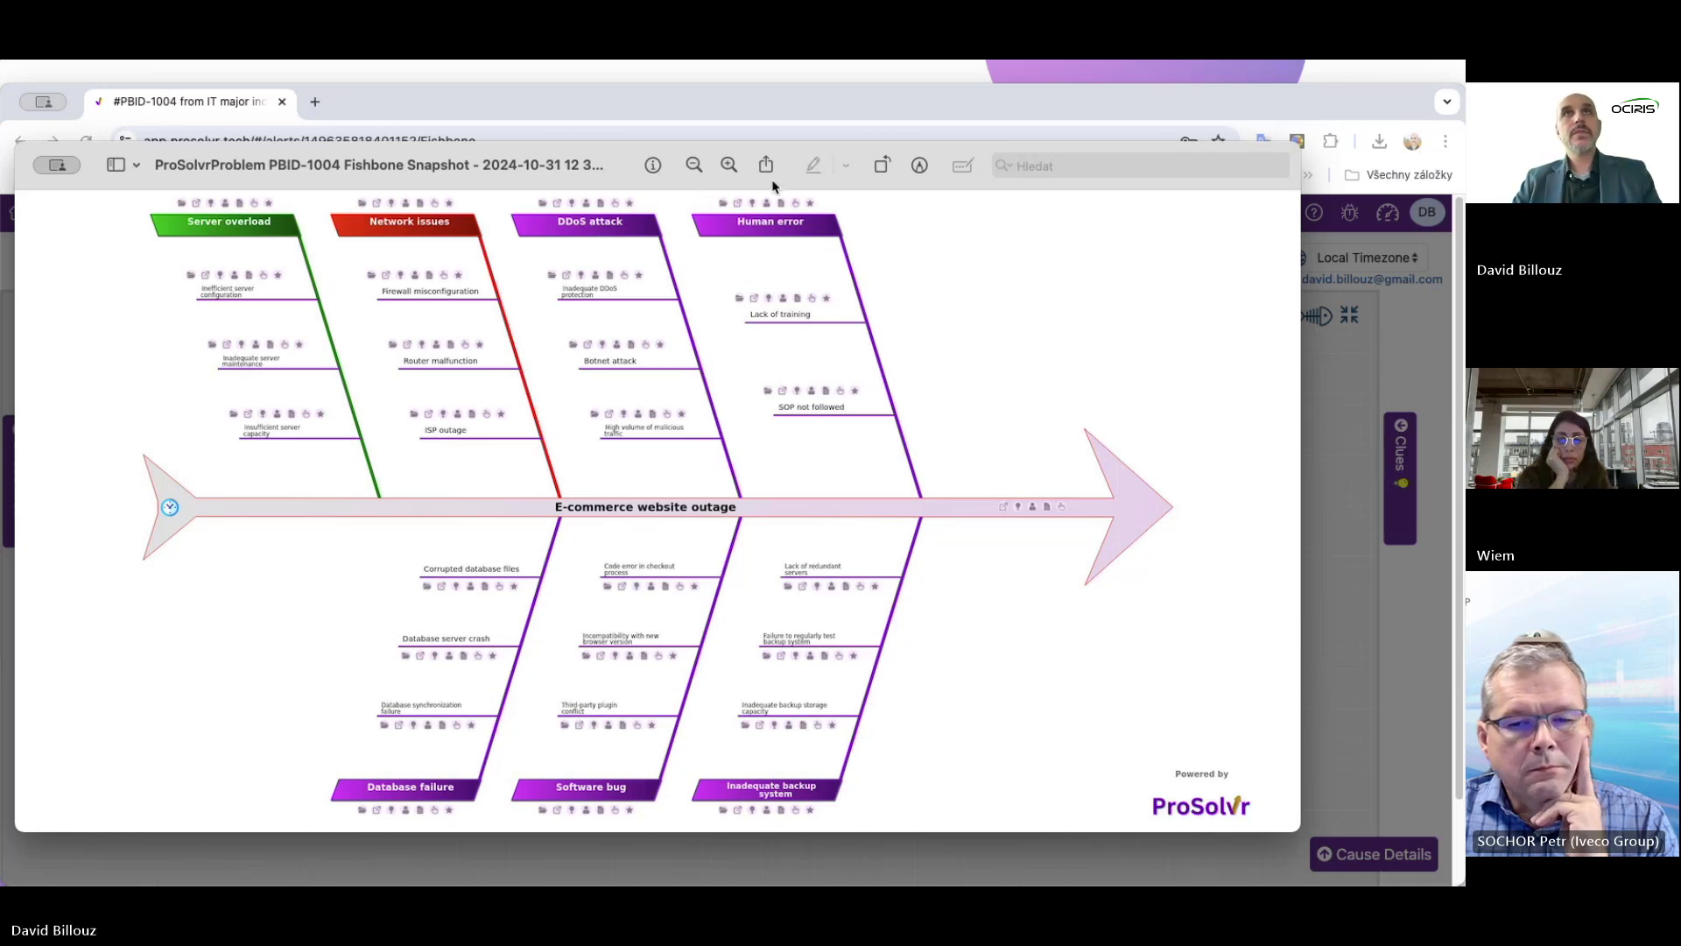
left_click(61, 170)
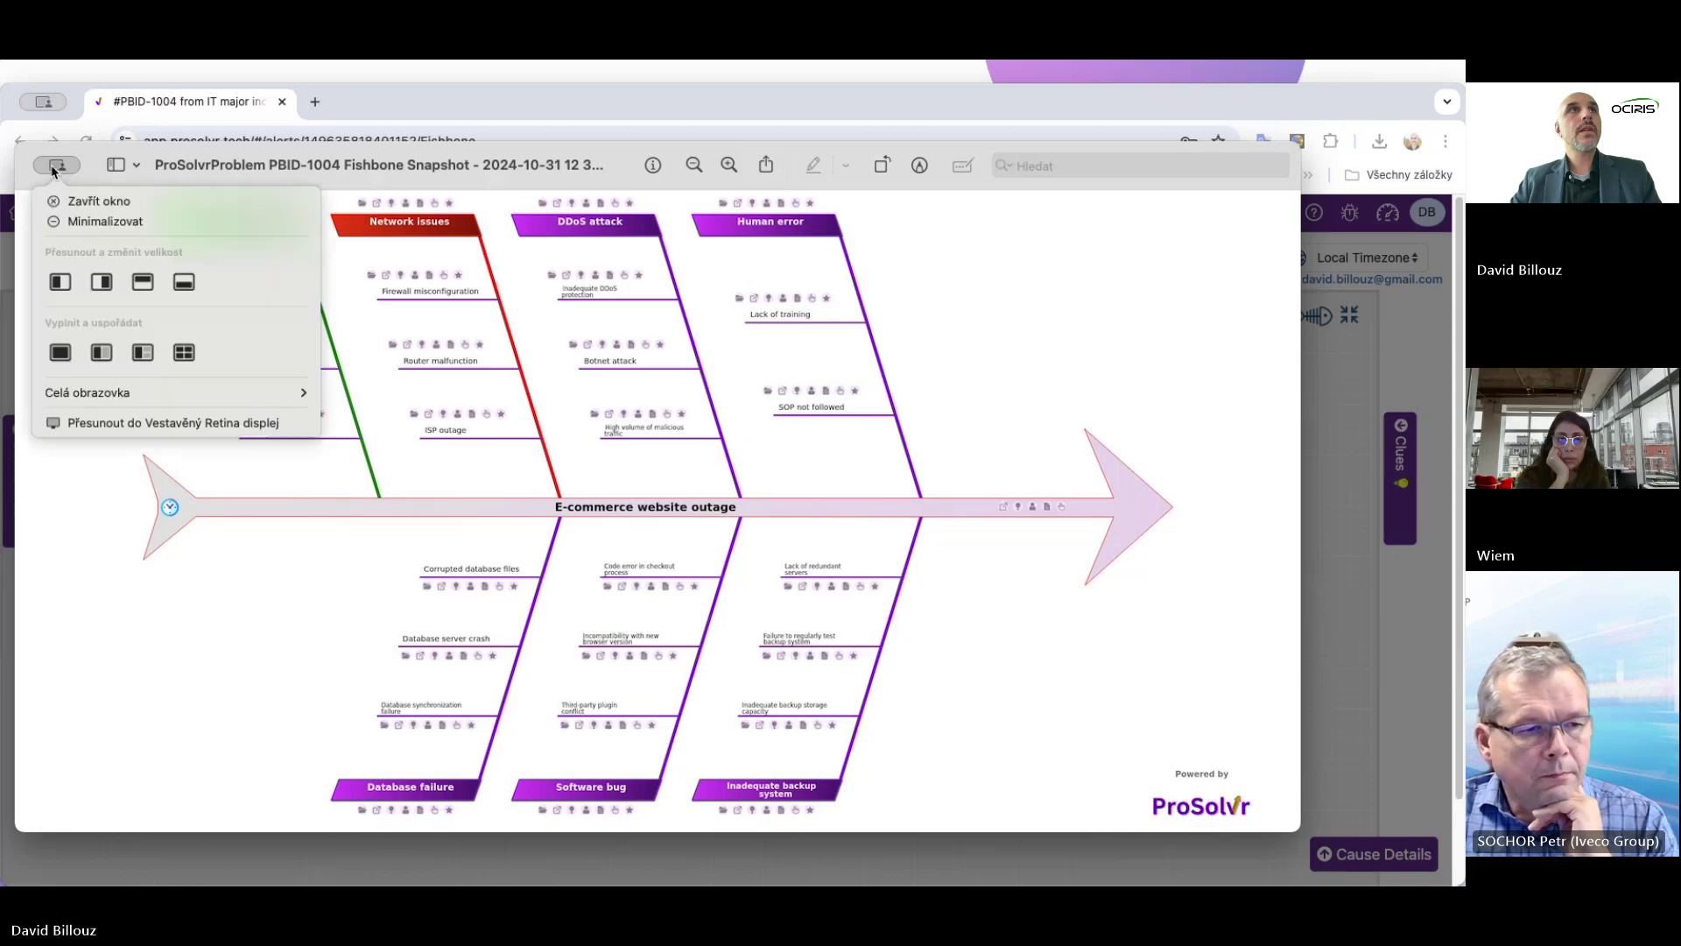
left_click(88, 201)
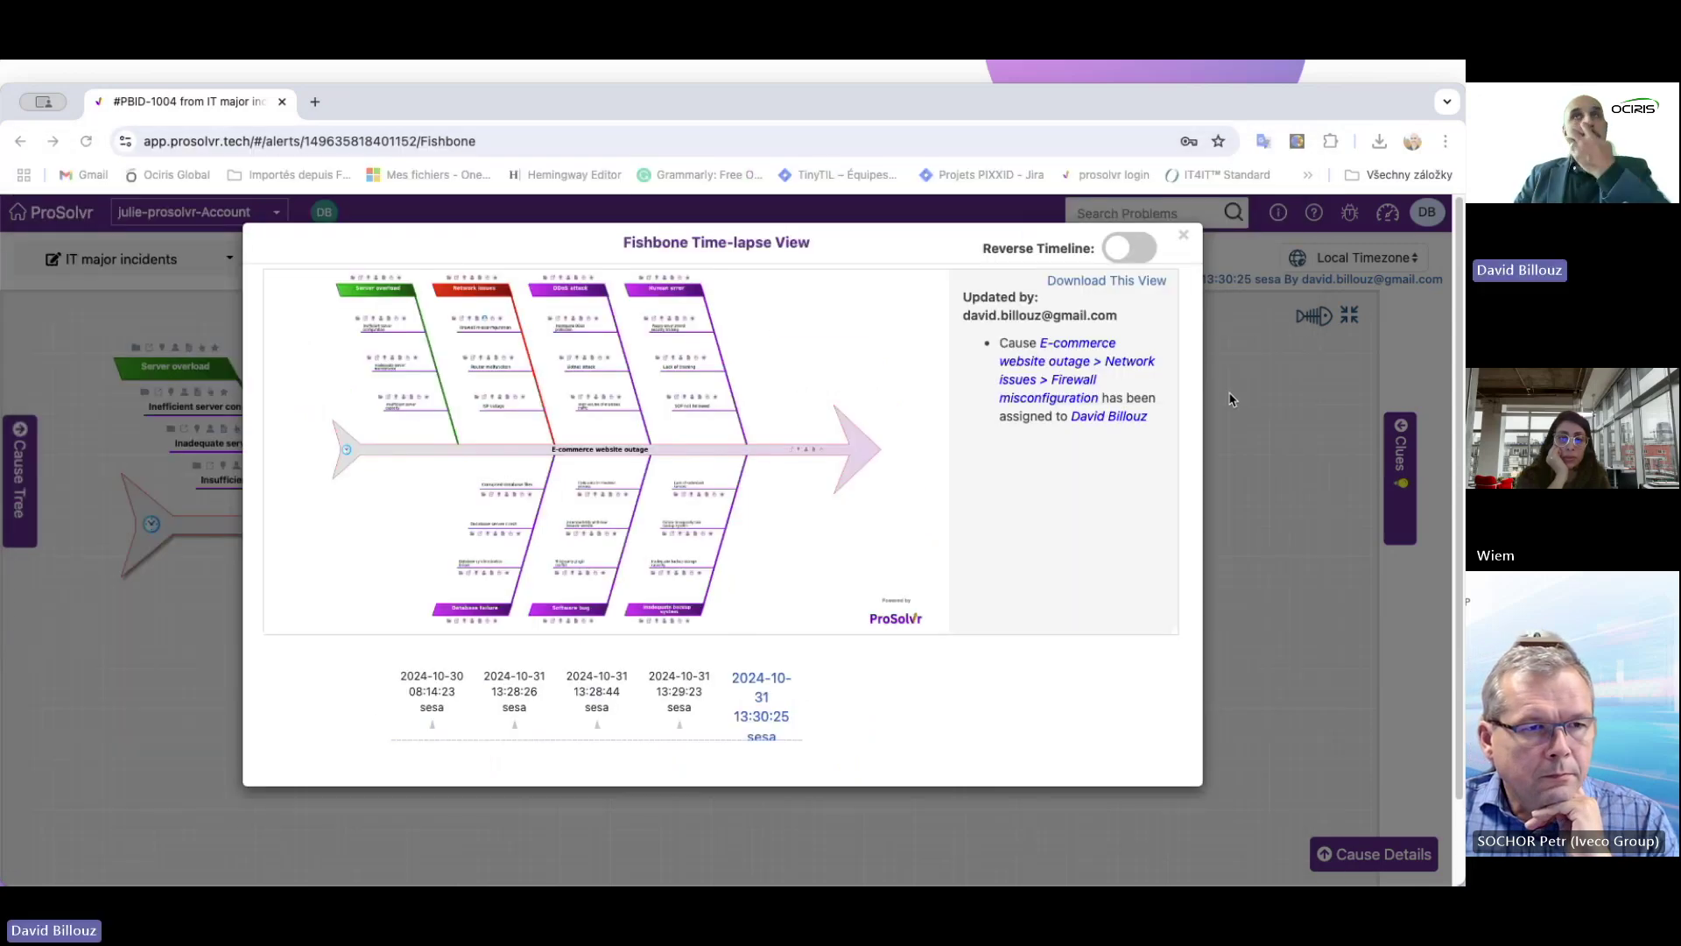
left_click(1184, 234)
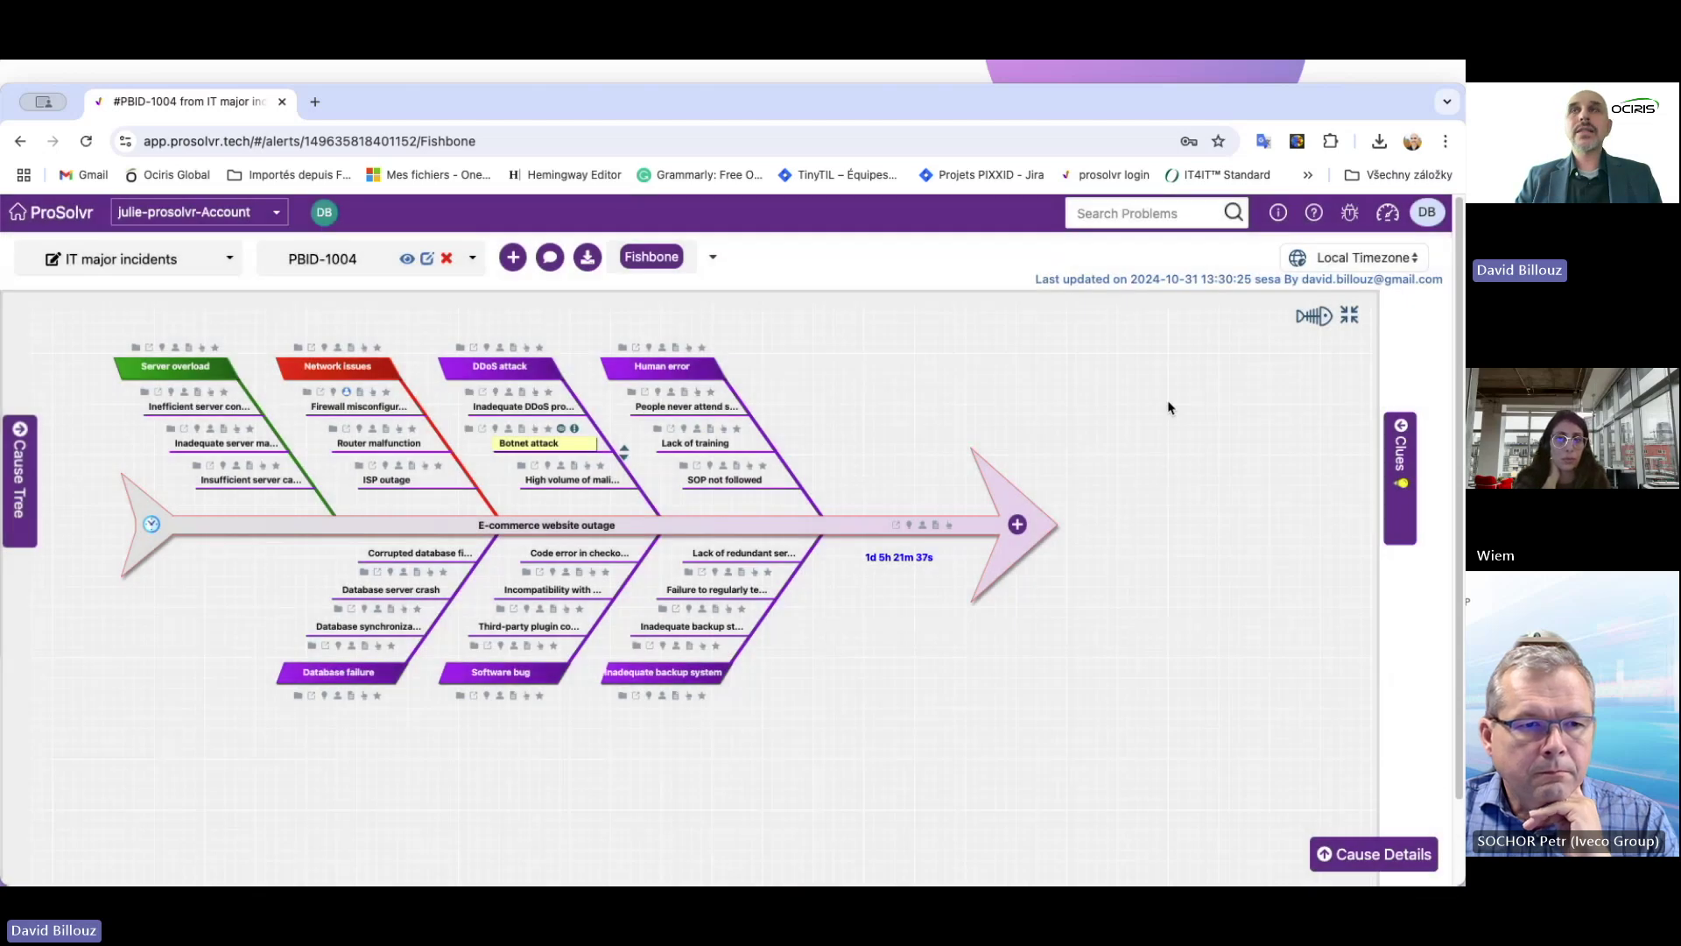
- Export the E-commerce website outage fishbone to MS Excel with all content included, saving the report in the Plocha folder
left_click(1321, 320)
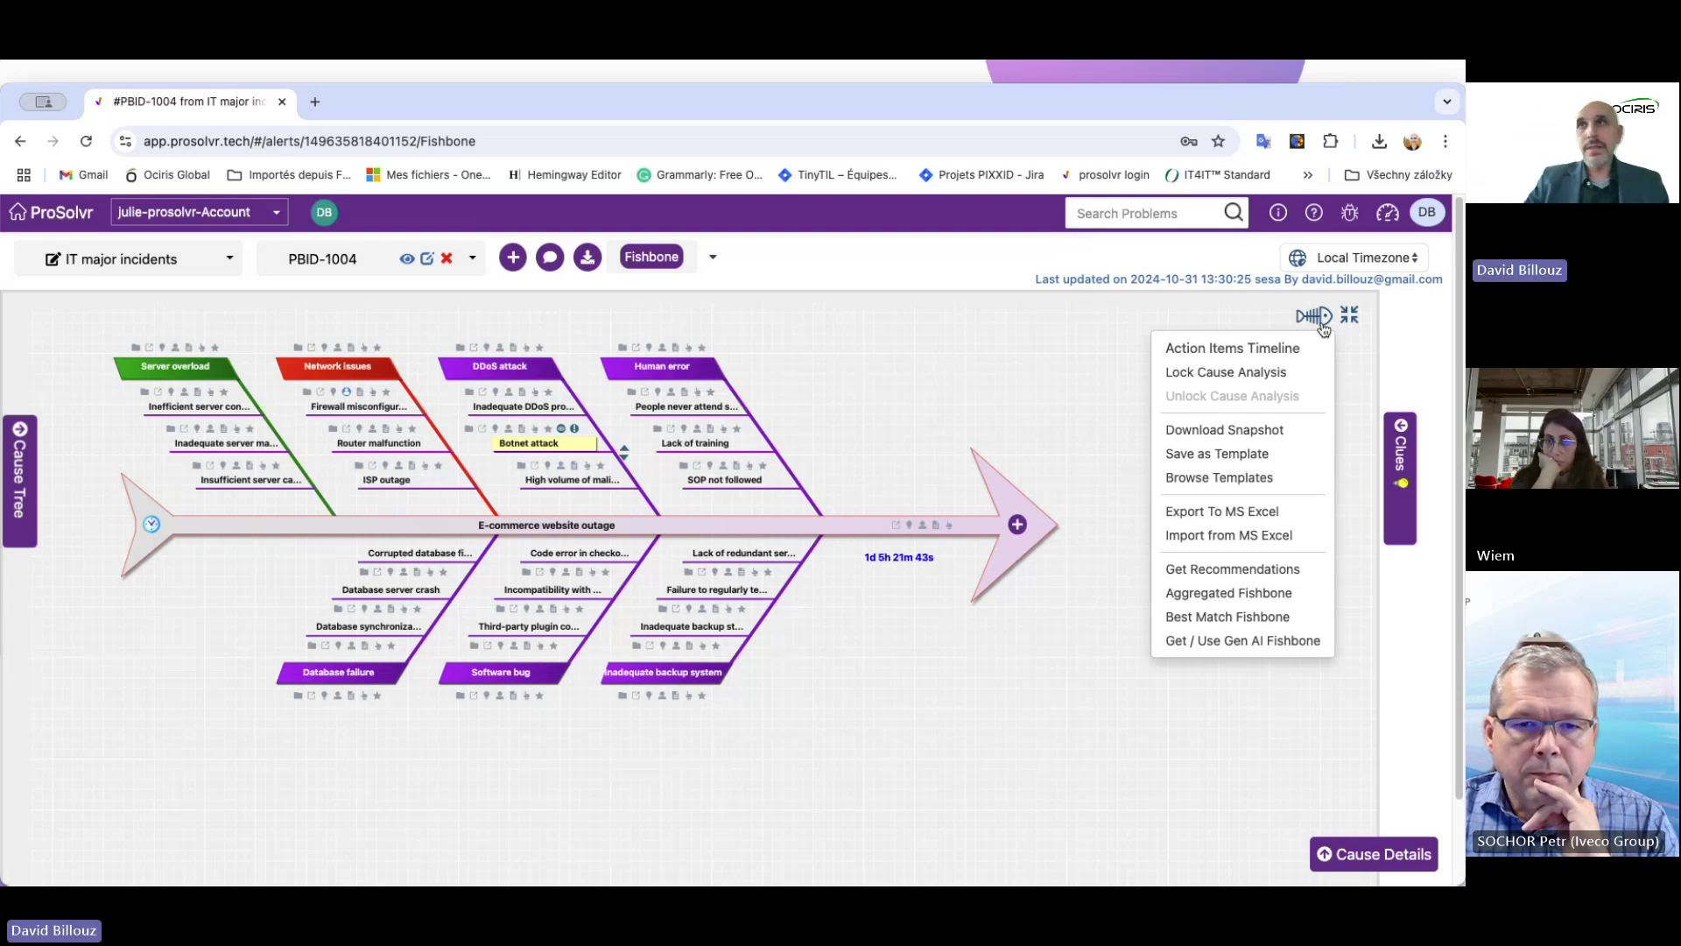
left_click(1241, 513)
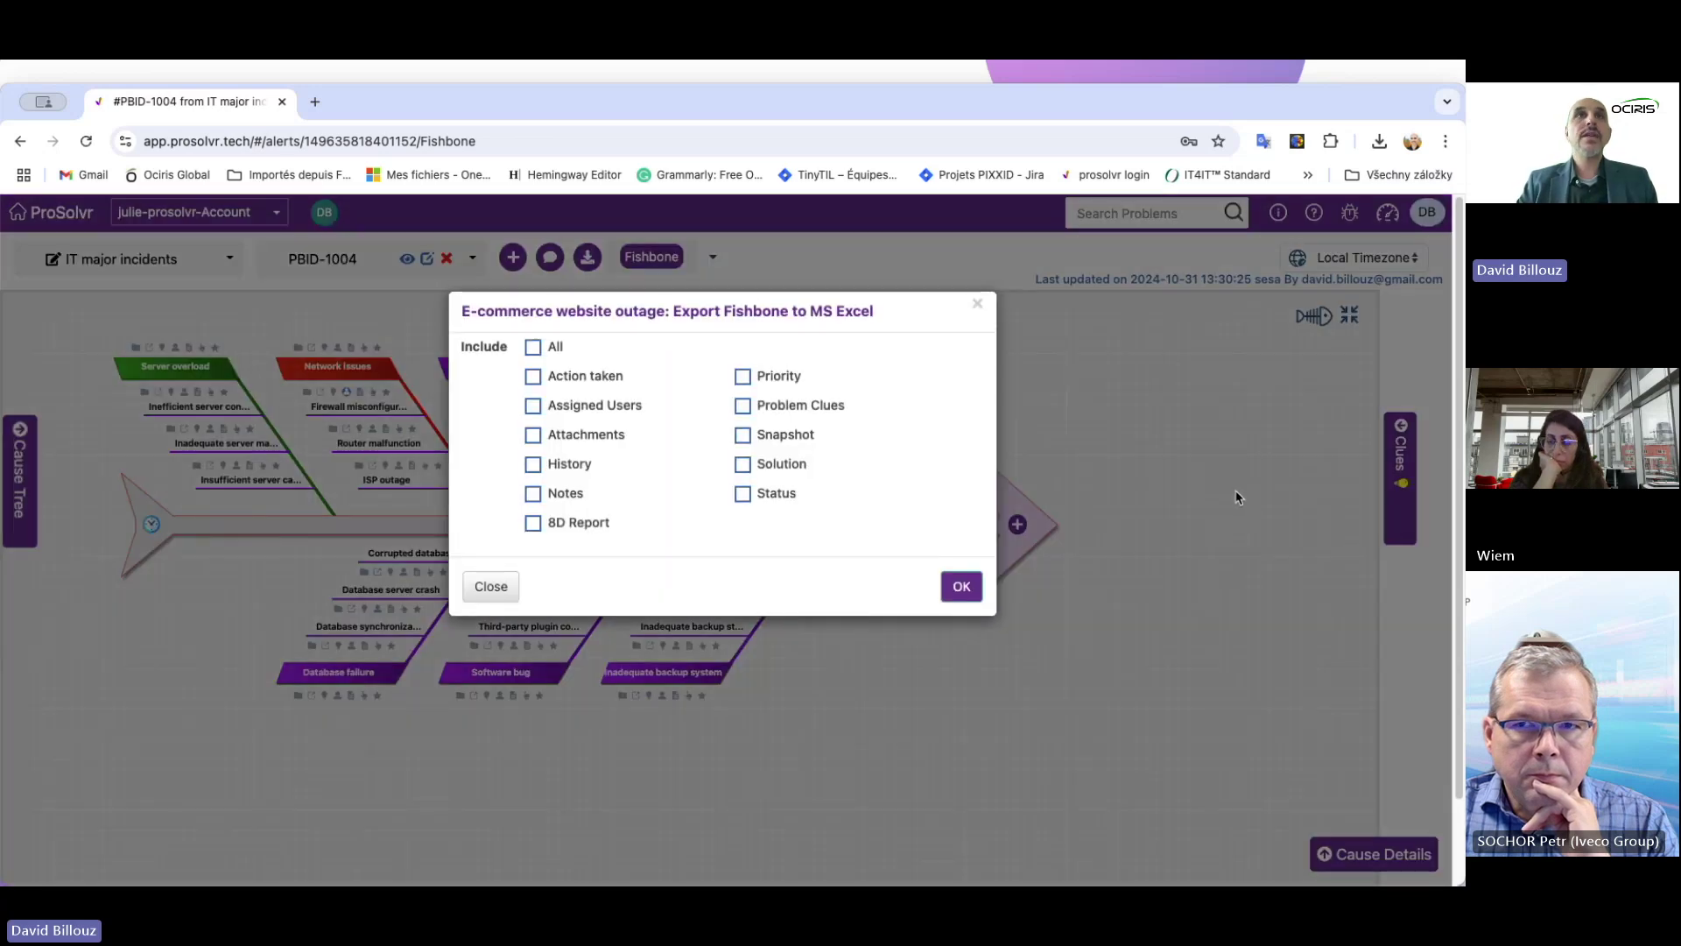
left_click(532, 349)
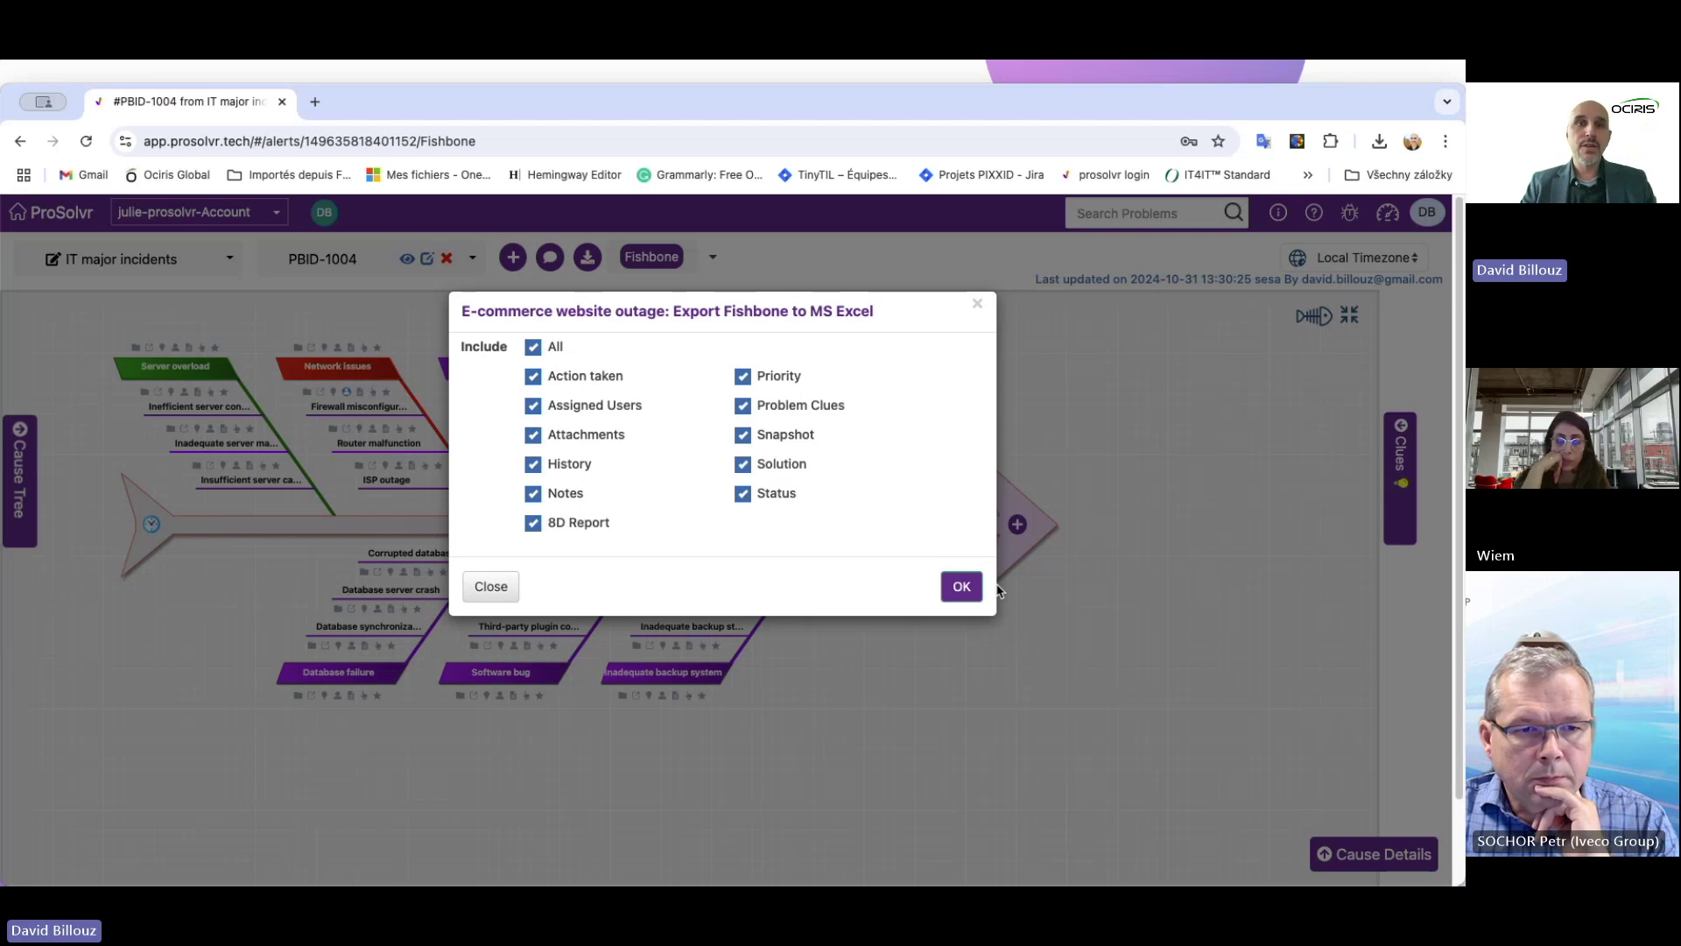
left_click(963, 586)
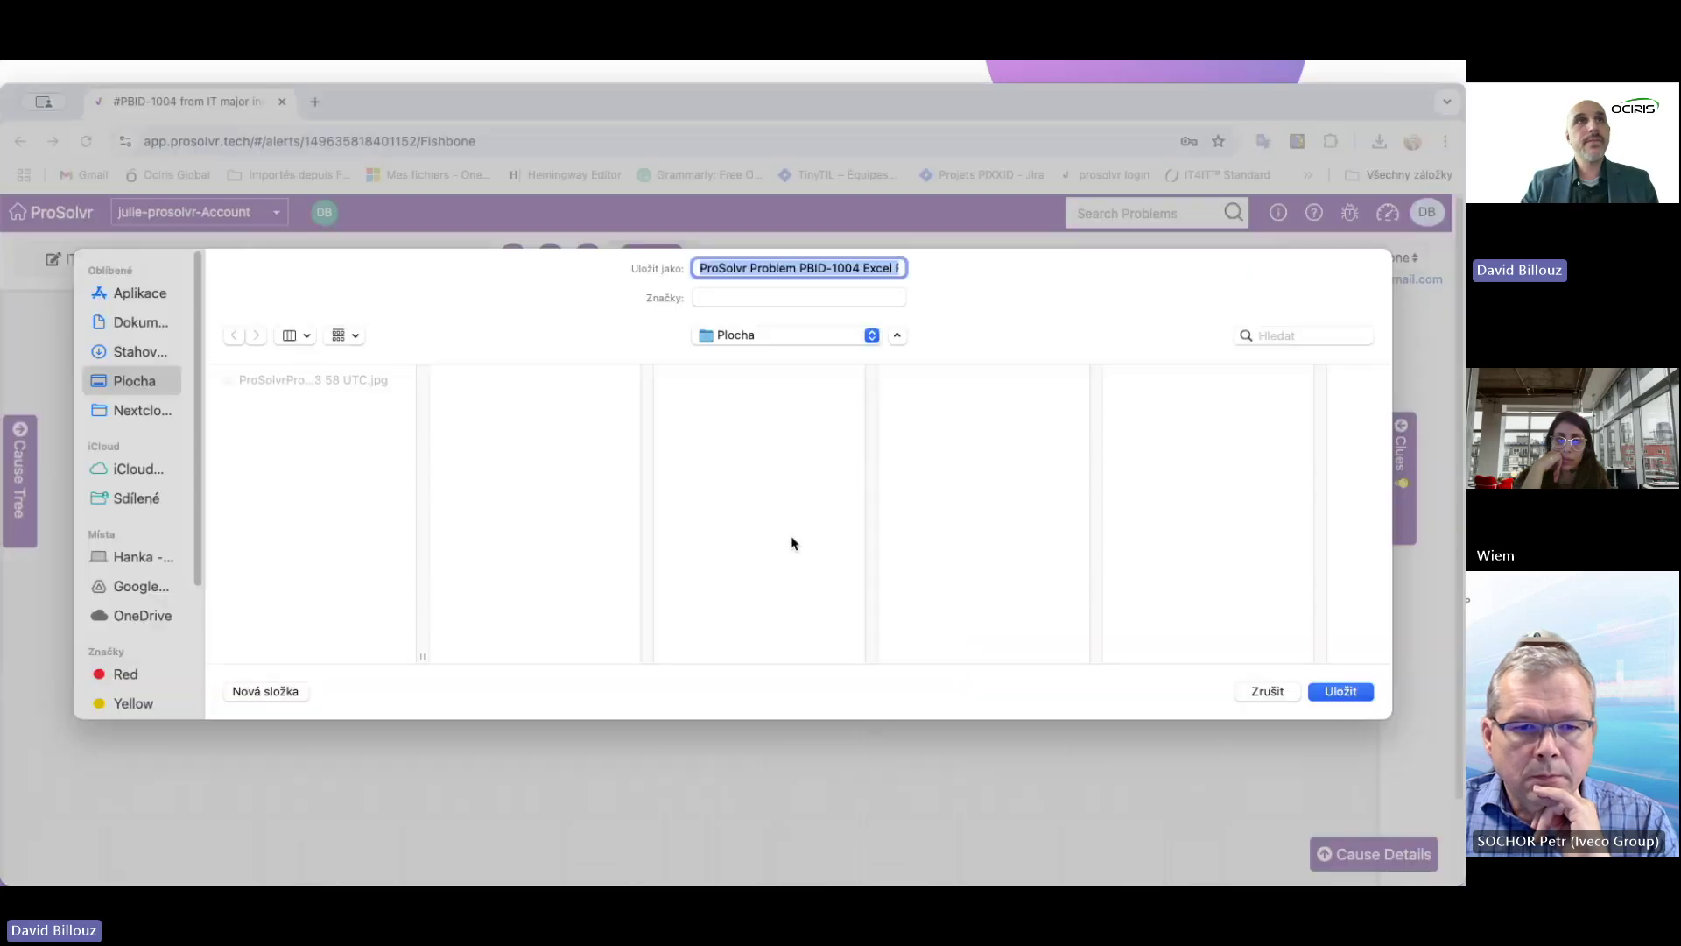
left_click(1338, 692)
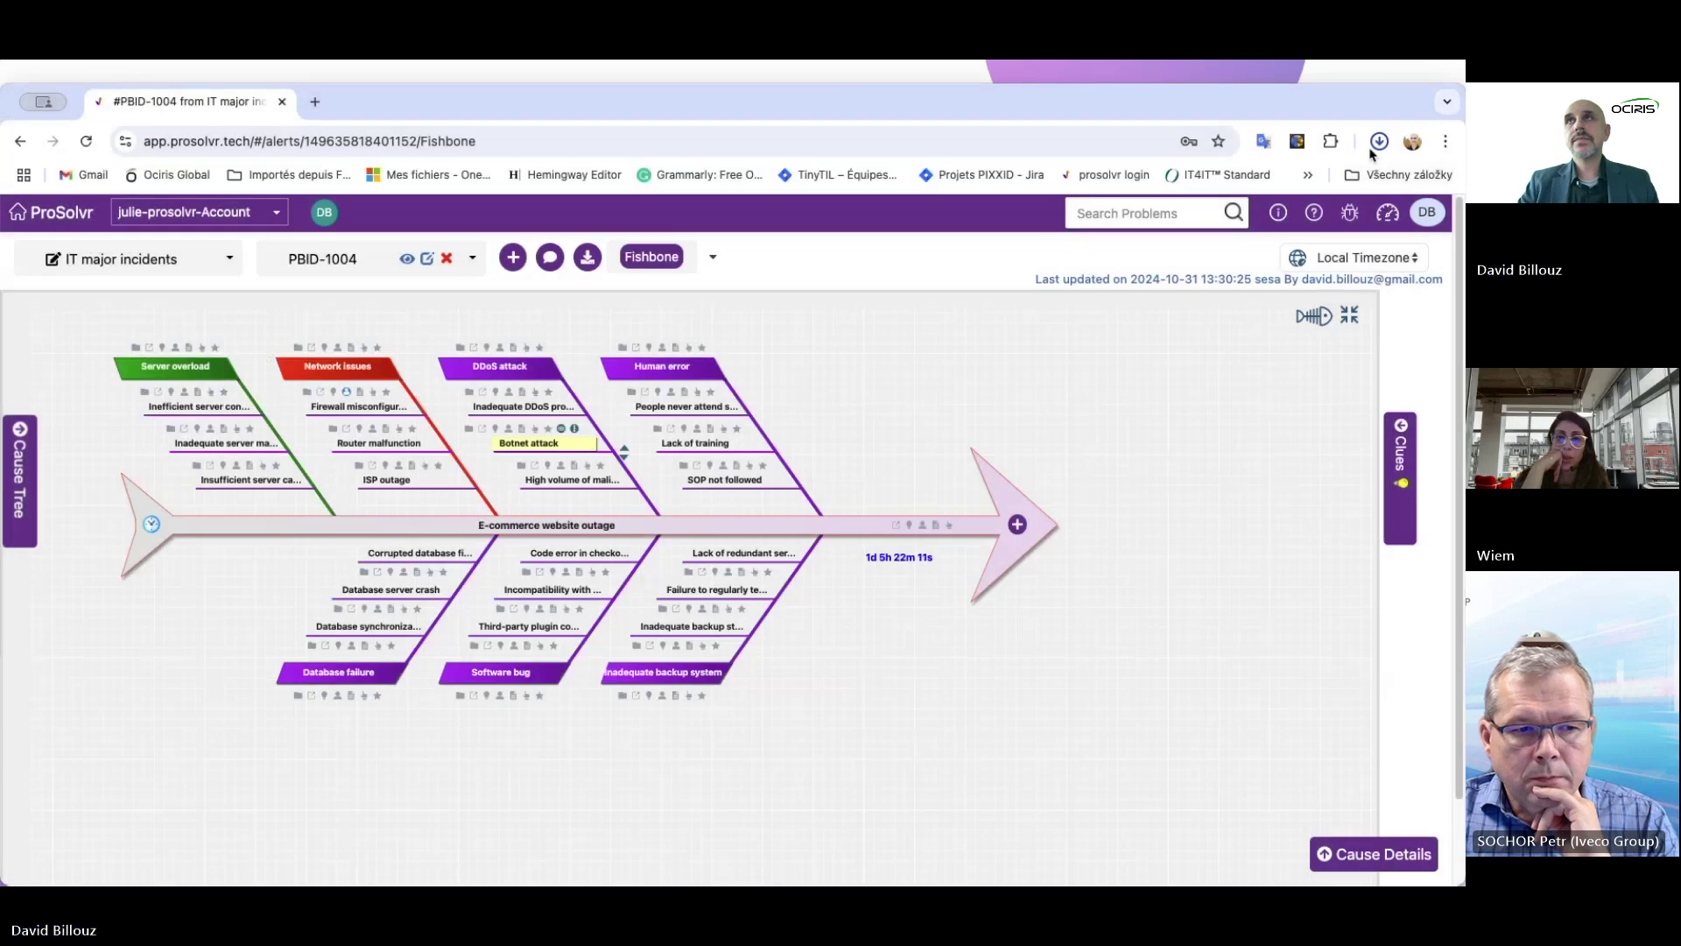
- Open the downloaded Excel report in Excel, clear the Training_schedules_H1_2025 workbook out of the way, and enlarge the report window
left_click(1378, 142)
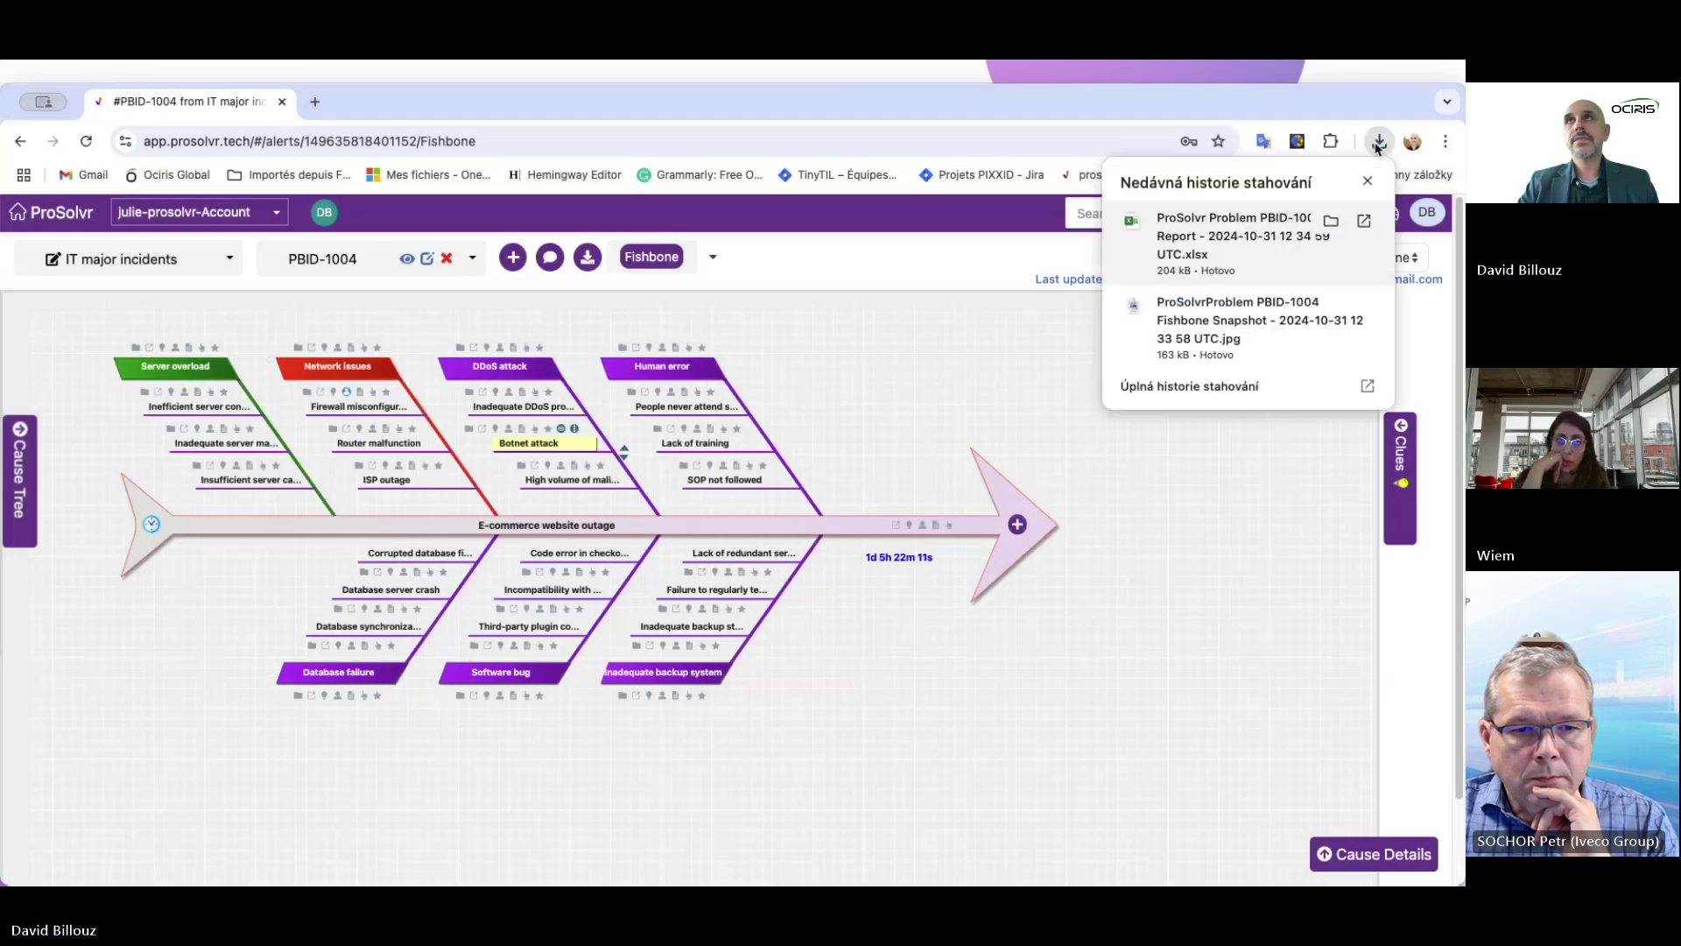
left_click(1256, 236)
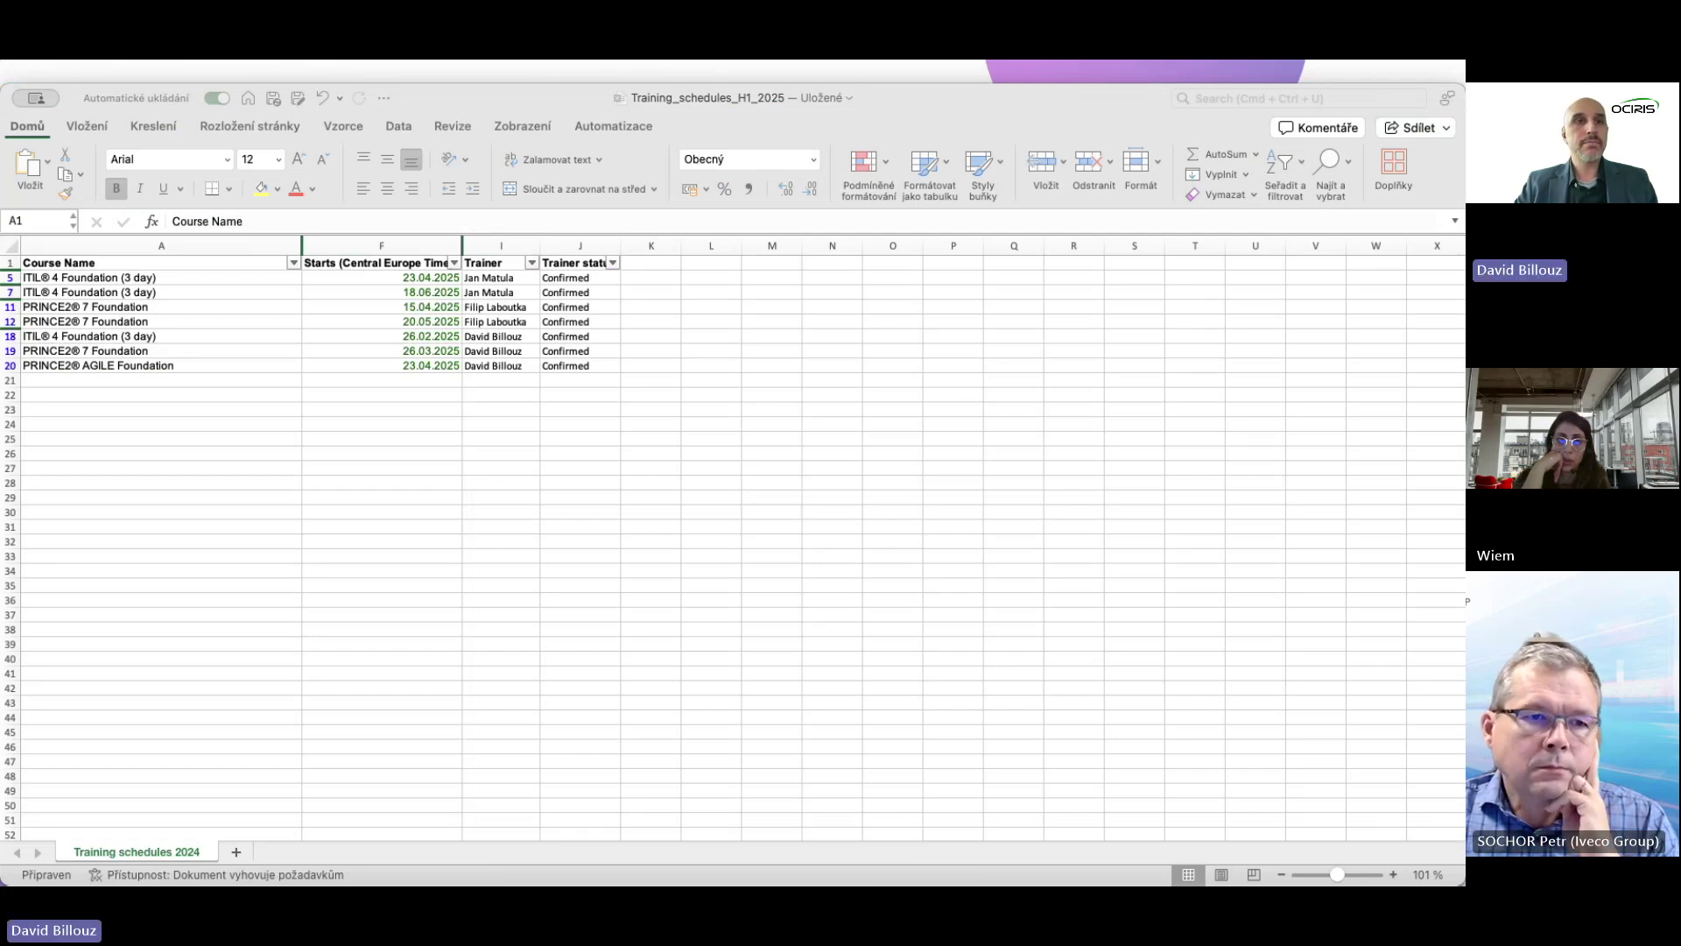
left_click(9, 99)
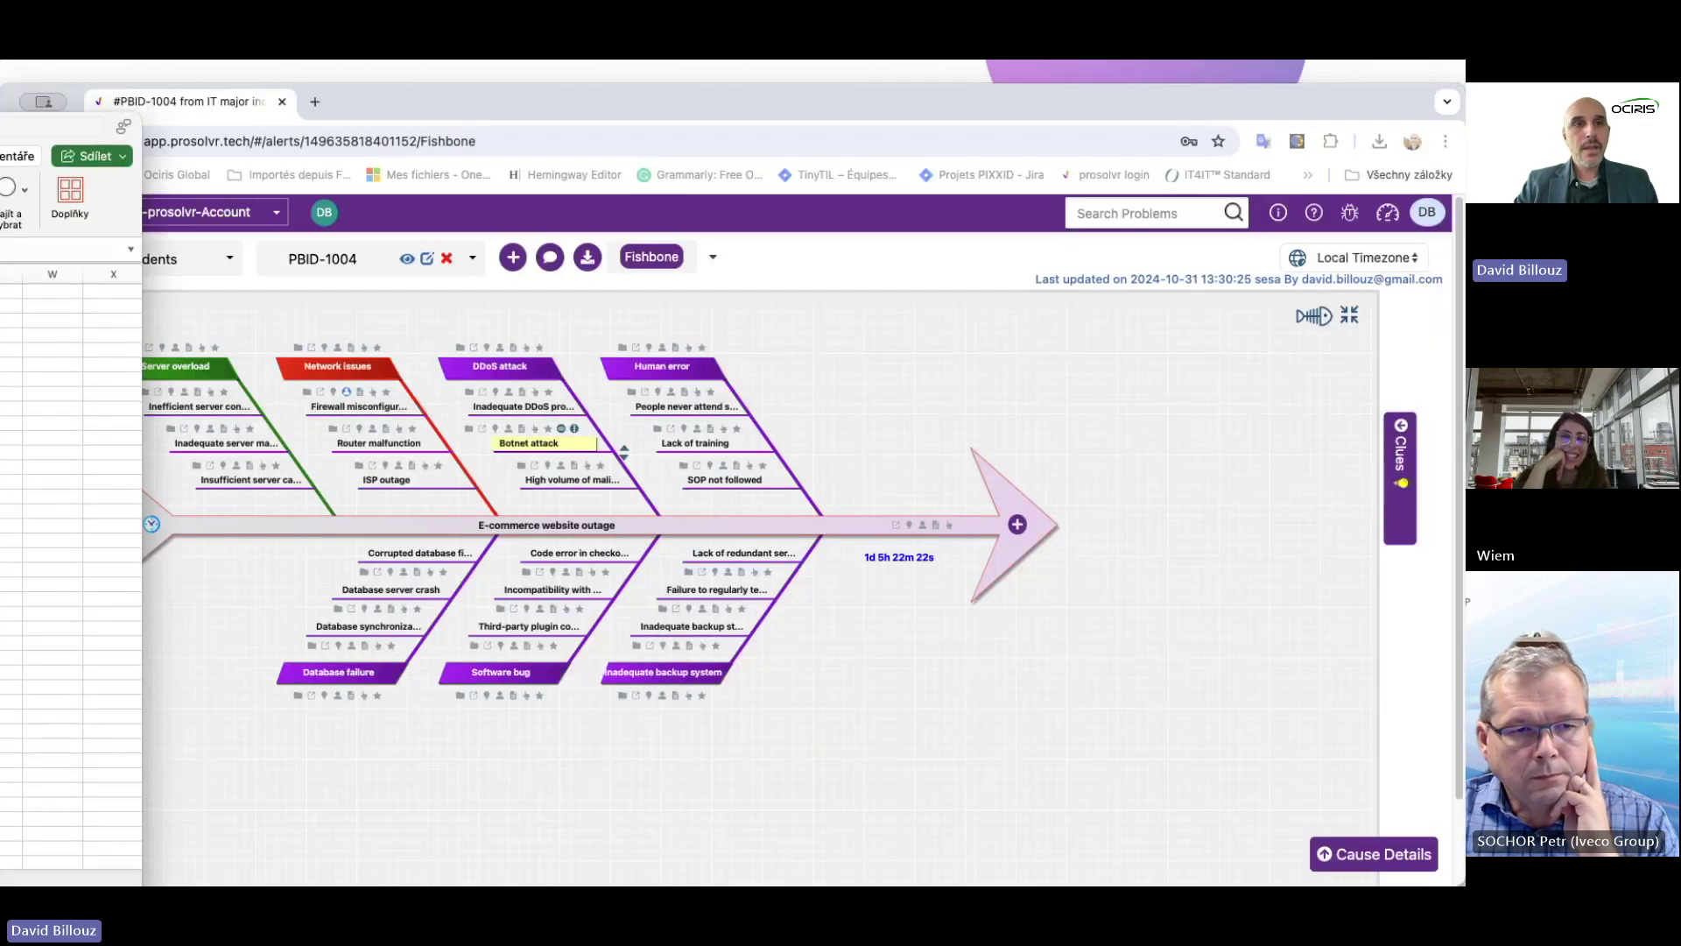
left_click(586, 257)
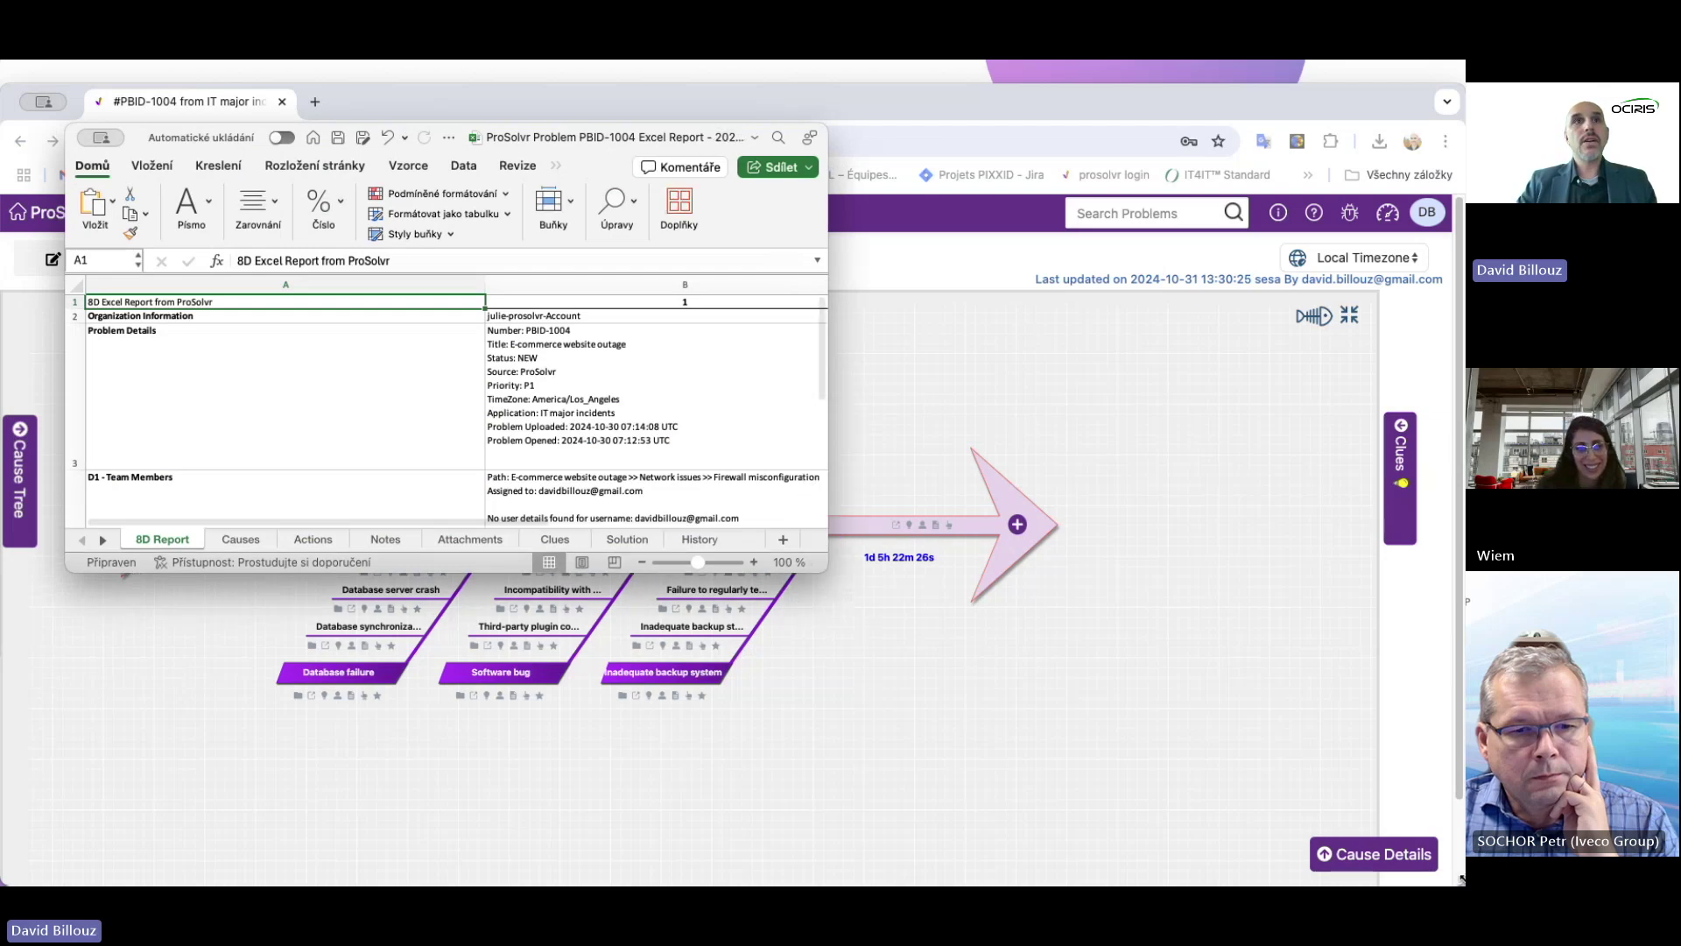
double_click(794, 555)
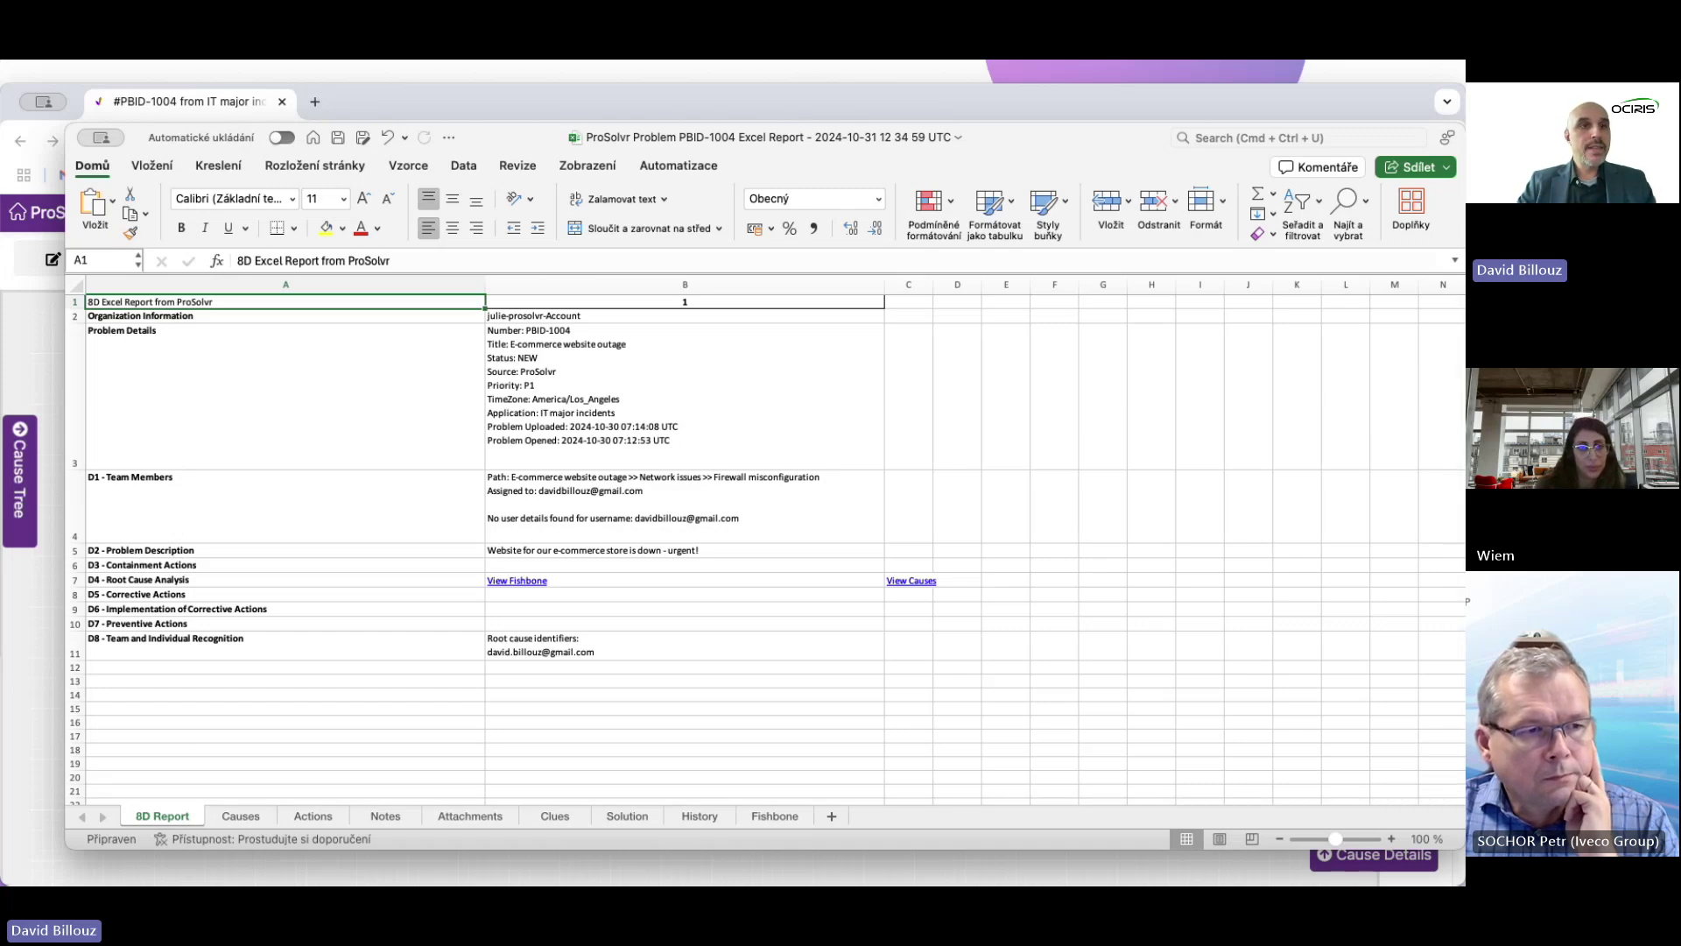
key("super+z")
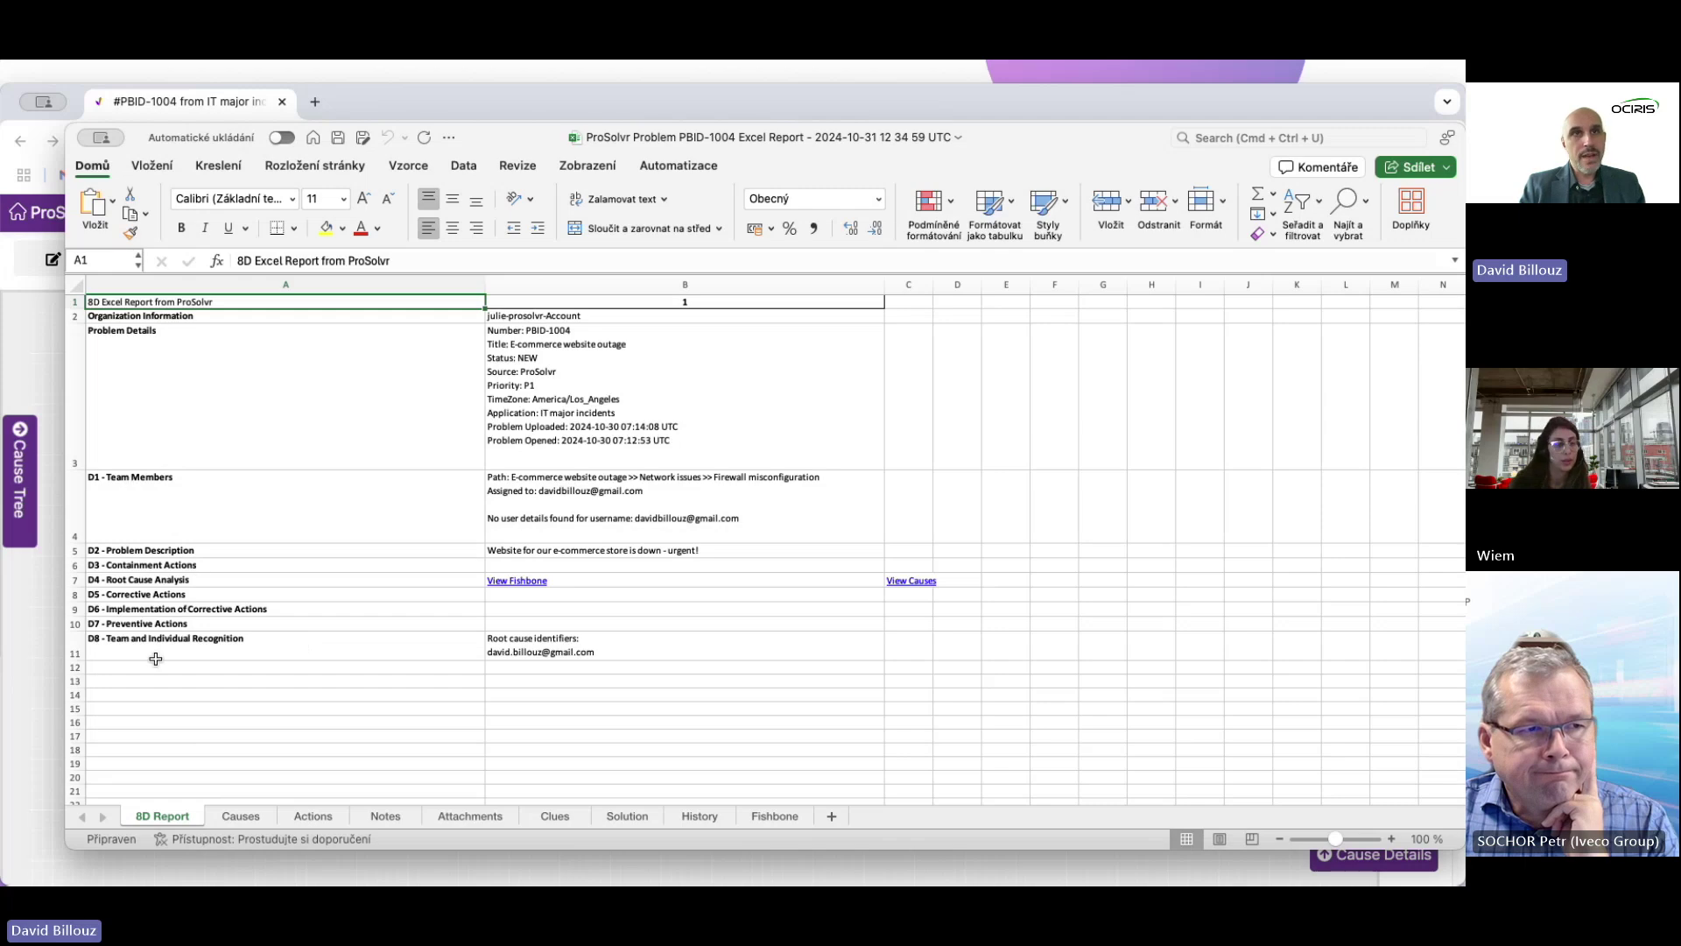
- Review the report's Causes, Actions, Notes, Attachments, Fishbone, History and Solution sheets, return to 8D Report, and close the workbook
left_click(249, 817)
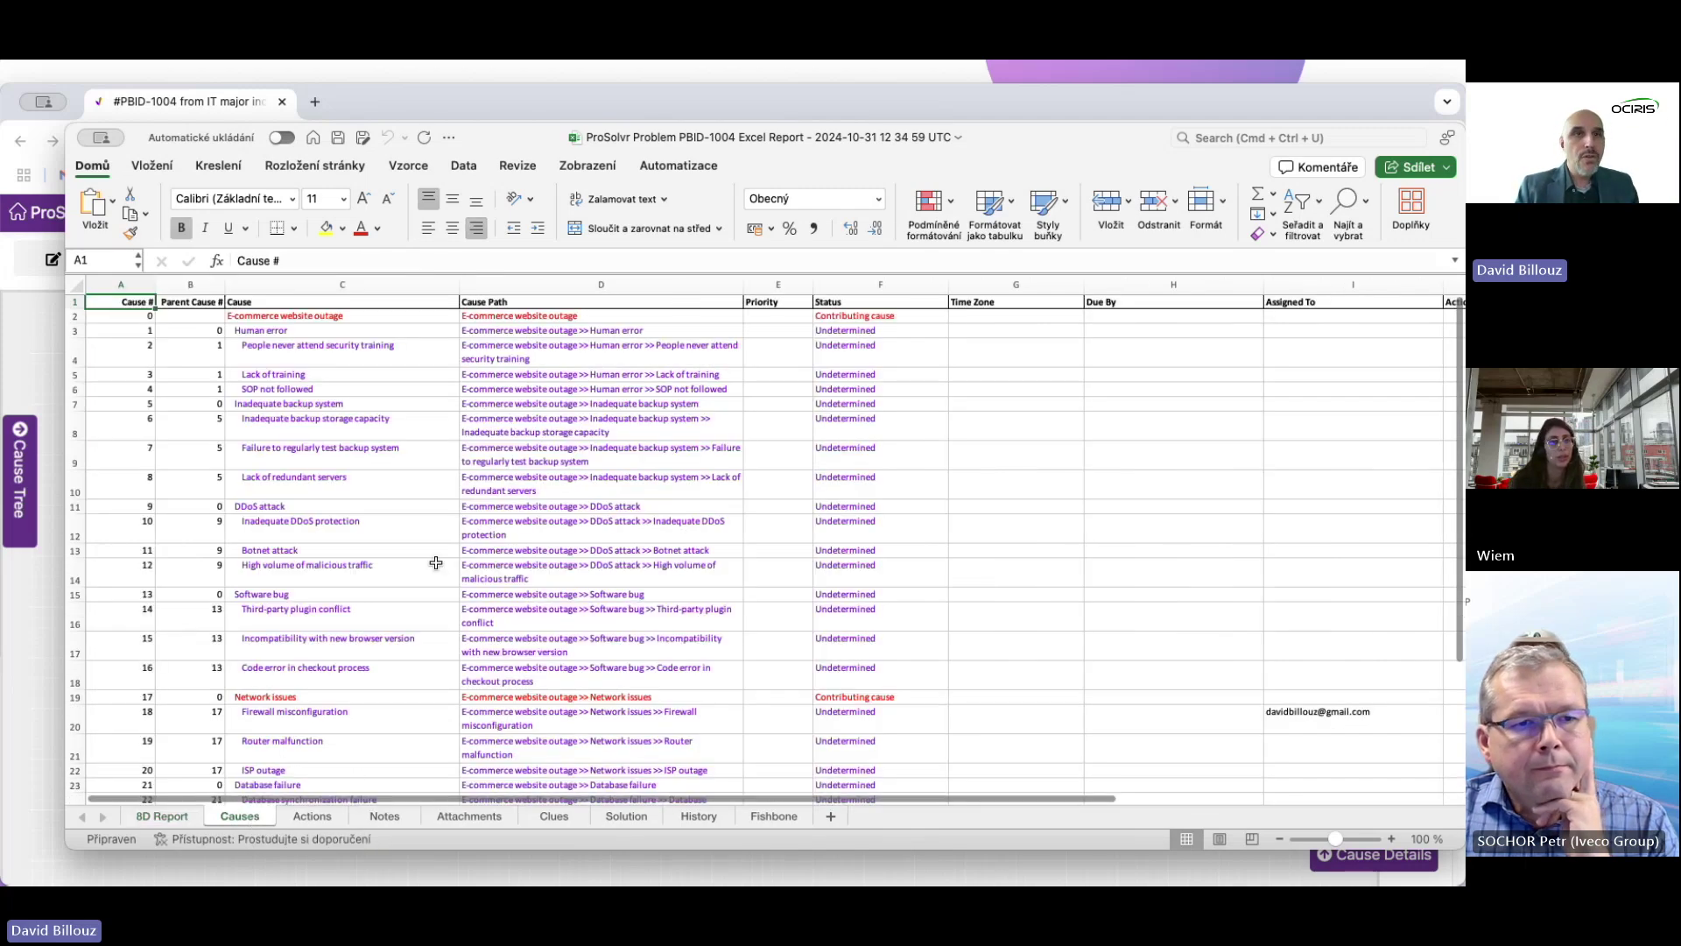
left_click(329, 819)
left_click(409, 817)
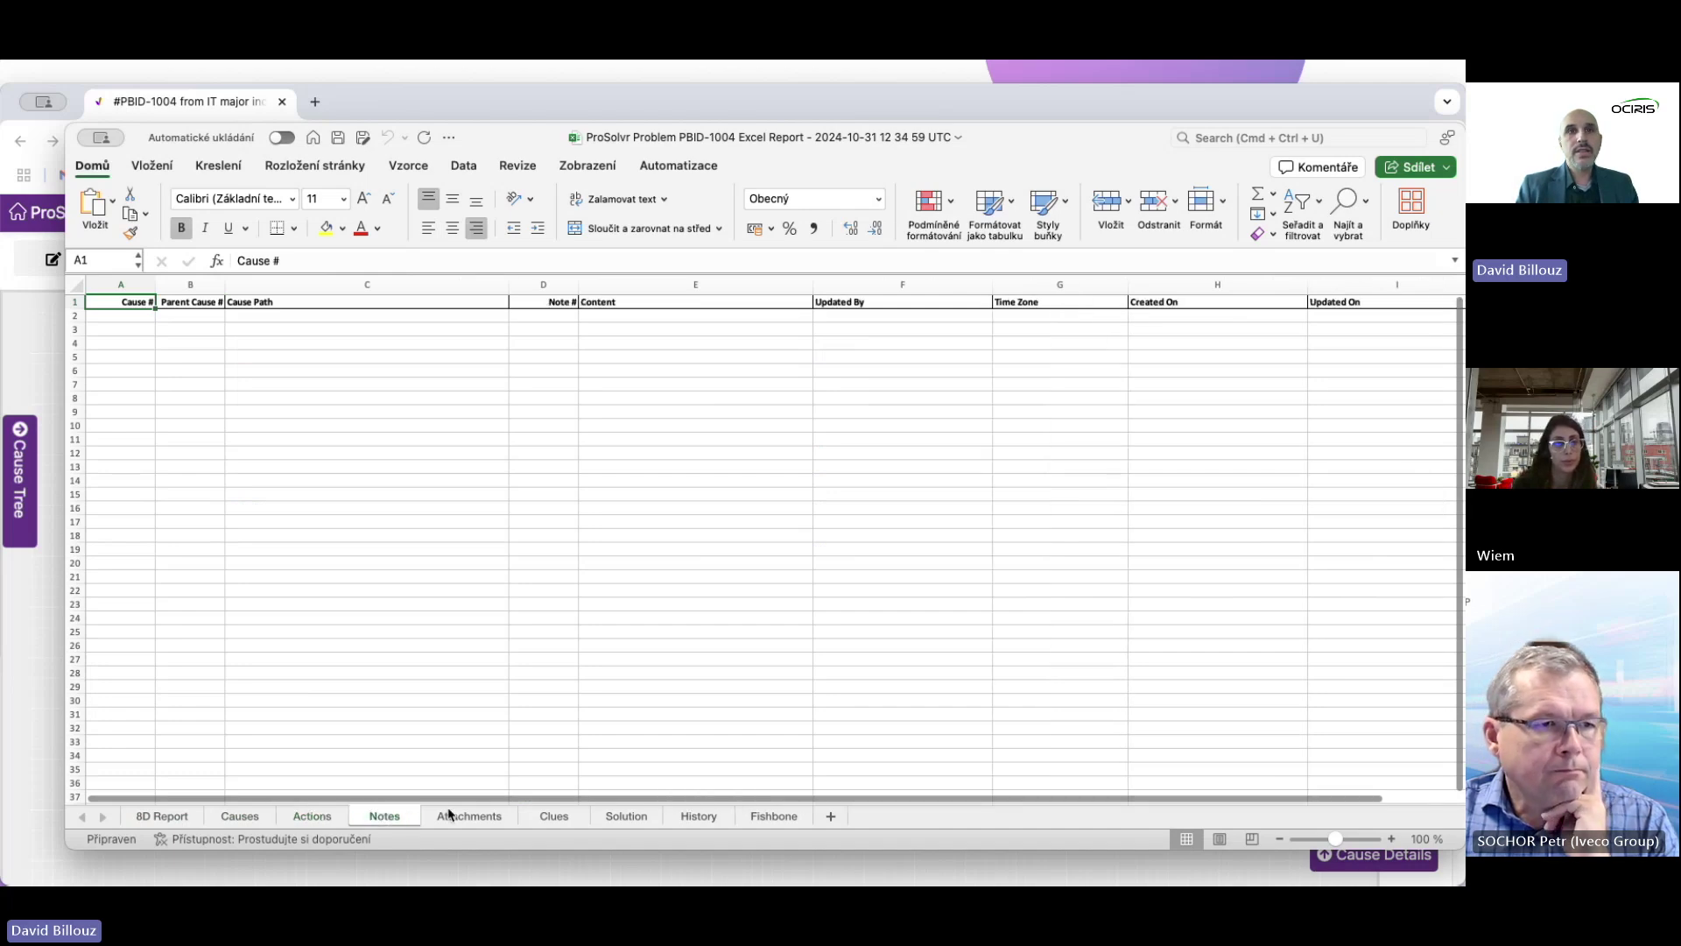
left_click(449, 814)
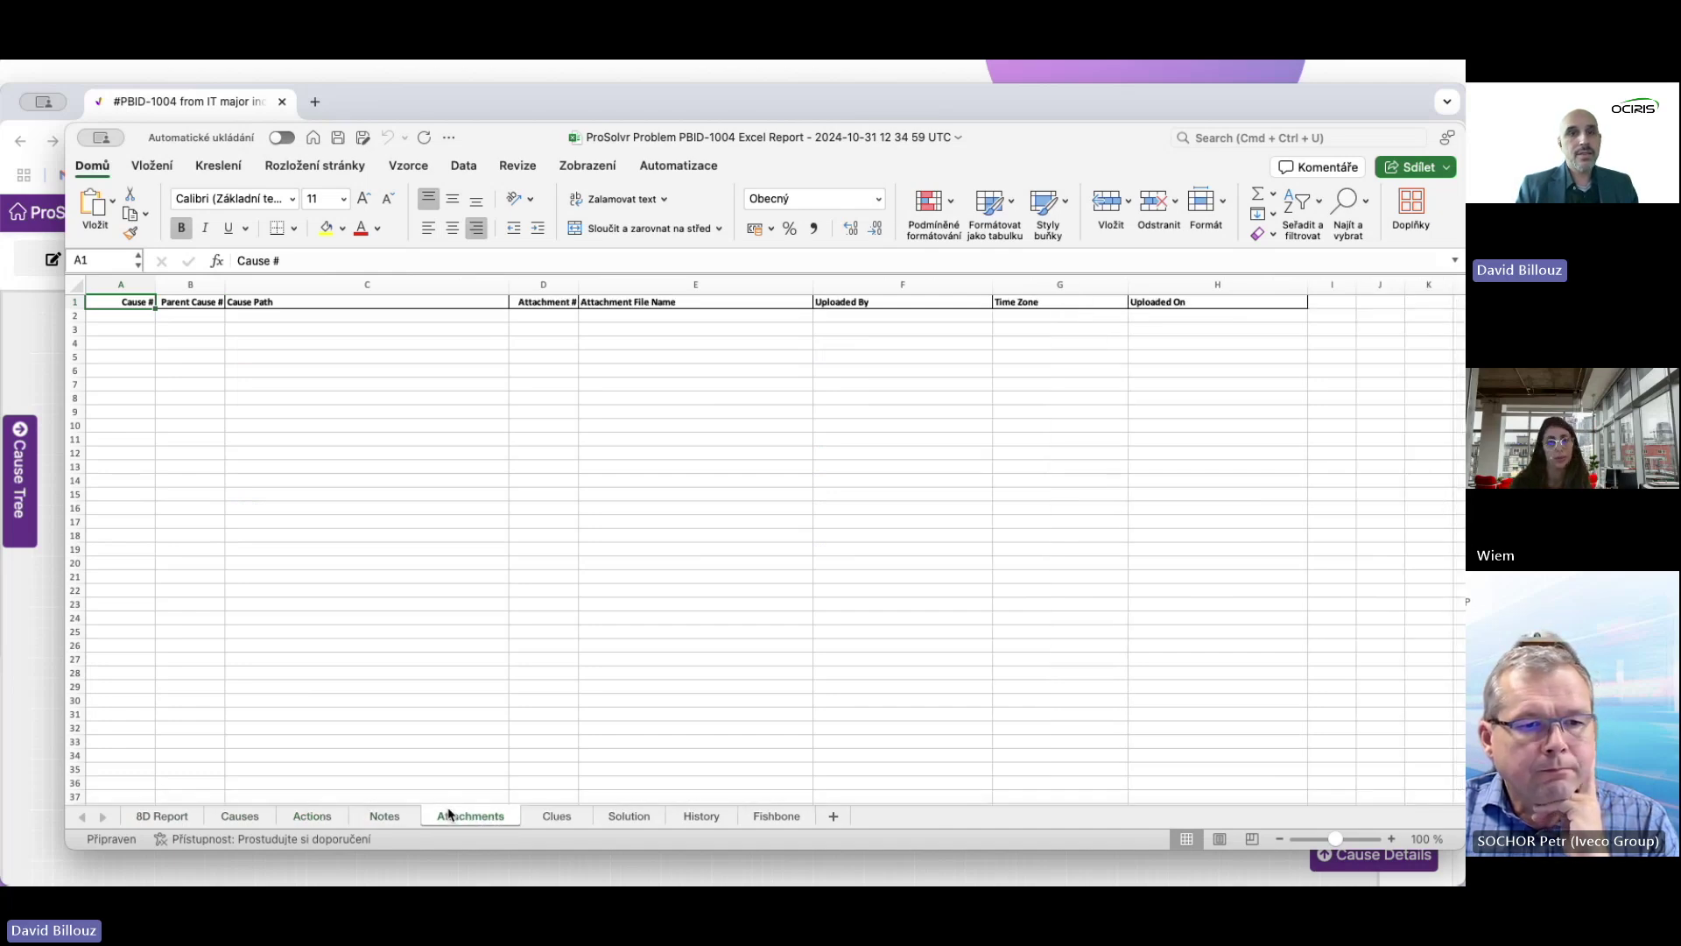
left_click(778, 816)
left_click(705, 815)
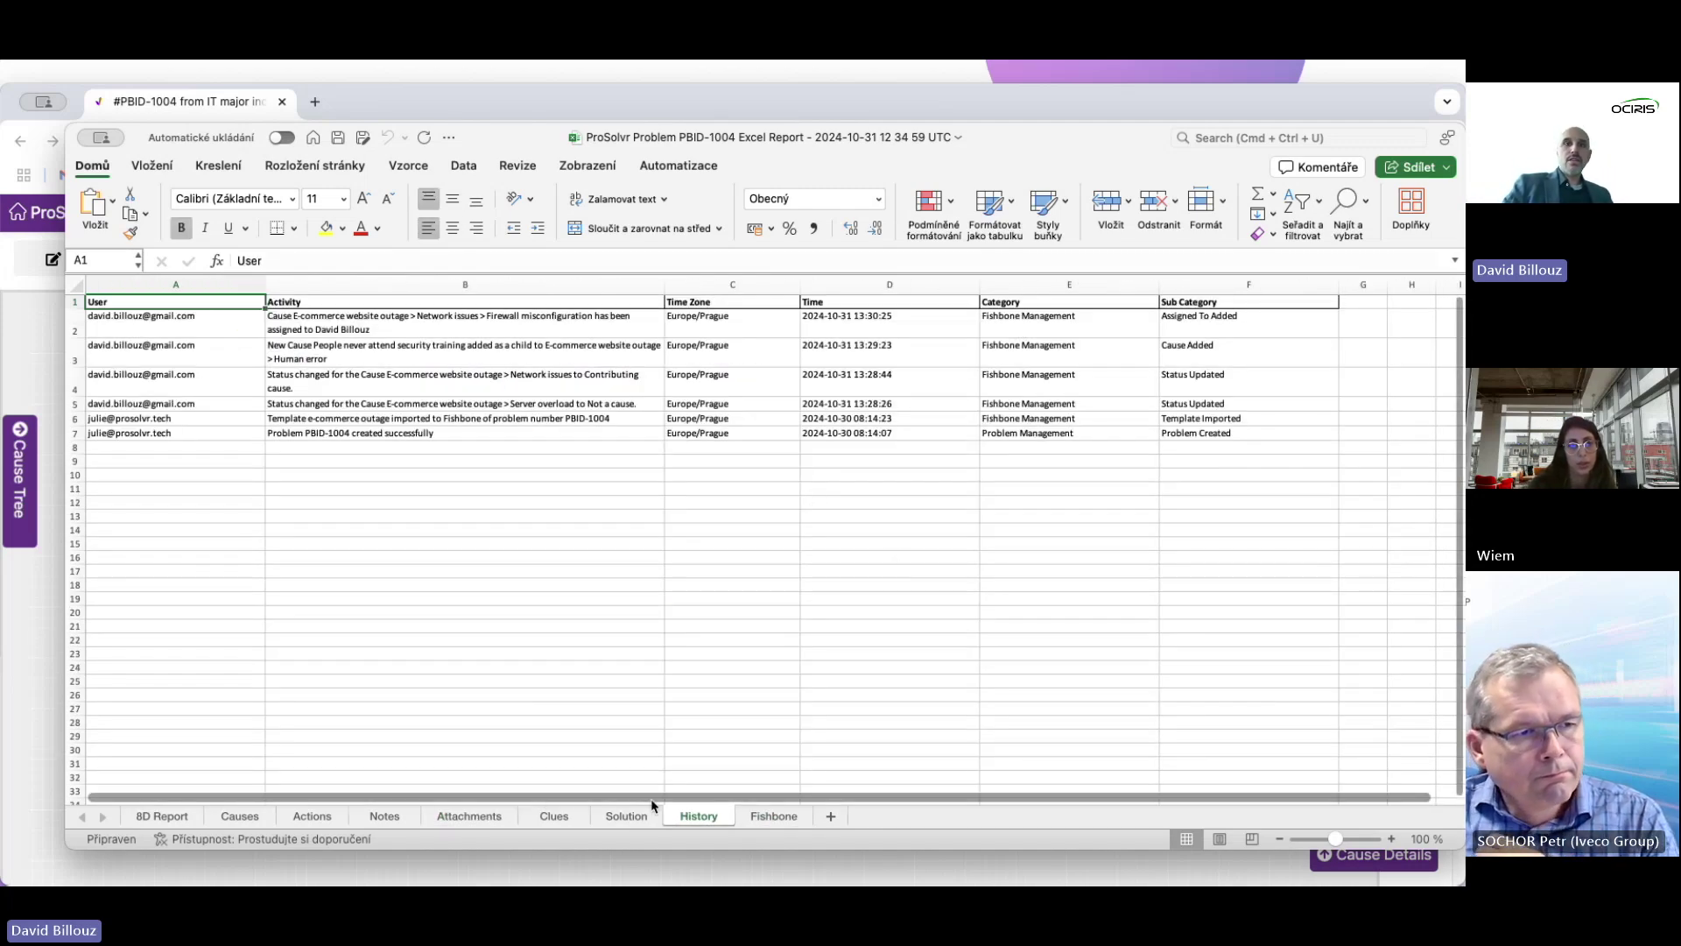
left_click(635, 815)
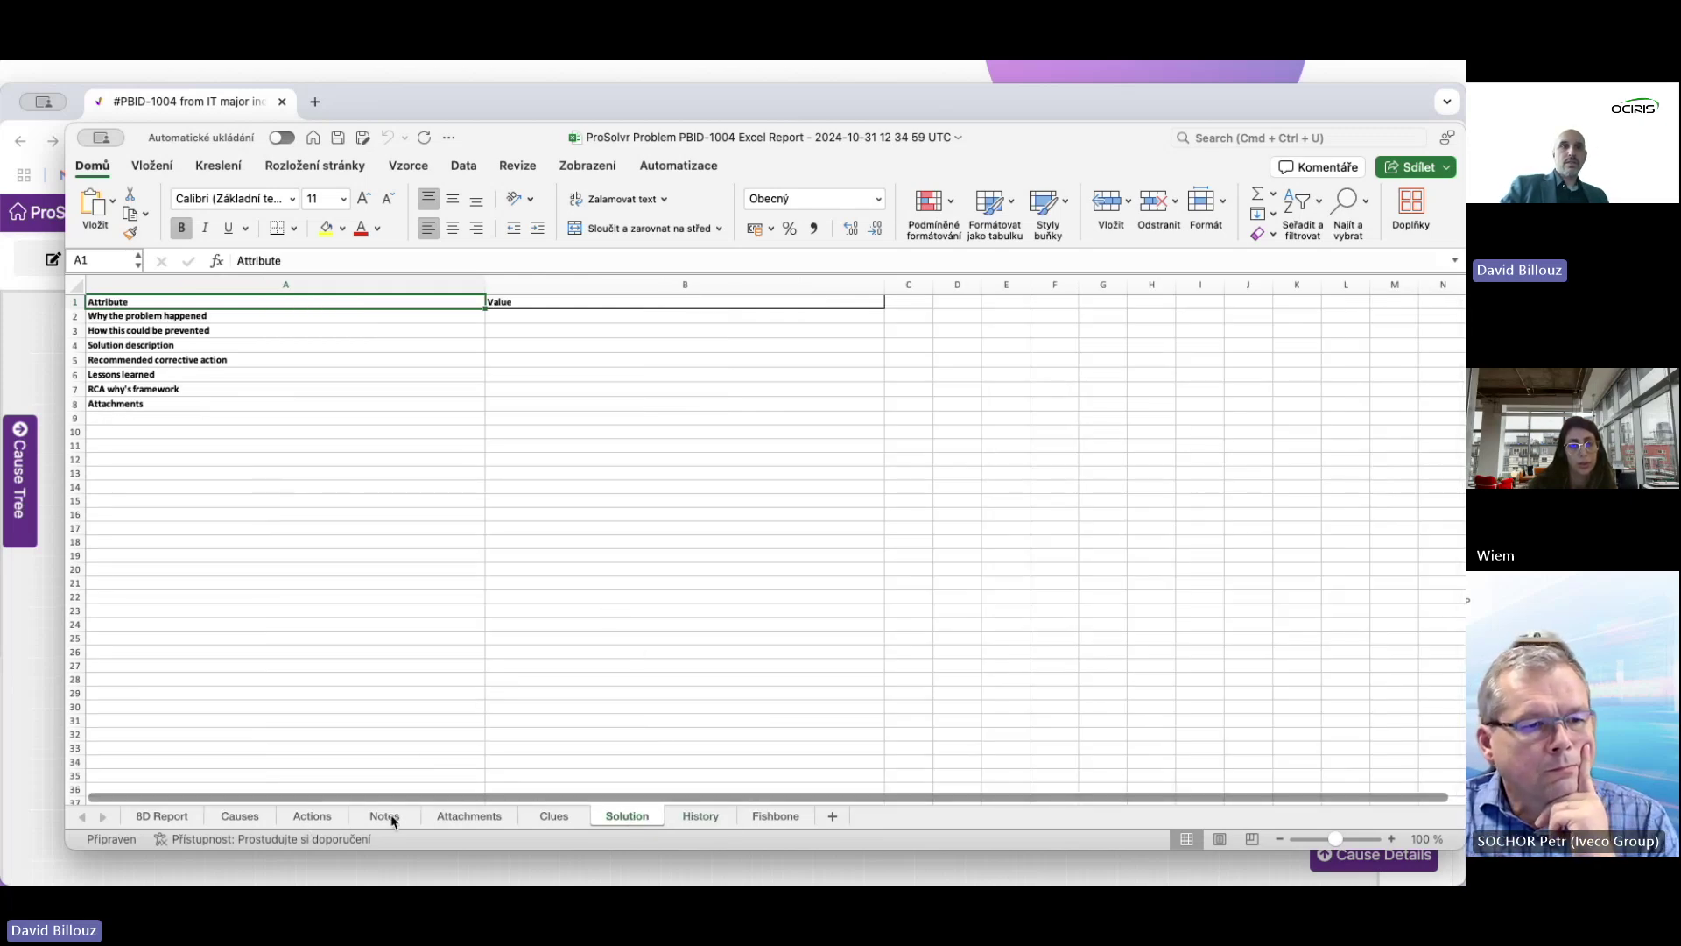
left_click(162, 816)
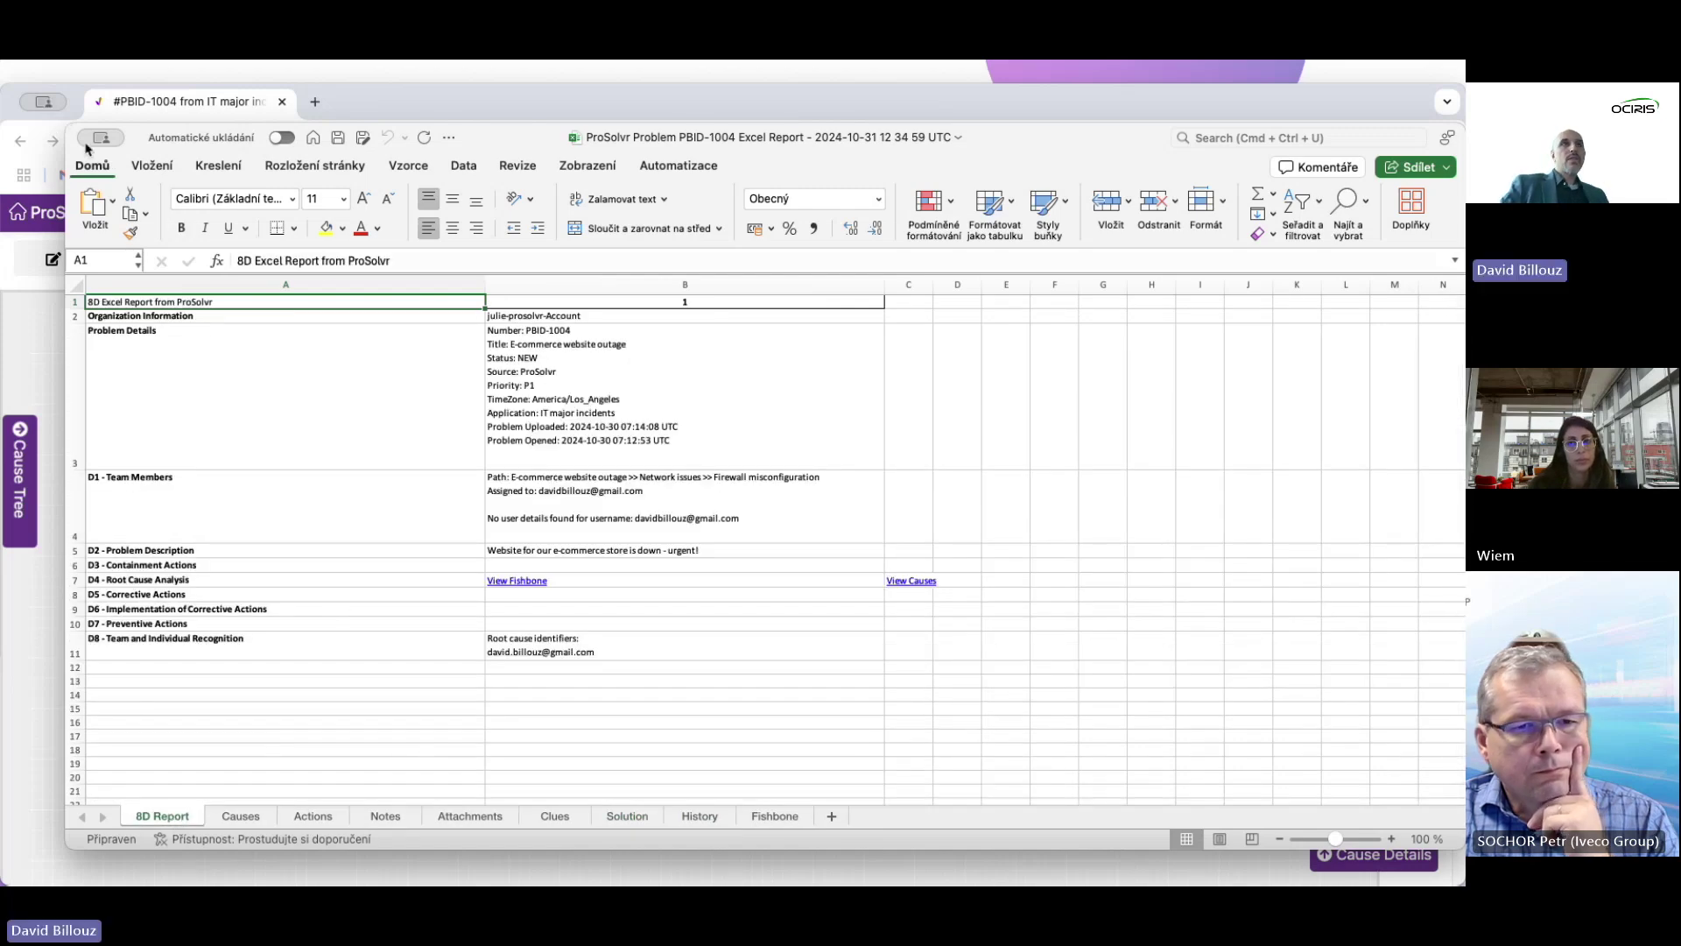
mouse_move(91, 145)
left_click(132, 172)
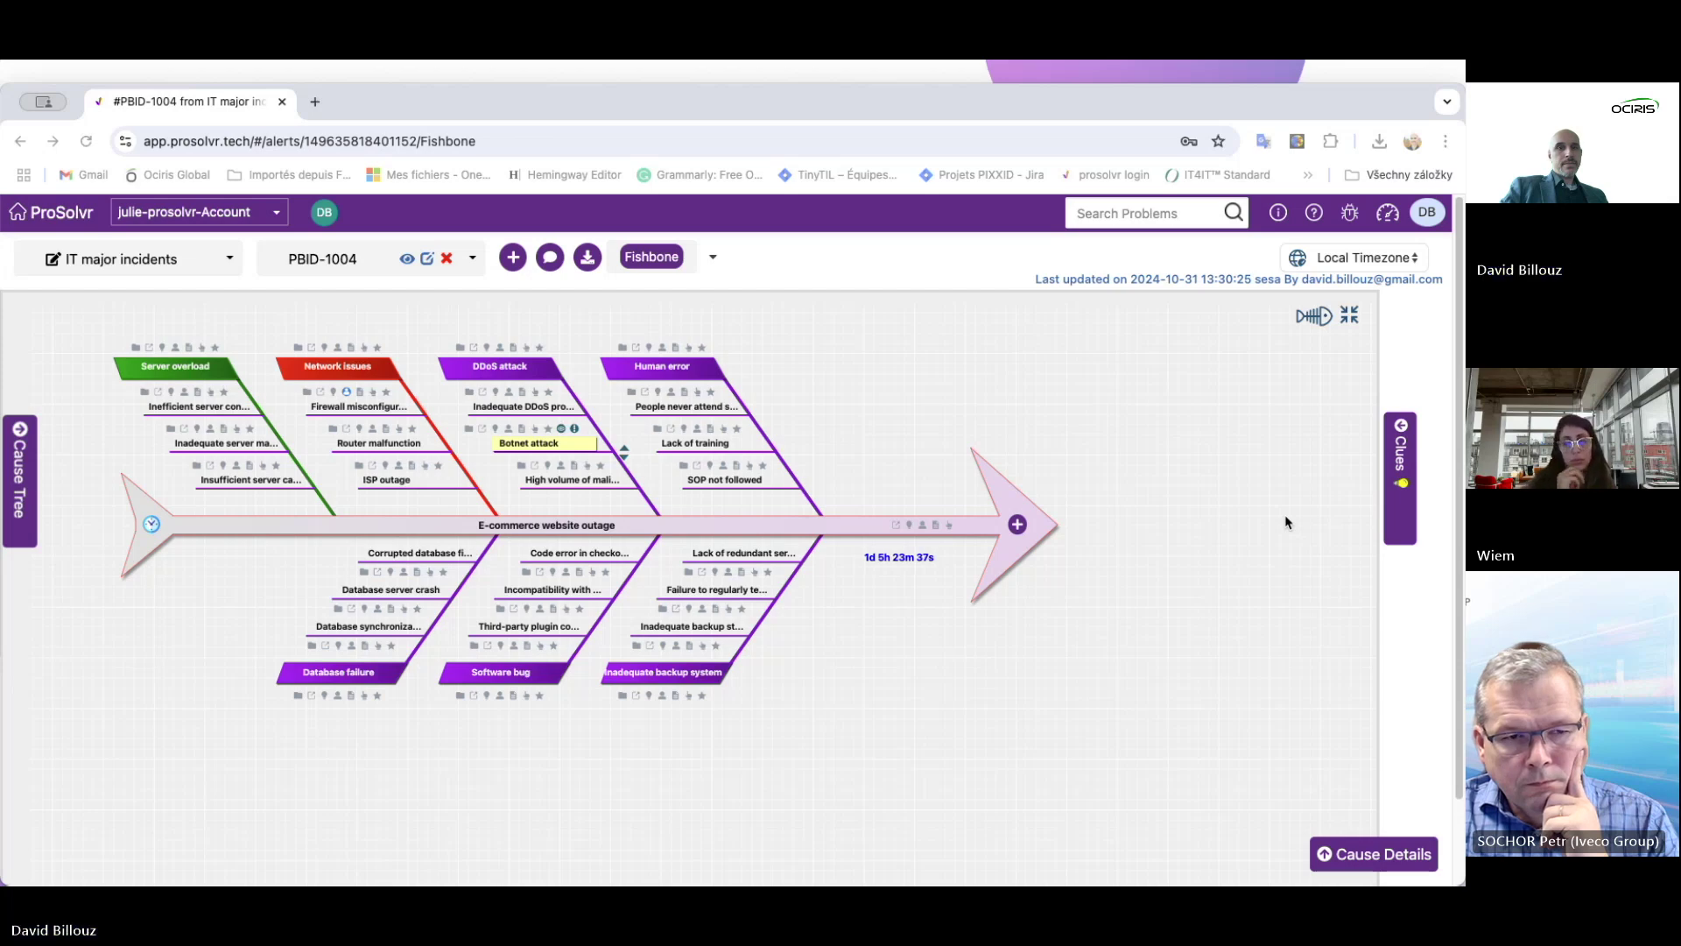
- Check the problem's clues, review all symptoms and the recommendations, and return to the E-commerce website outage fishbone
left_click(1403, 484)
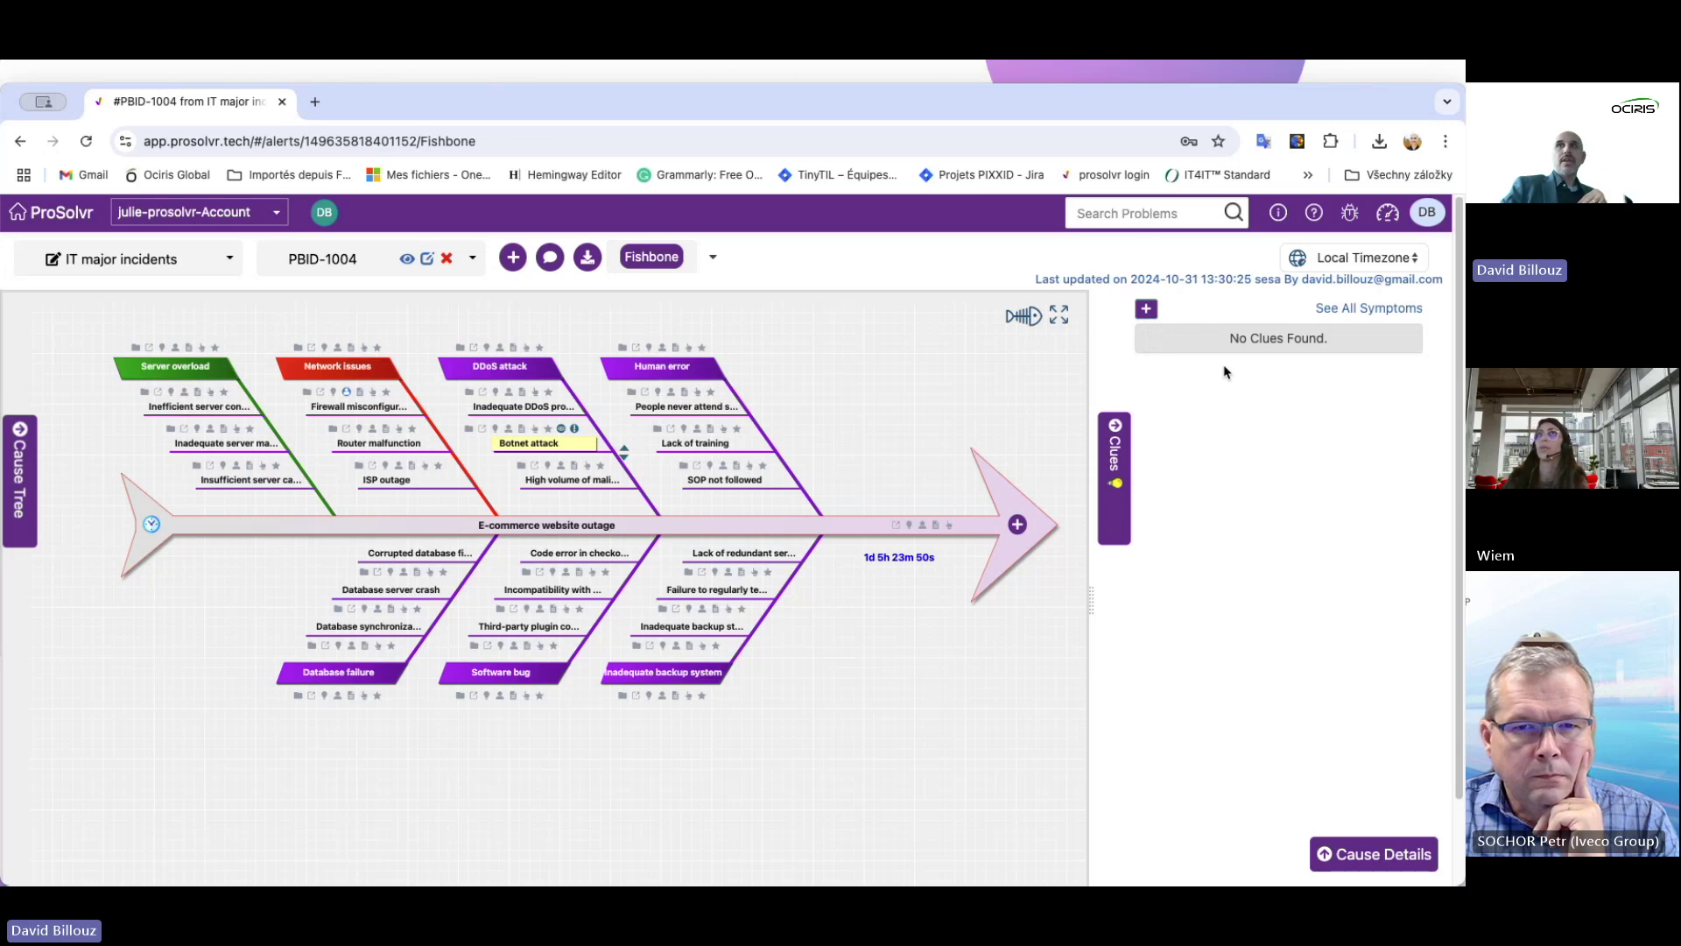
left_click(1346, 310)
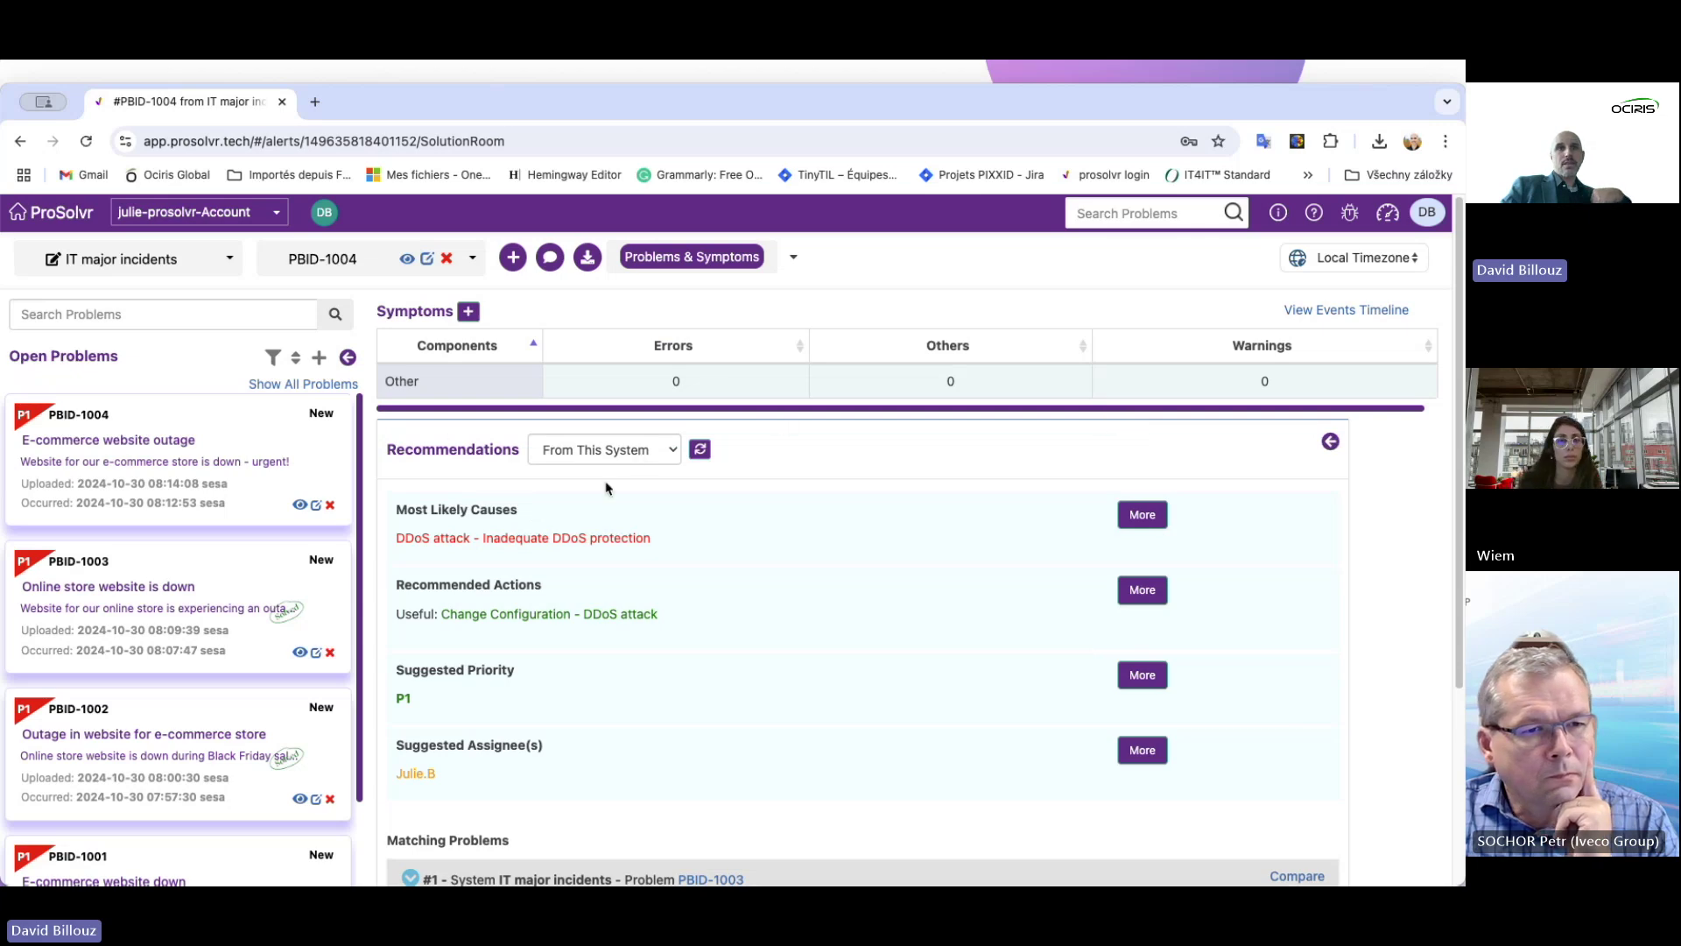
scroll(806, 491, "down", 3)
scroll(807, 491, "up", 3)
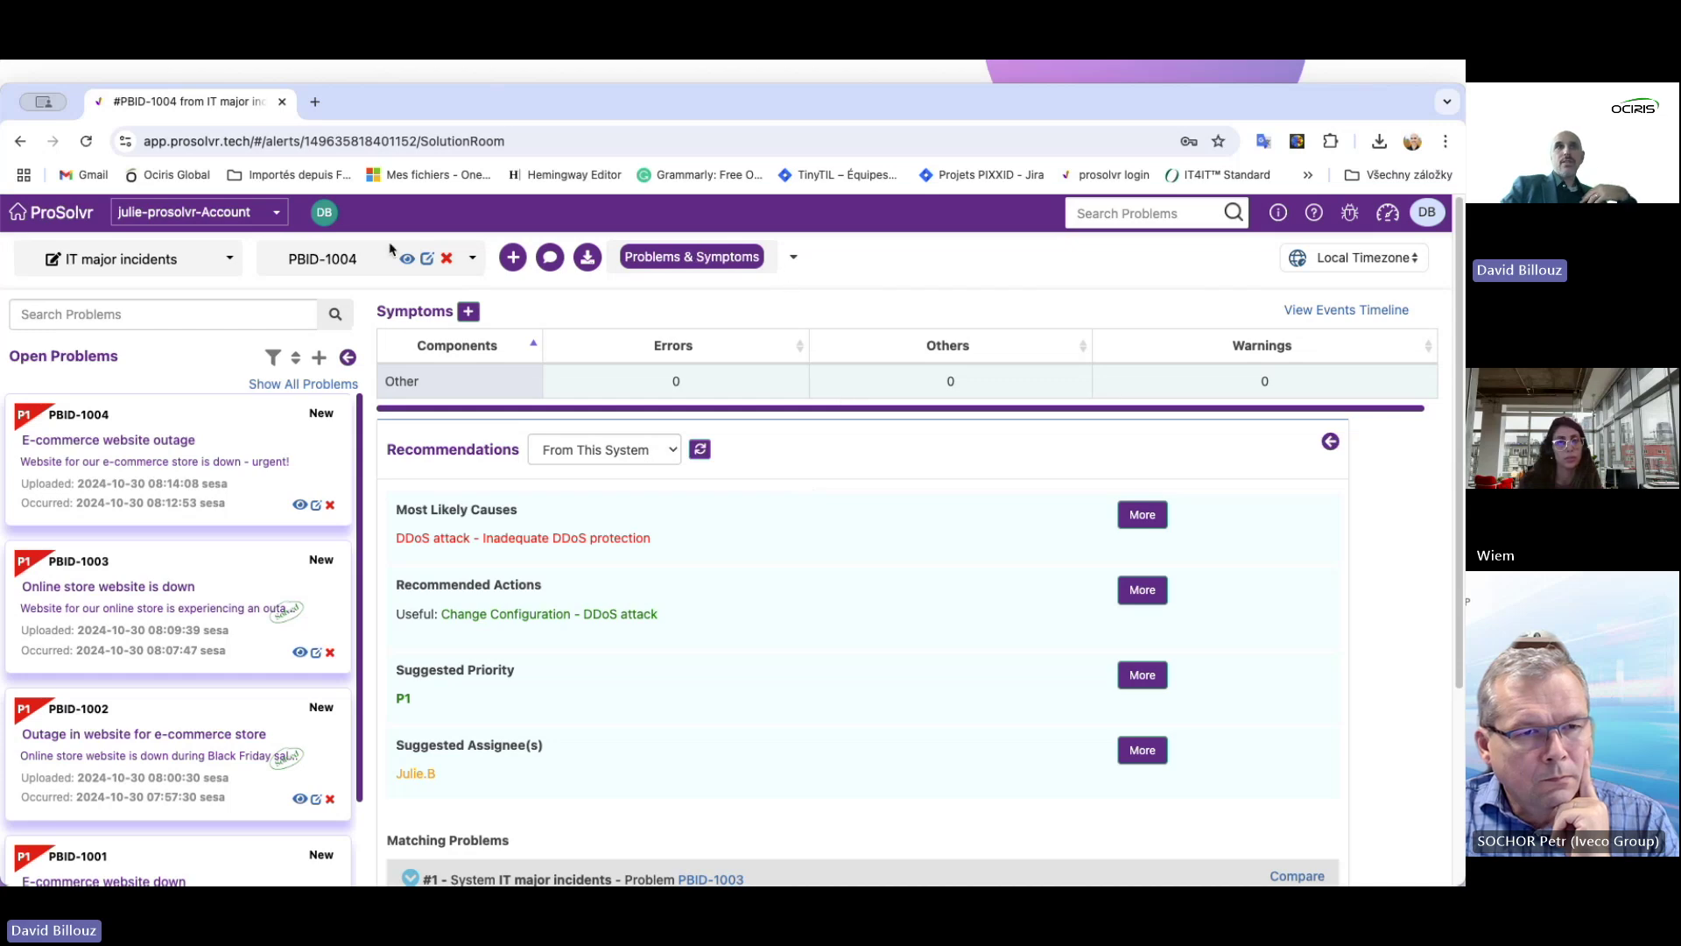
left_click(112, 441)
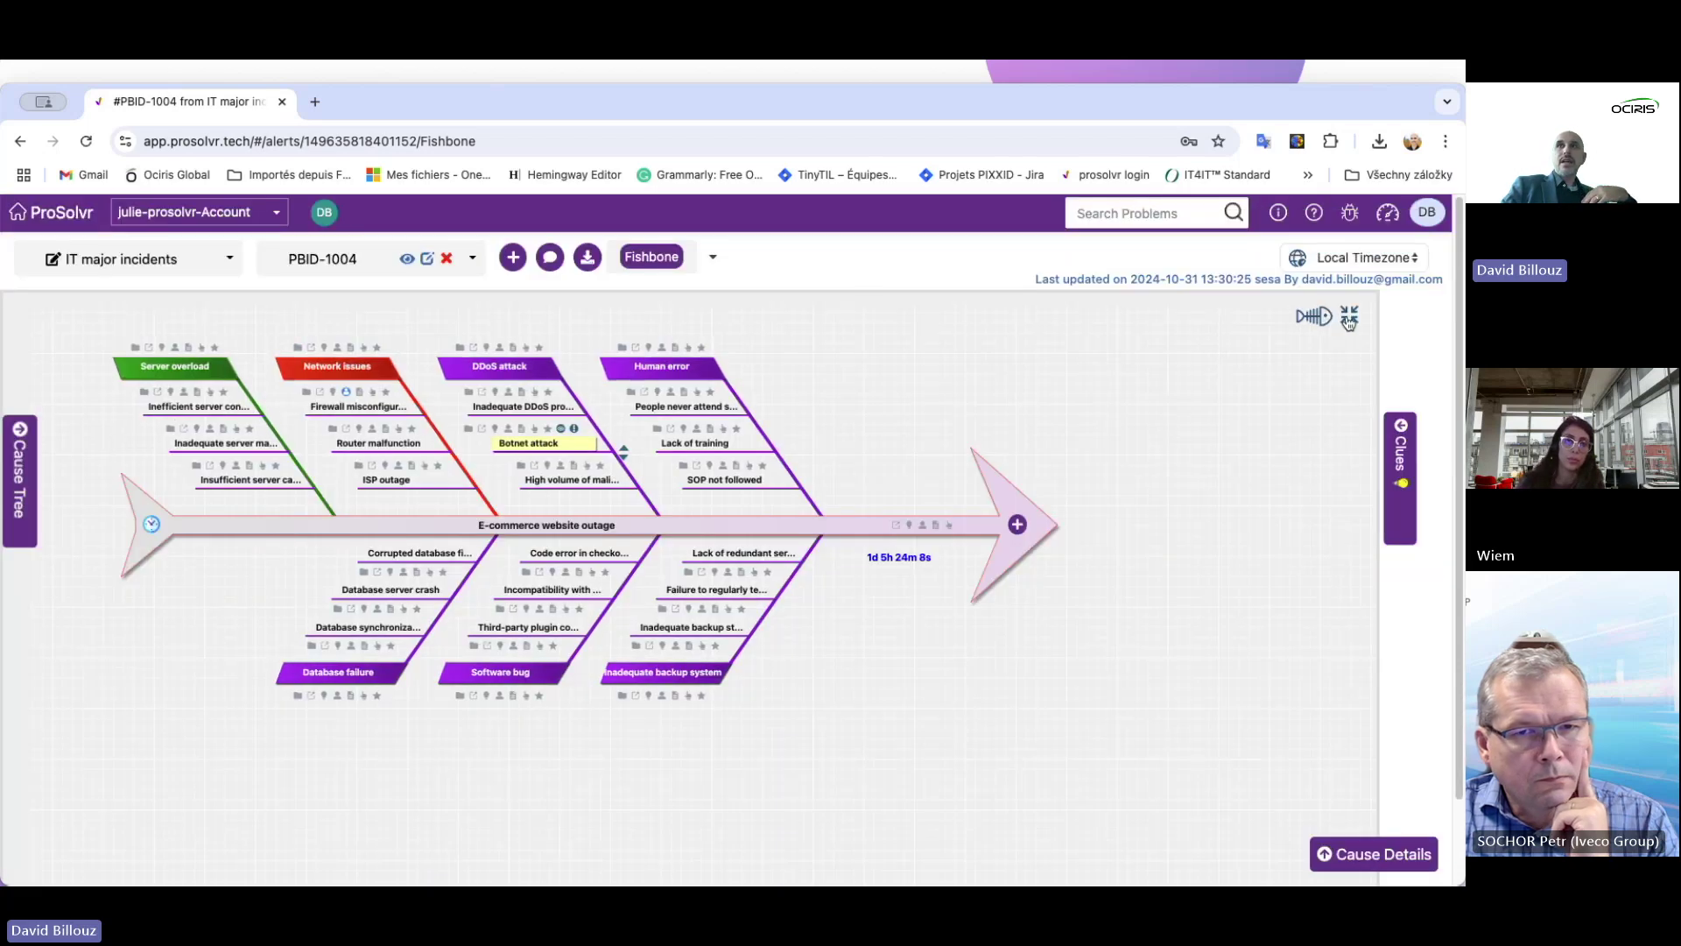
left_click(1322, 316)
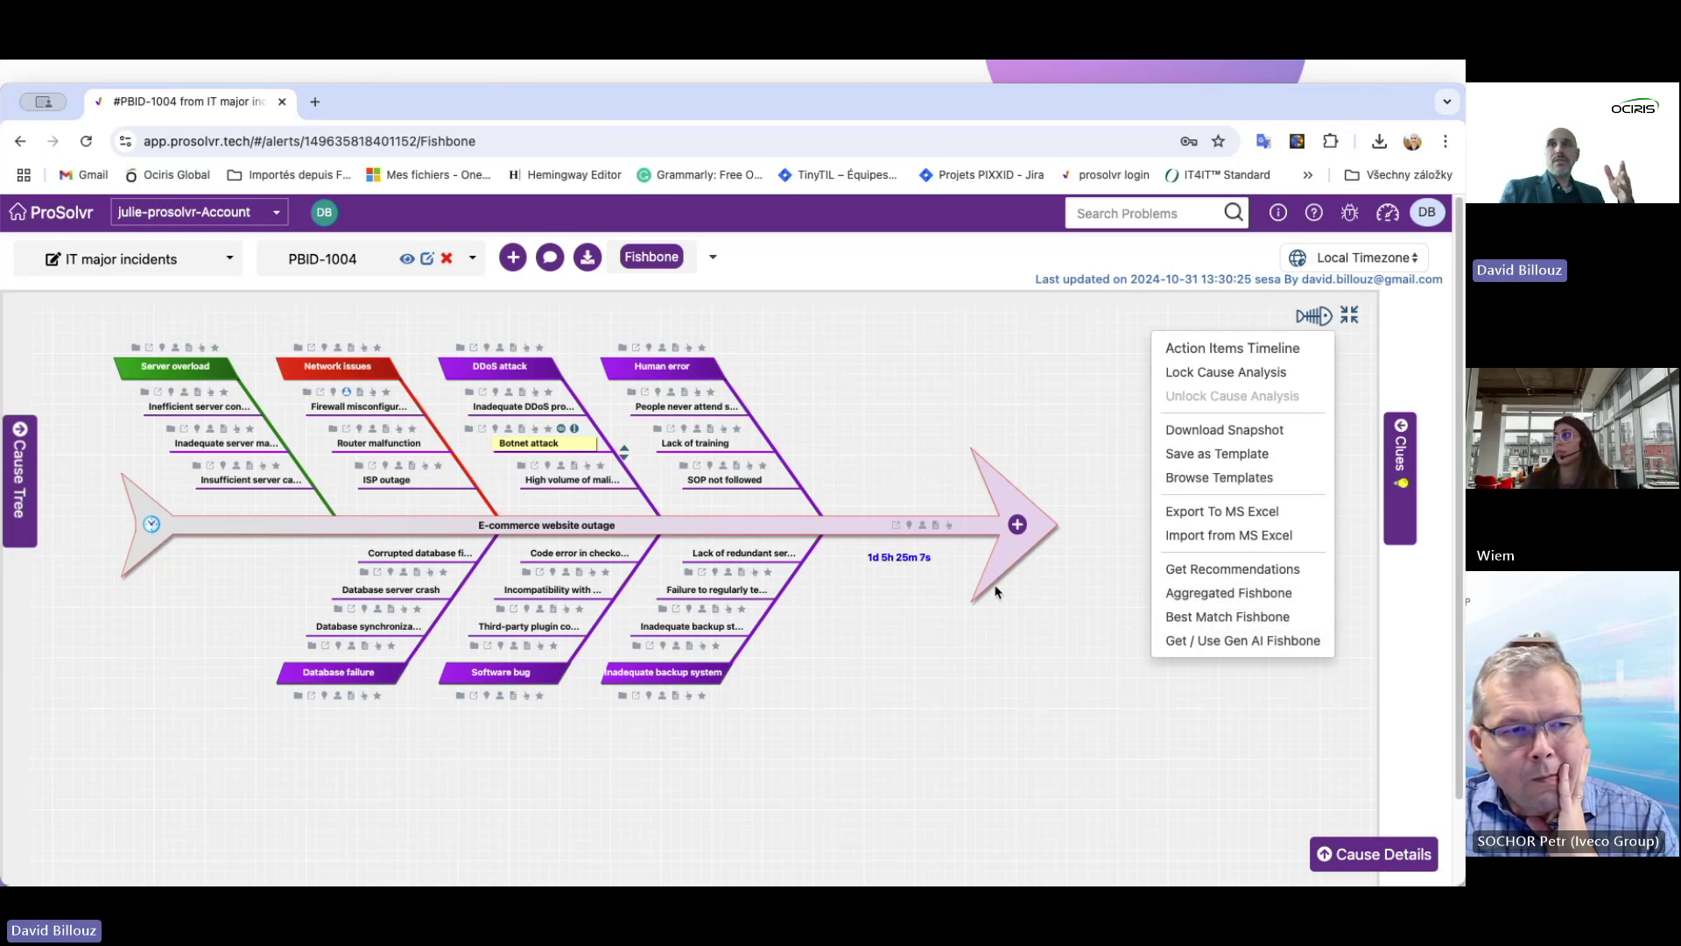
left_click(1059, 627)
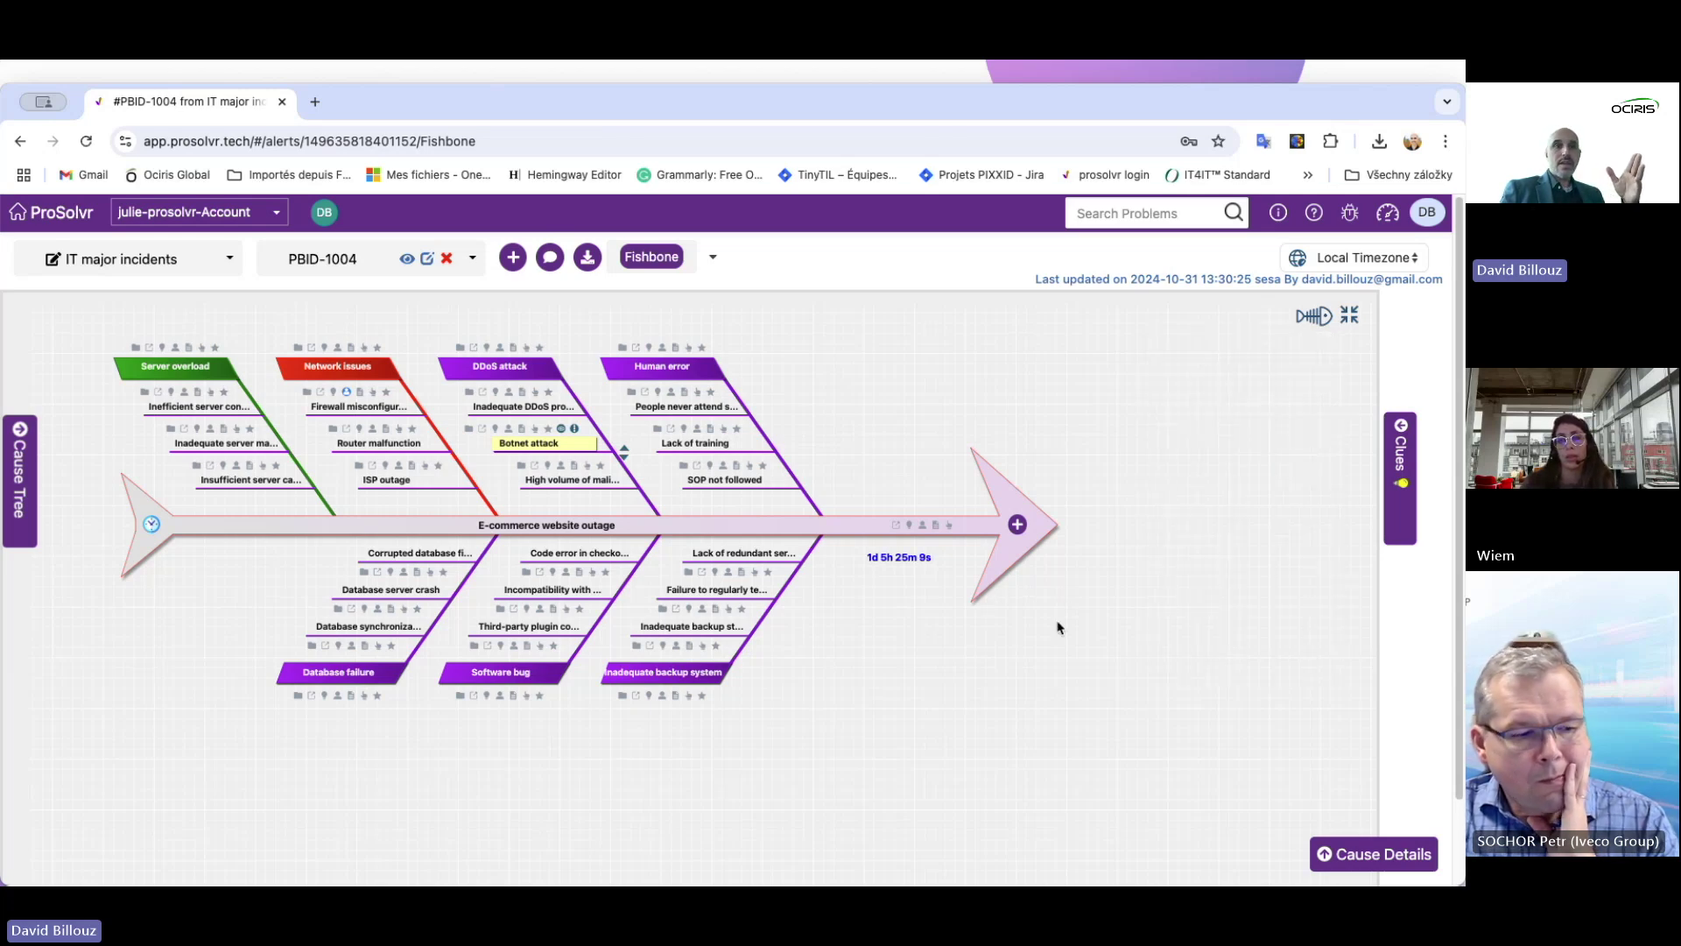
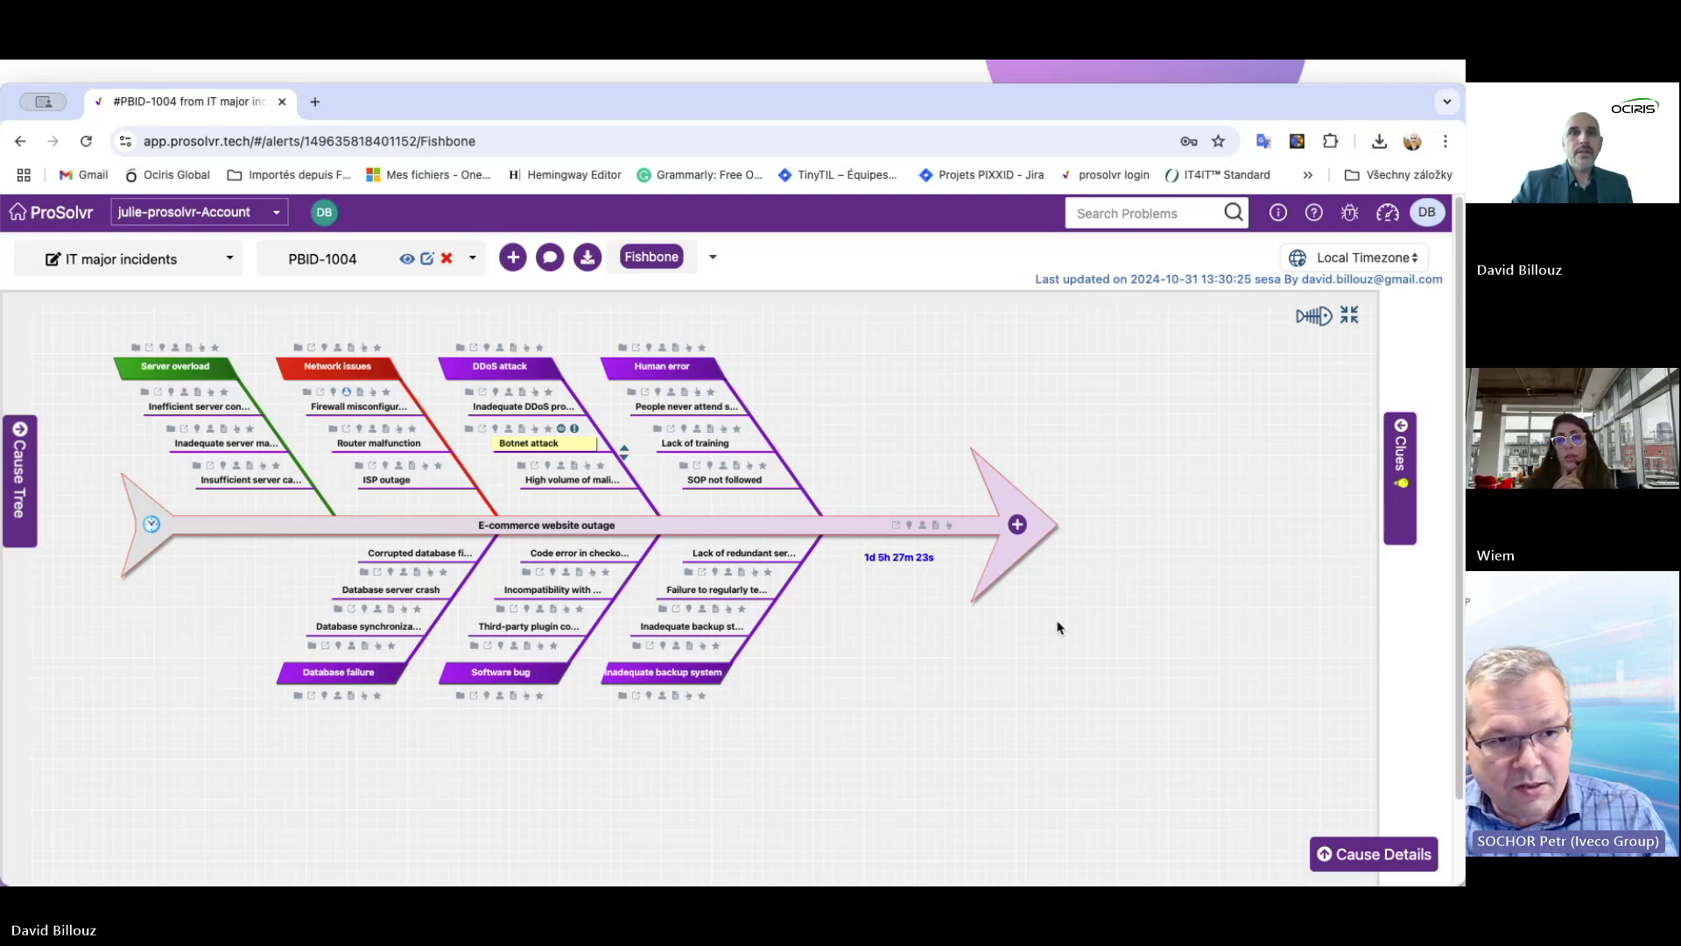
- Switch to the Manufacturing system, open its Chip contamination problem from the open problems, and review the whole fishbone
left_click(231, 262)
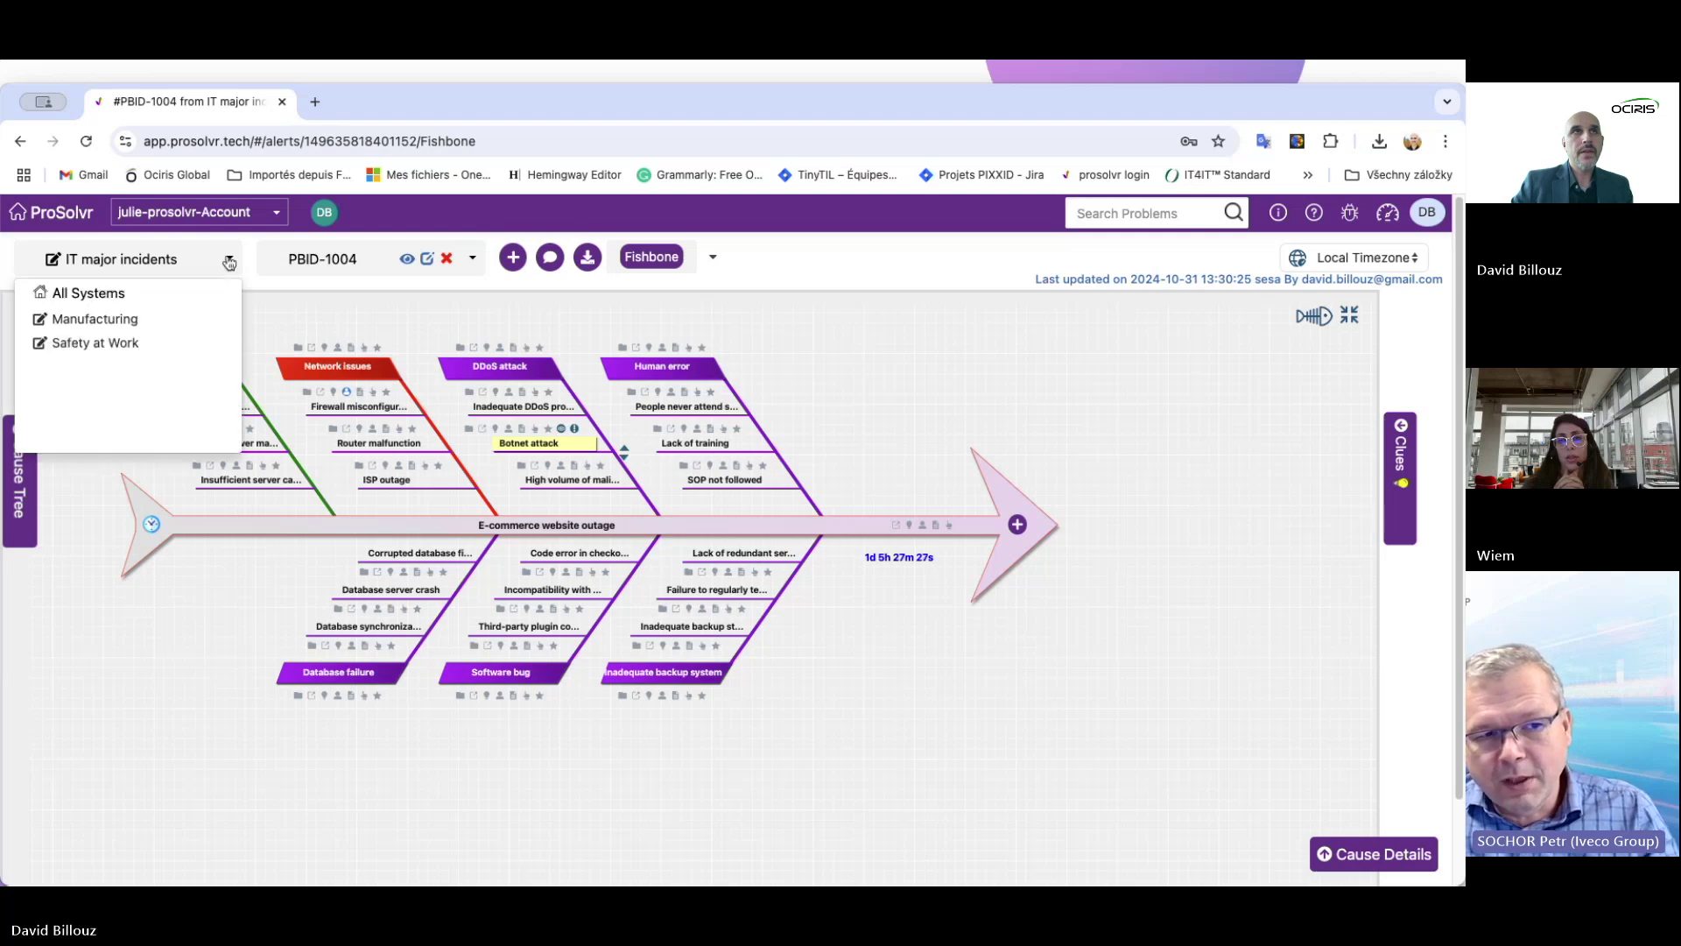
left_click(127, 329)
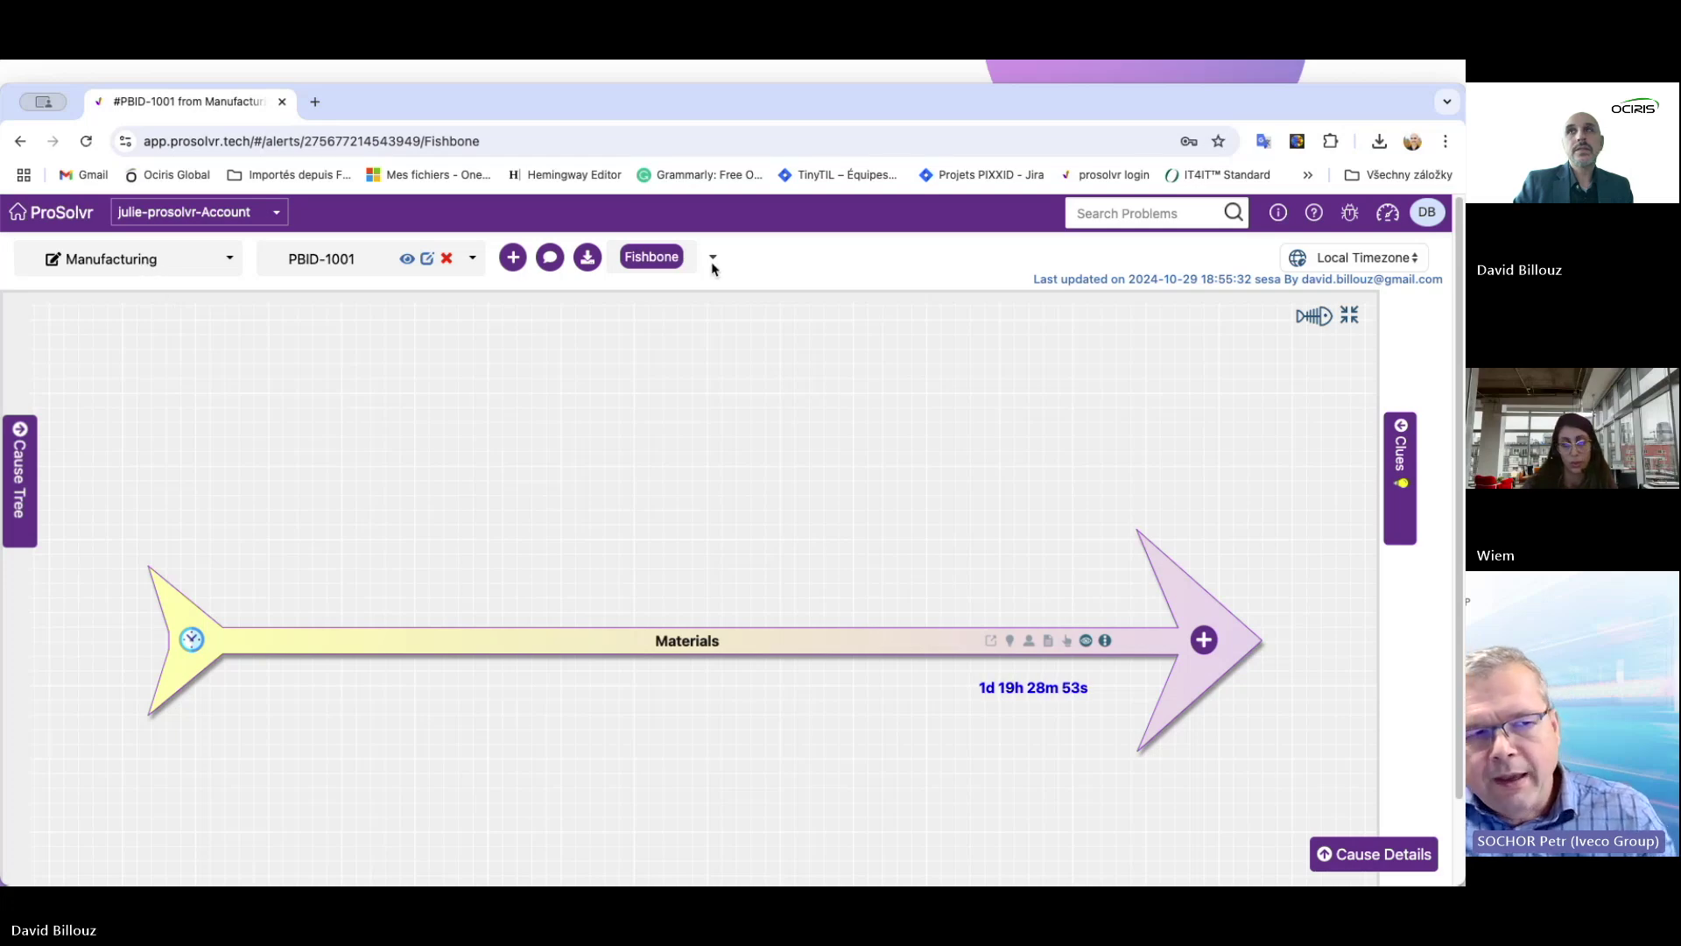
left_click(58, 215)
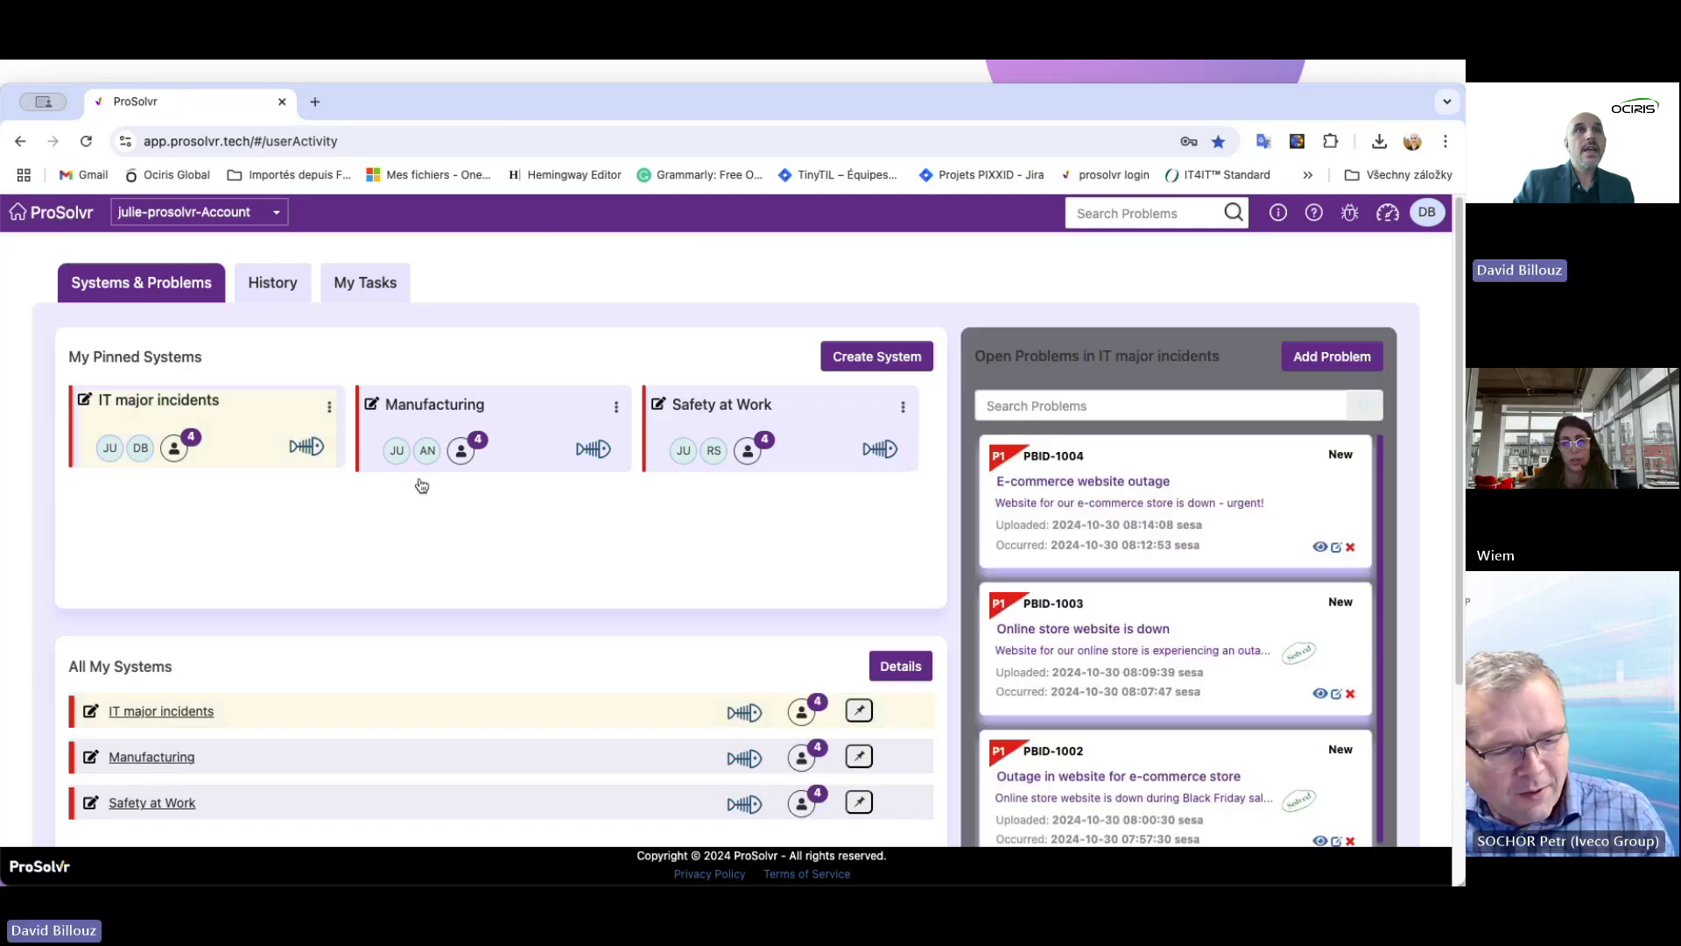
left_click(435, 410)
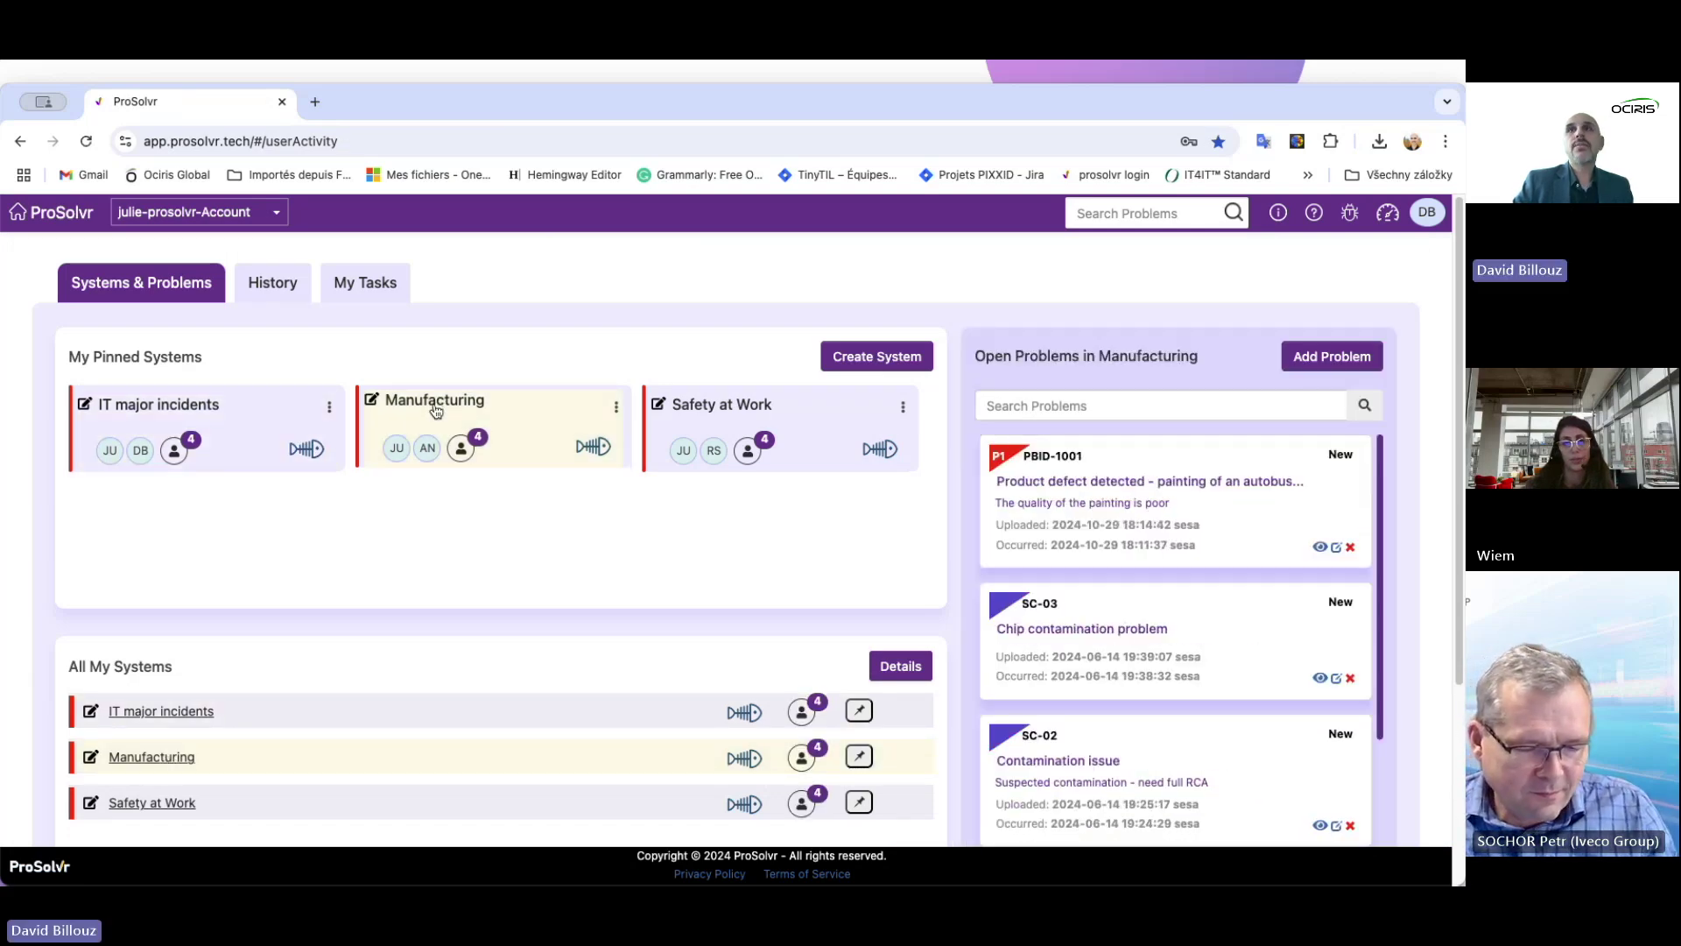
scroll(1183, 563, "down", 2)
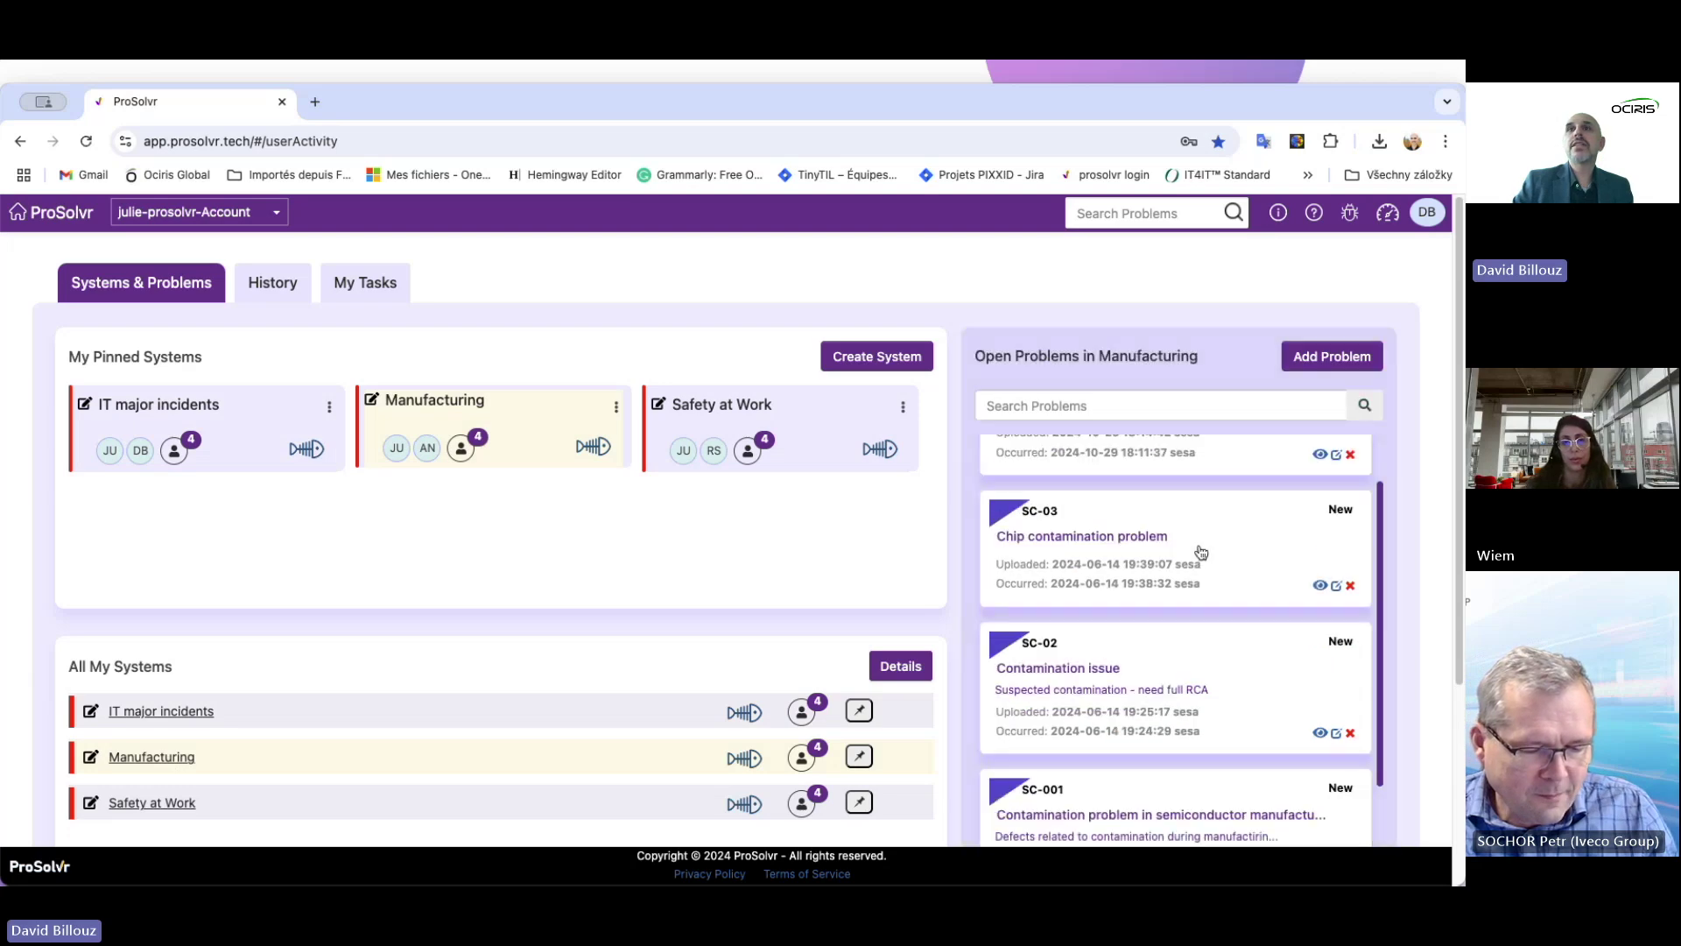
scroll(1204, 561, "down", 2)
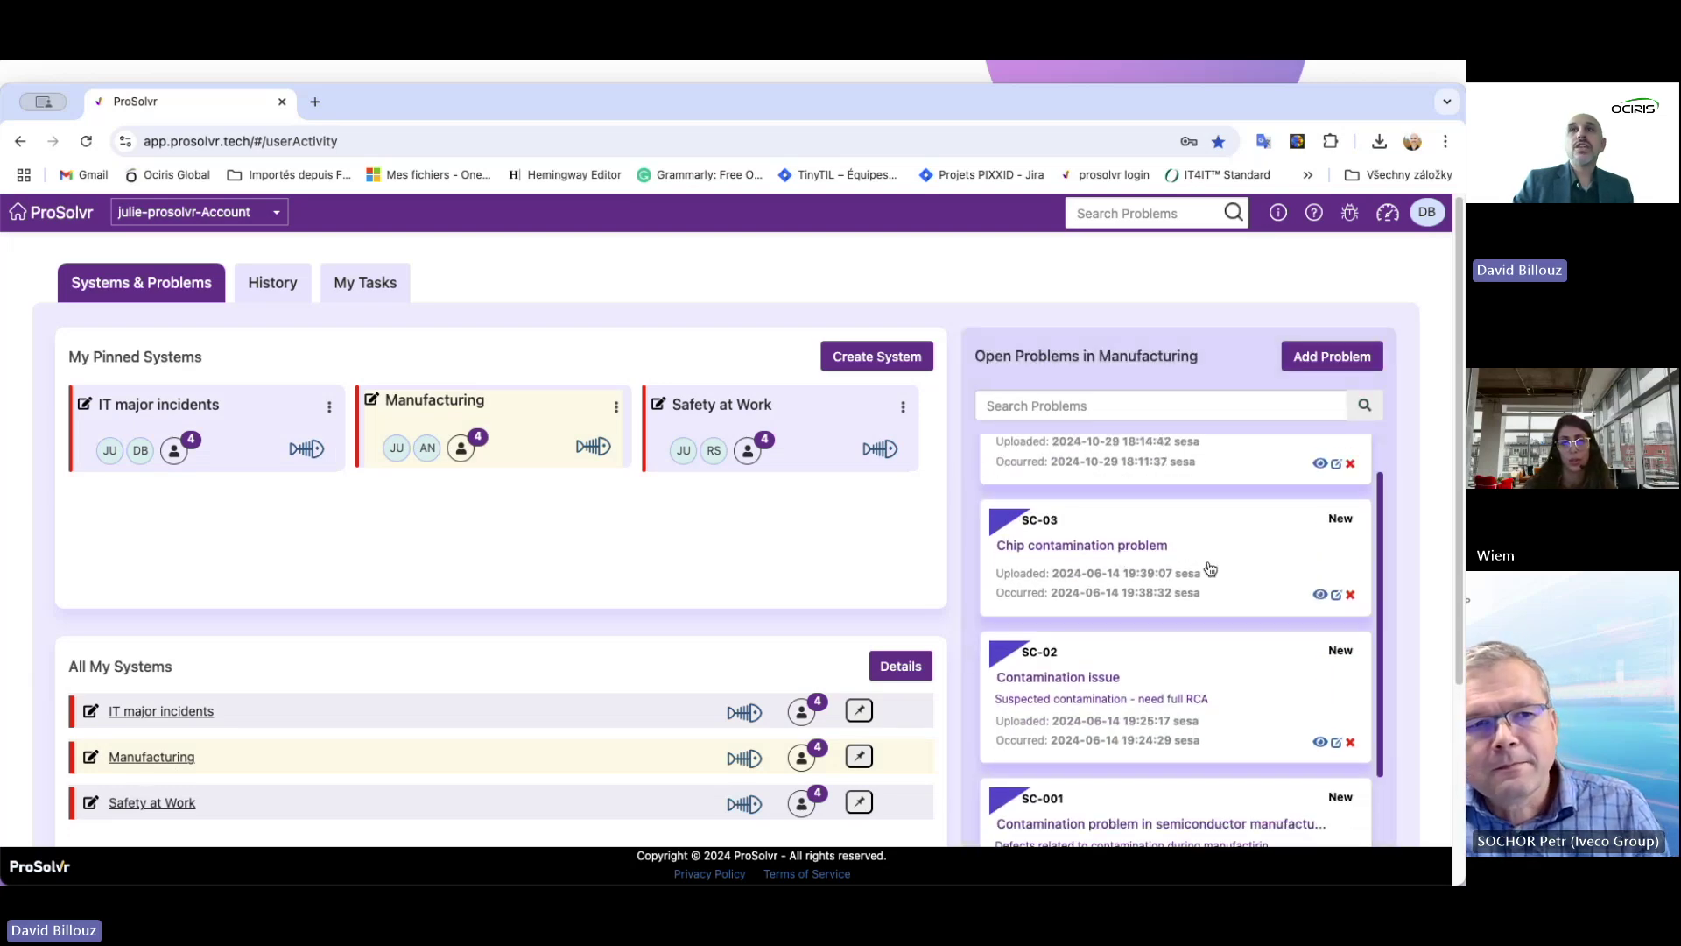
scroll(1149, 536, "up", 3)
left_click(1108, 588)
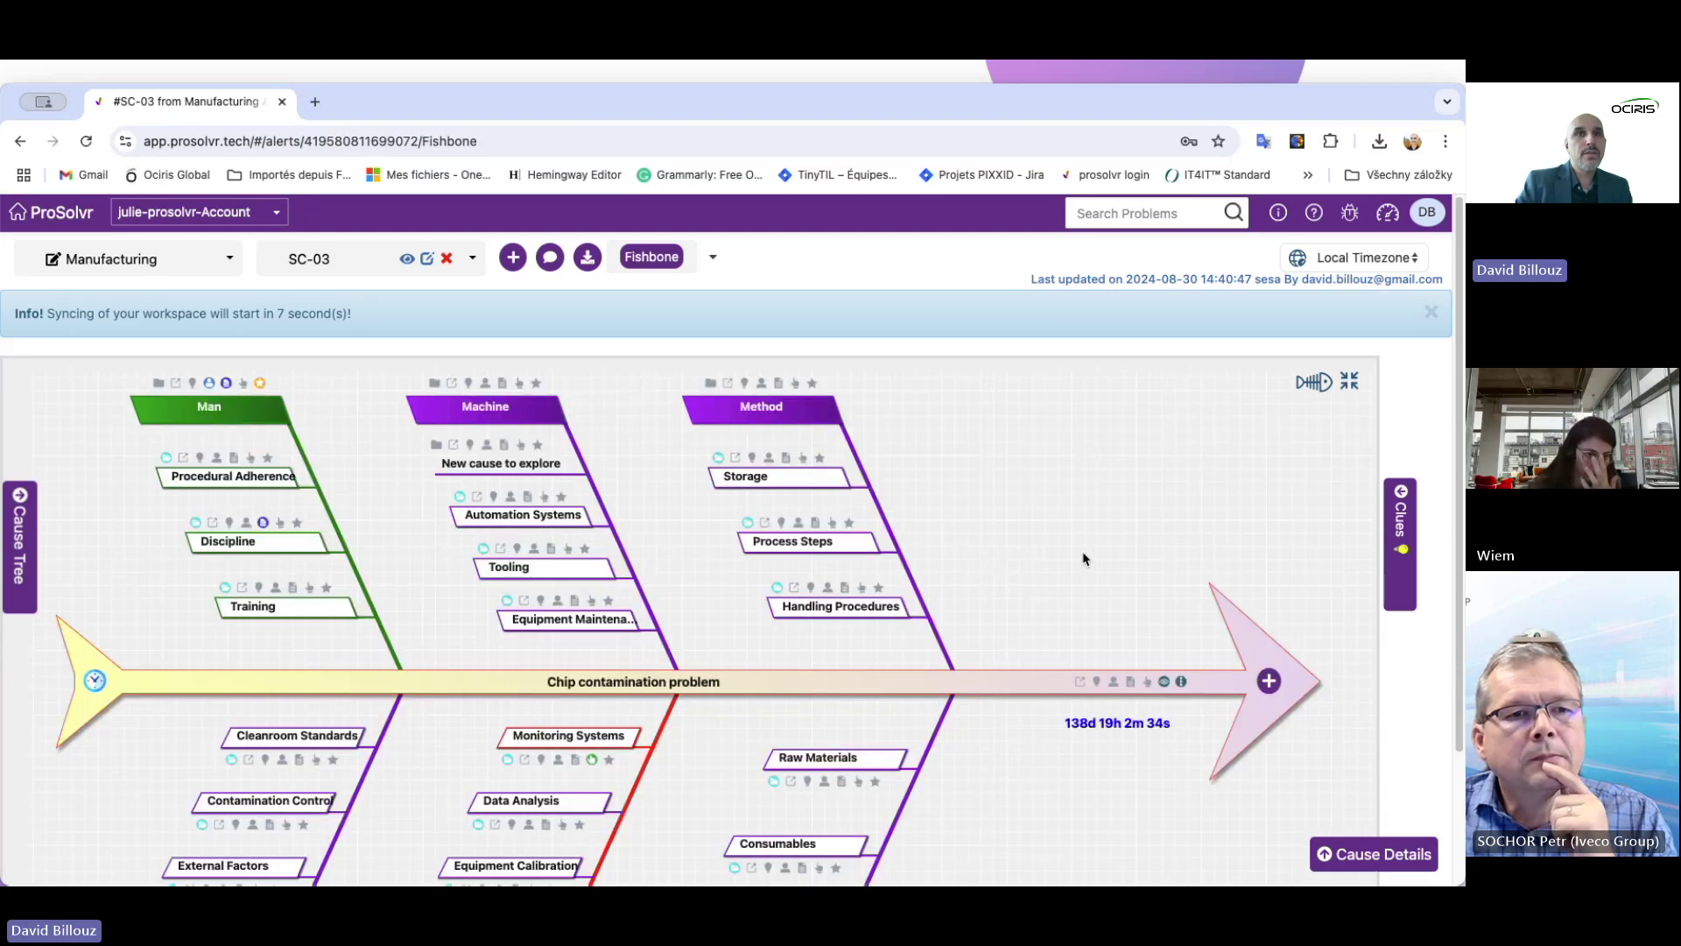
scroll(1085, 449, "down", 5)
scroll(1101, 451, "up", 2)
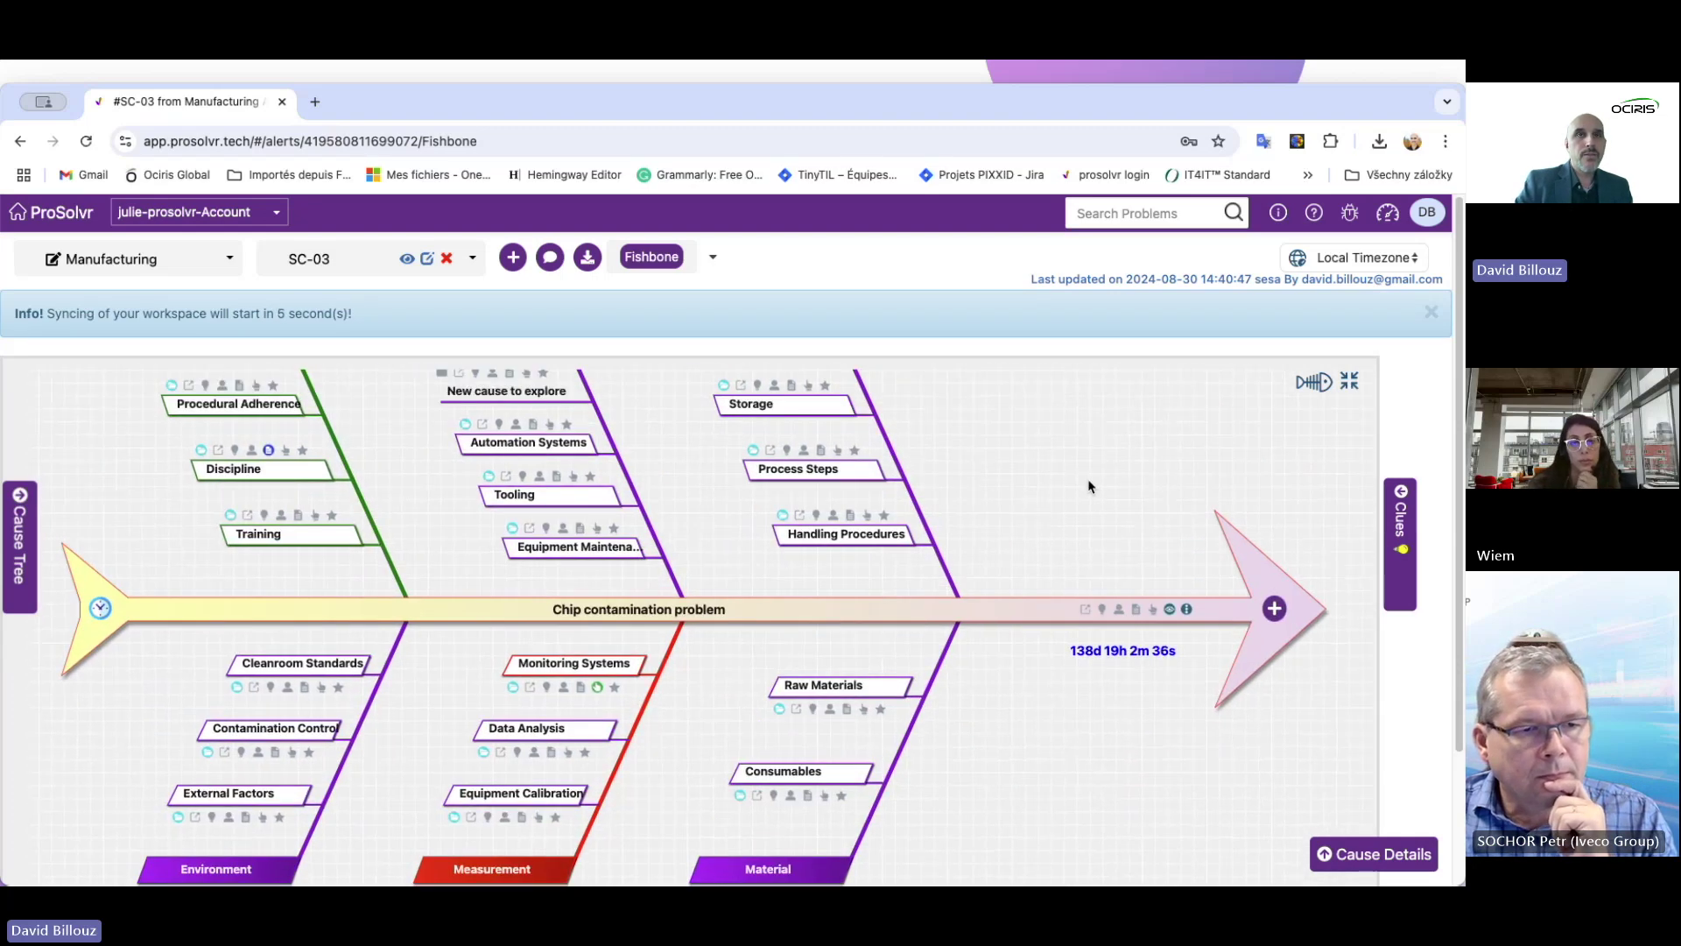
scroll(1064, 502, "down", 4)
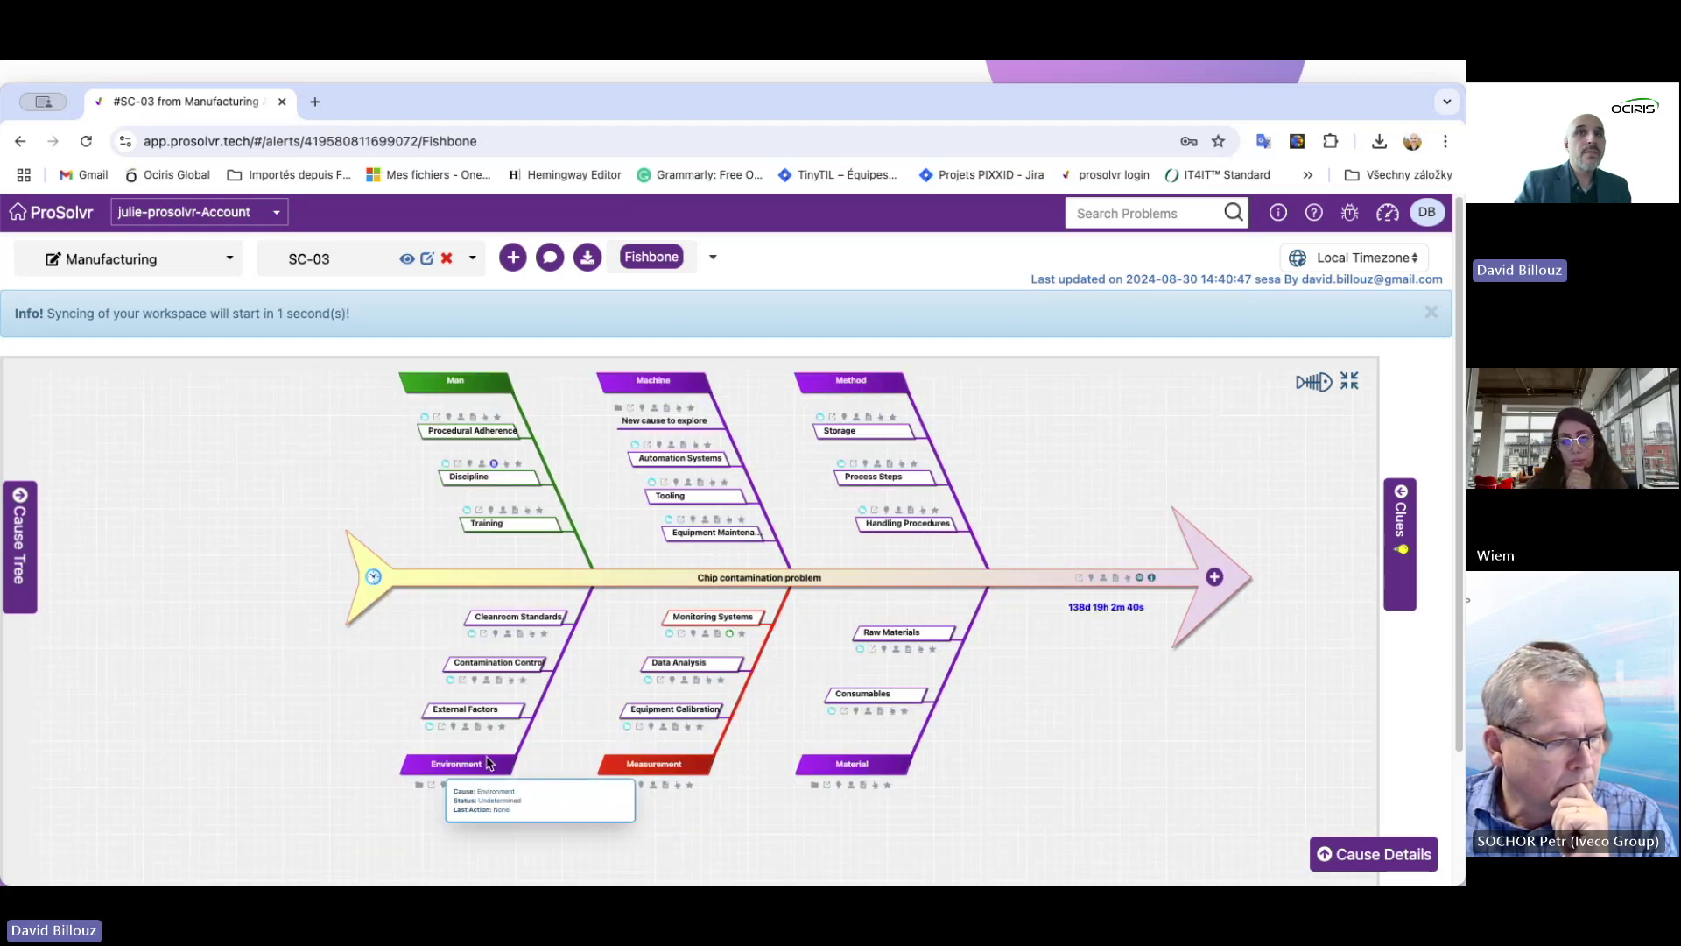
mouse_move(886, 765)
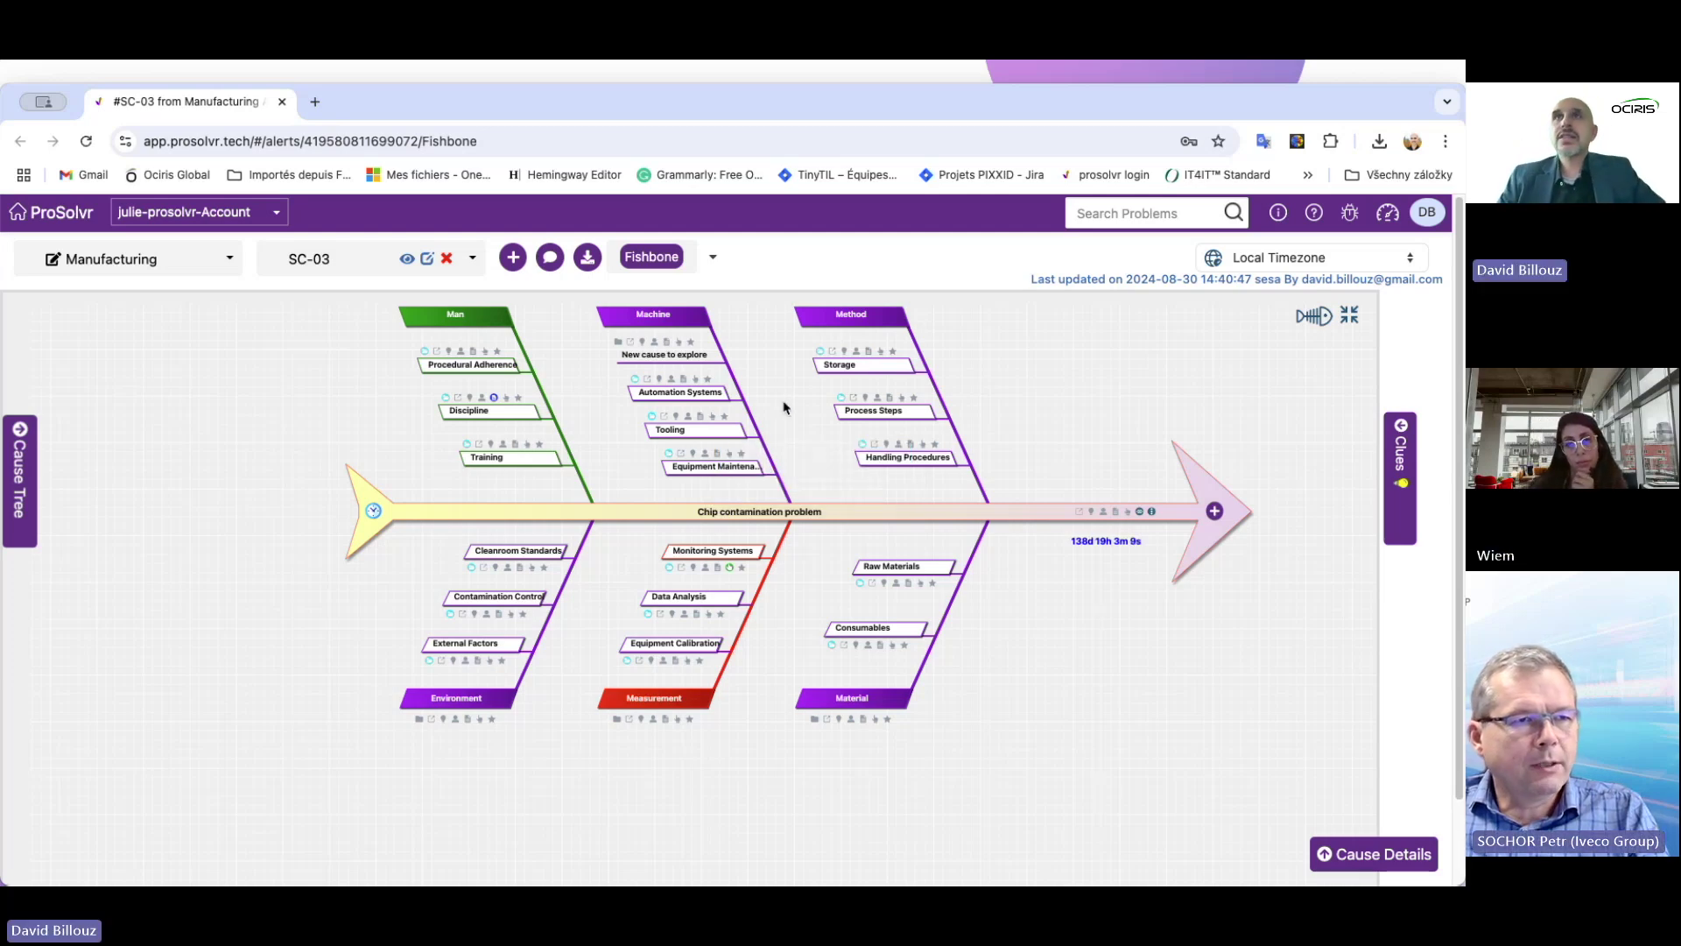
- Browse the fishbone templates available in this system and in this account, and return to the Chip contamination problem fishbone
left_click(1313, 317)
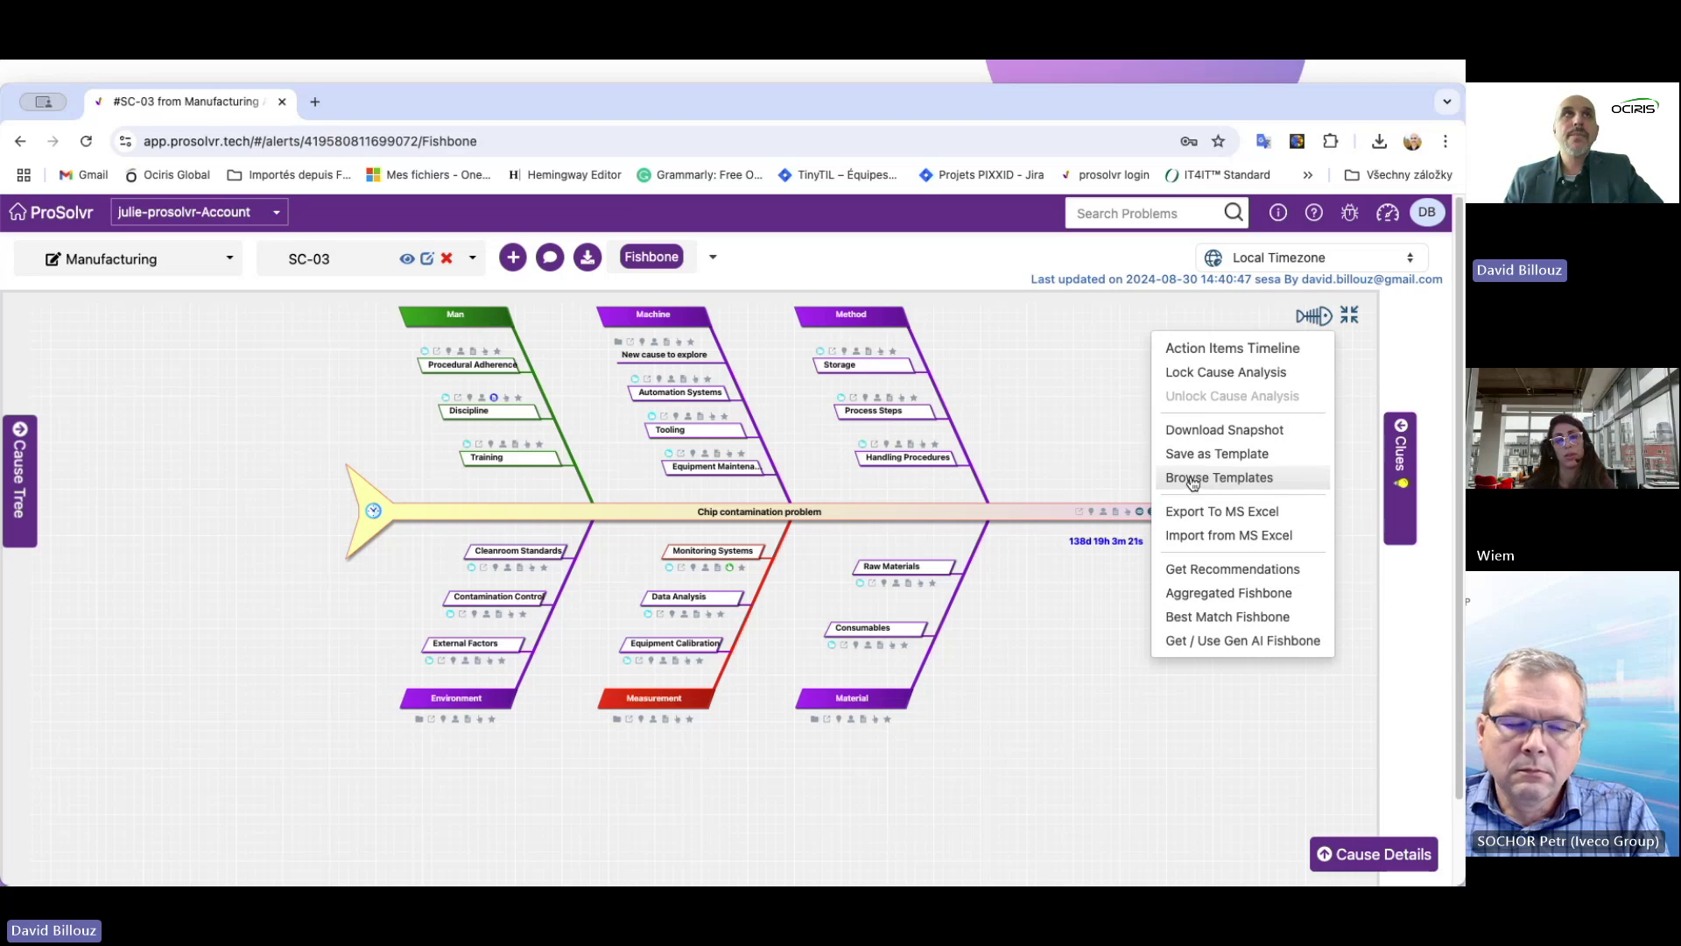
left_click(1193, 482)
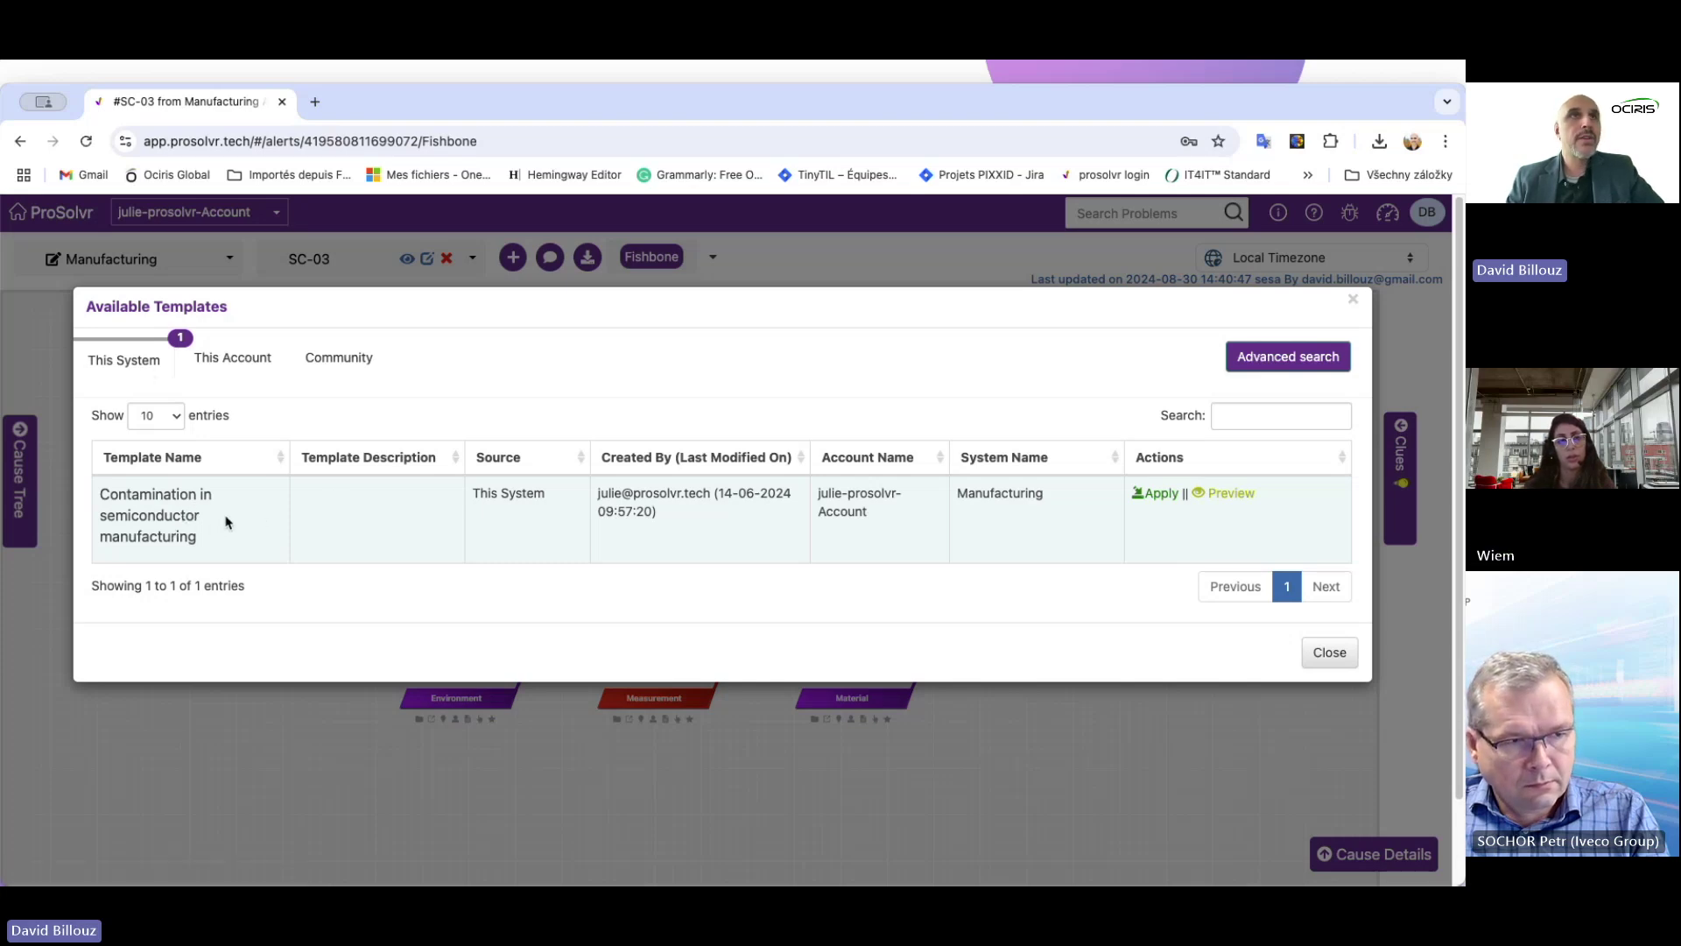
left_click(233, 359)
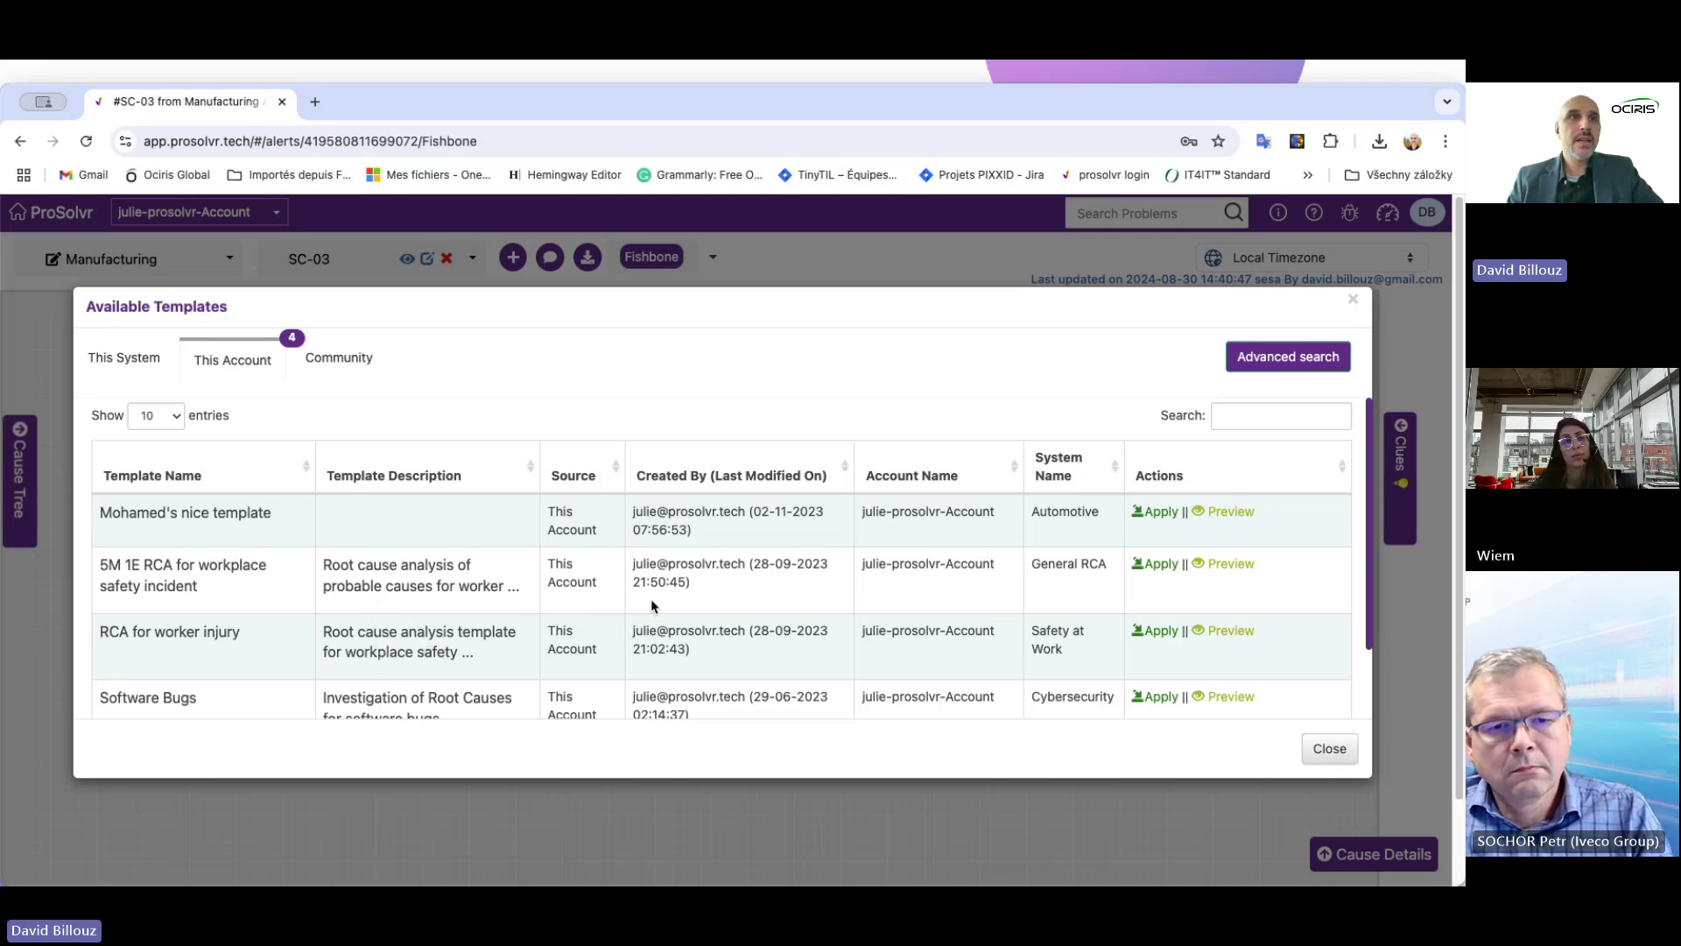
scroll(667, 601, "down", 2)
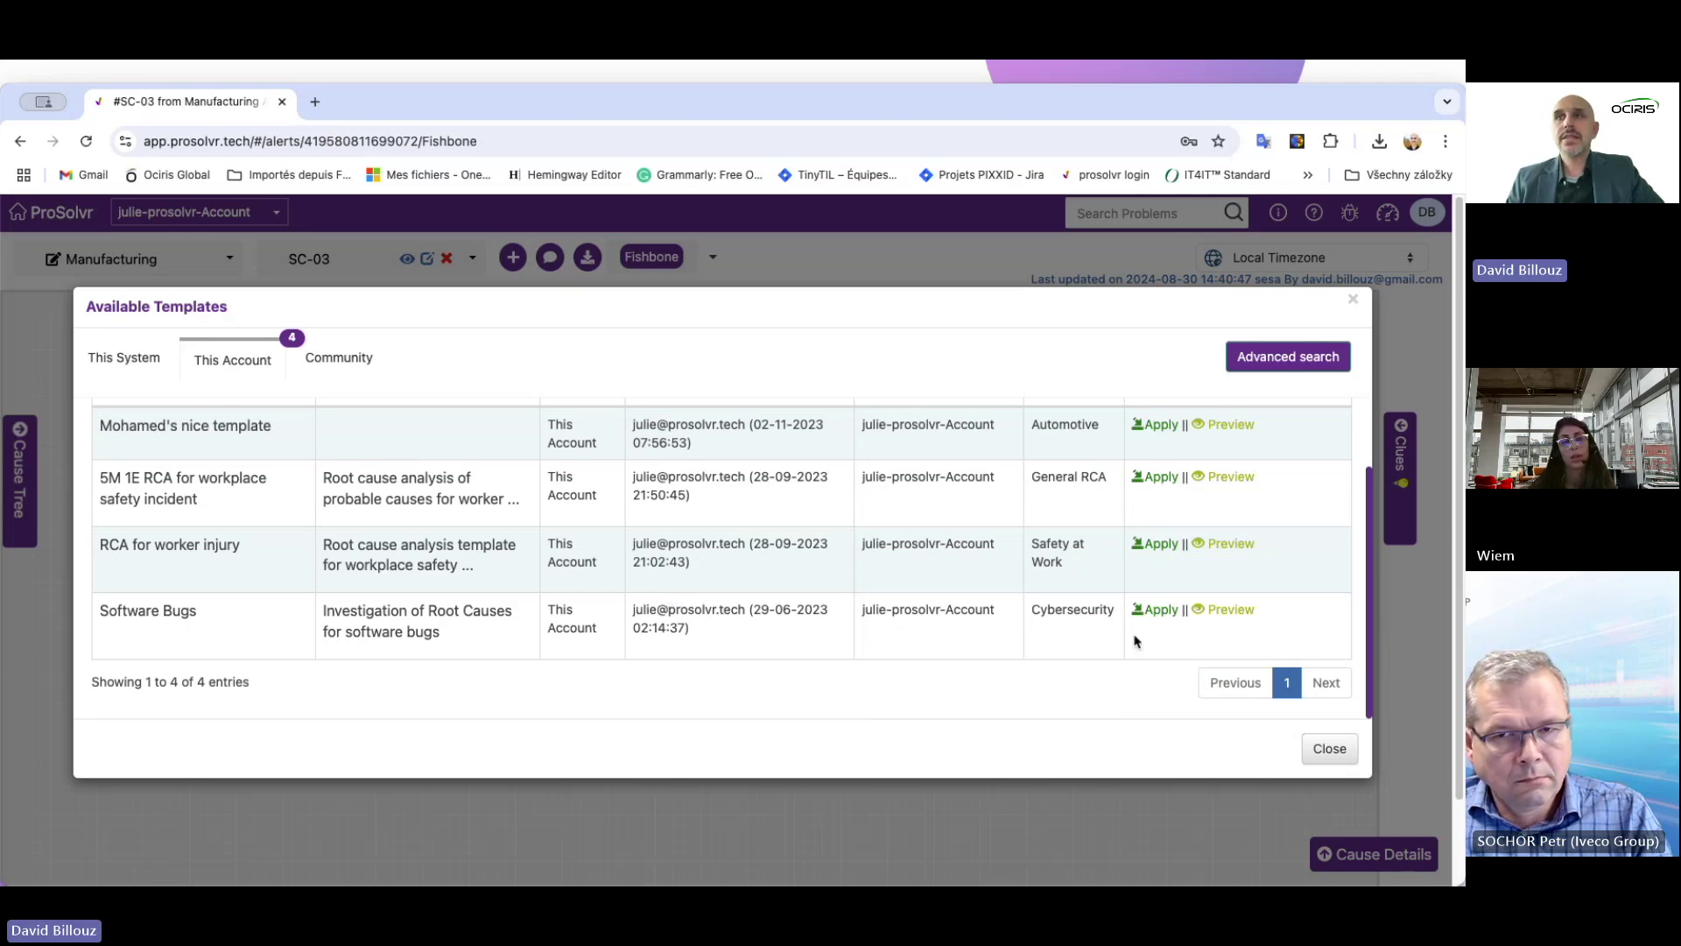
left_click(1317, 758)
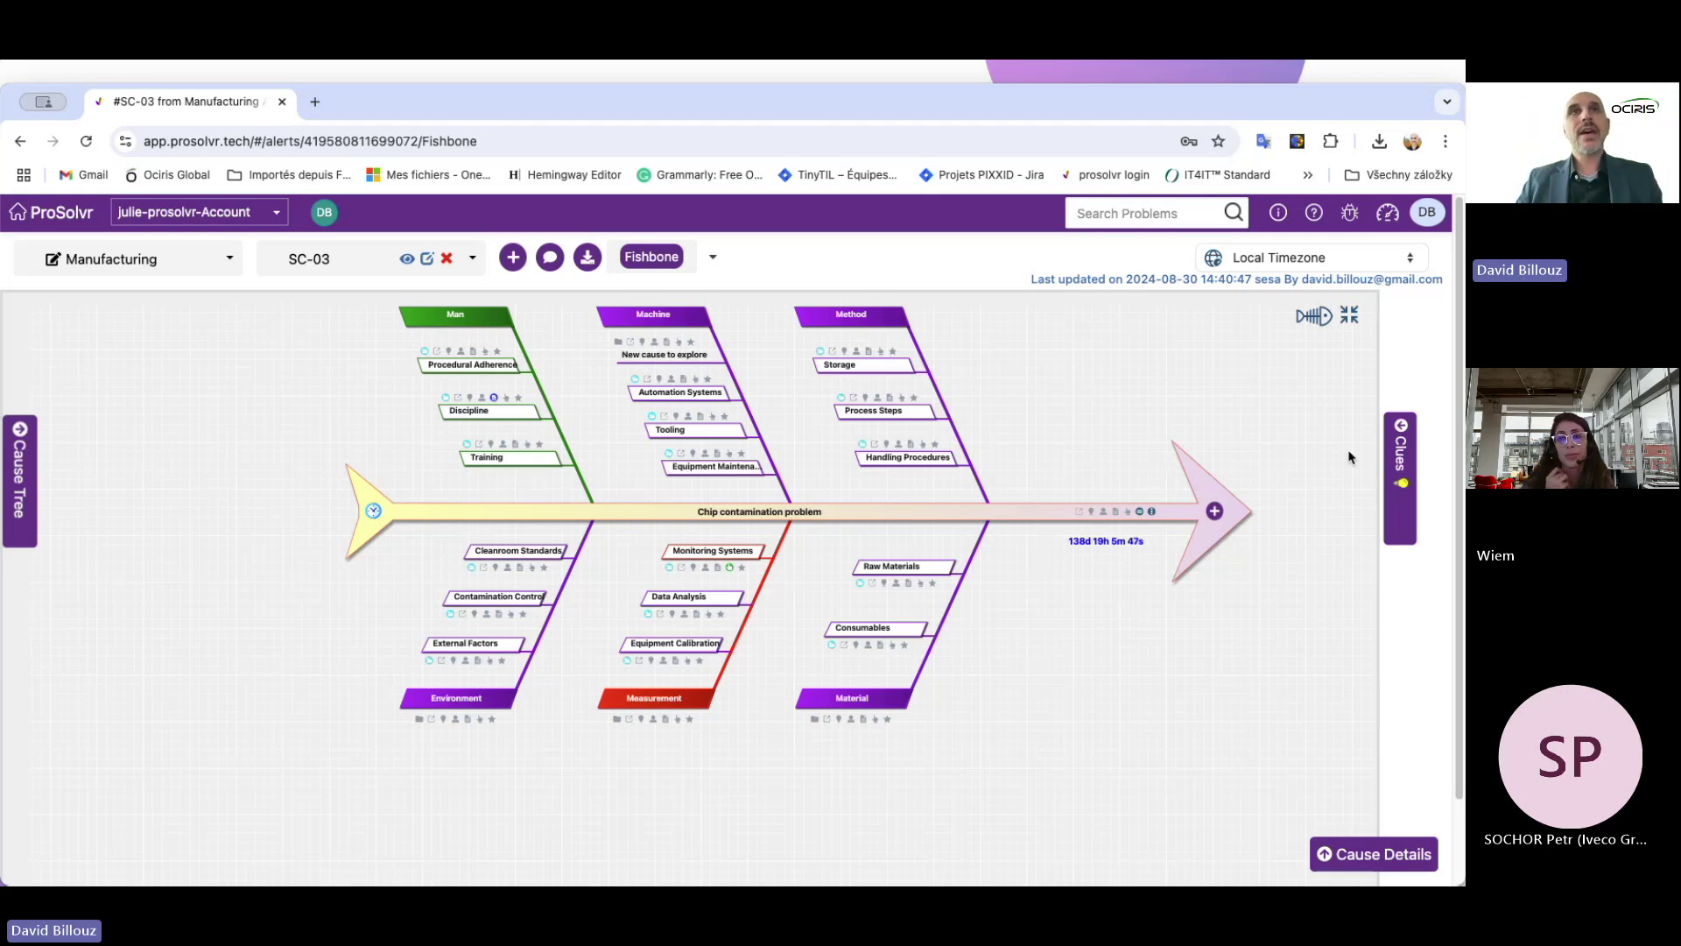
mouse_move(506, 458)
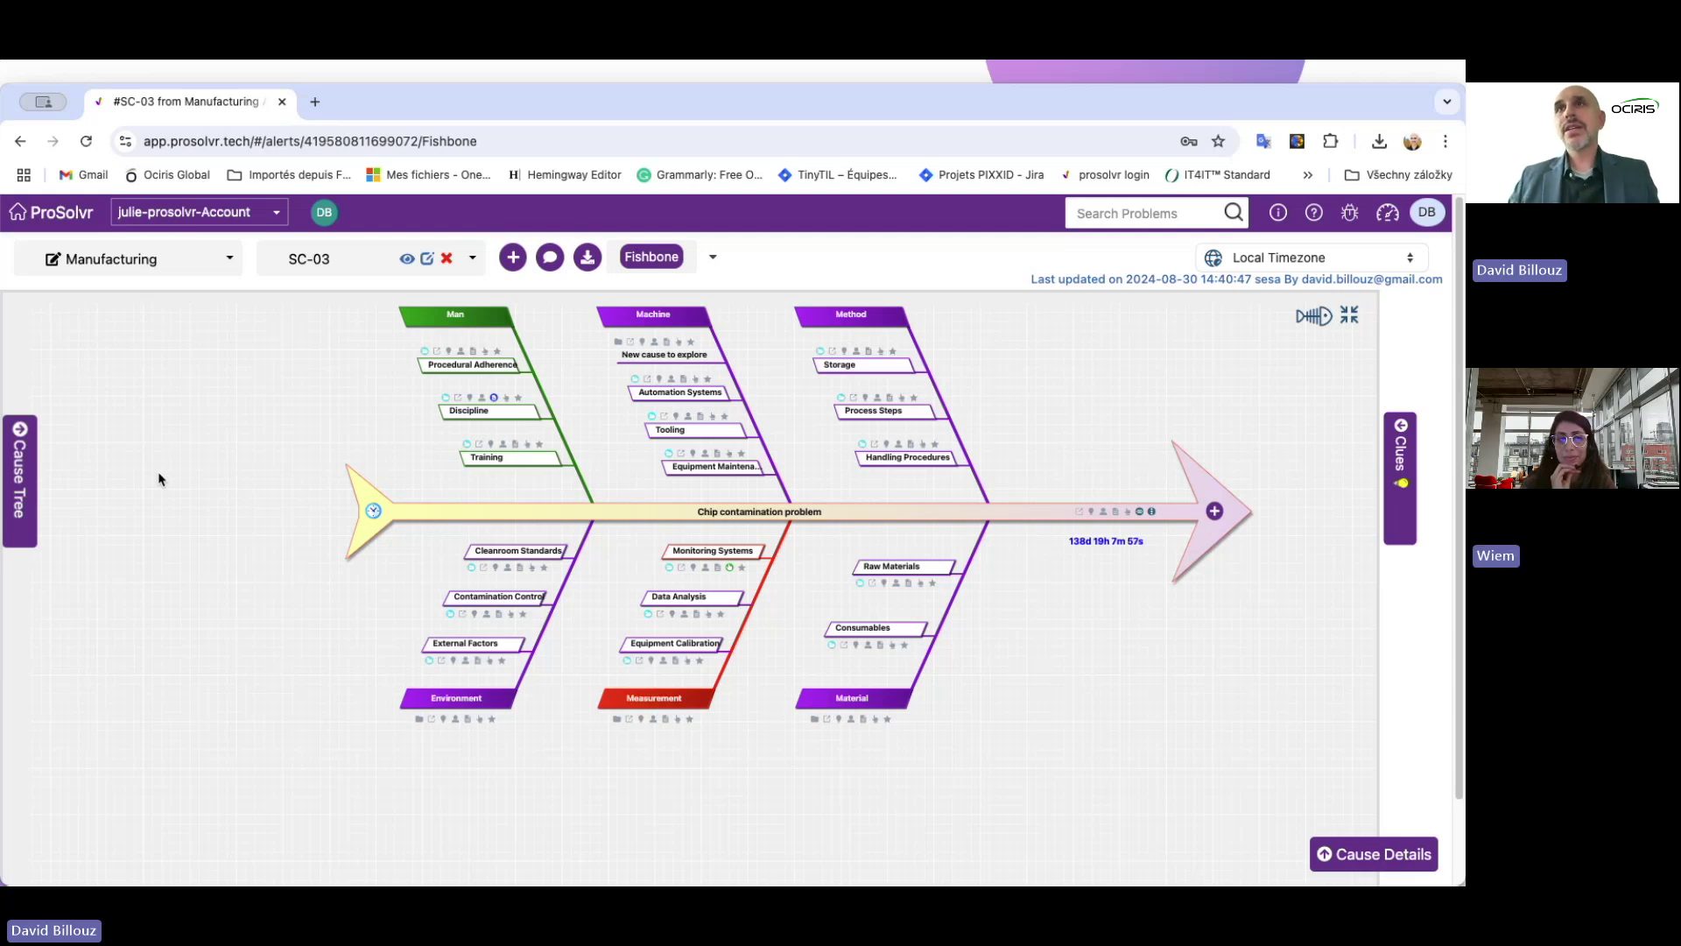
- Generate an RCA template with Gen AI for the problem title Chip contamination problem
left_click(1321, 319)
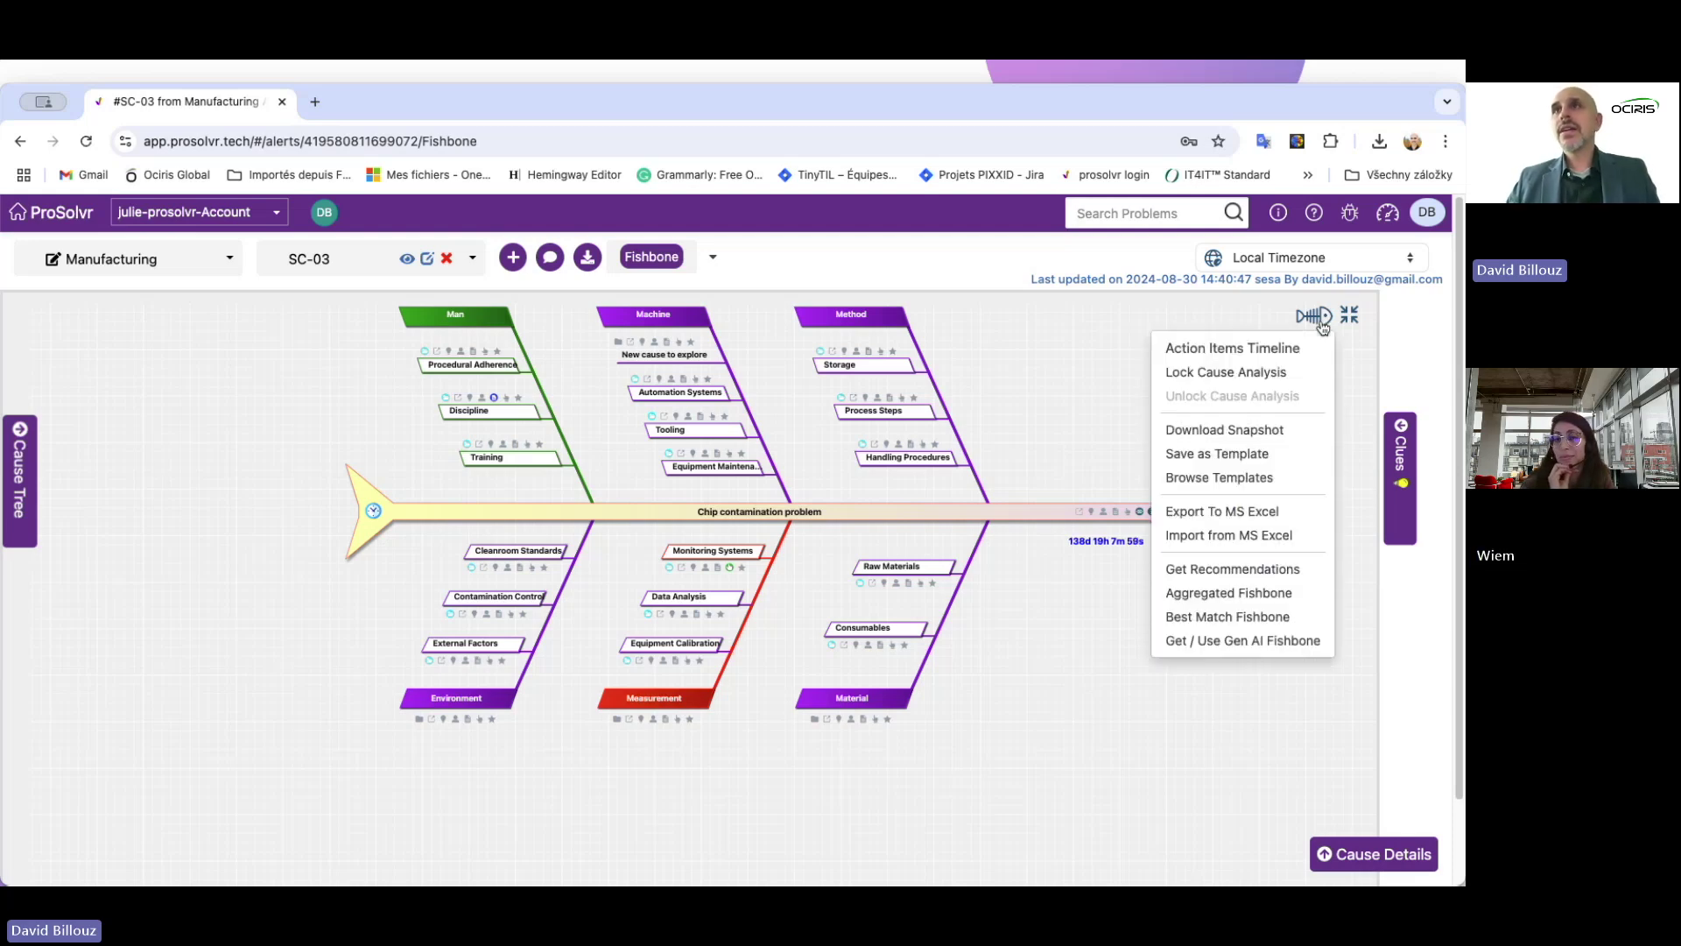
left_click(1262, 641)
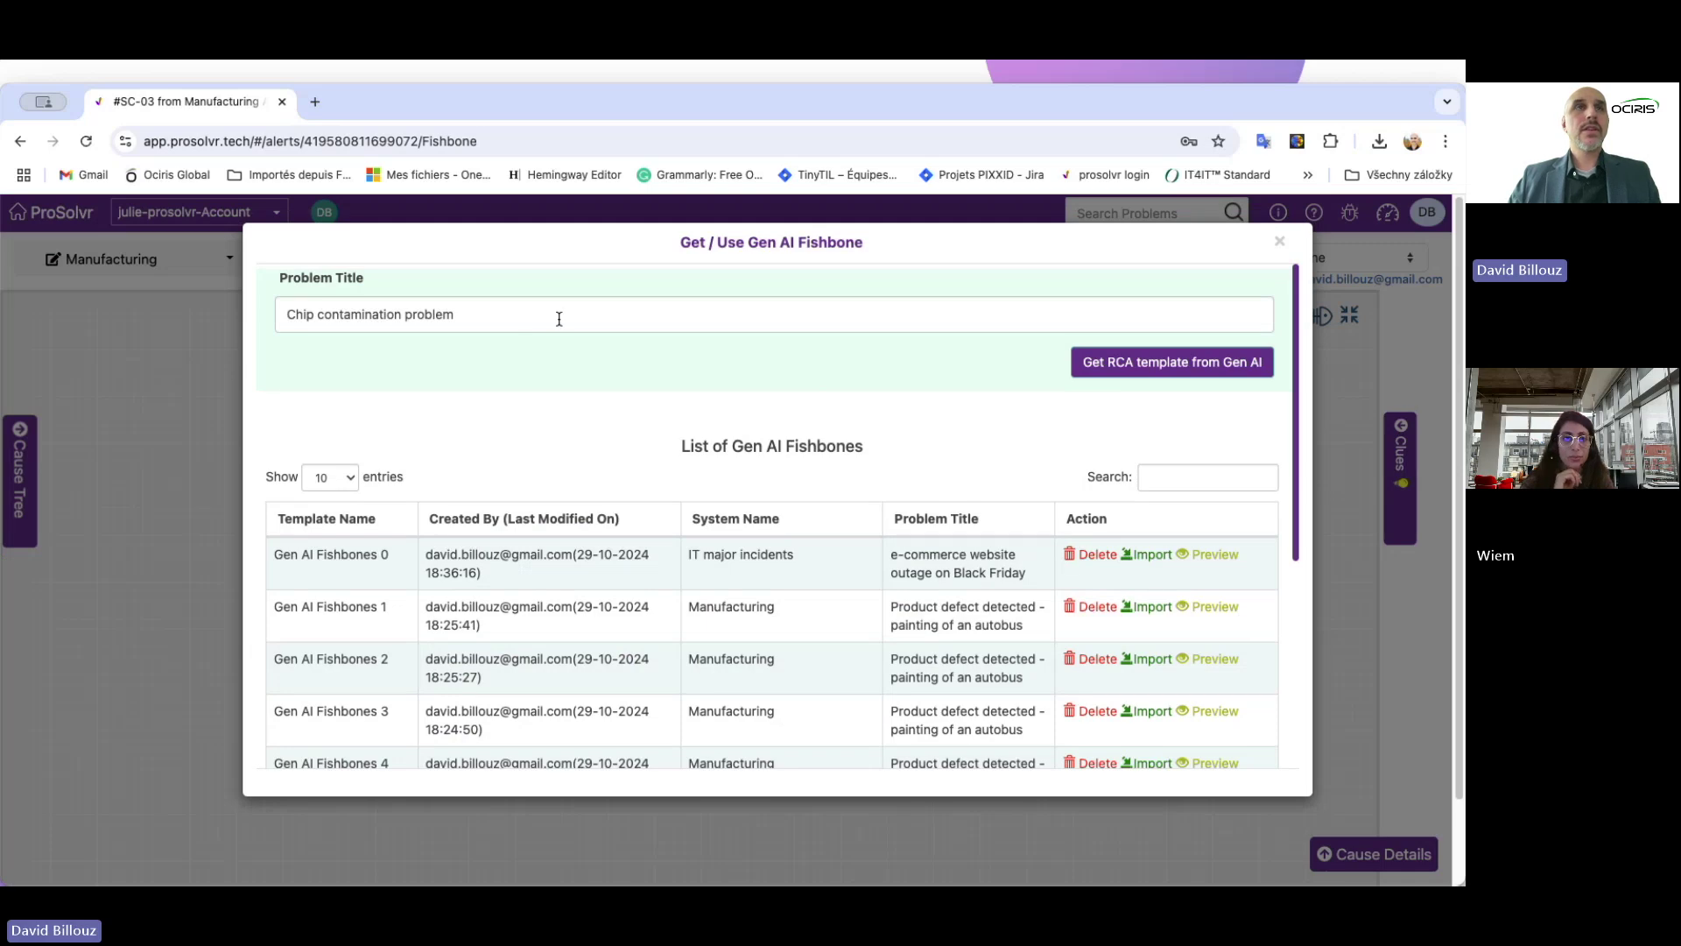
scroll(826, 394, "down", 5)
scroll(826, 397, "up", 5)
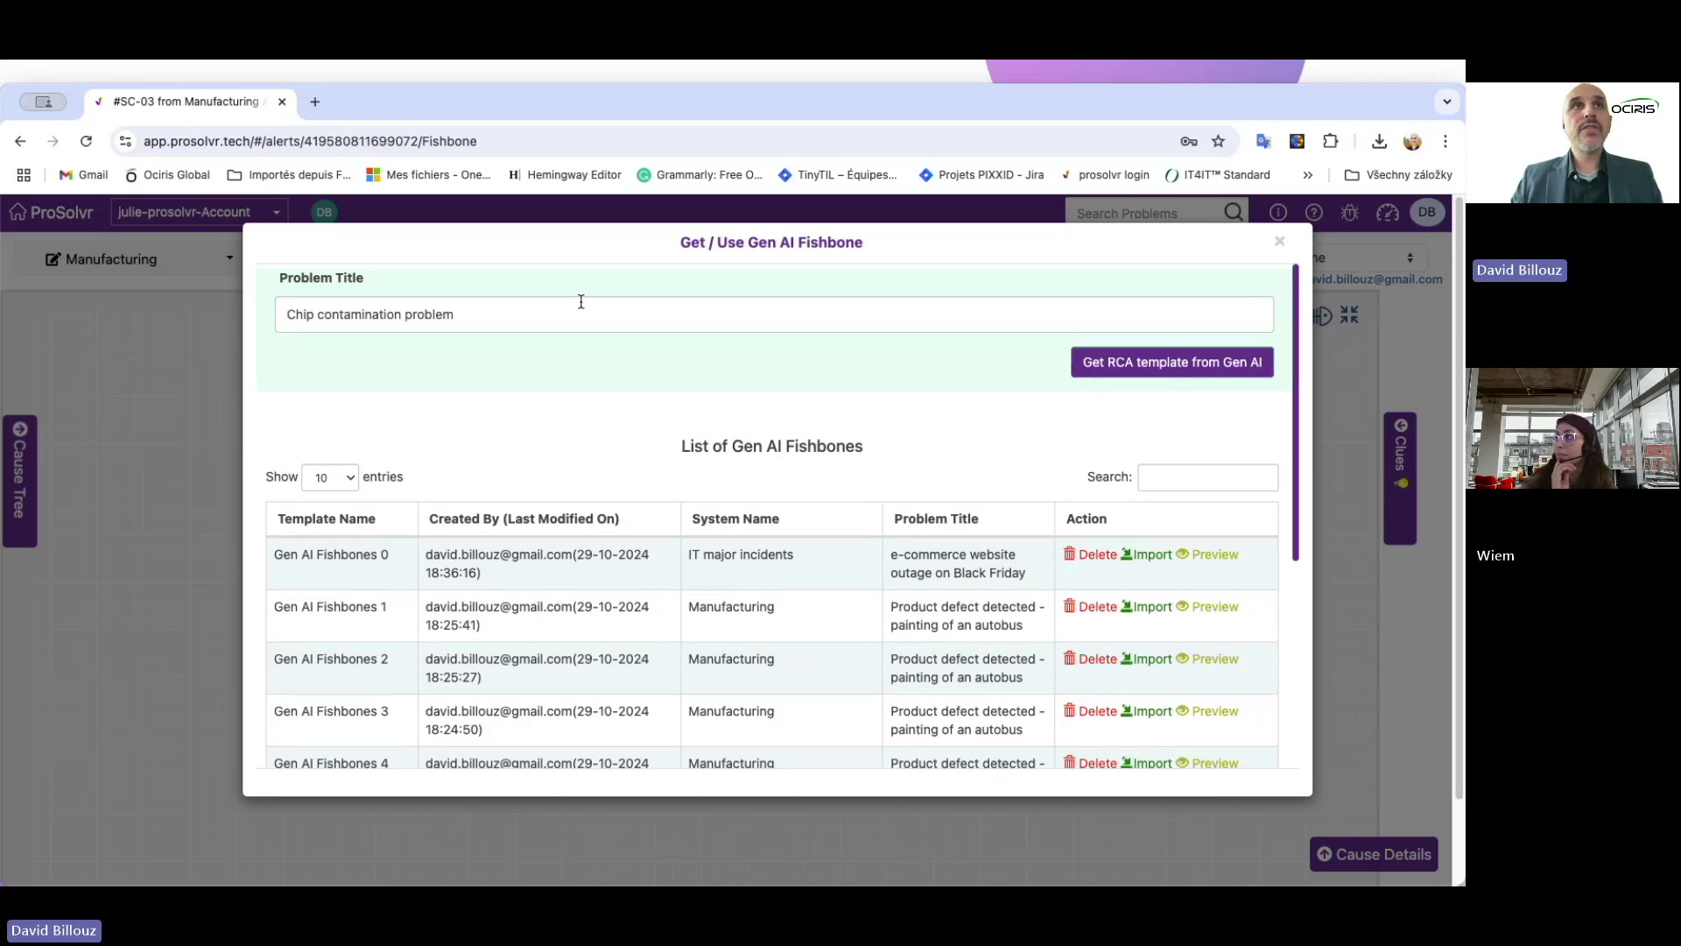
left_click(651, 321)
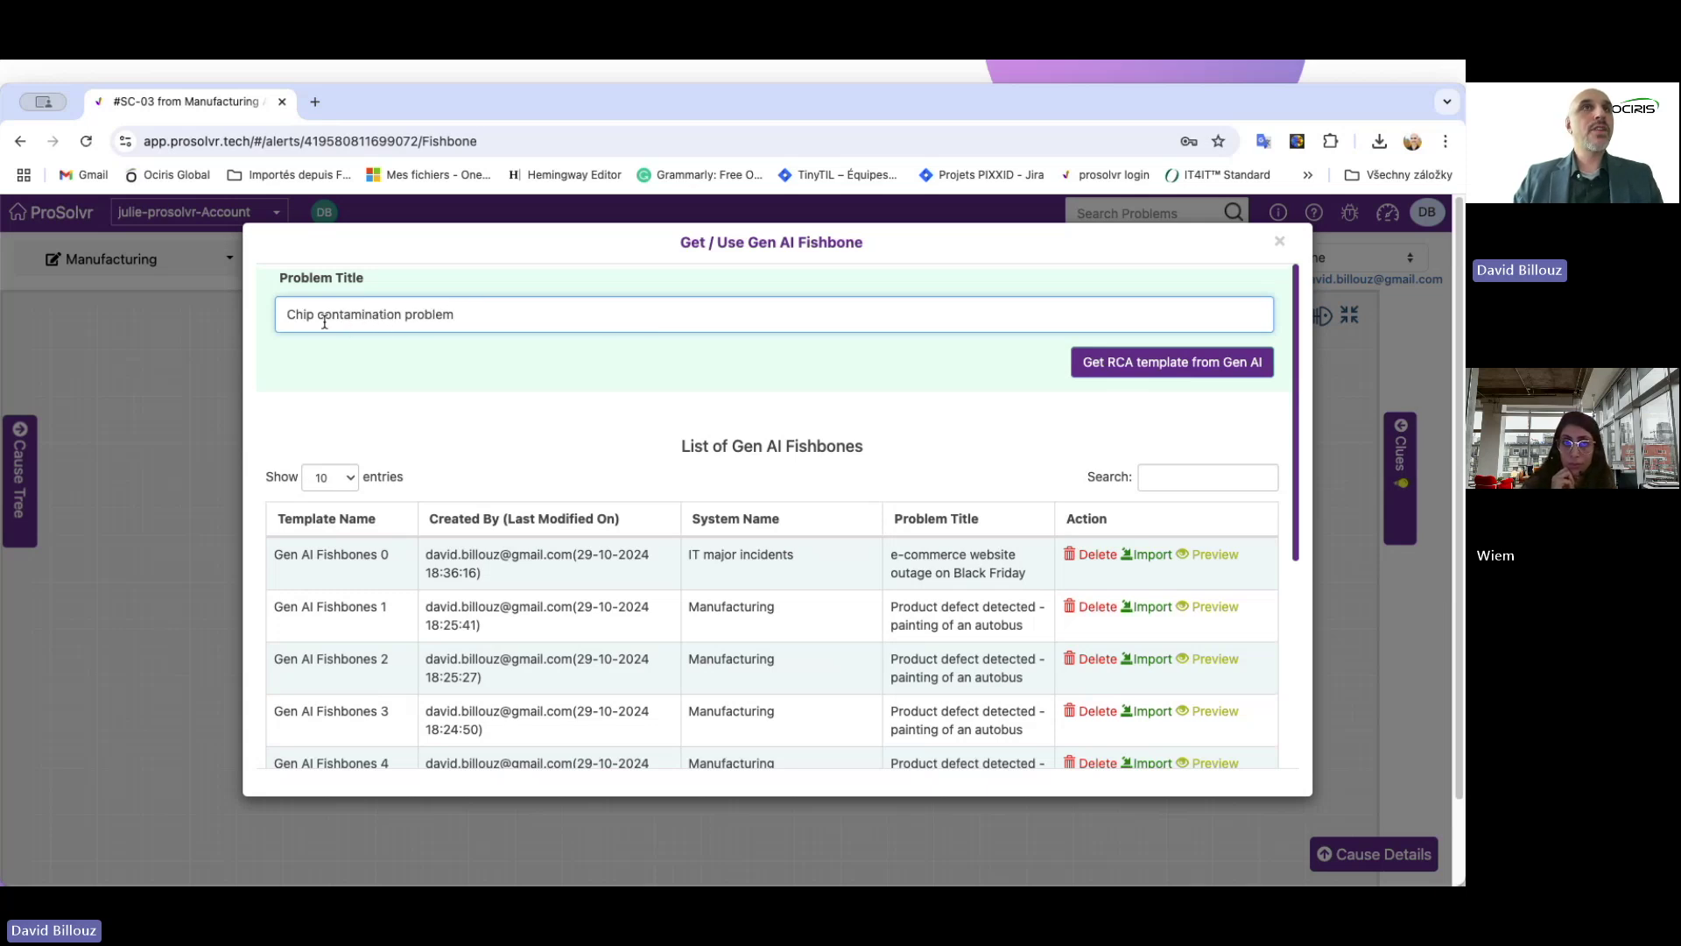
left_click(1129, 366)
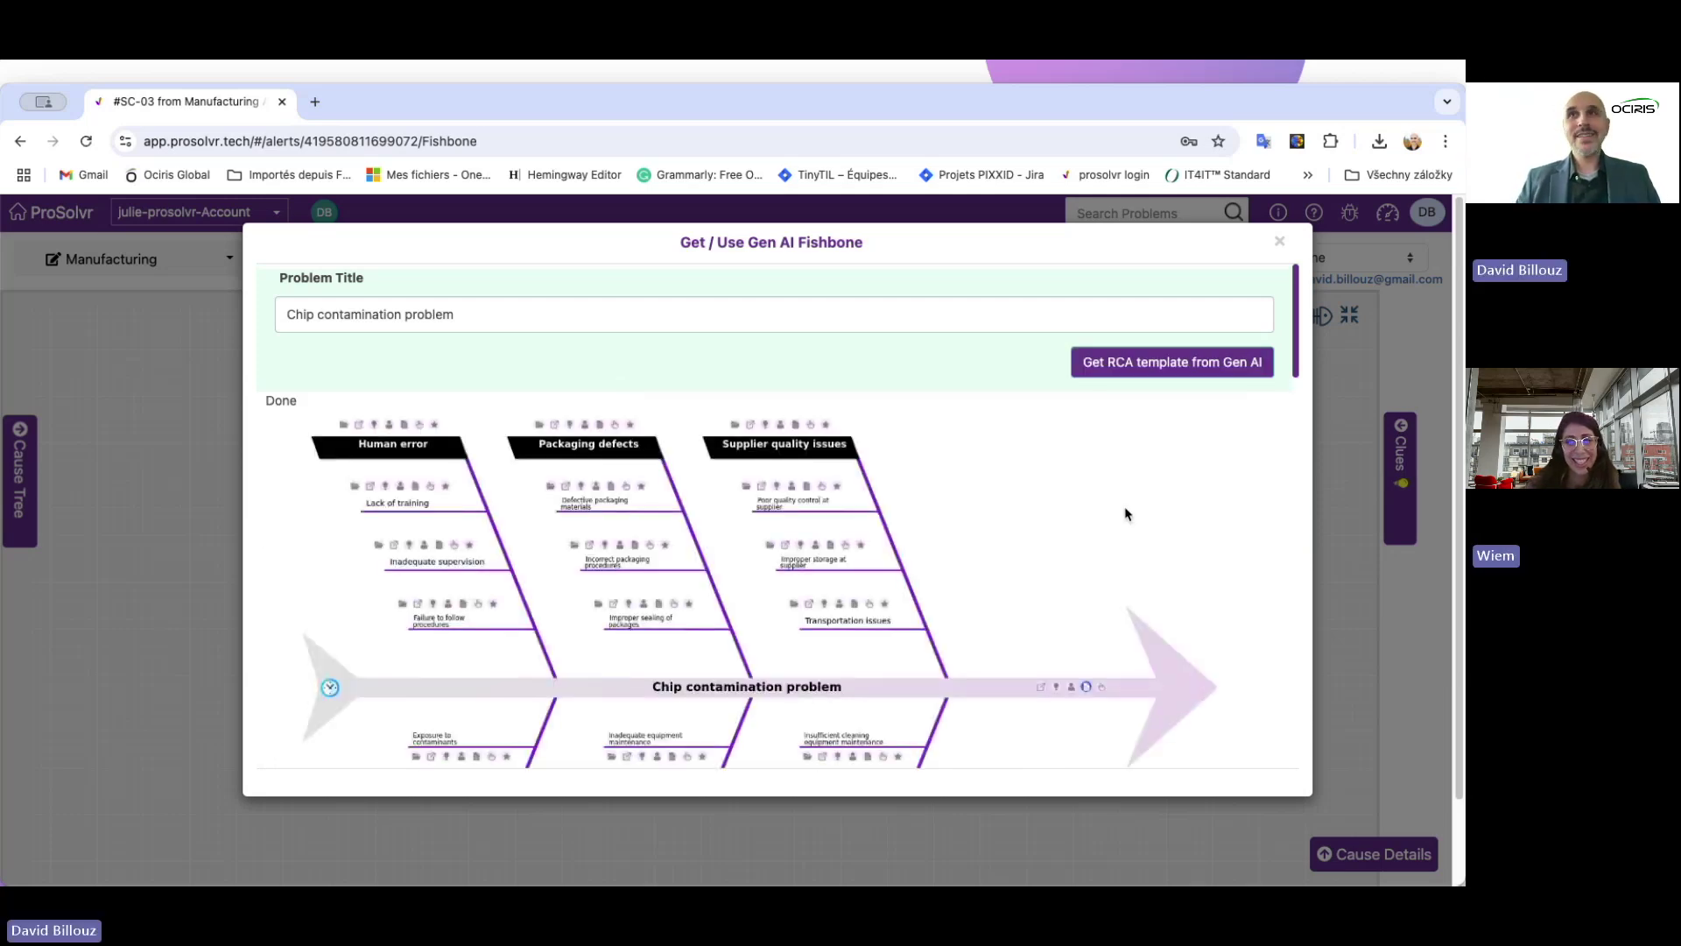
- Review the generated fishbone, root cause analysis and action checklist, and import the RCA template over the current fishbone
scroll(1226, 460, "down", 5)
scroll(1164, 465, "up", 3)
scroll(1164, 465, "down", 1)
scroll(1164, 469, "down", 8)
scroll(1164, 469, "up", 5)
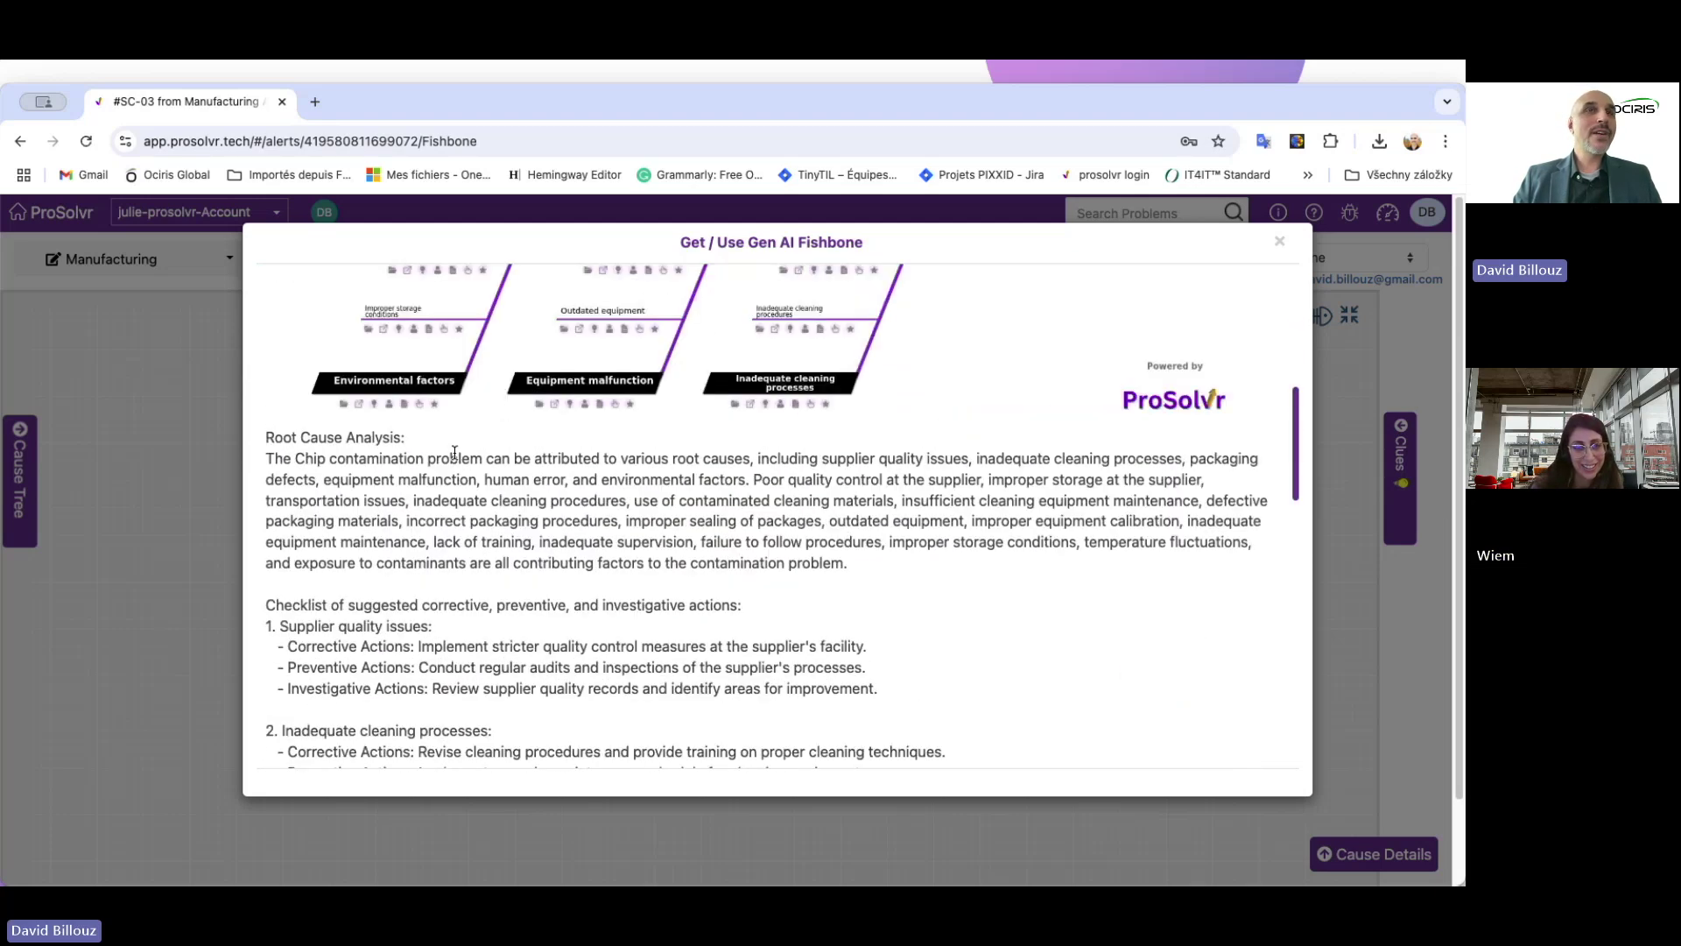
scroll(521, 477, "down", 1)
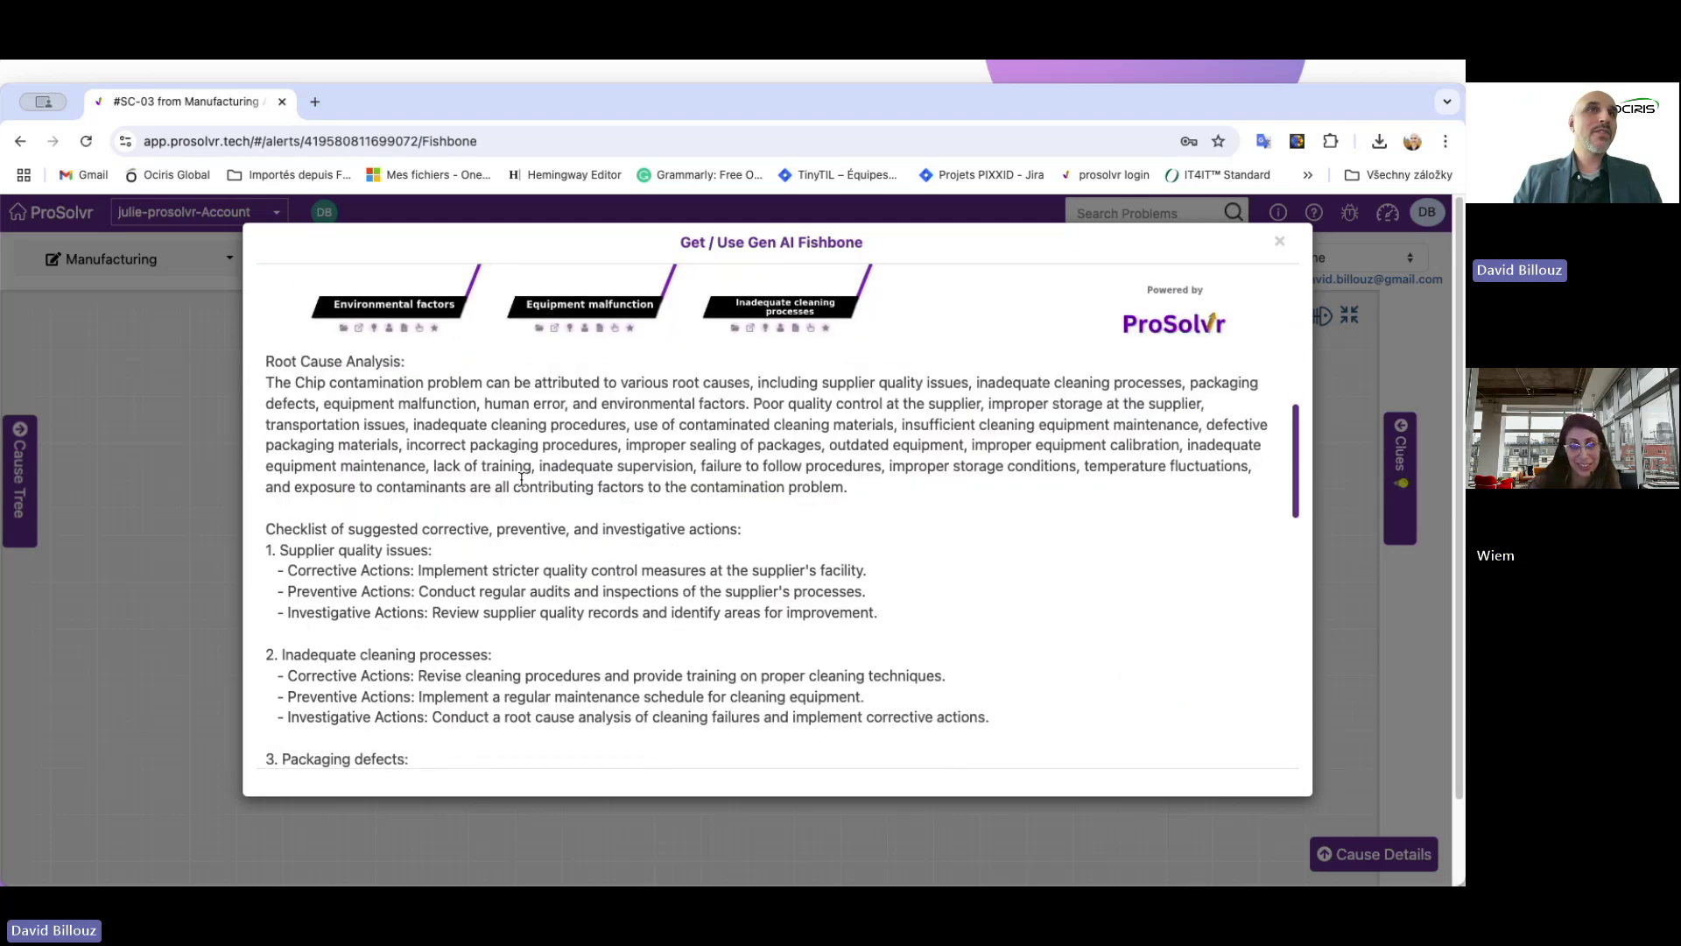
scroll(521, 478, "down", 4)
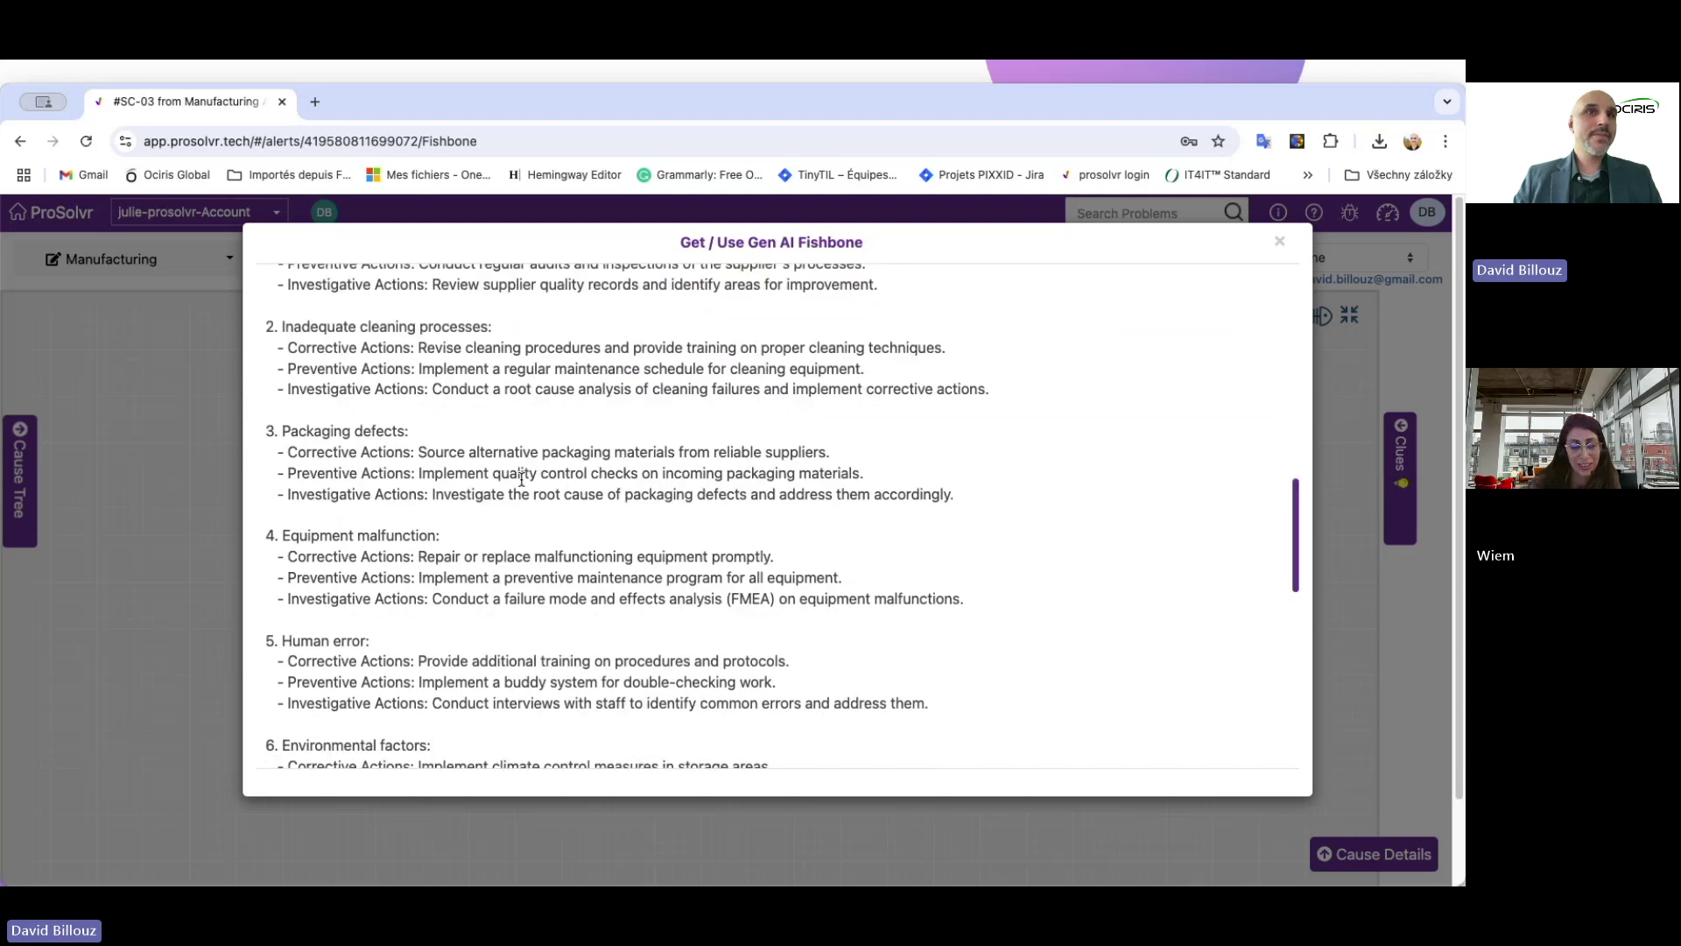
scroll(521, 477, "down", 3)
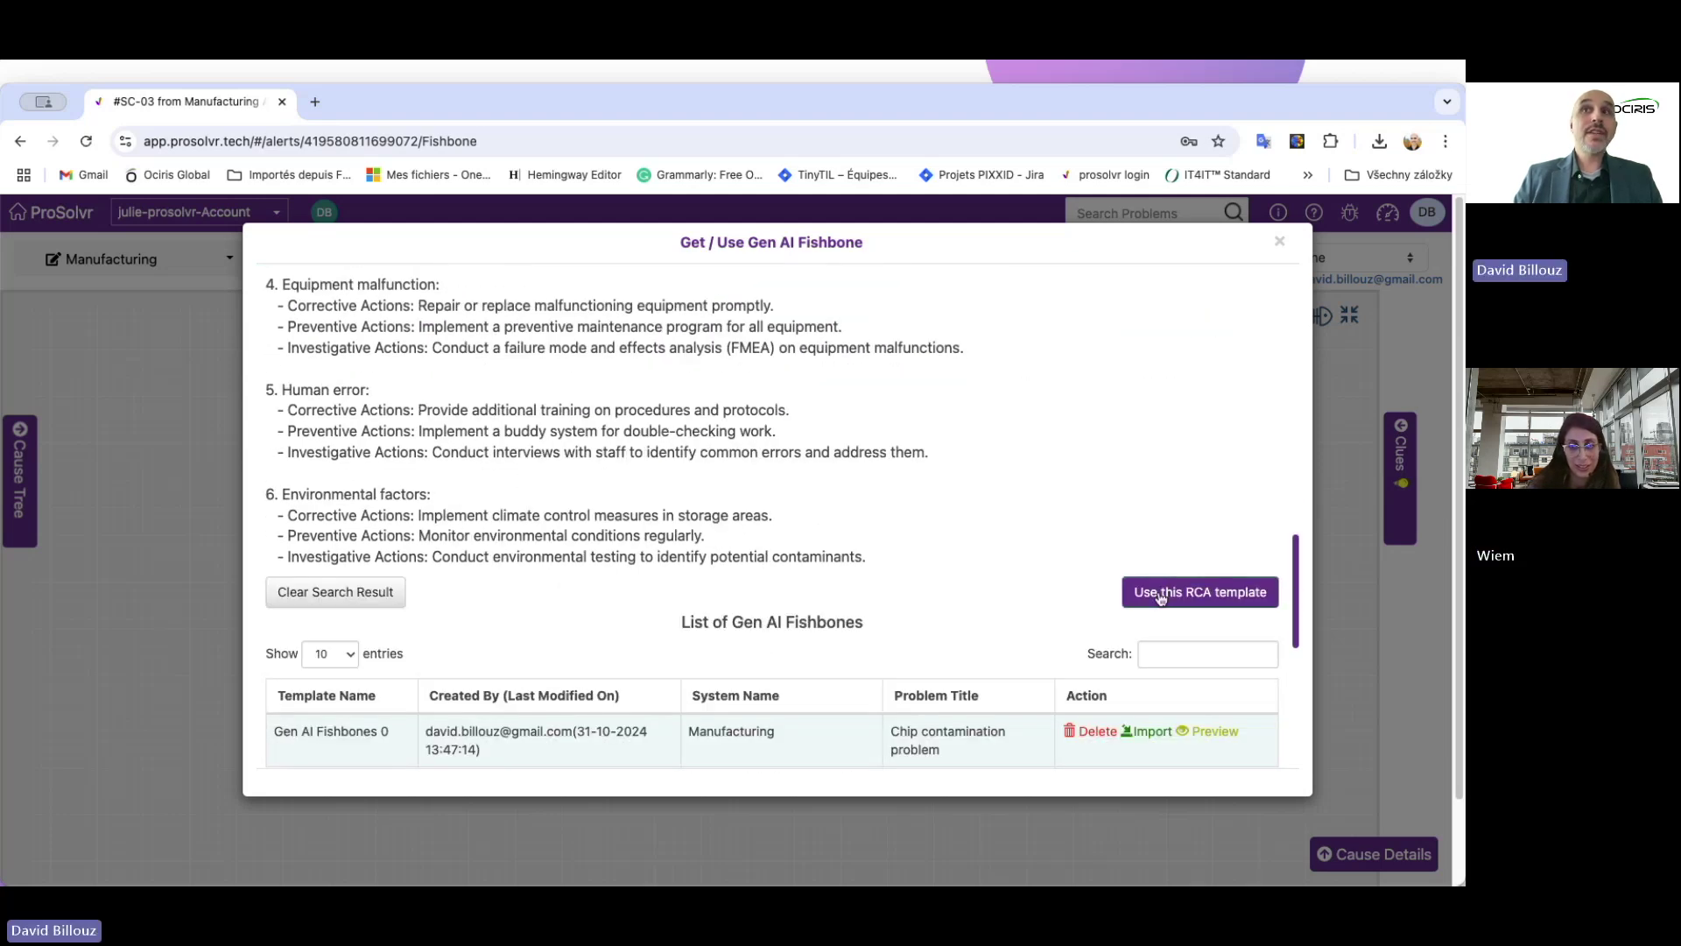
left_click(1160, 596)
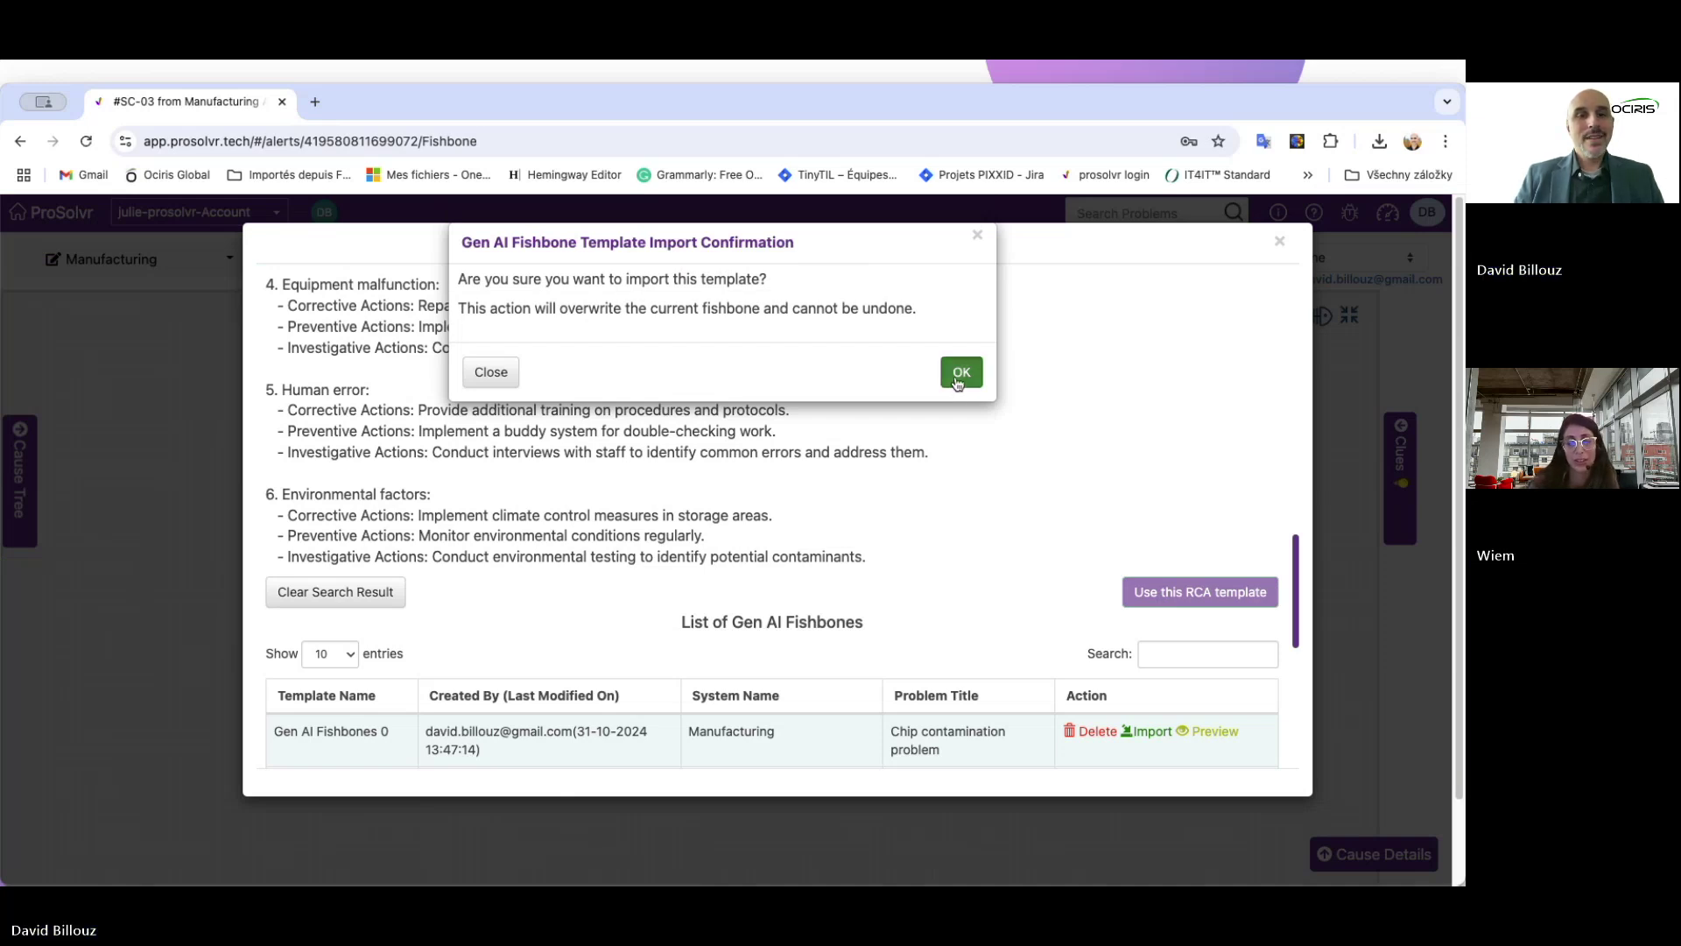
left_click(960, 374)
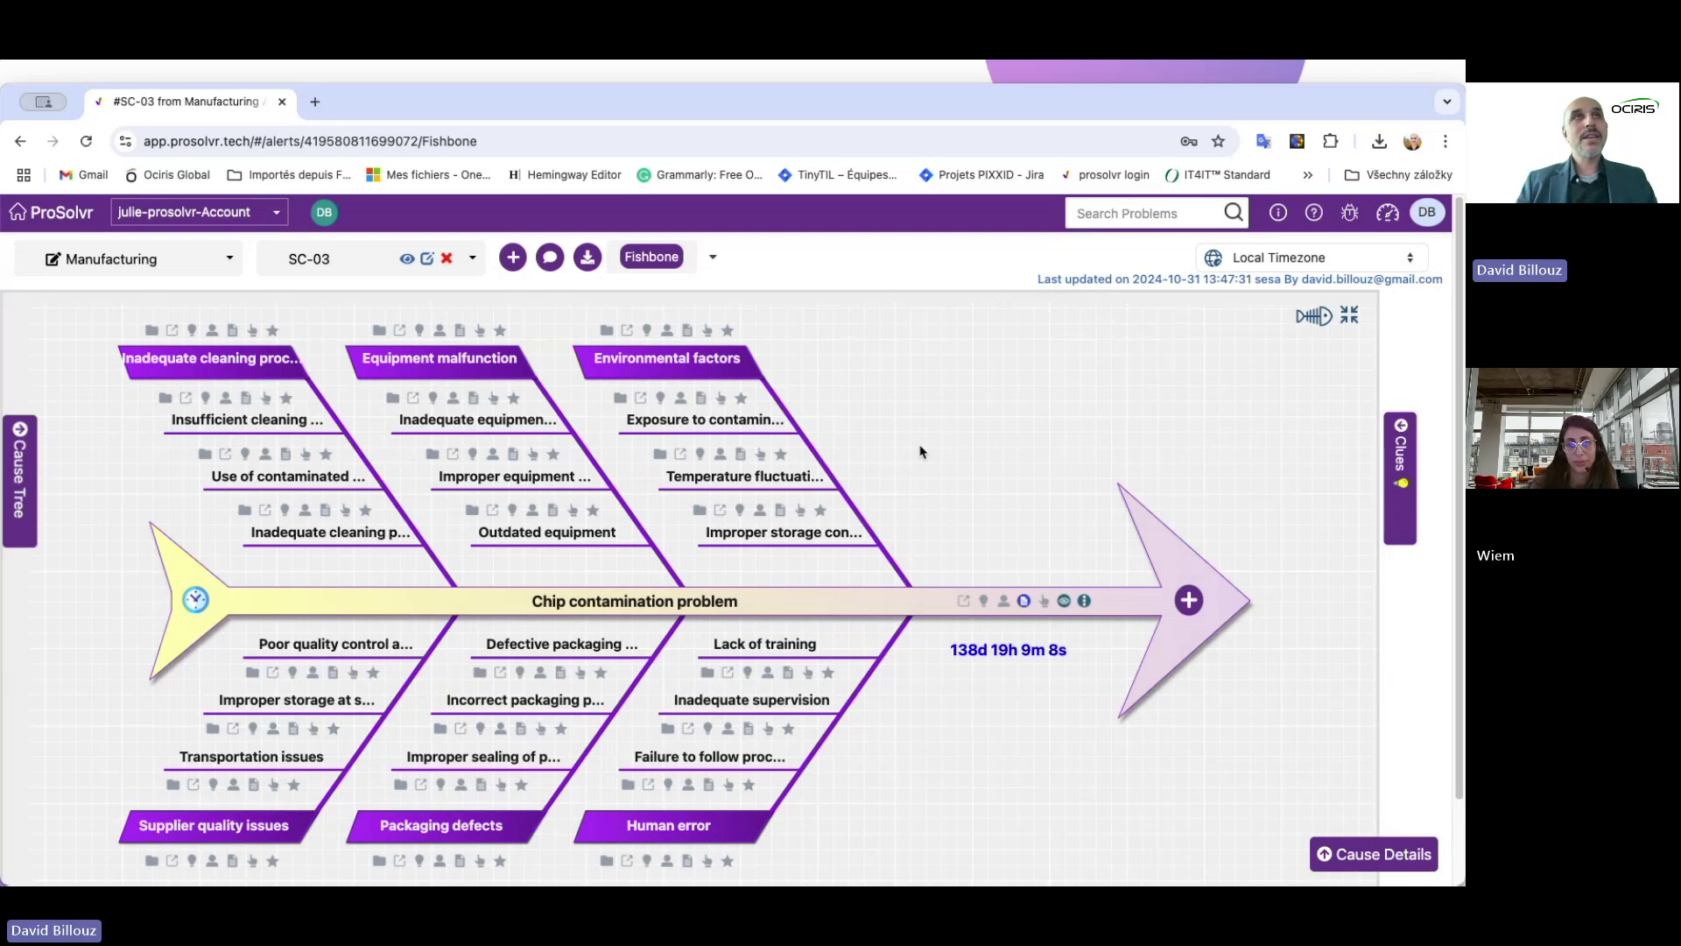
- Open ChatGPT in a new browser tab and log in to the account
left_click(315, 101)
left_click(1194, 534)
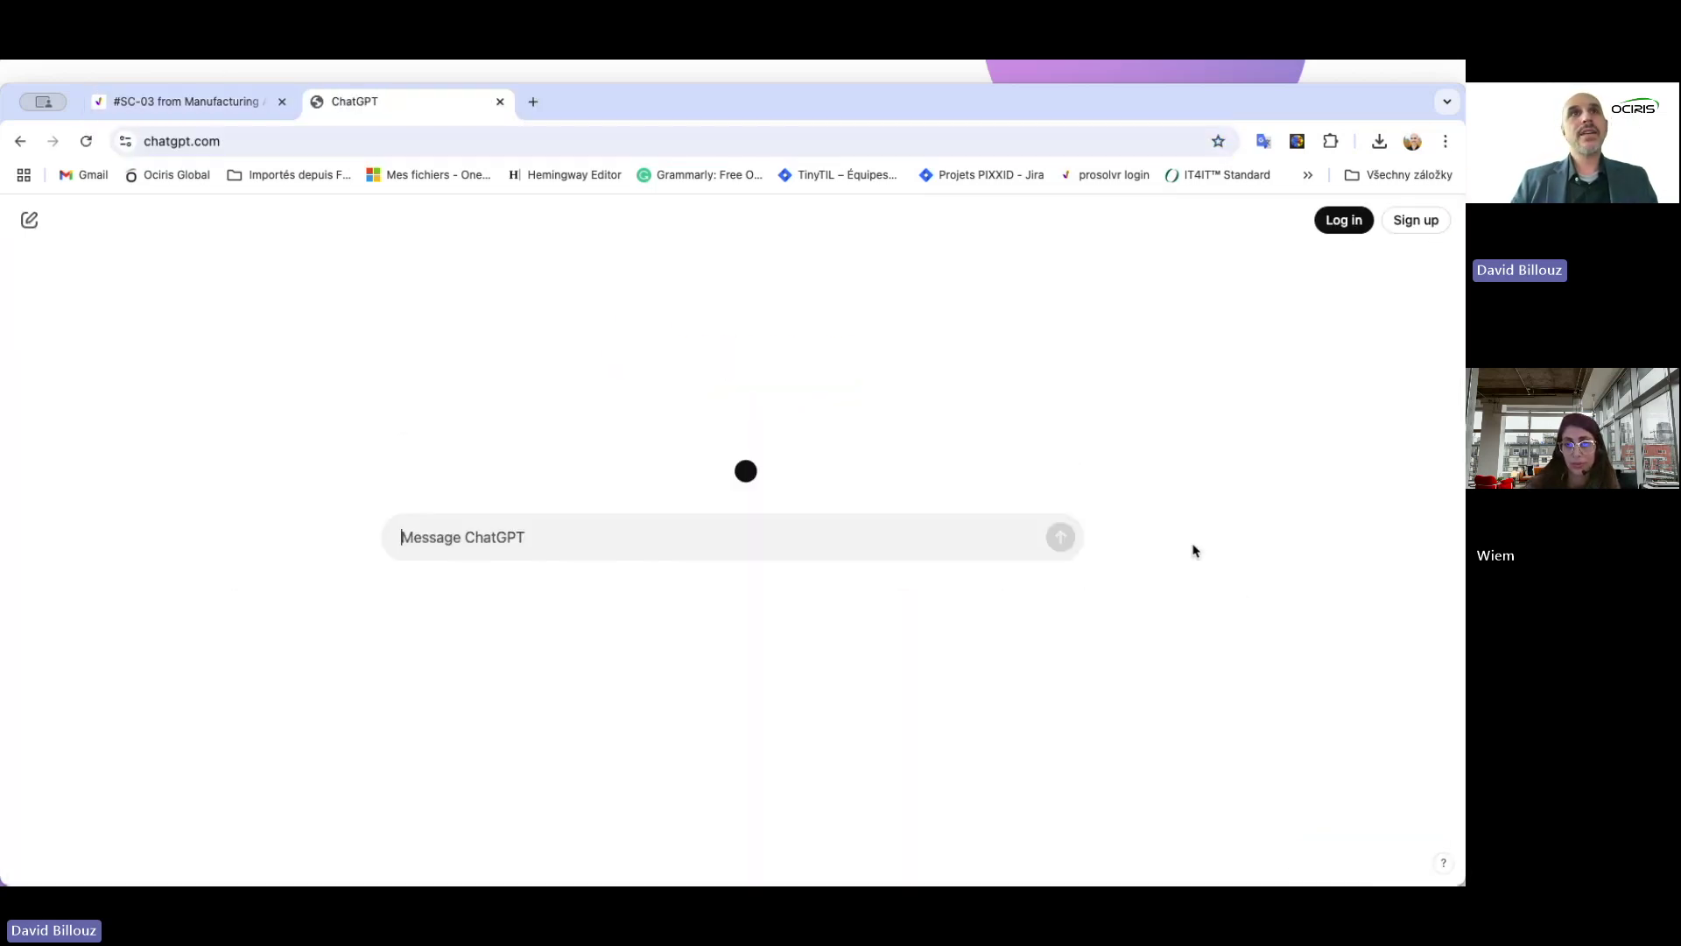
left_click(1330, 219)
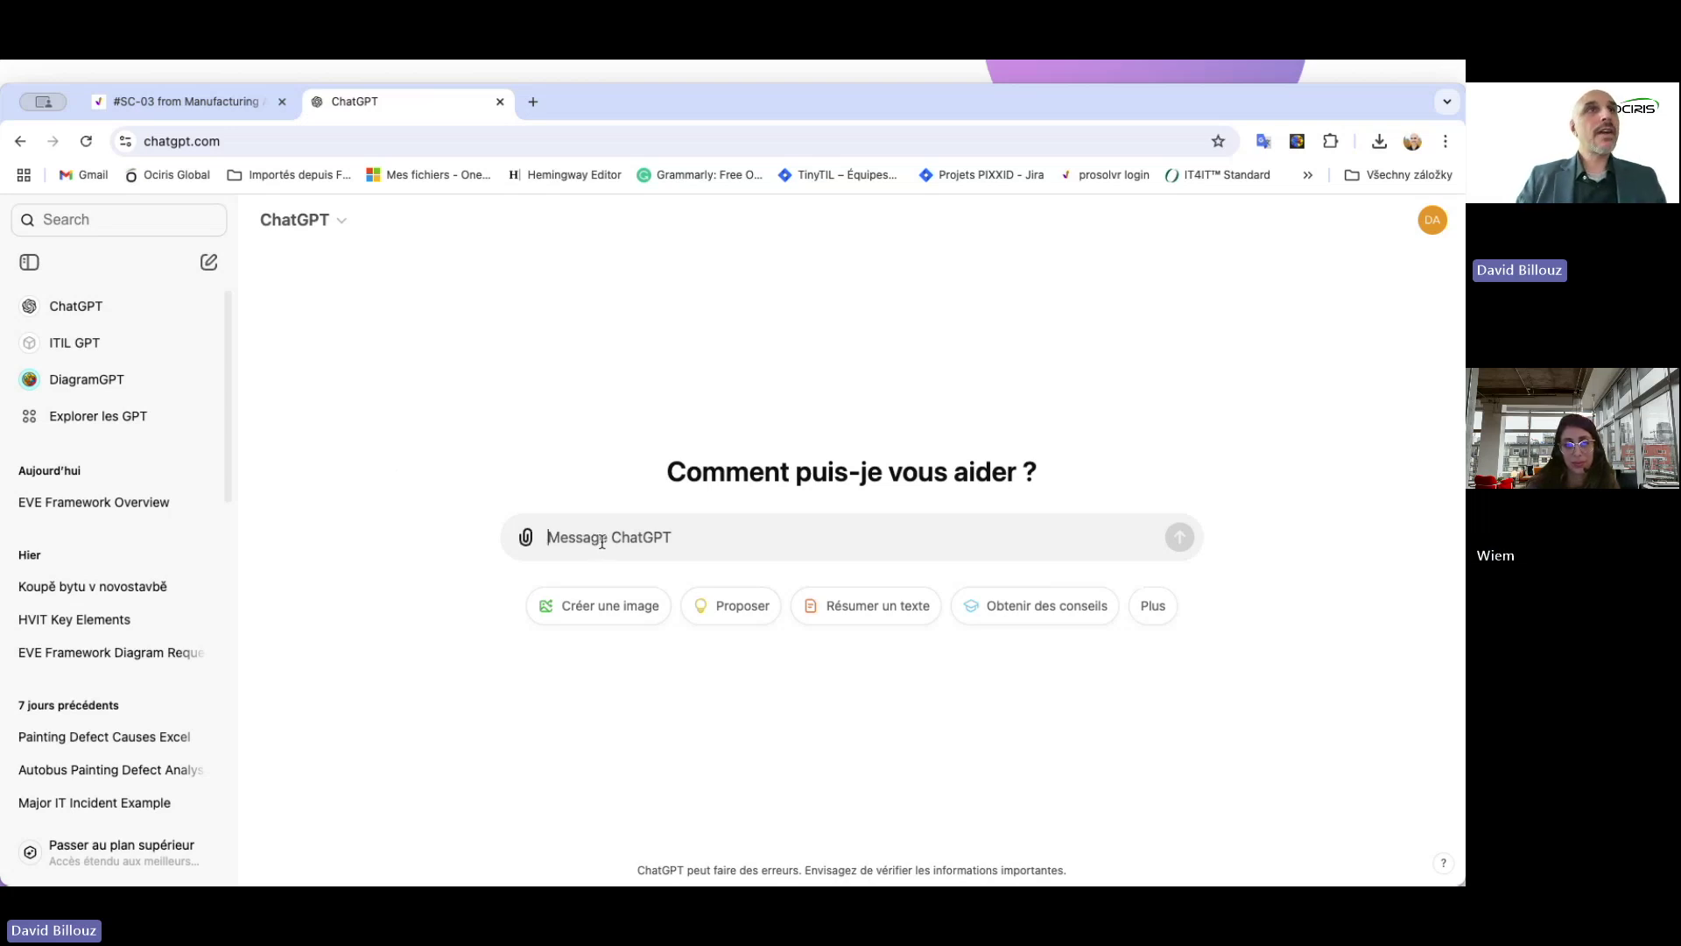
- Search the GPT catalogue for prosolvr and open the ProSolvr Root Cause Analysis Expert
left_click(97, 417)
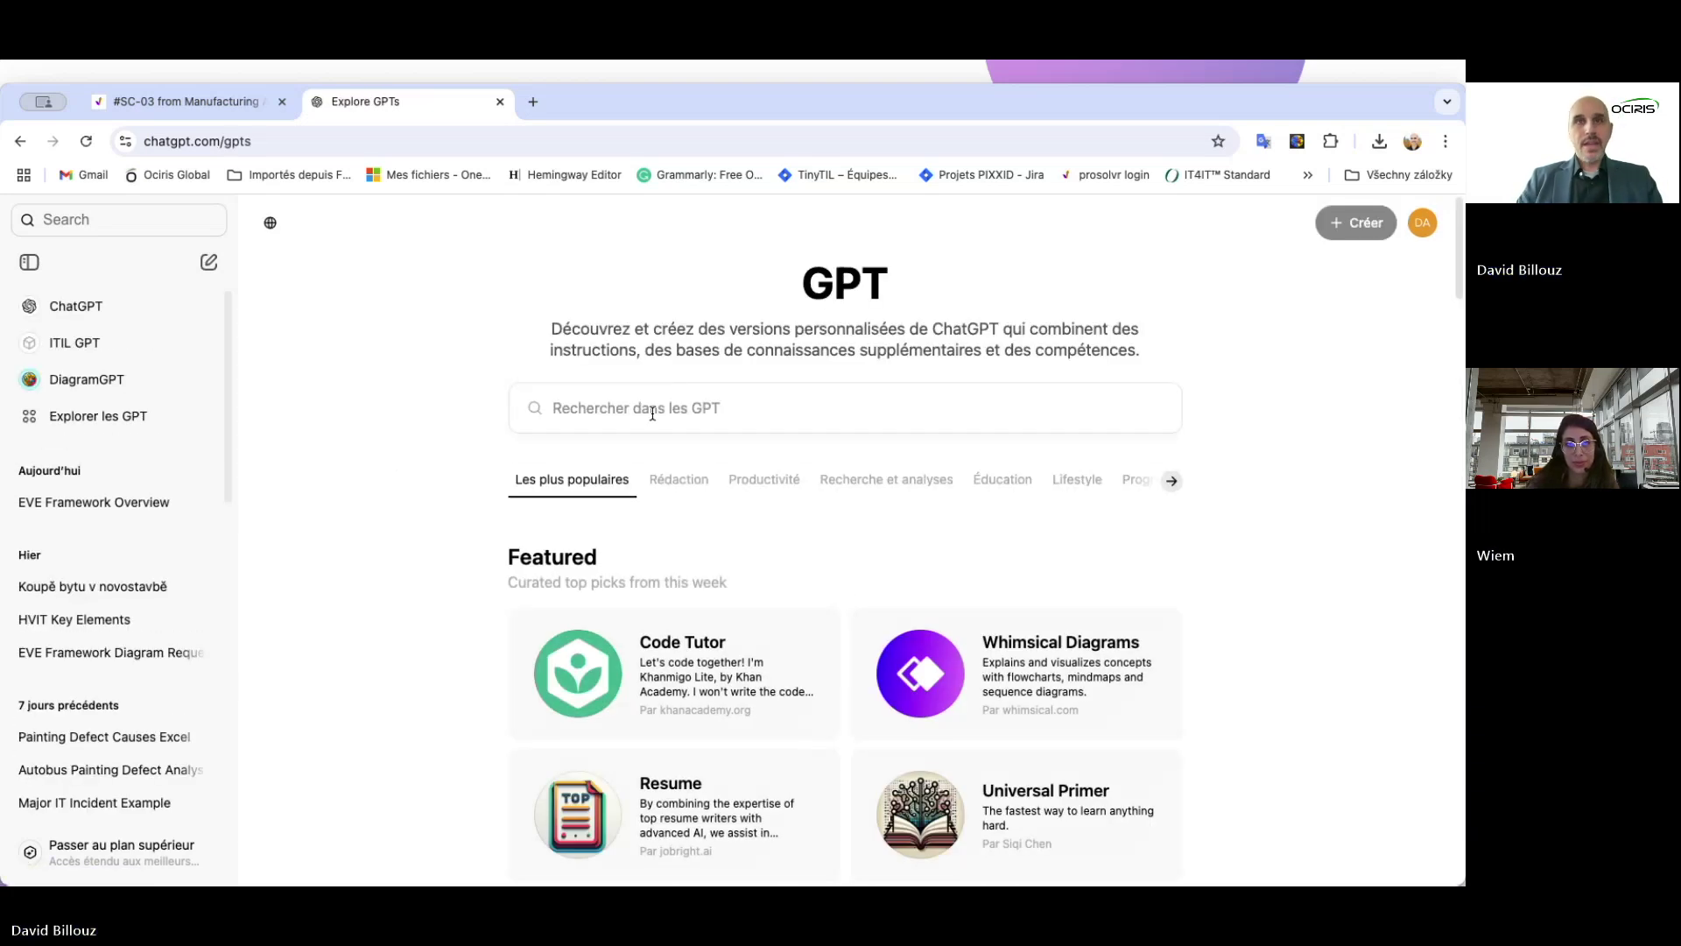
left_click(652, 413)
type("prosol")
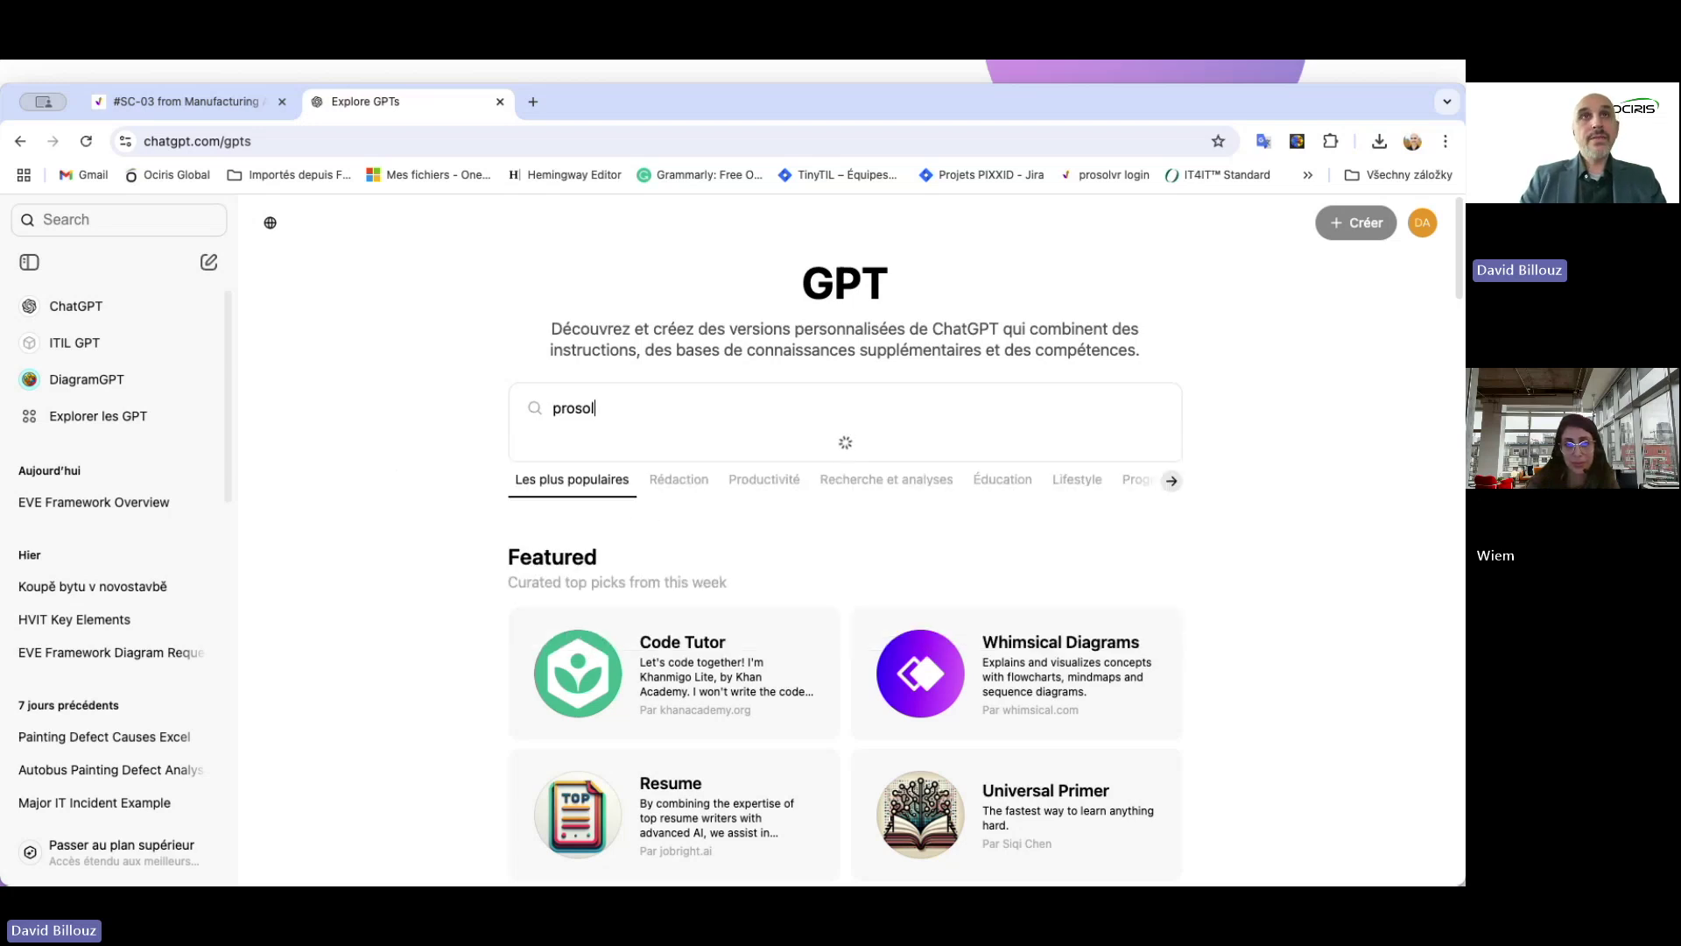
type("vr")
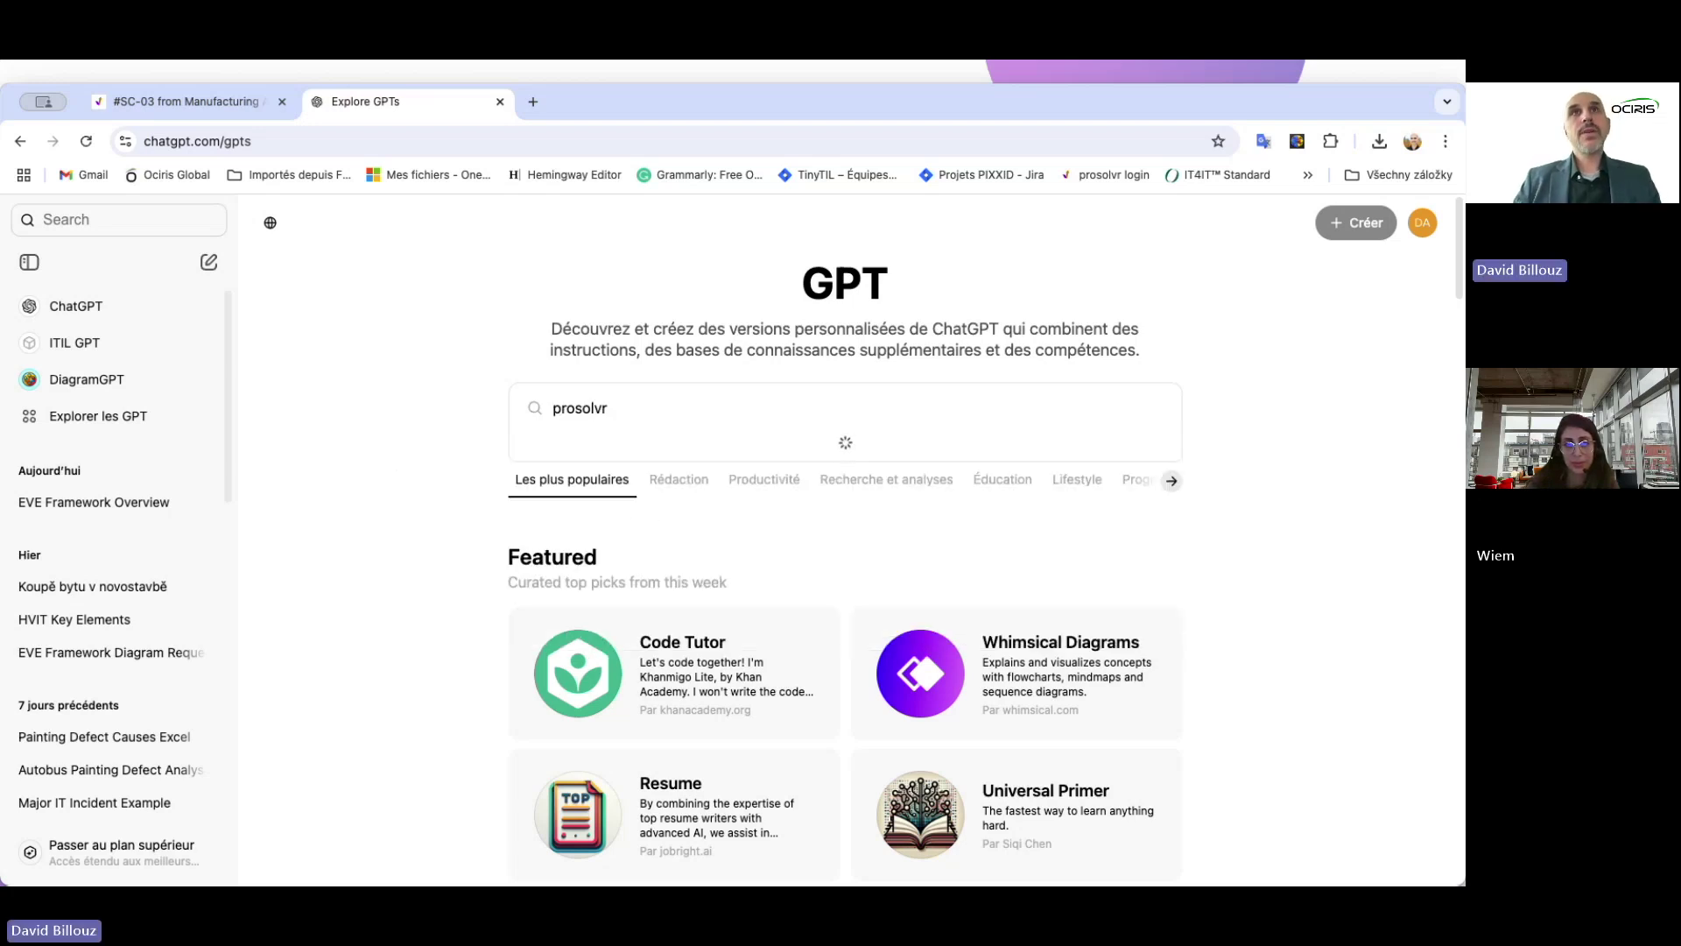
left_click(657, 470)
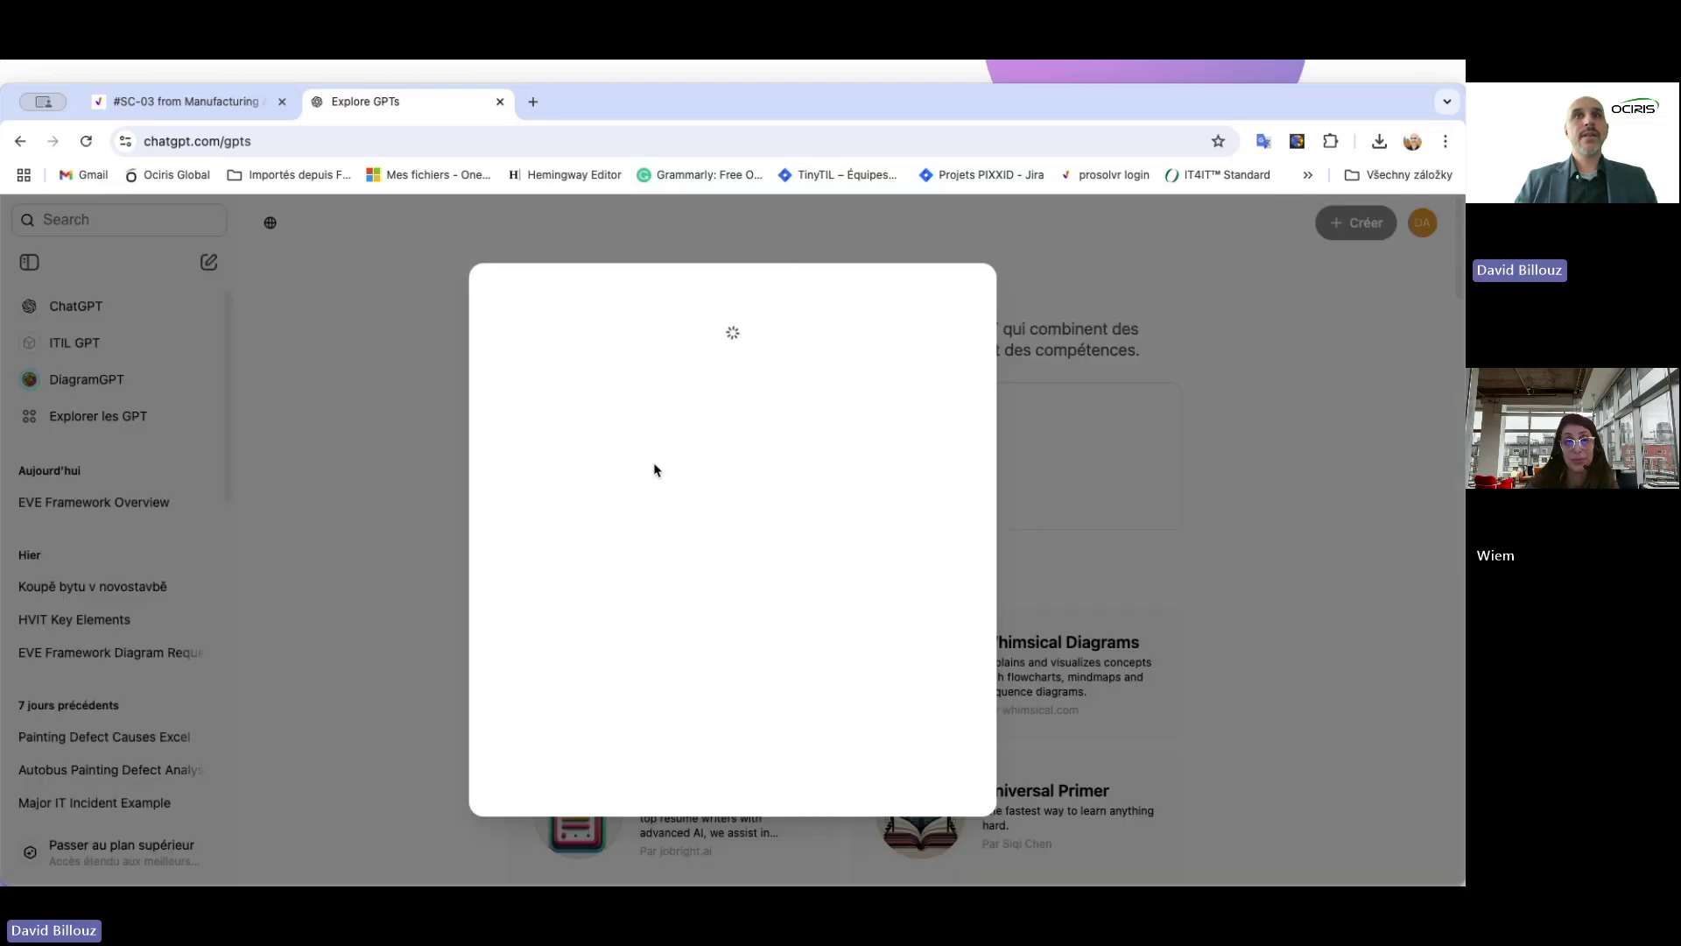
- Ask the ProSolvr Root Cause Analysis Expert to analyse the problem "e-commerce major outage"
left_click(701, 833)
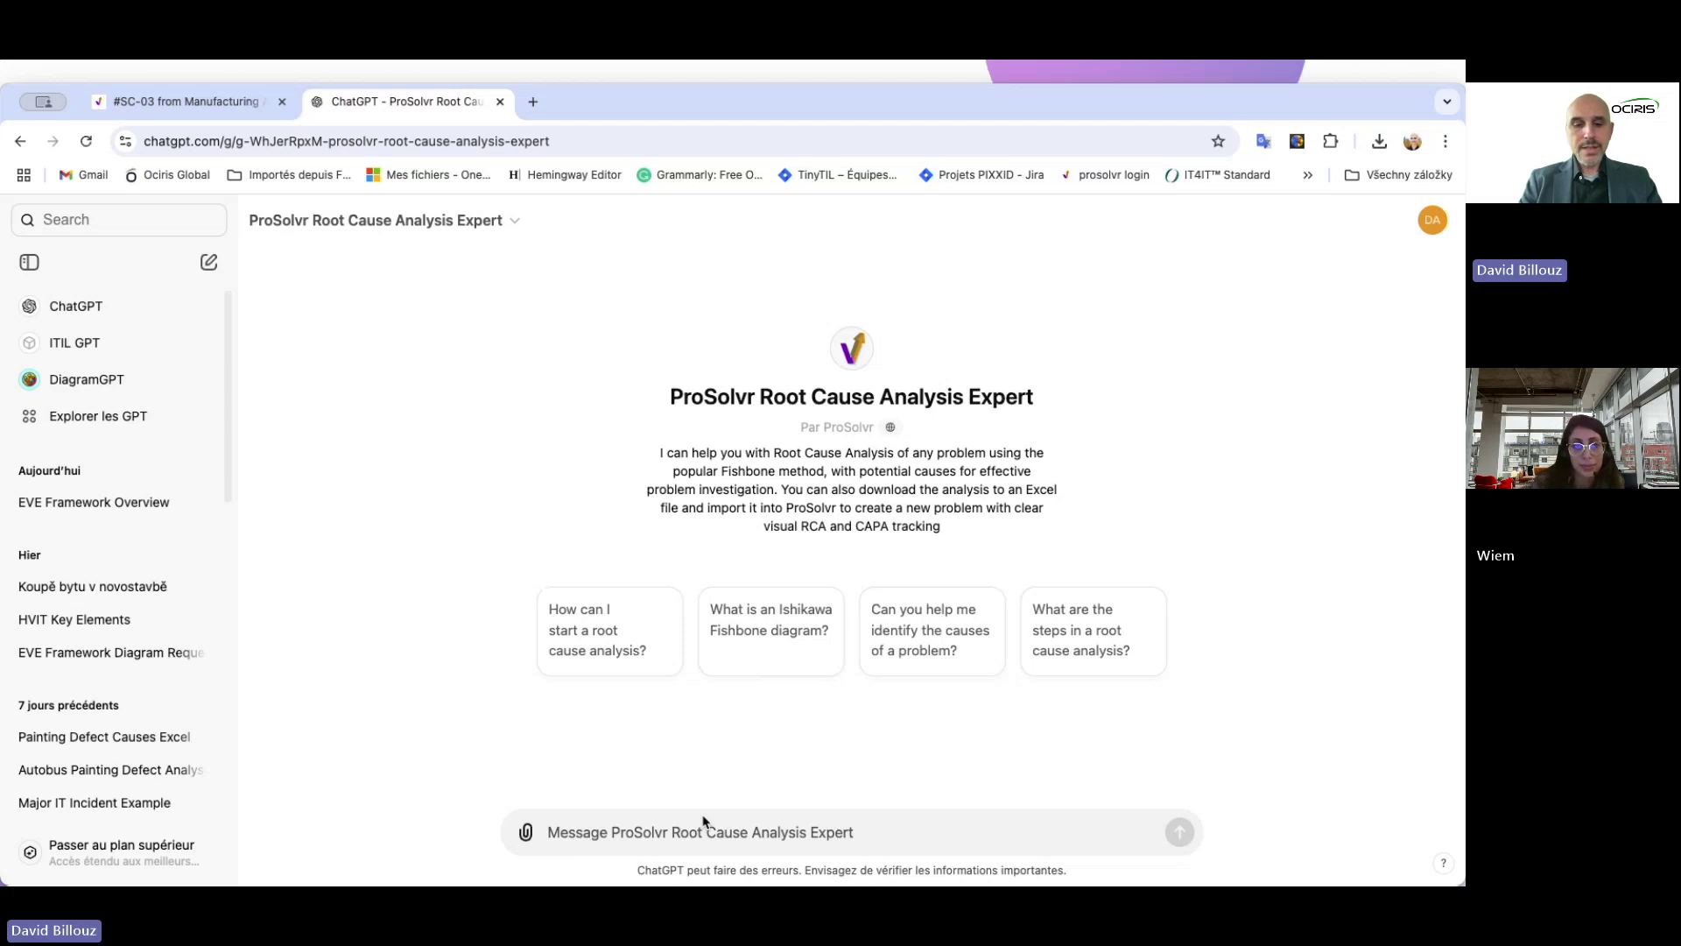
type("e-commerce")
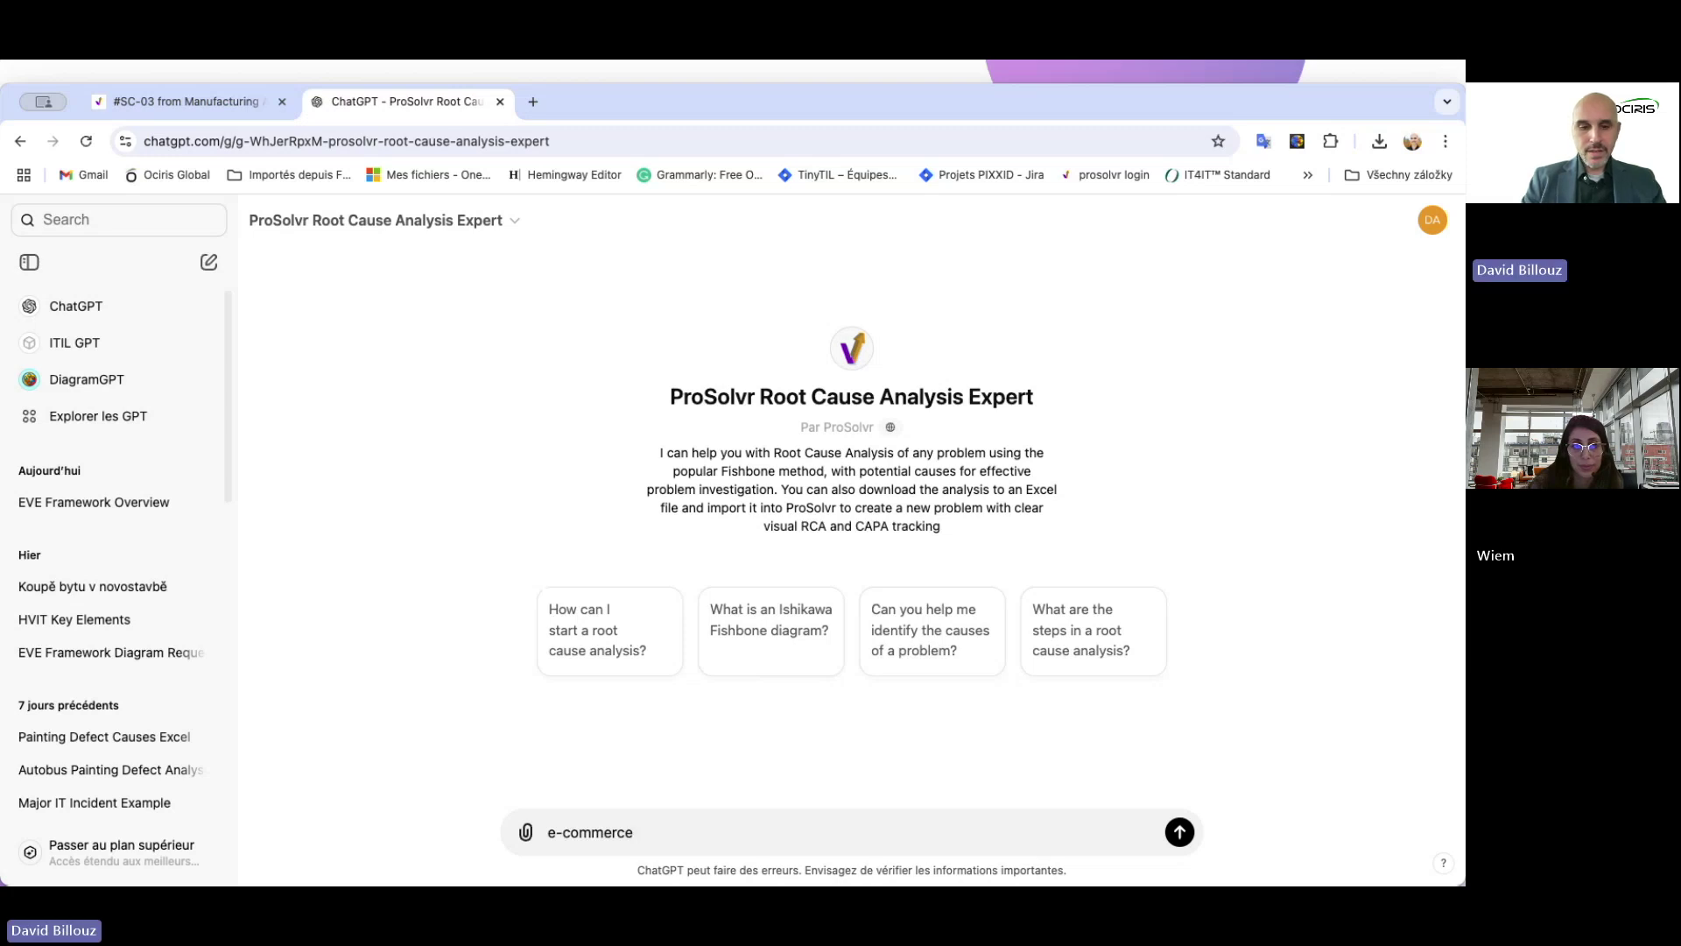
type(" major outage")
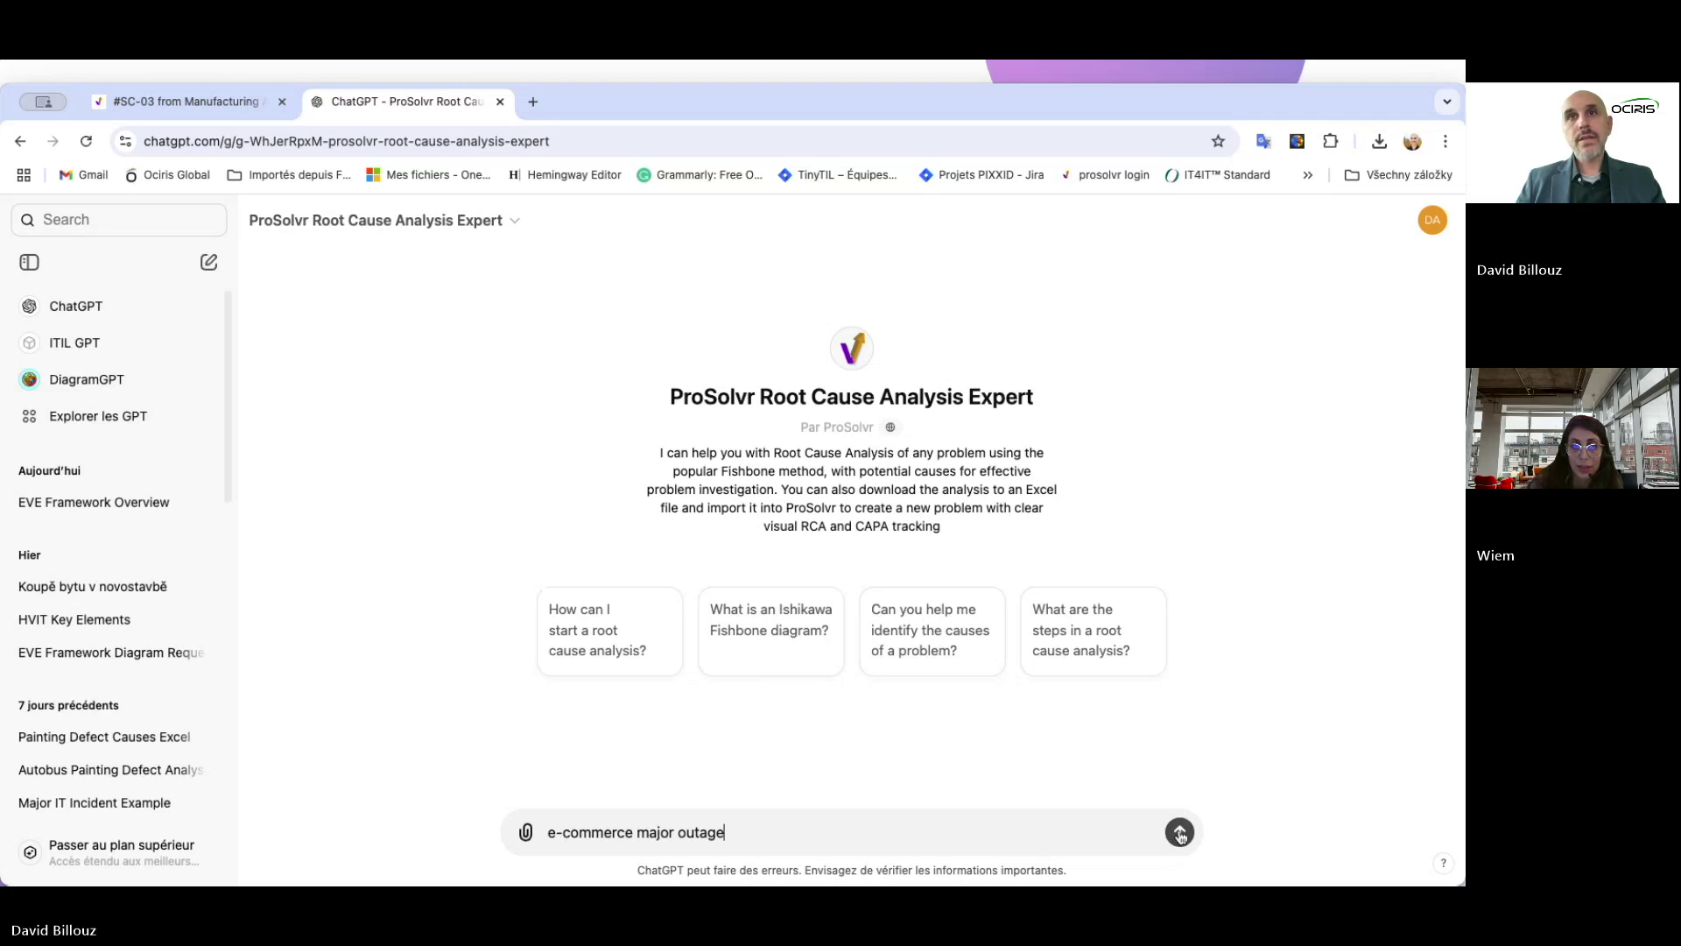
left_click(1179, 832)
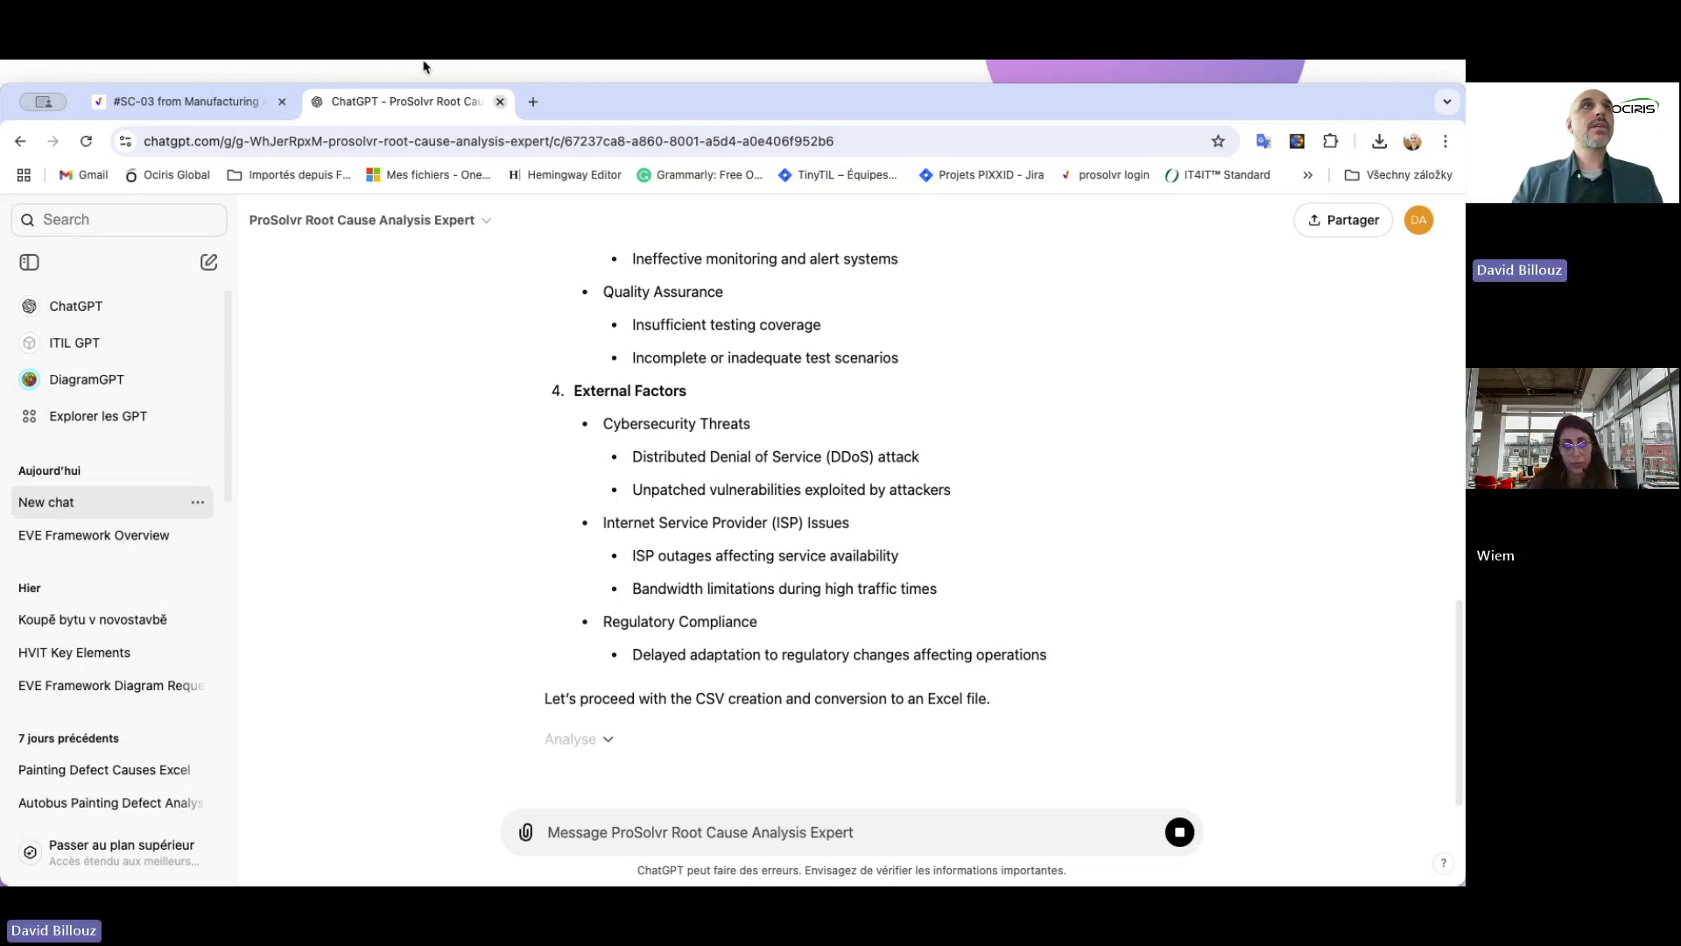
- Switch to ProSolvr to view the Gen AI option among the fishbone functions, and return to the ChatGPT analysis
left_click(195, 106)
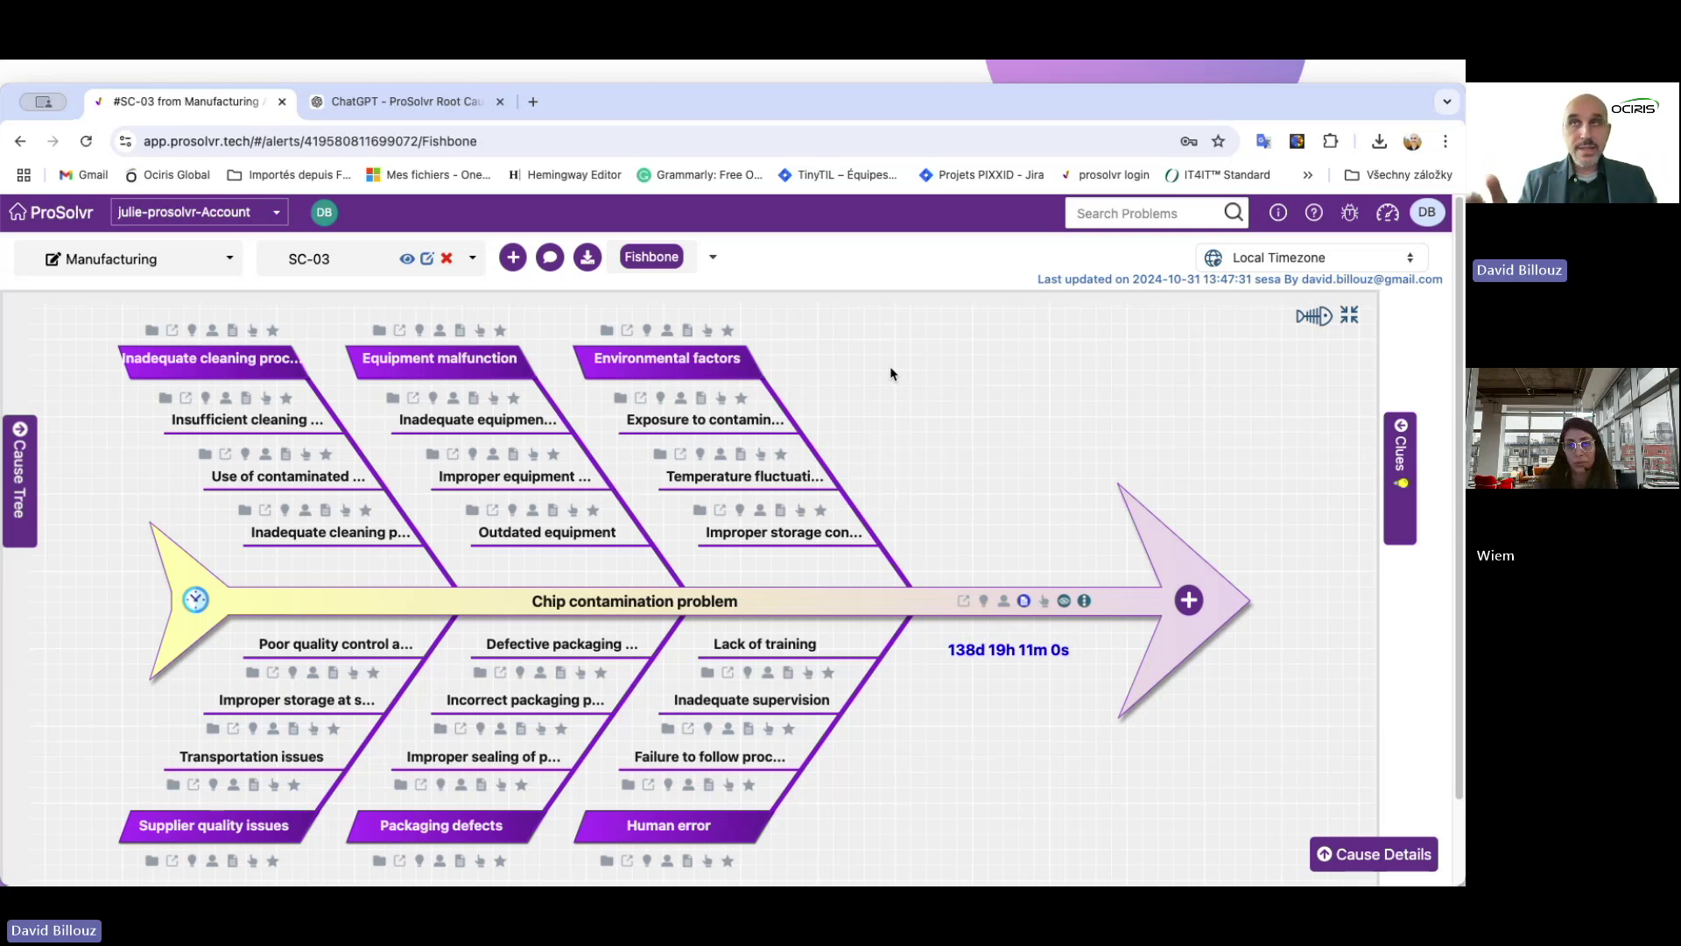
left_click(1312, 317)
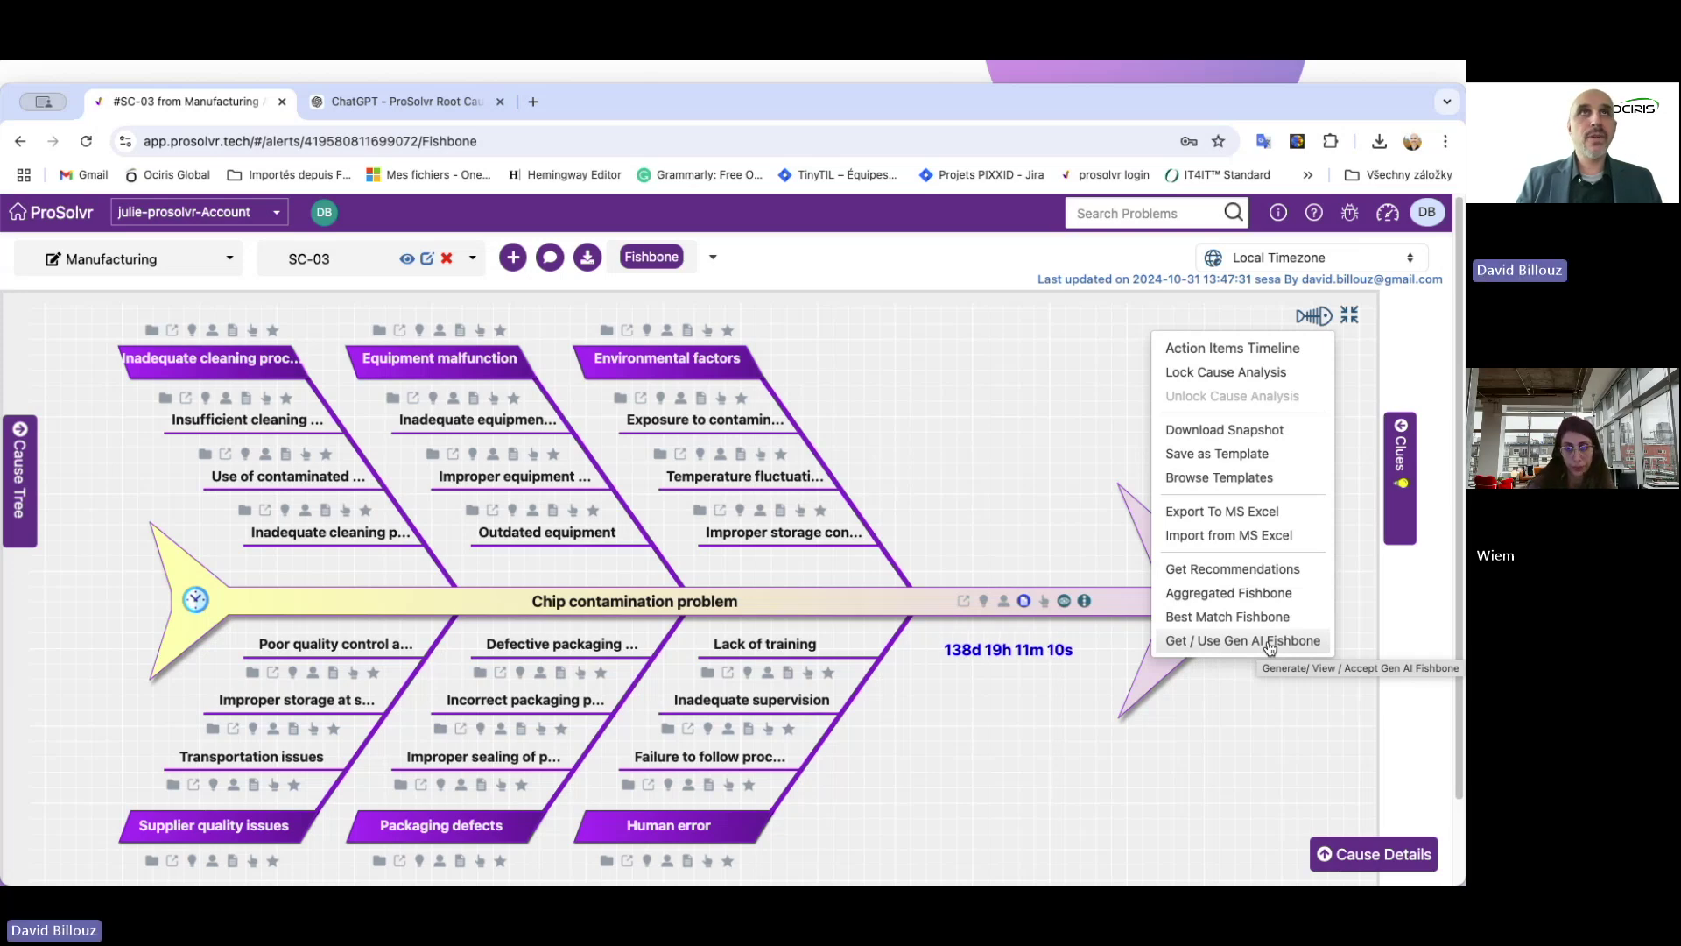
left_click(437, 110)
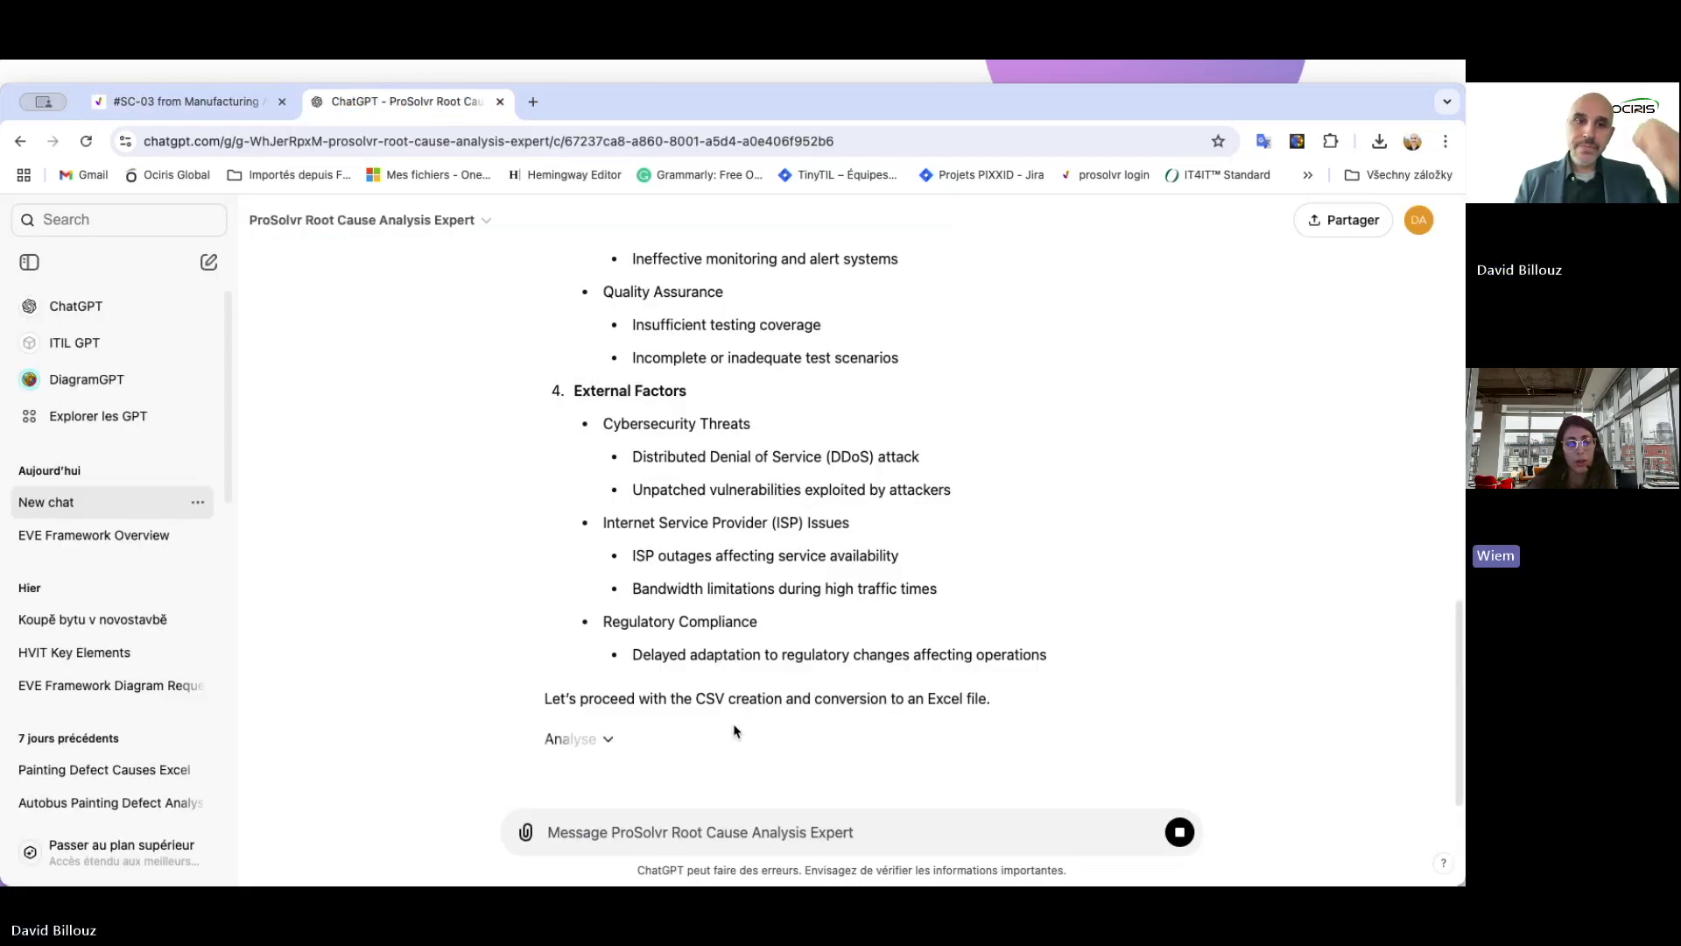
left_click(184, 102)
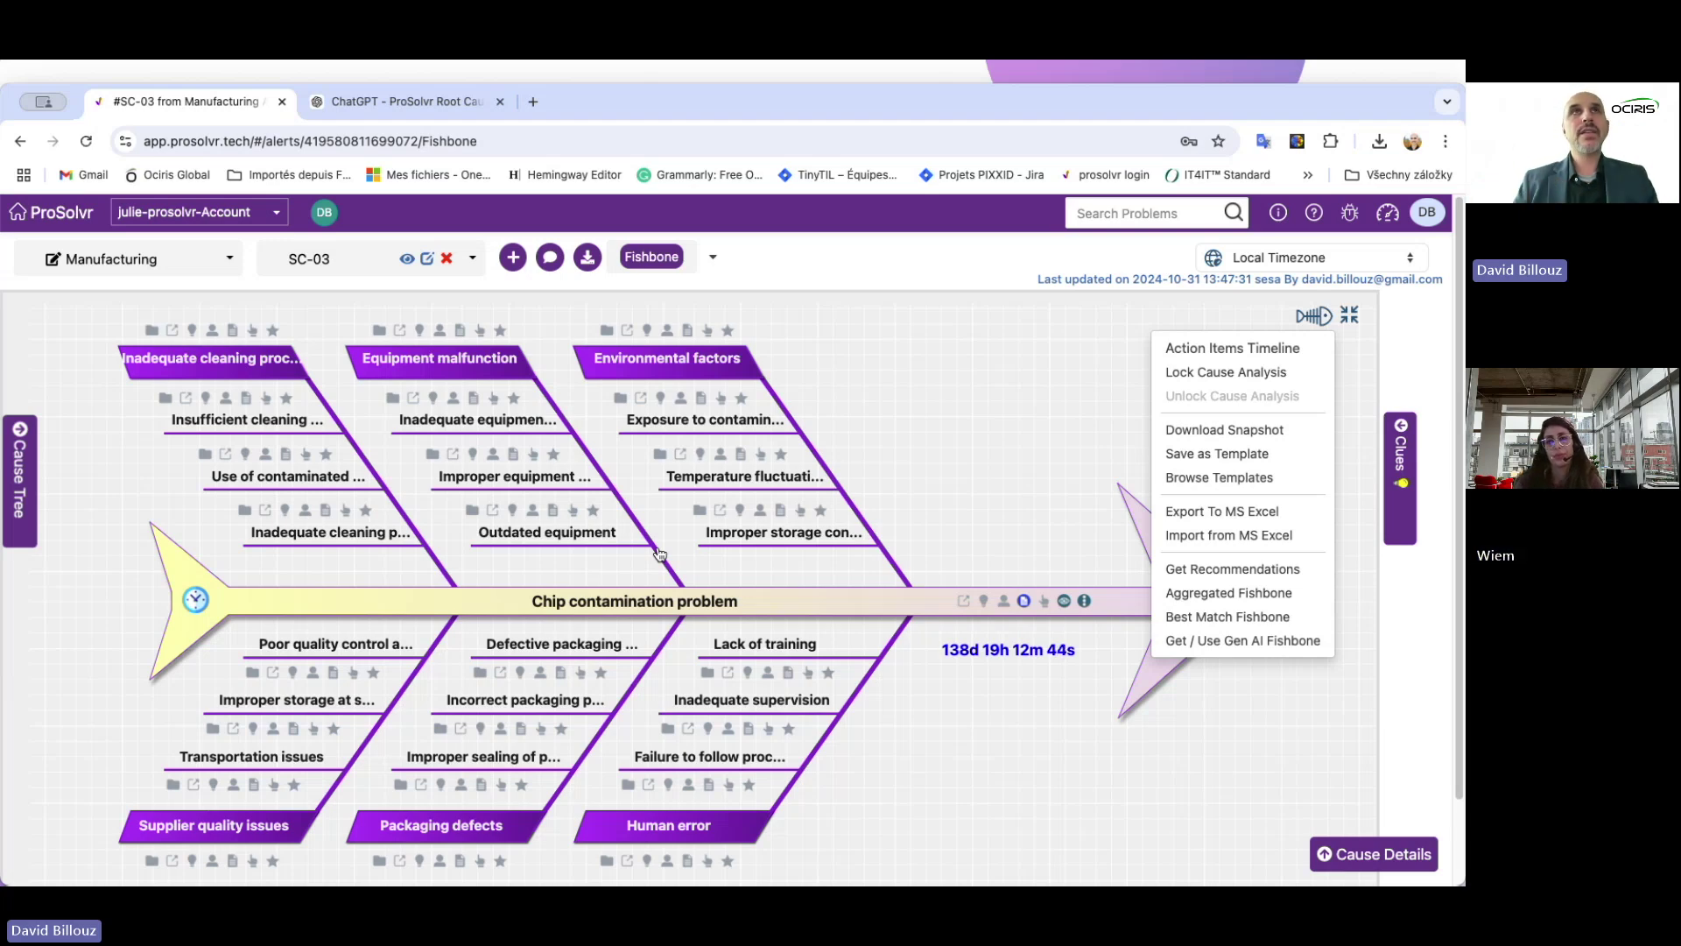
left_click(429, 105)
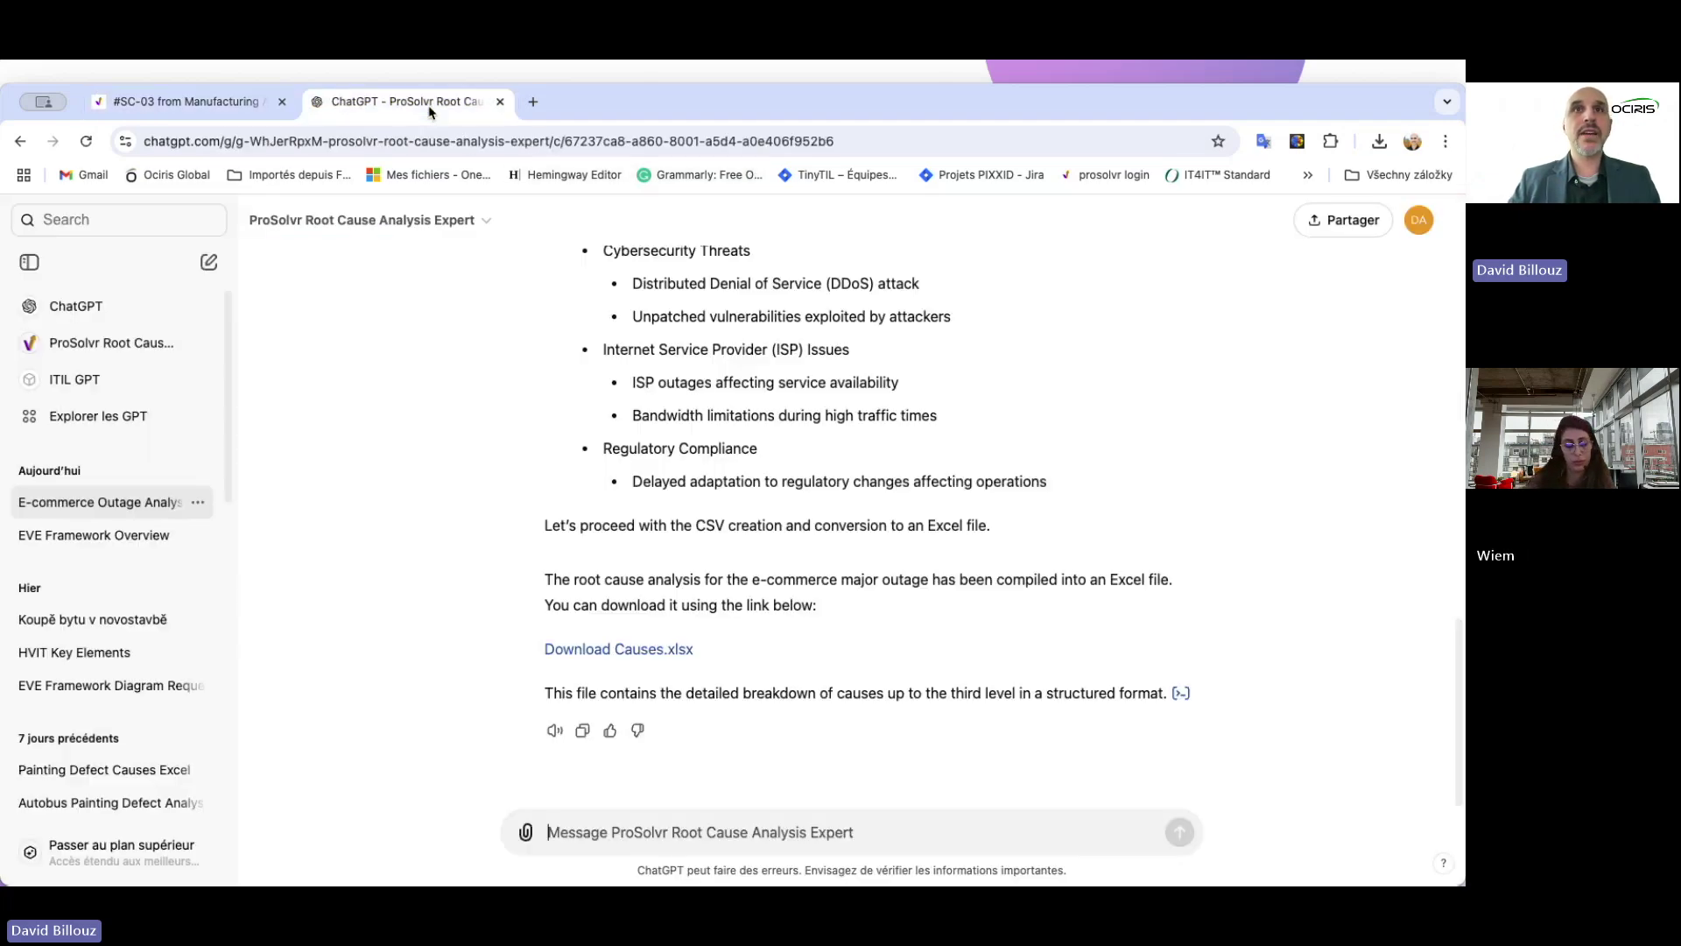
- Download the generated Causes.xlsx file to the Plocha folder under the name Causes_e-commerce
left_click(630, 655)
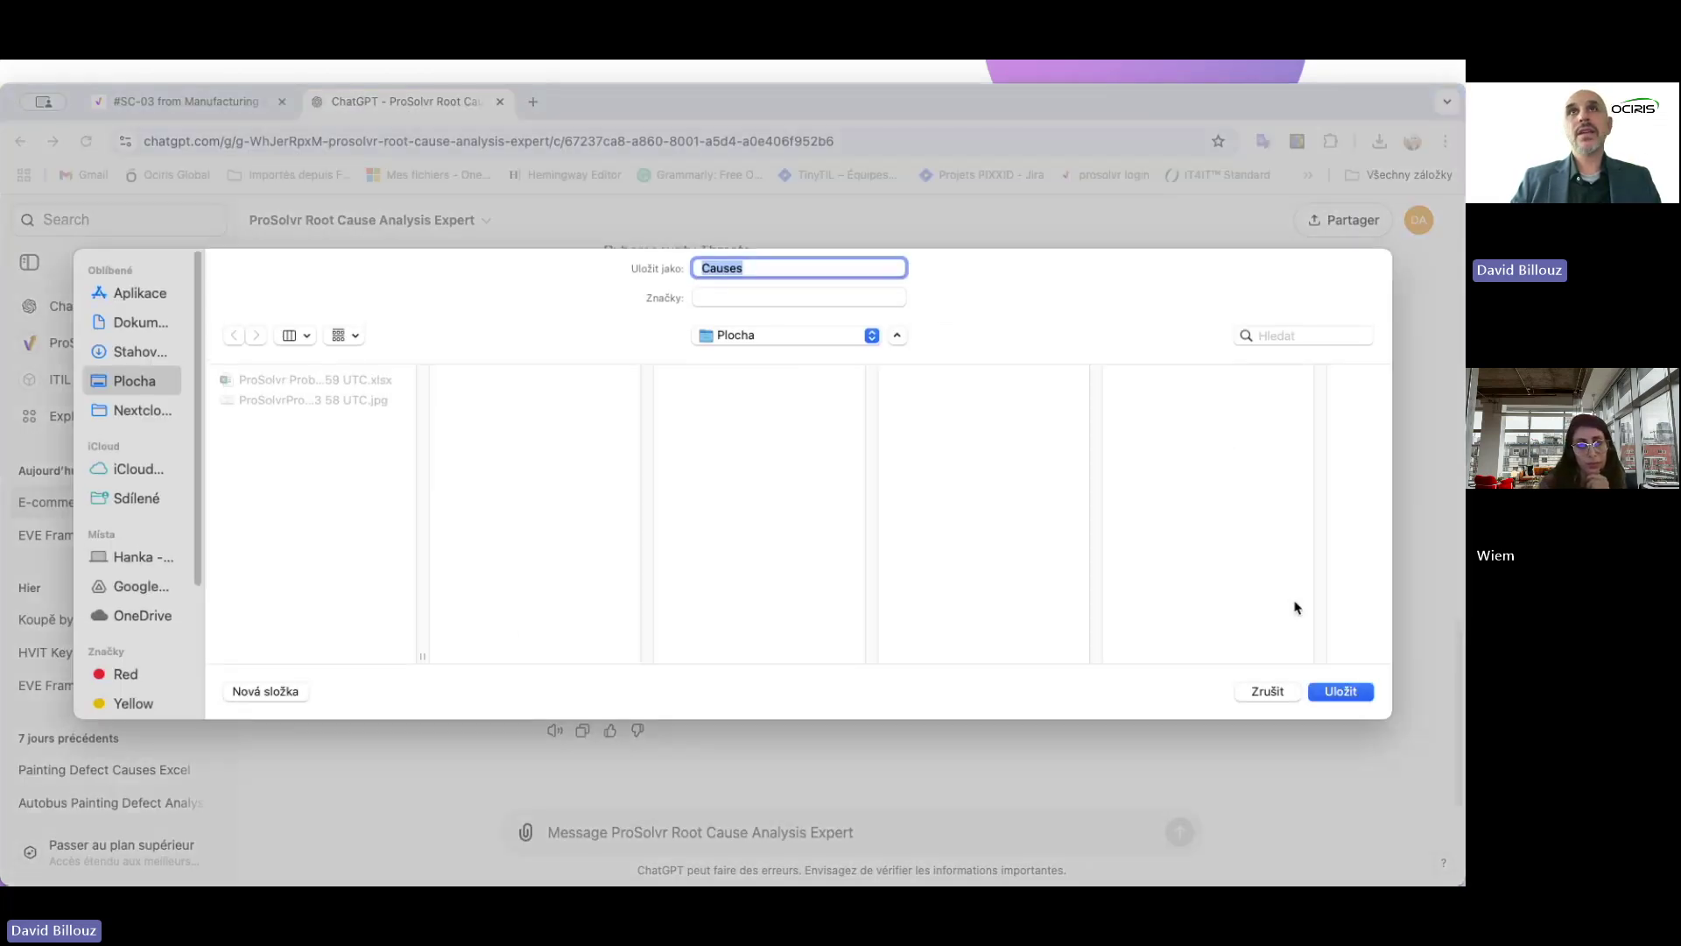
left_click(766, 266)
type("_")
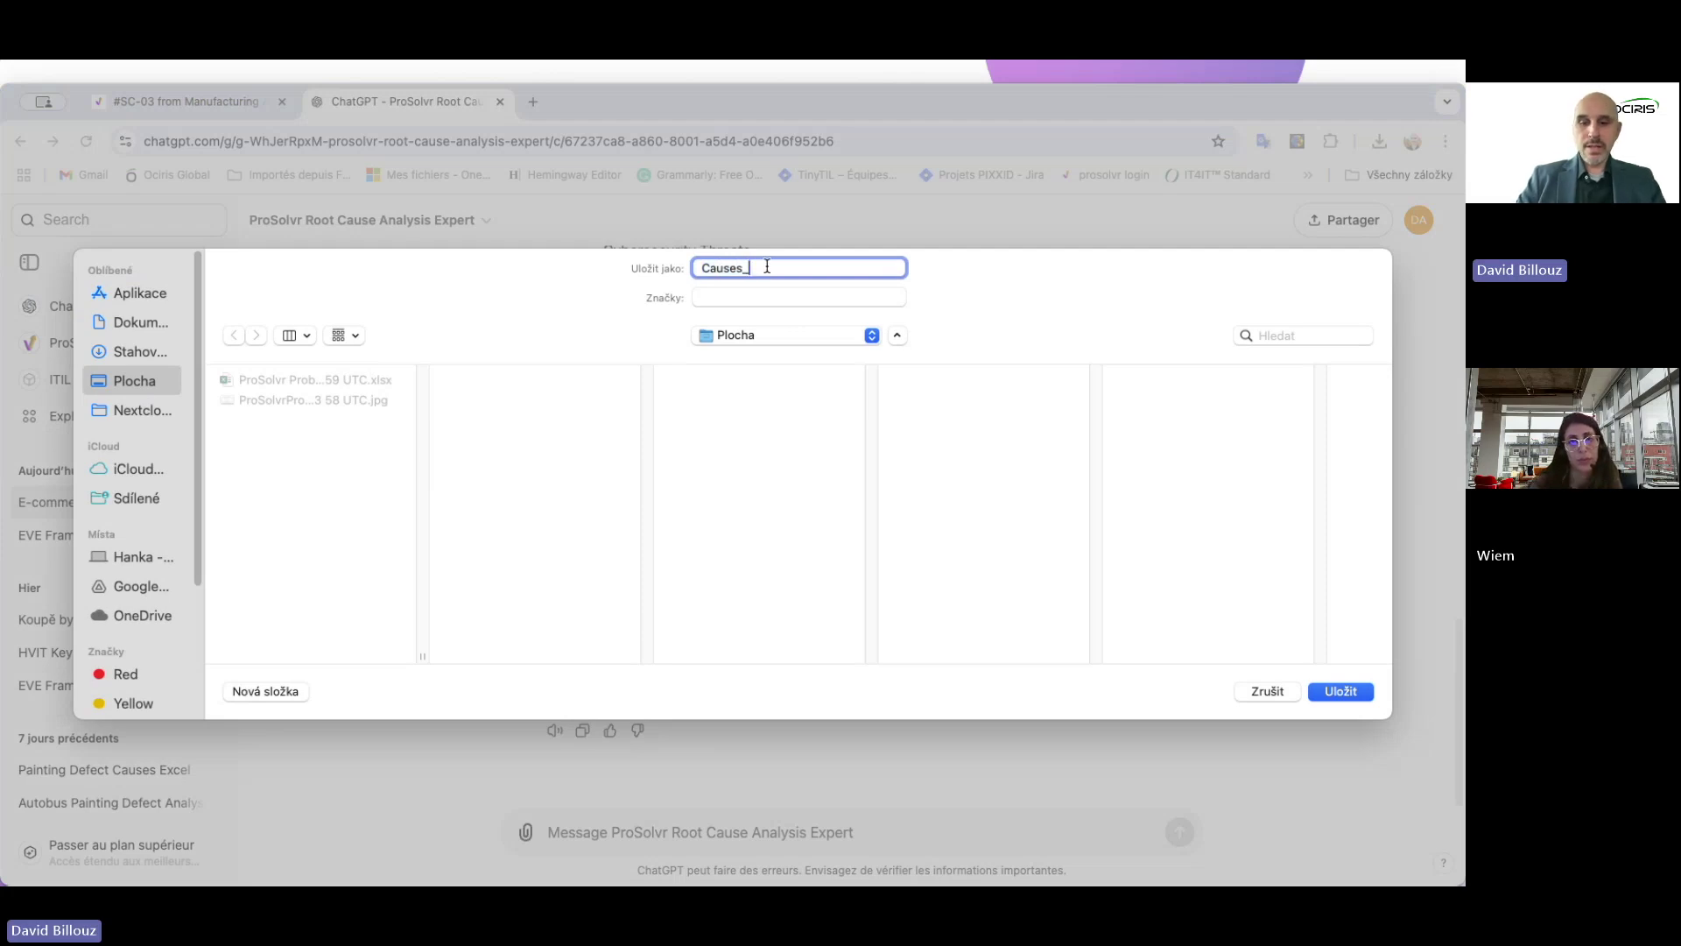
type("e-comm")
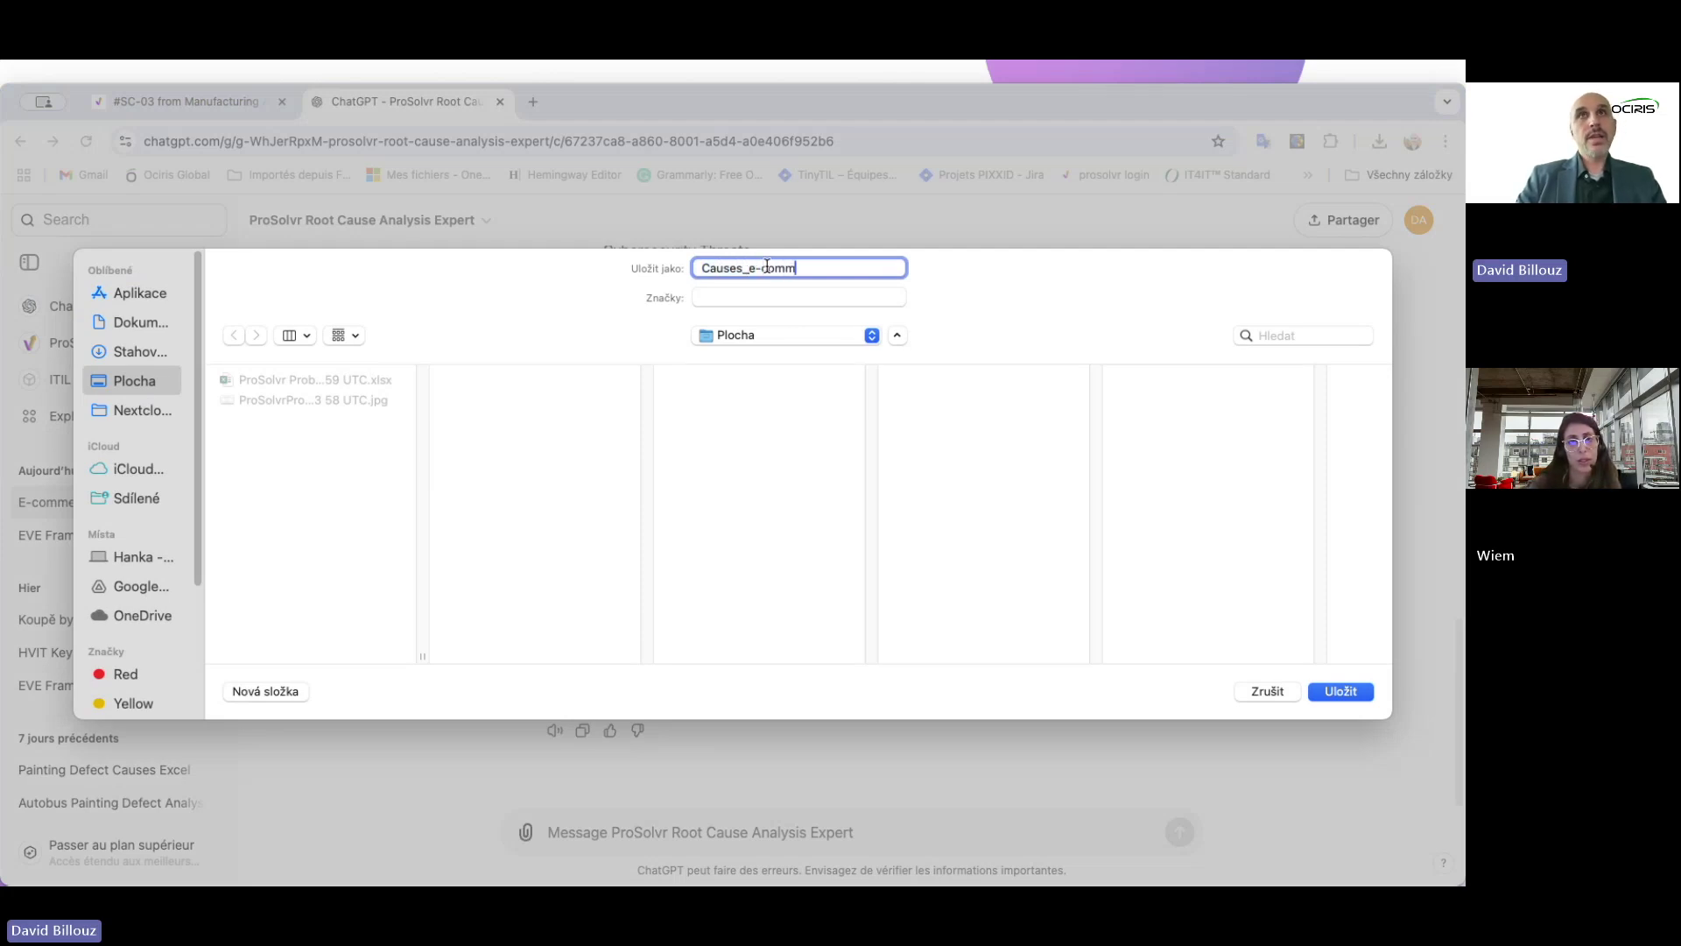
type("erce")
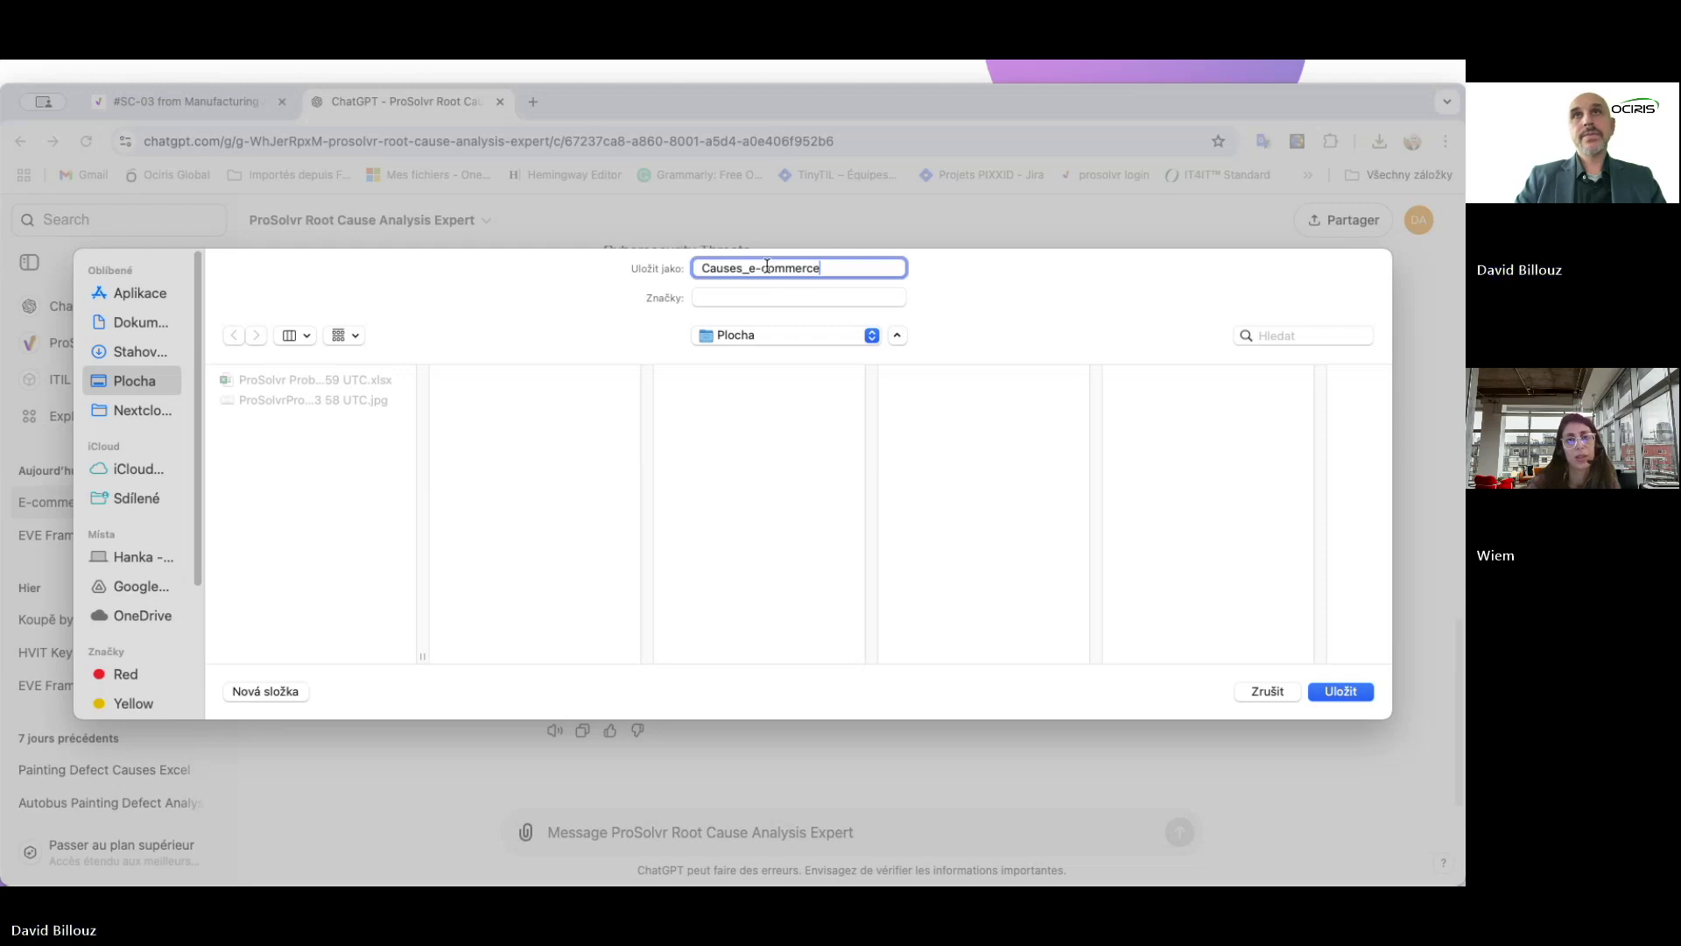
key("Return")
- Open the downloaded Causes_e-commerce.xlsx in Excel, enlarge its window, review the list of causes and cause paths, and close the workbook
left_click(1378, 141)
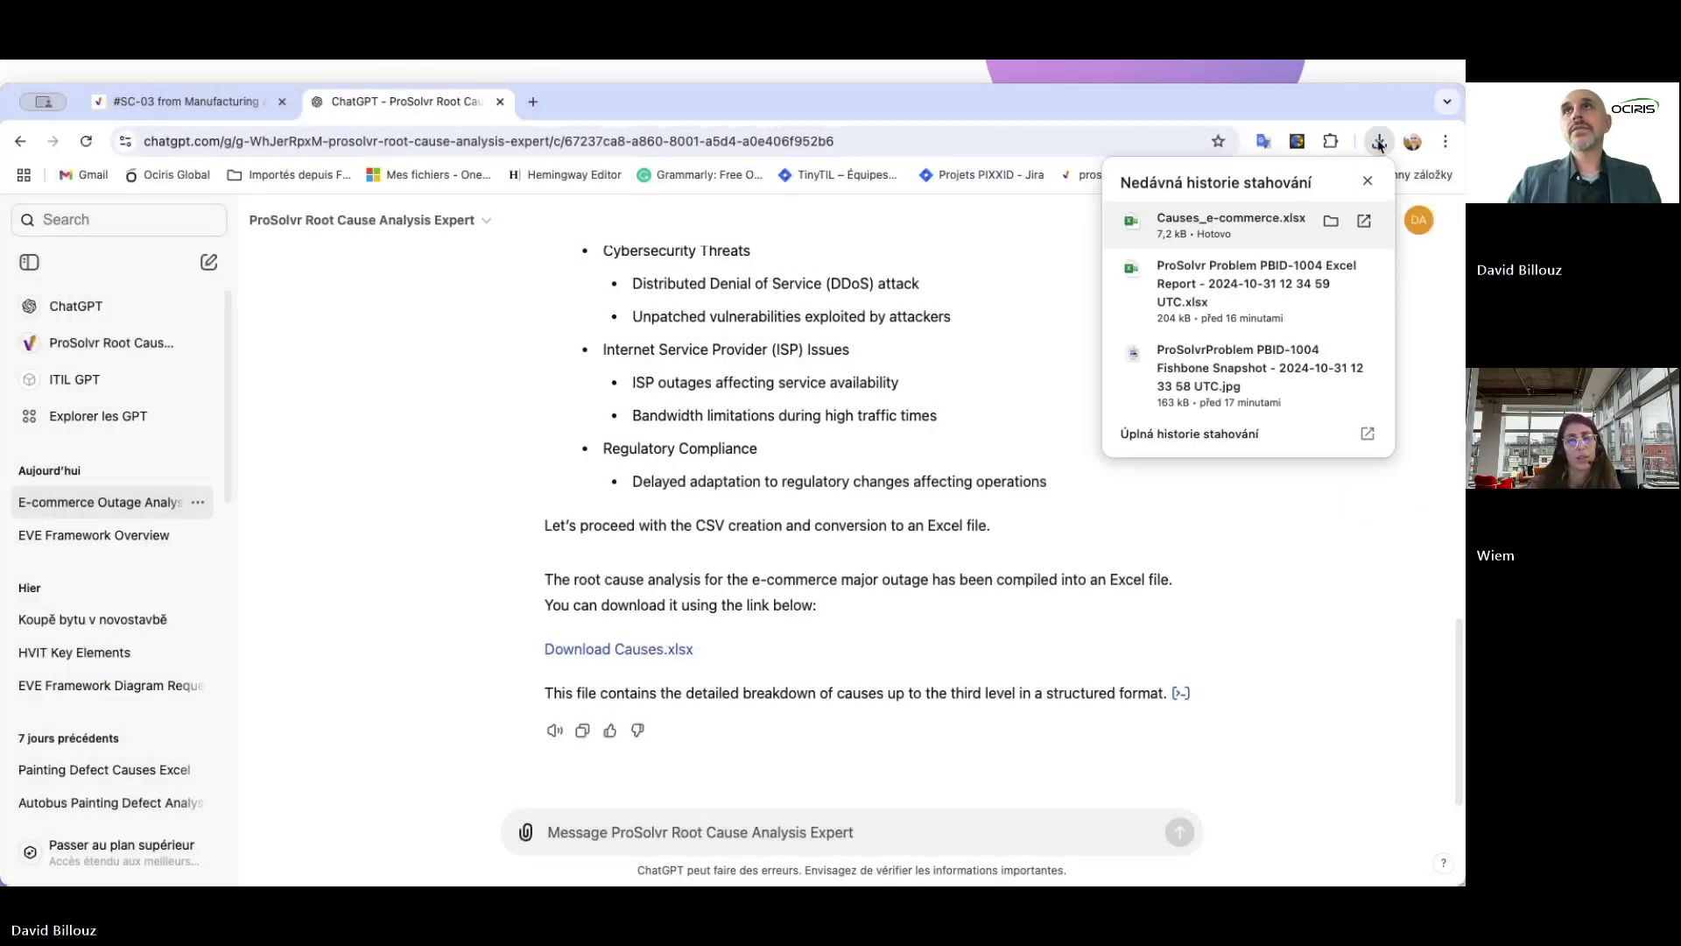
left_click(1238, 220)
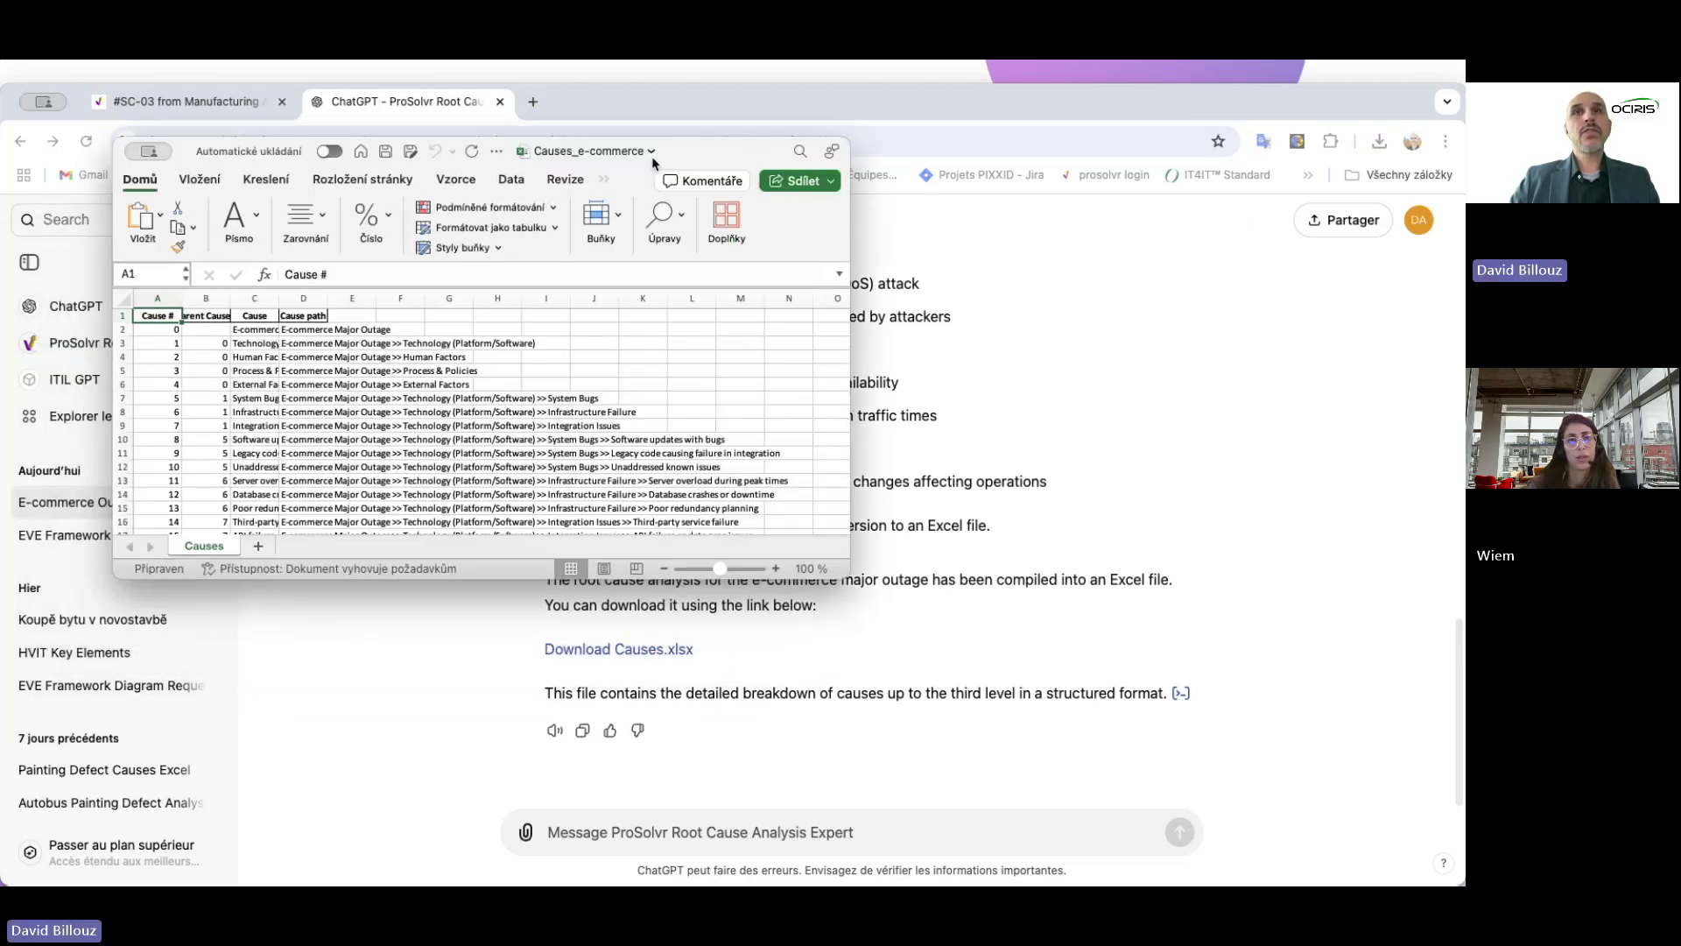
left_click_drag(843, 571, 1322, 882)
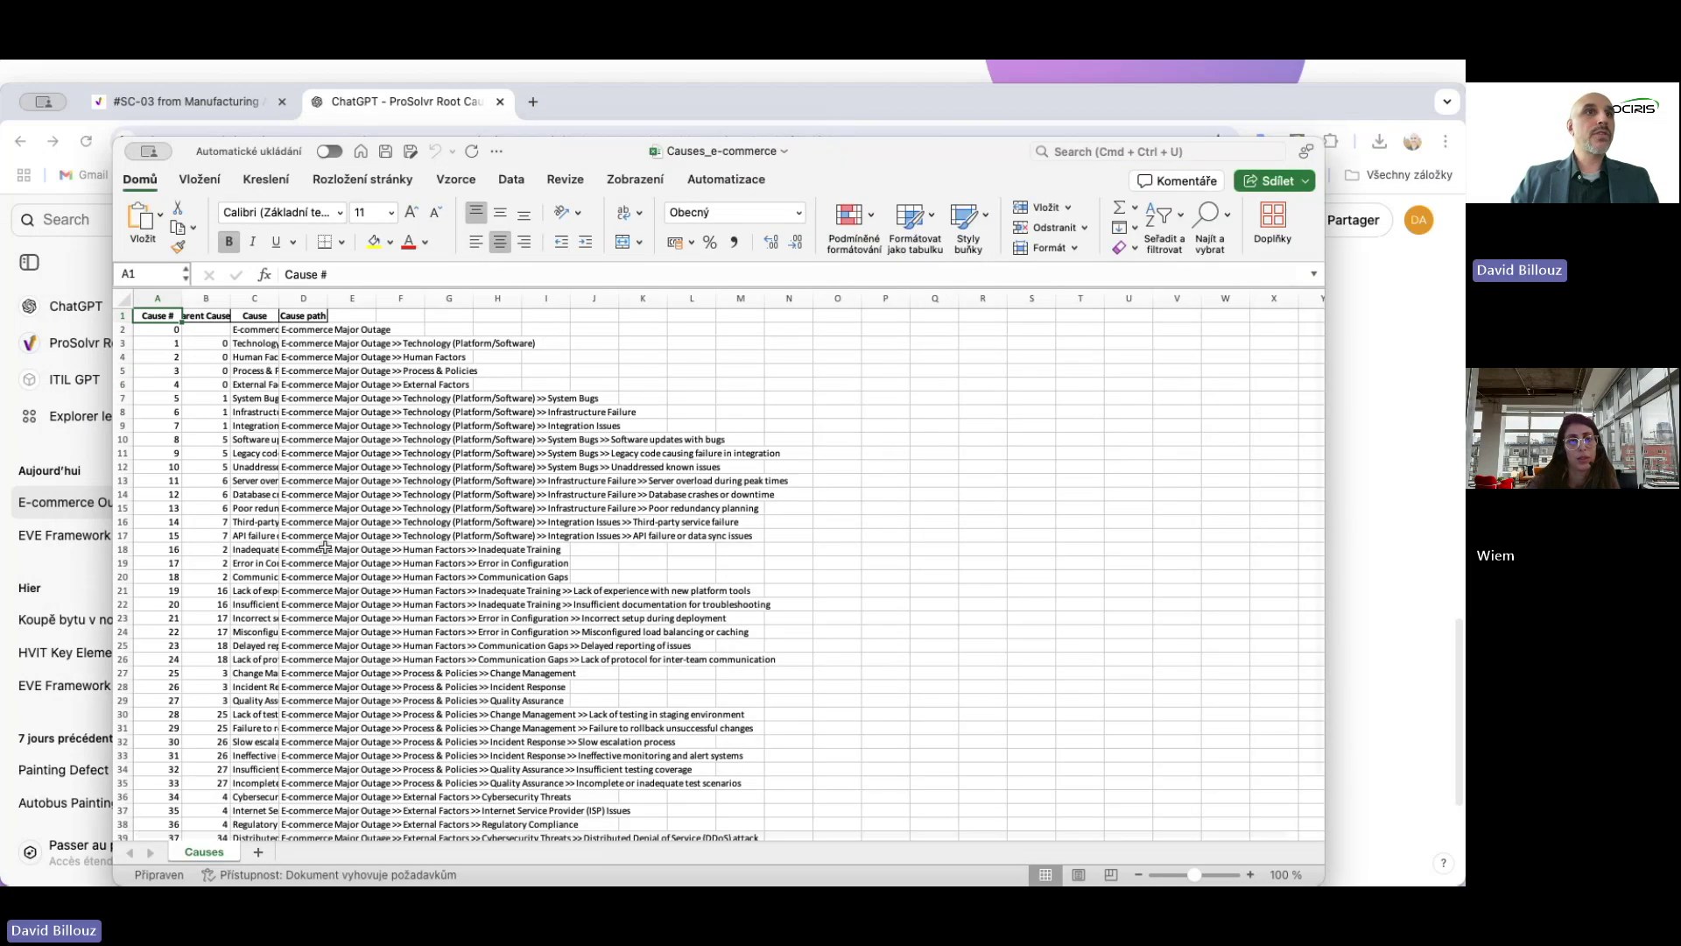
scroll(384, 535, "down", 3)
scroll(383, 535, "up", 2)
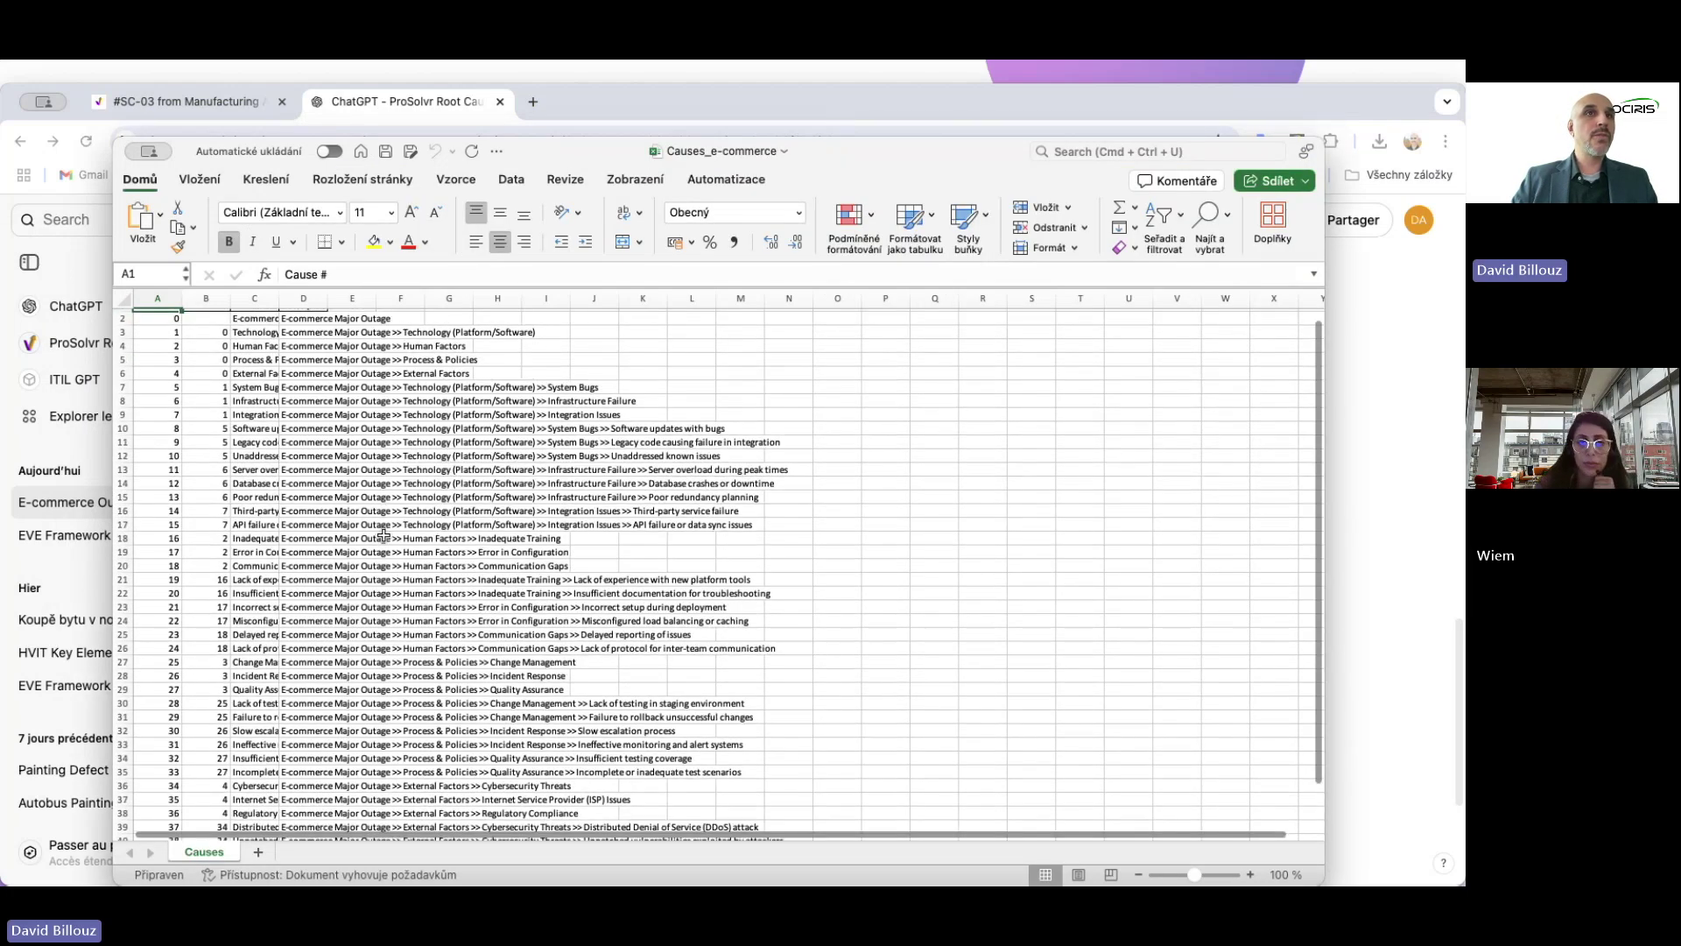
scroll(383, 535, "up", 1)
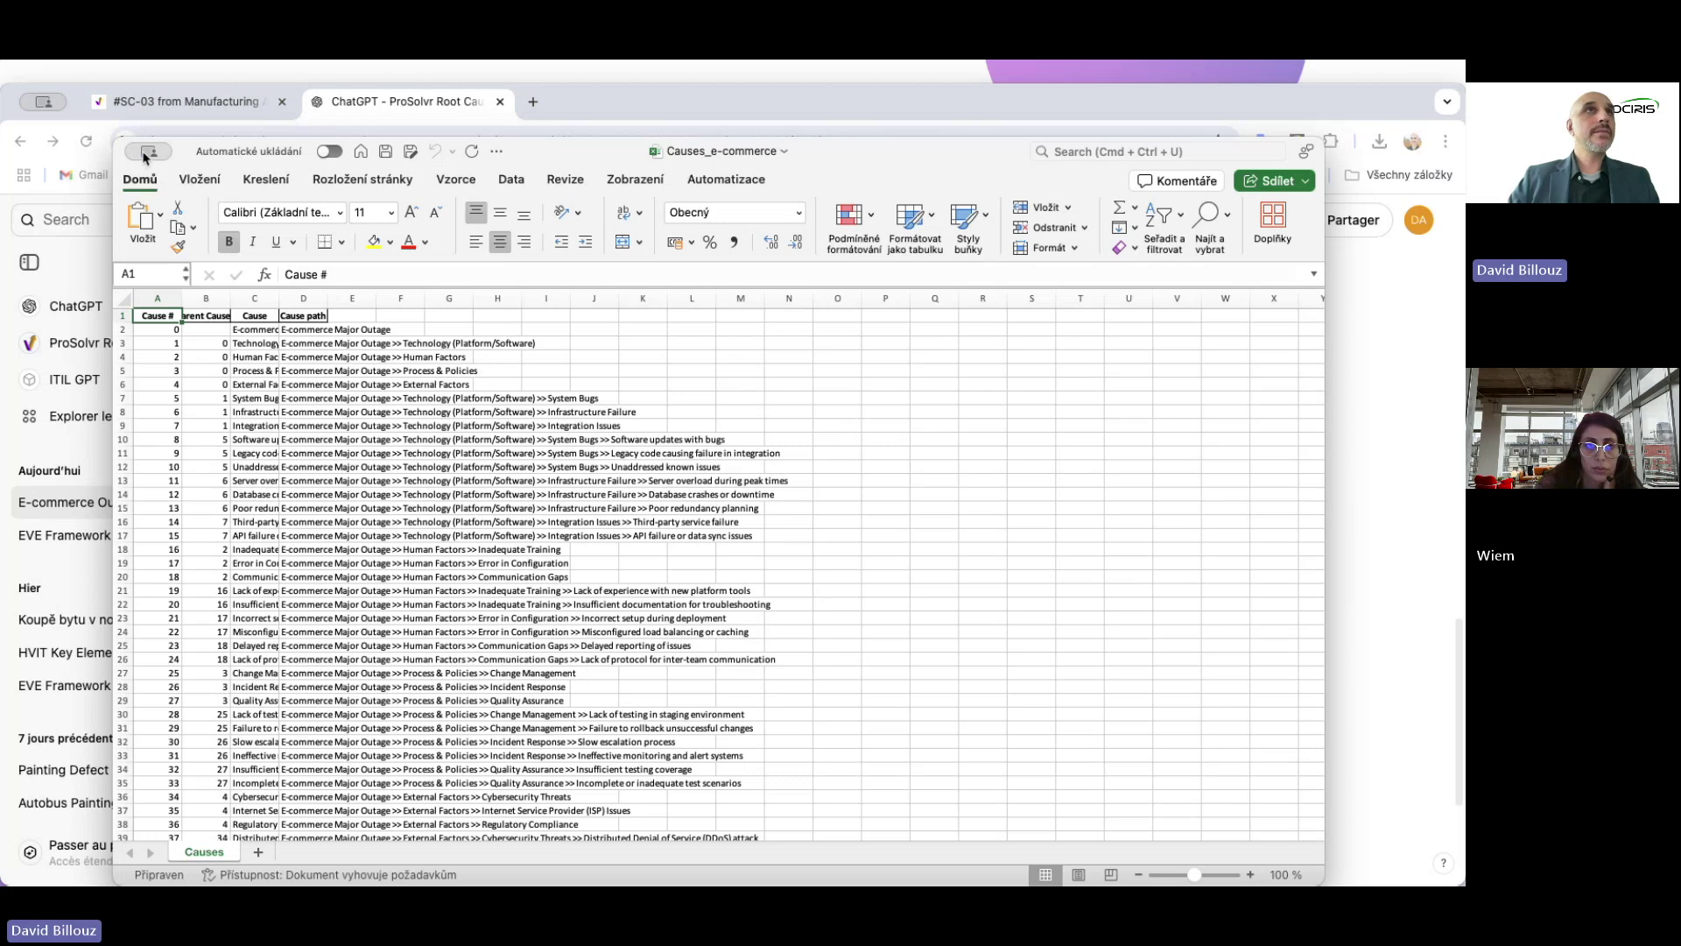
mouse_move(147, 156)
left_click(165, 187)
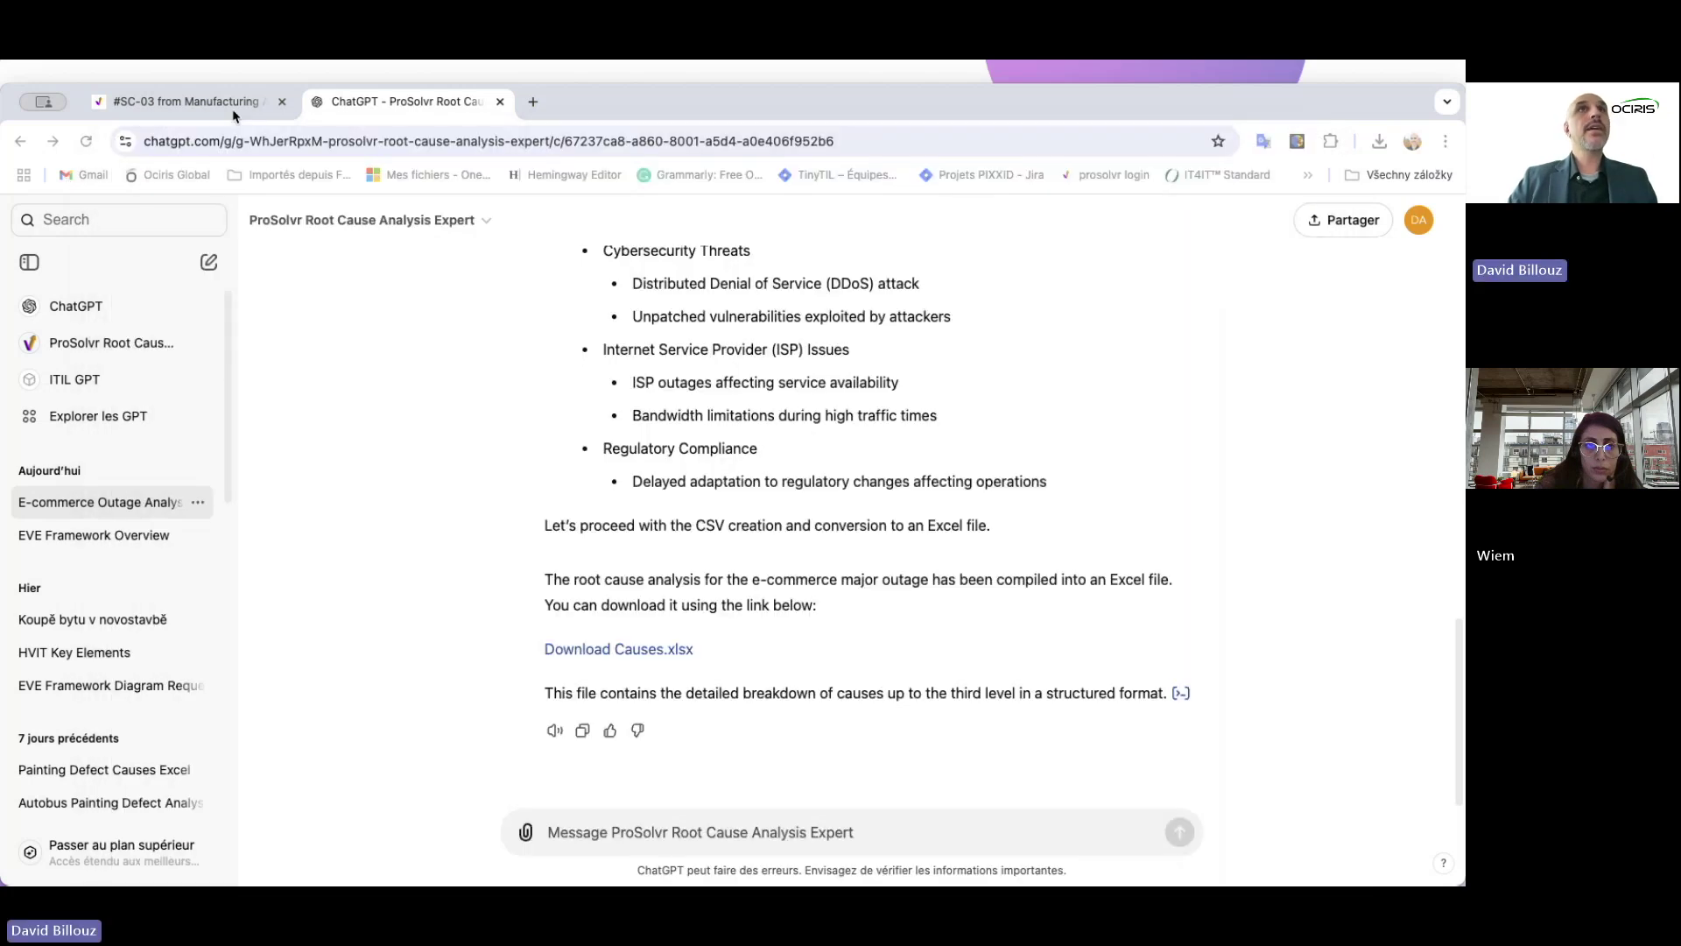
- Return to ProSolvr and switch from the Manufacturing system to the IT major incidents fishbone
left_click(186, 102)
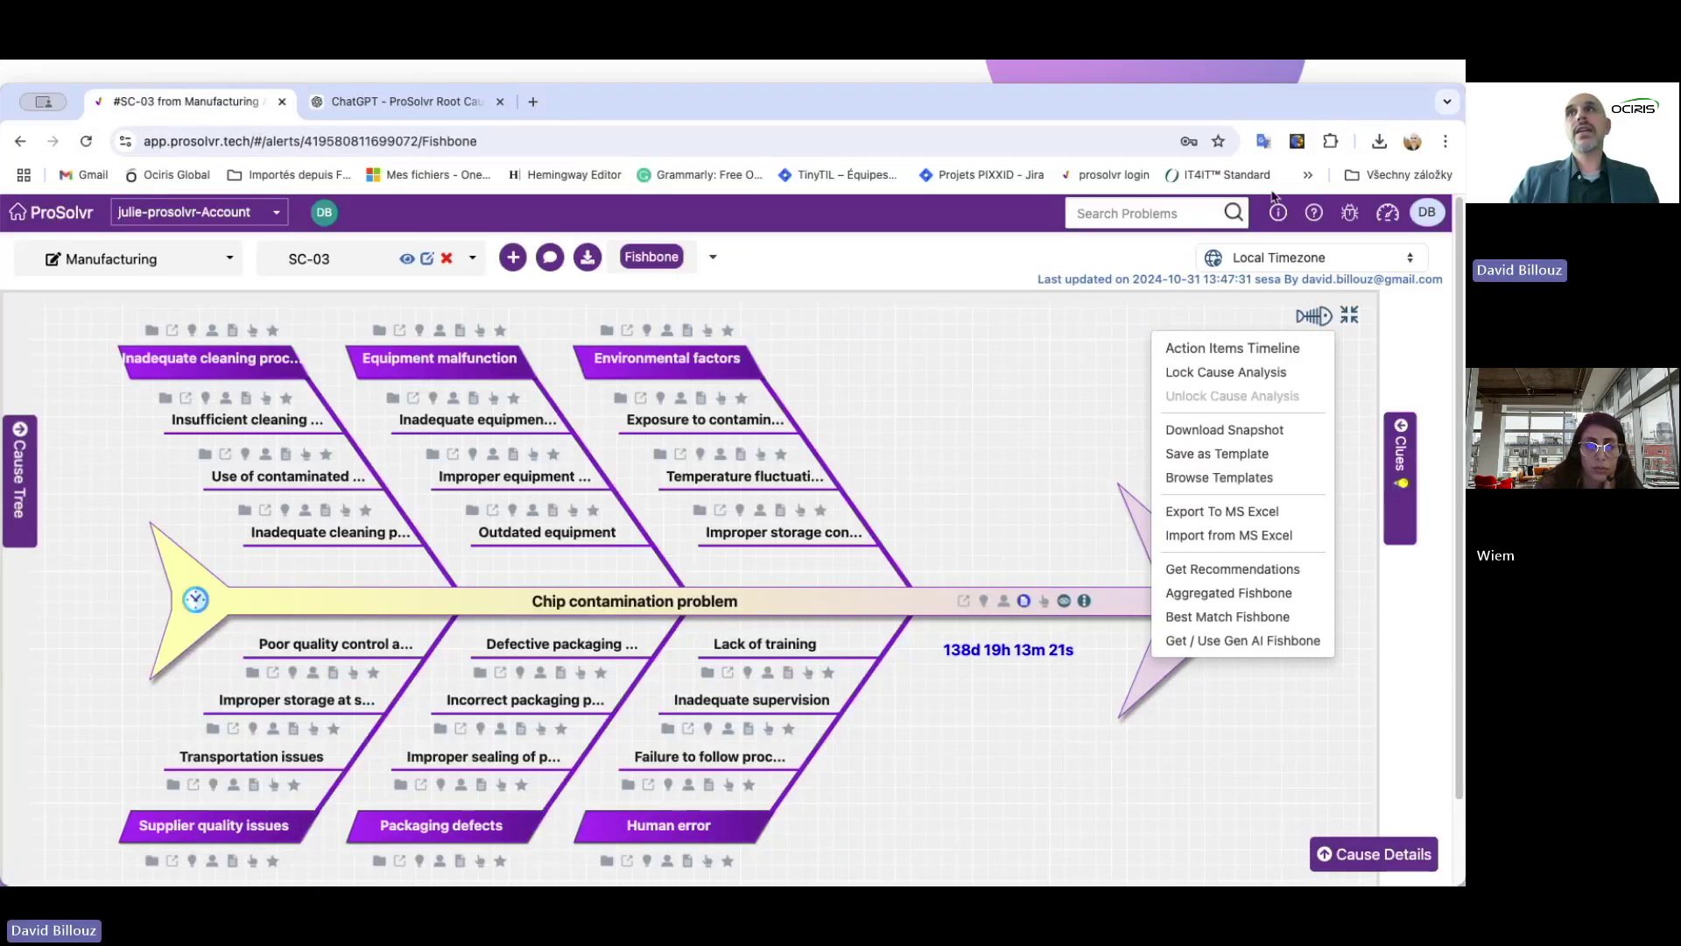
left_click(1324, 317)
left_click(1323, 317)
left_click(1324, 317)
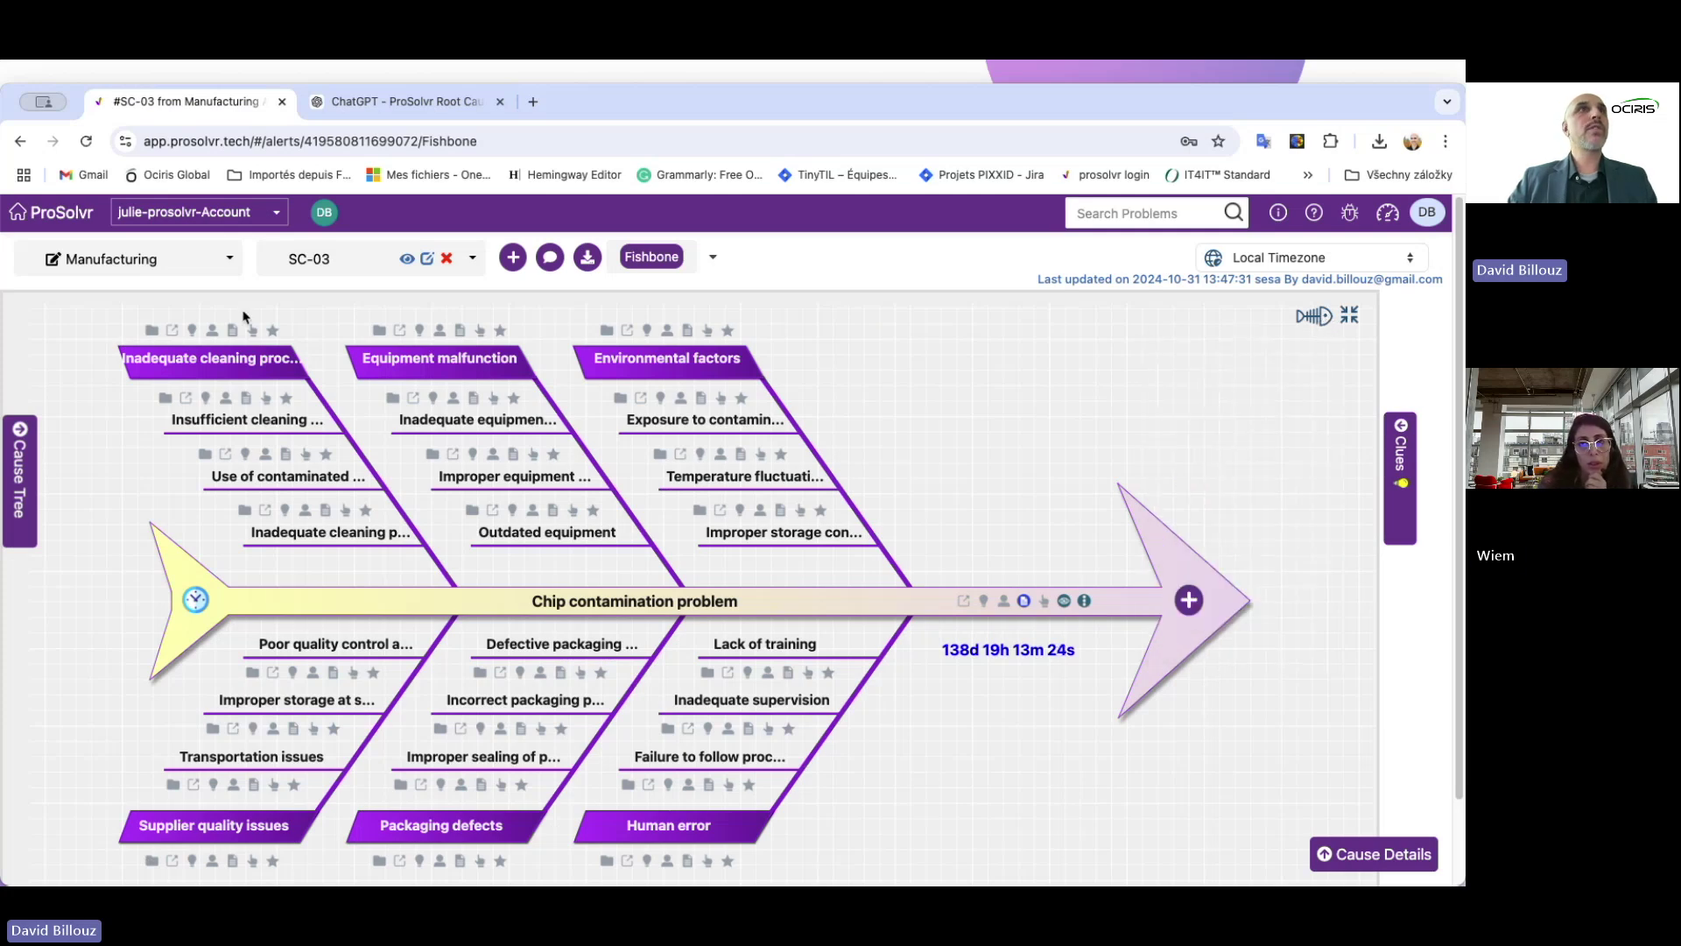
left_click(230, 262)
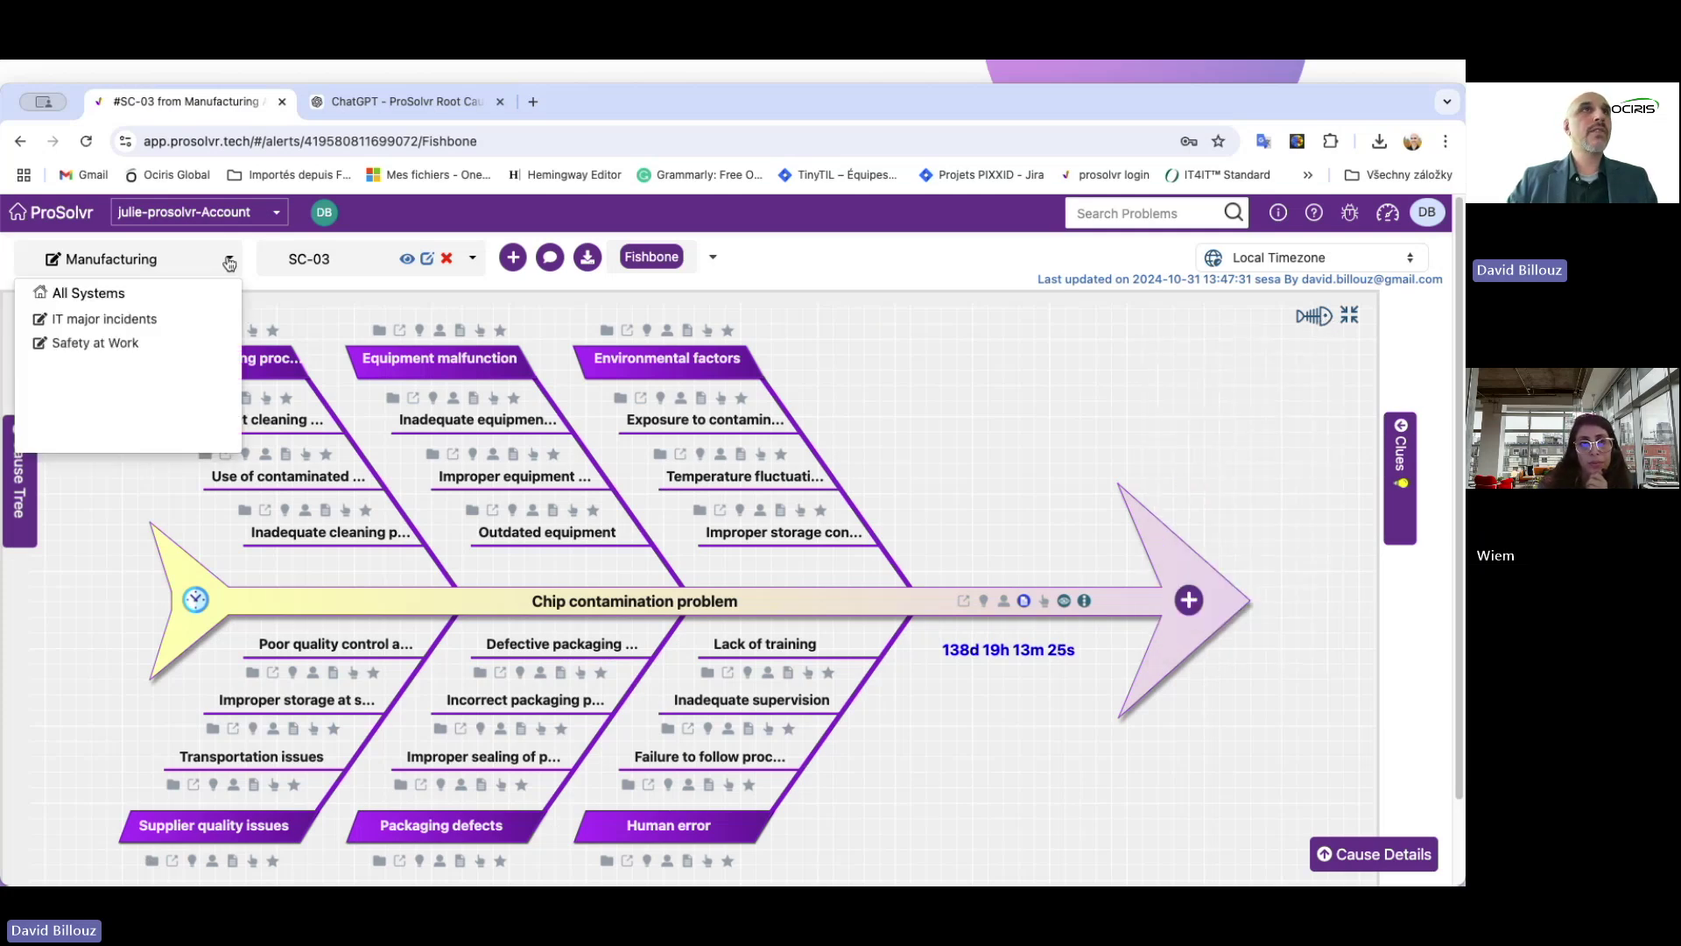
left_click(164, 317)
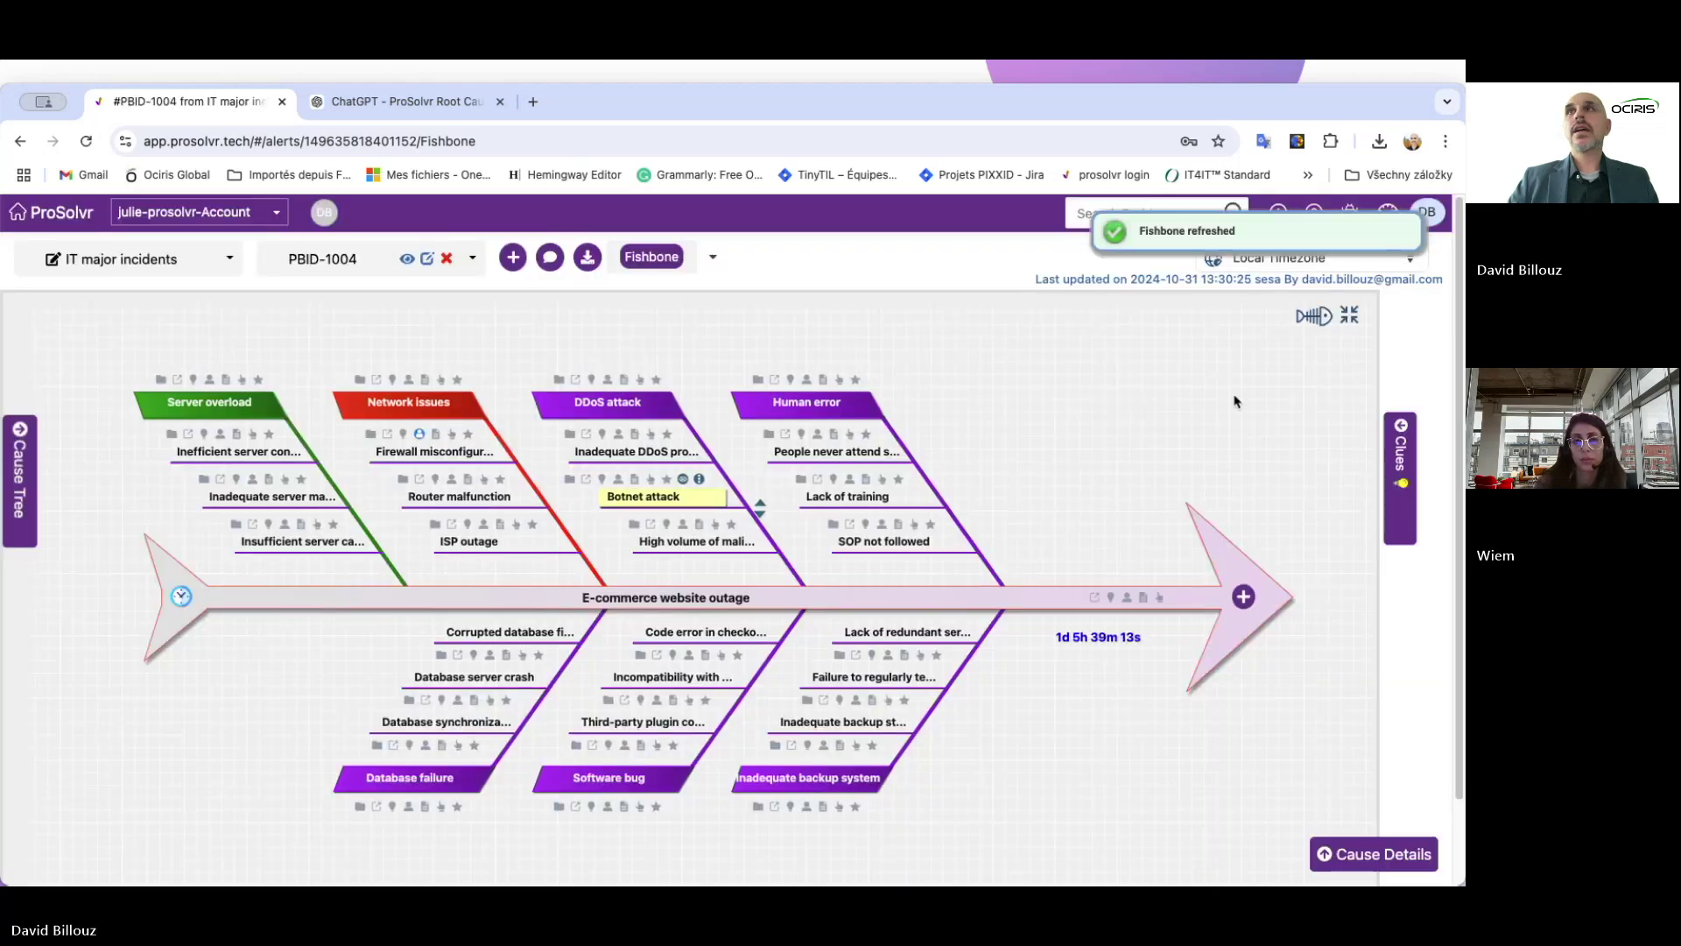
- Import Causes_e-commerce.xlsx from the Plocha folder into the E-commerce website outage fishbone
left_click(1313, 315)
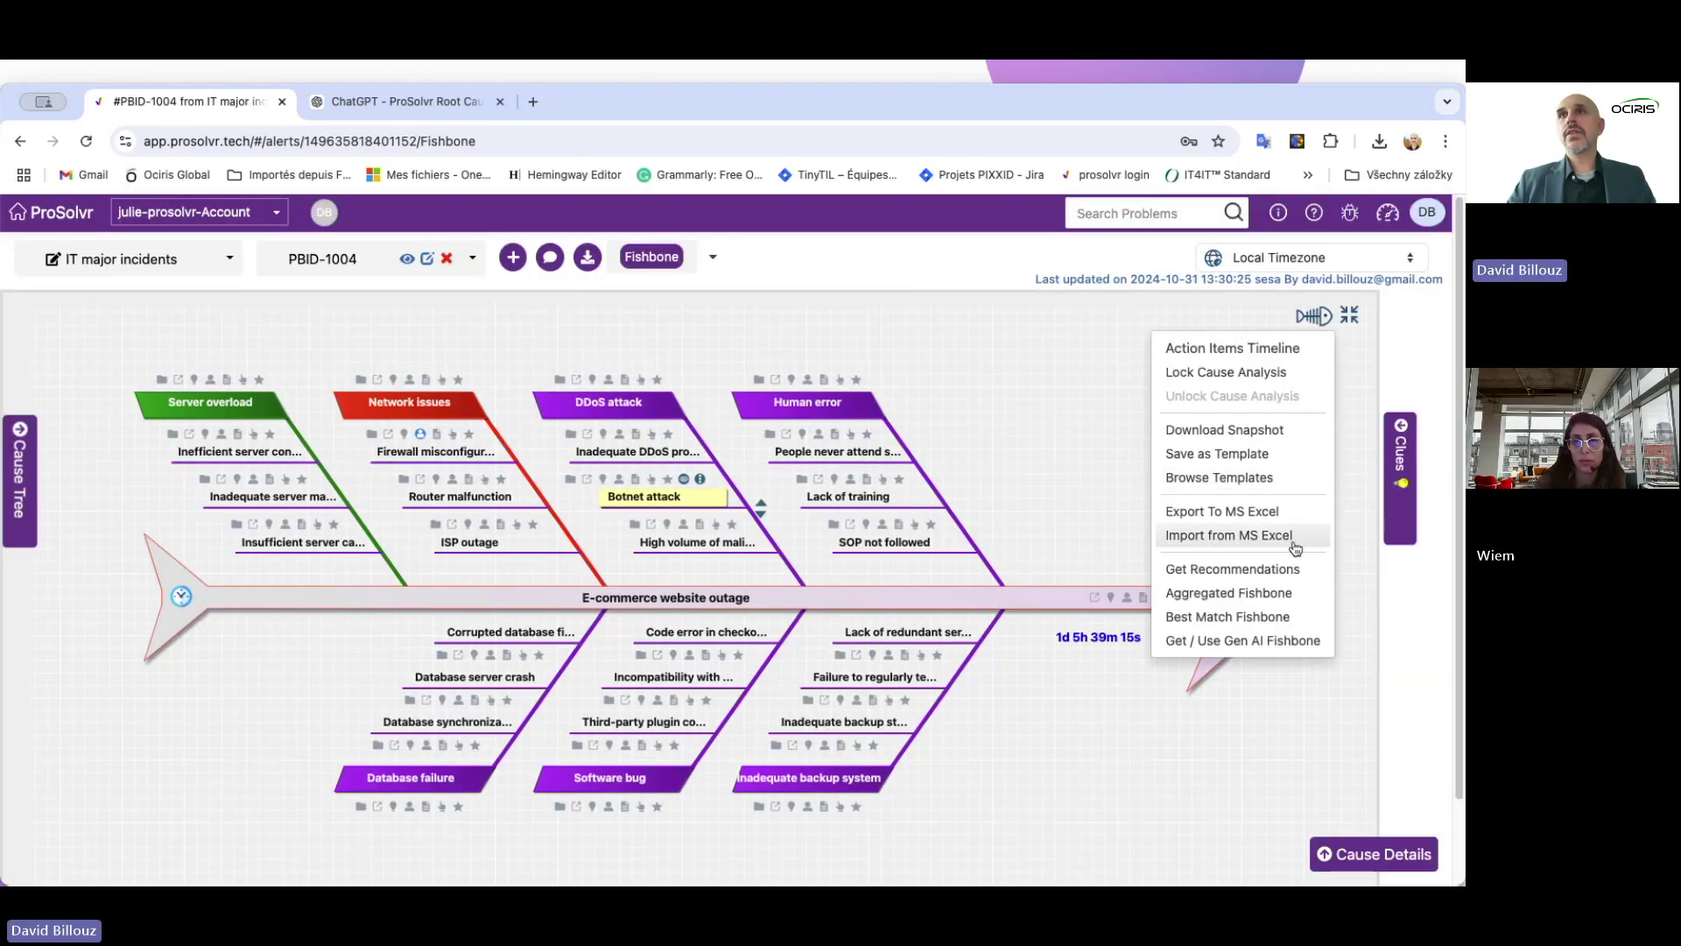
left_click(1256, 544)
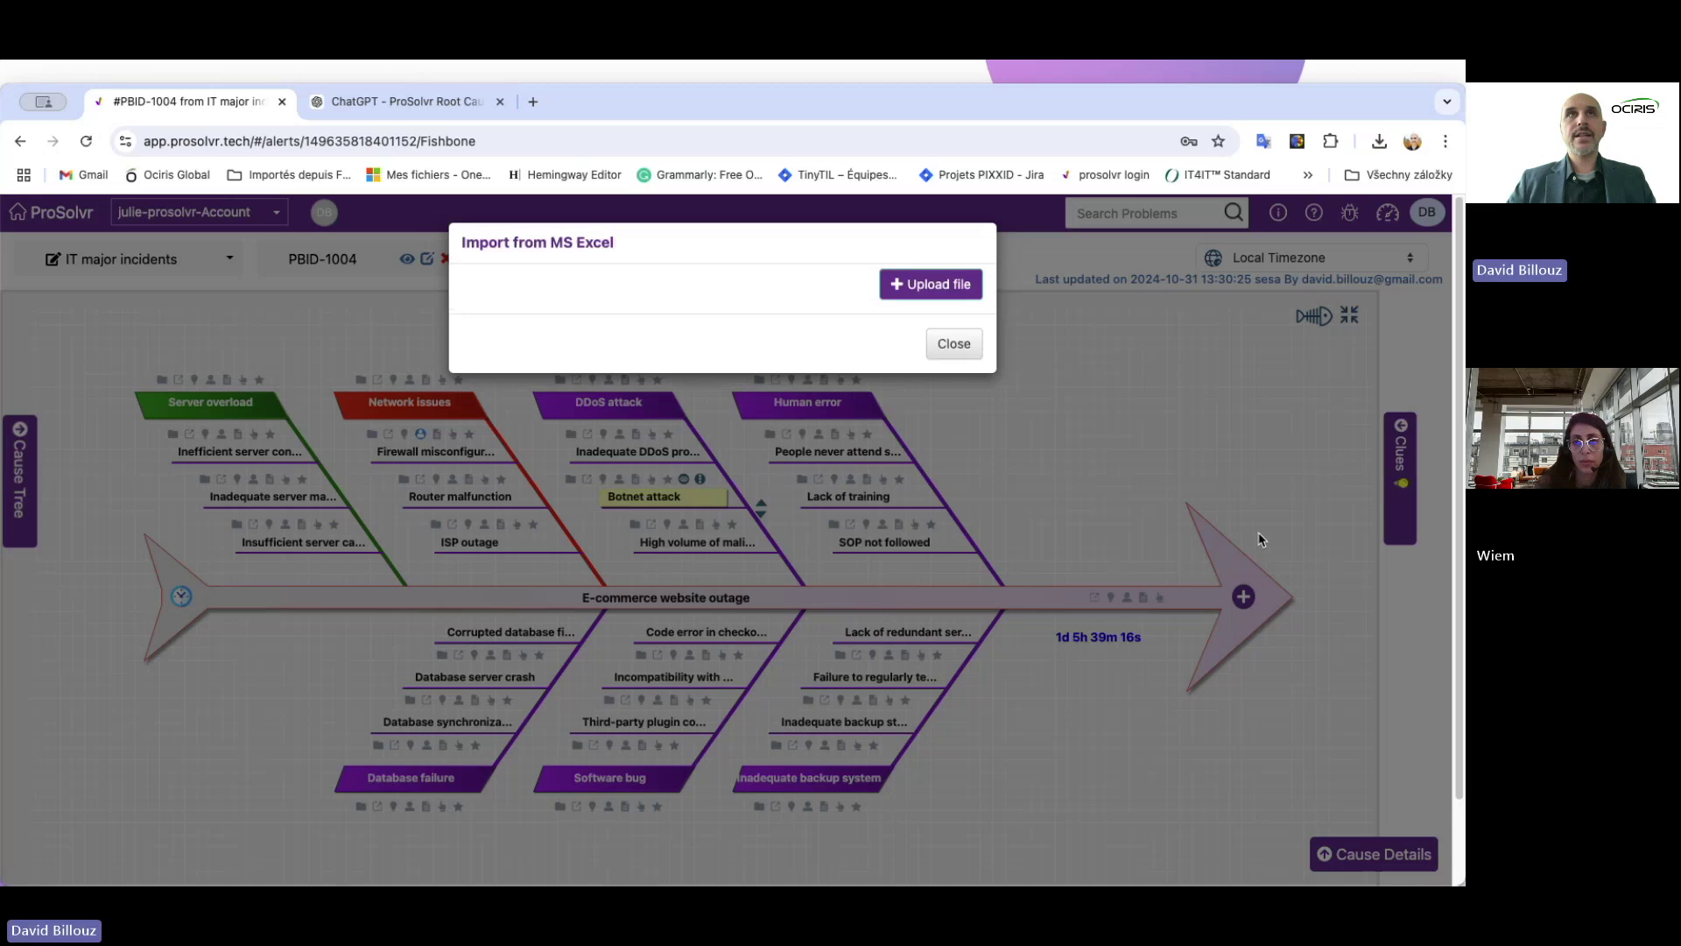
left_click(911, 286)
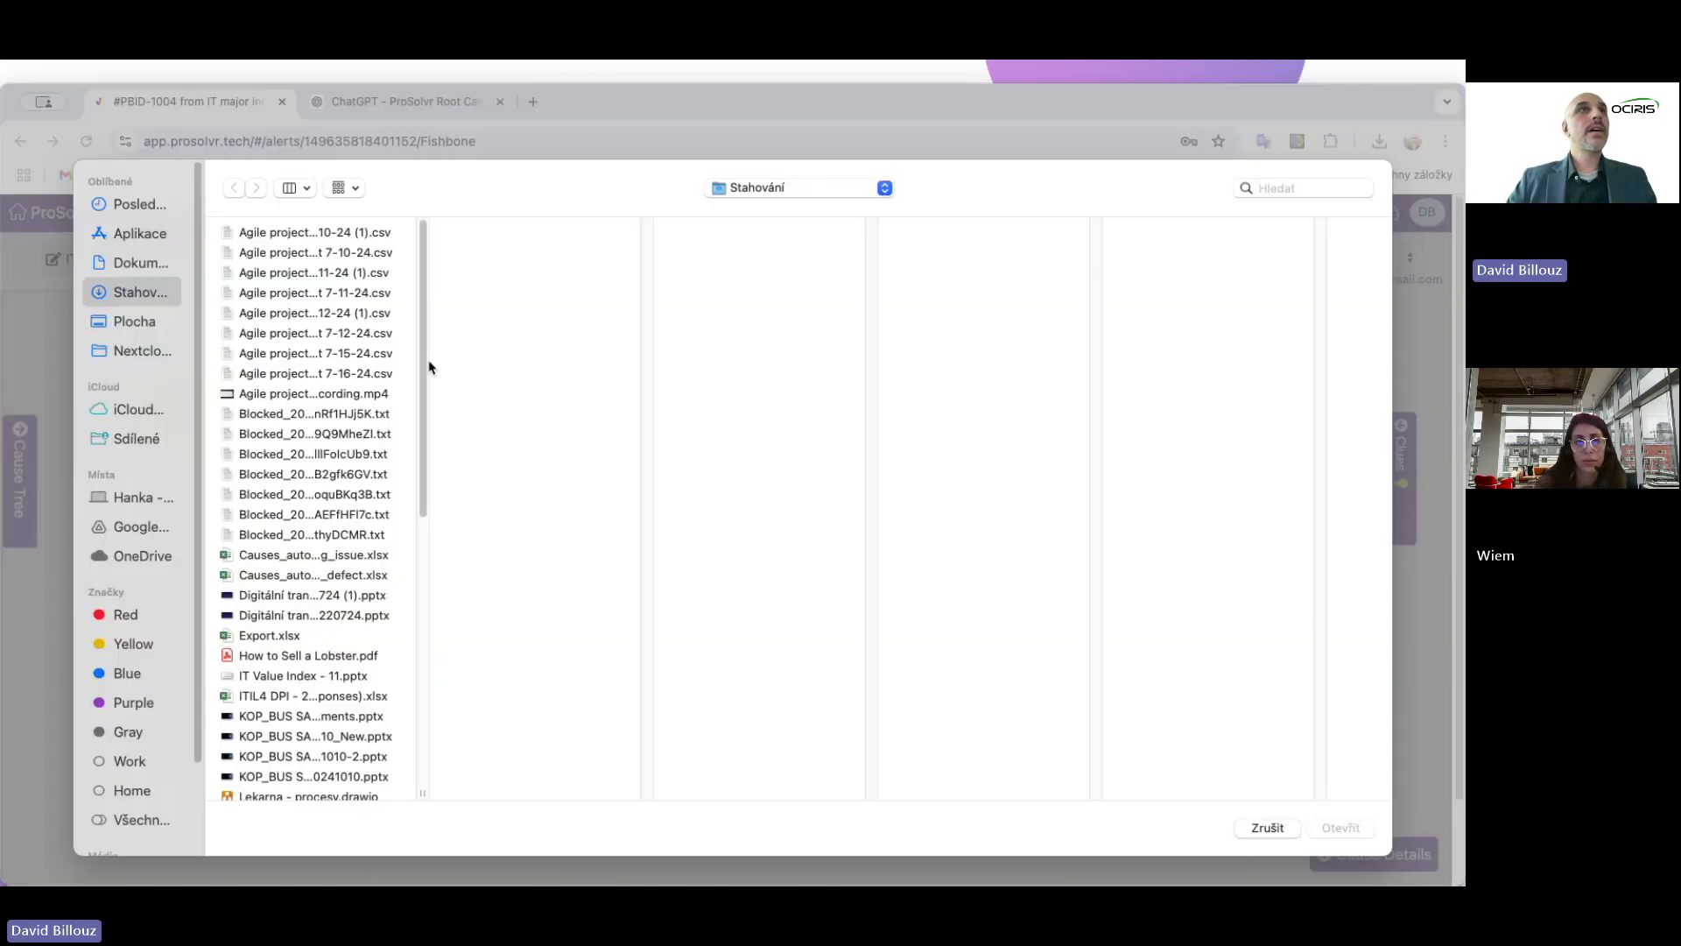
left_click(134, 324)
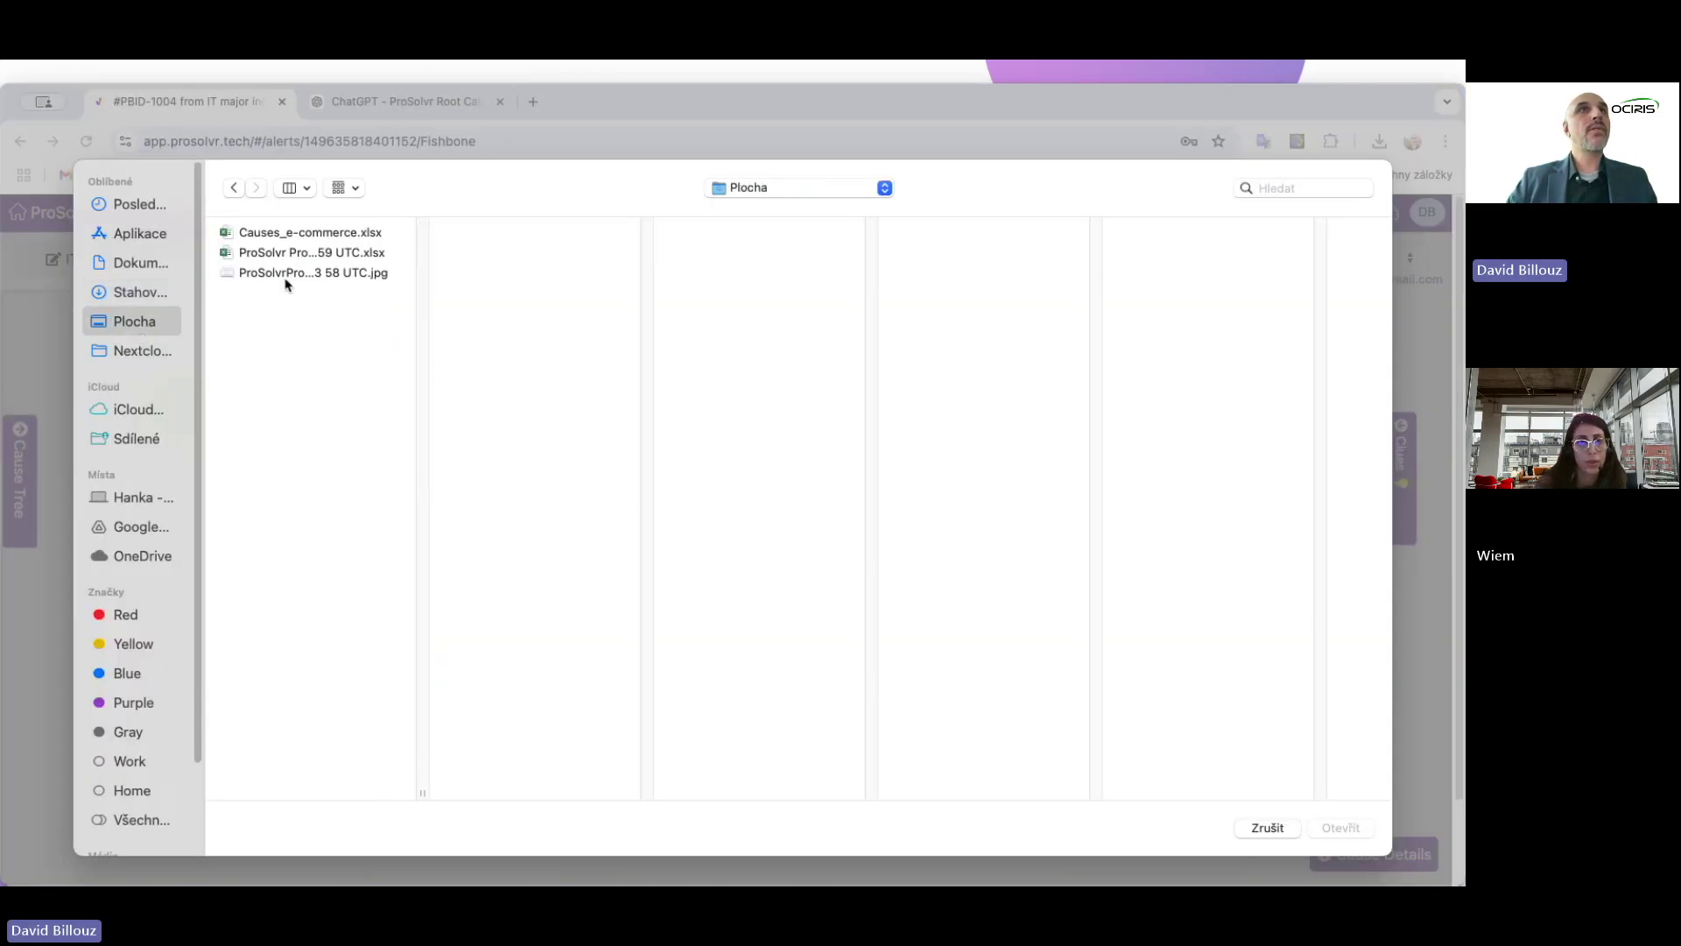
left_click(300, 232)
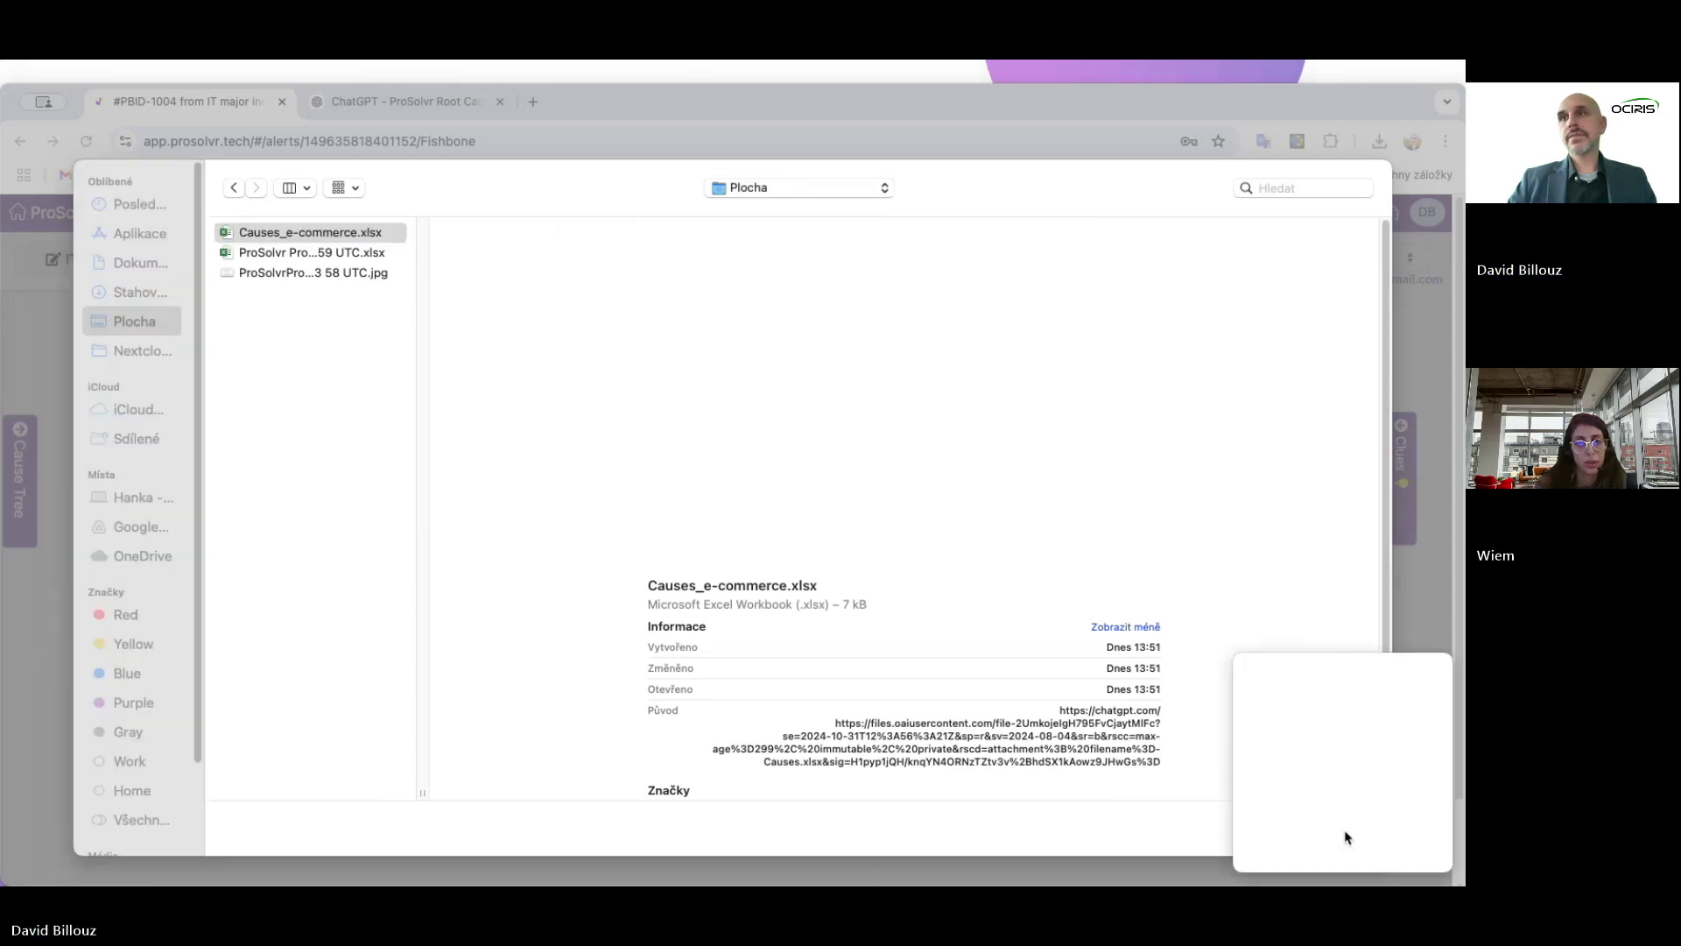
left_click(1338, 828)
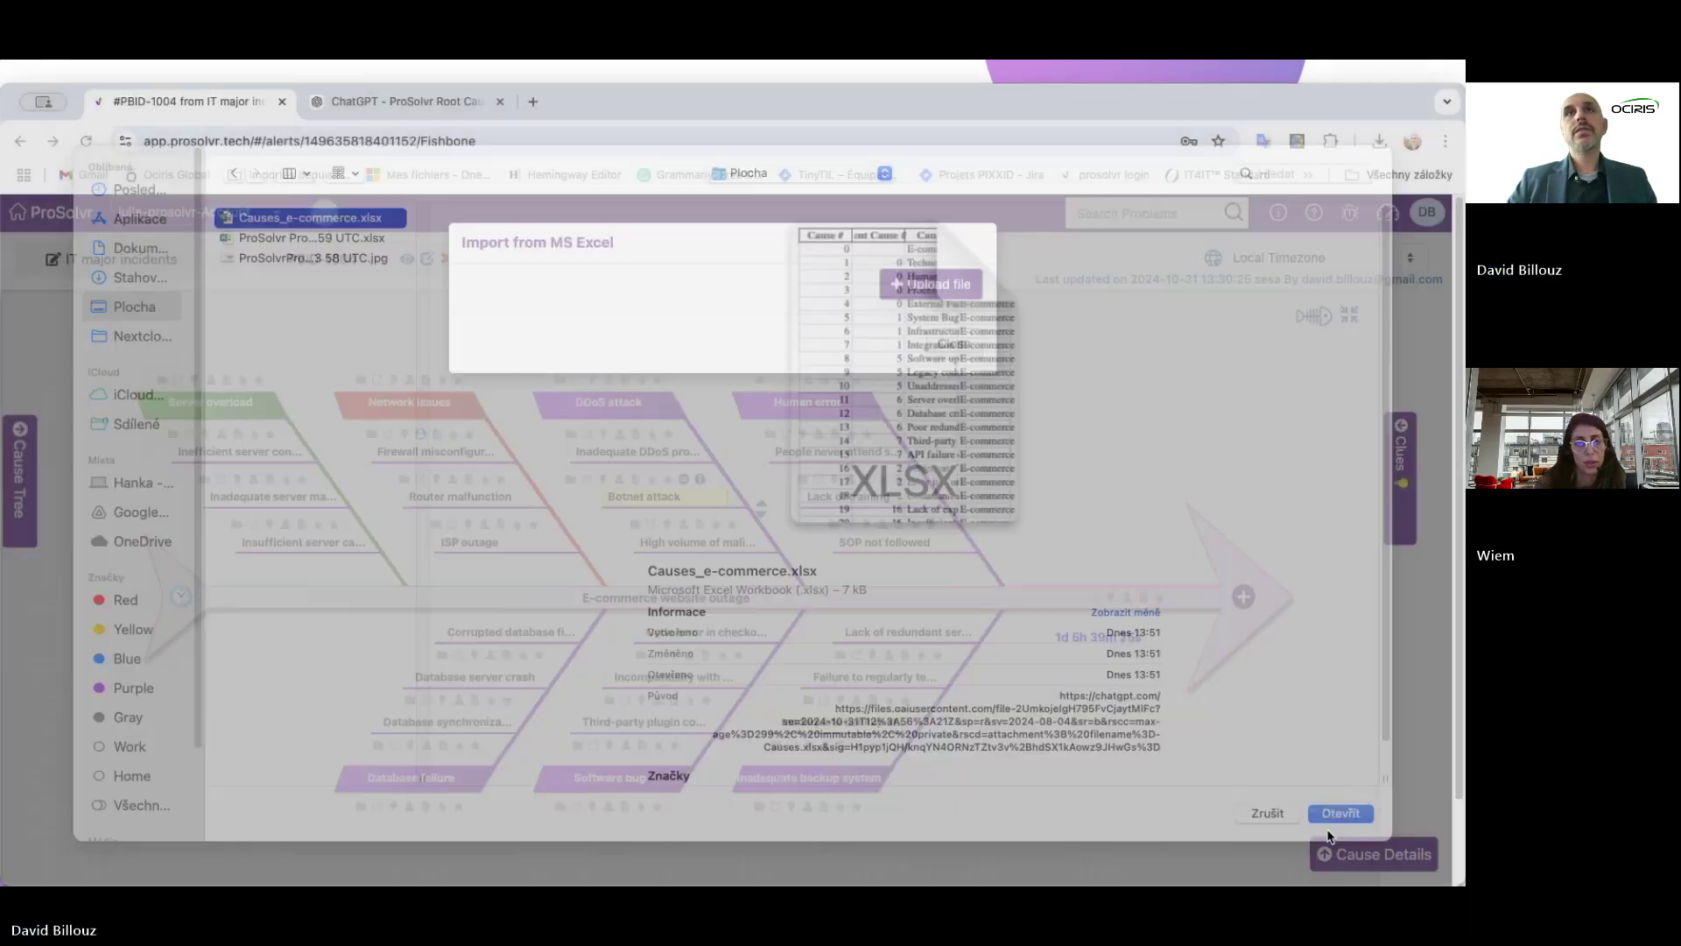
left_click(501, 340)
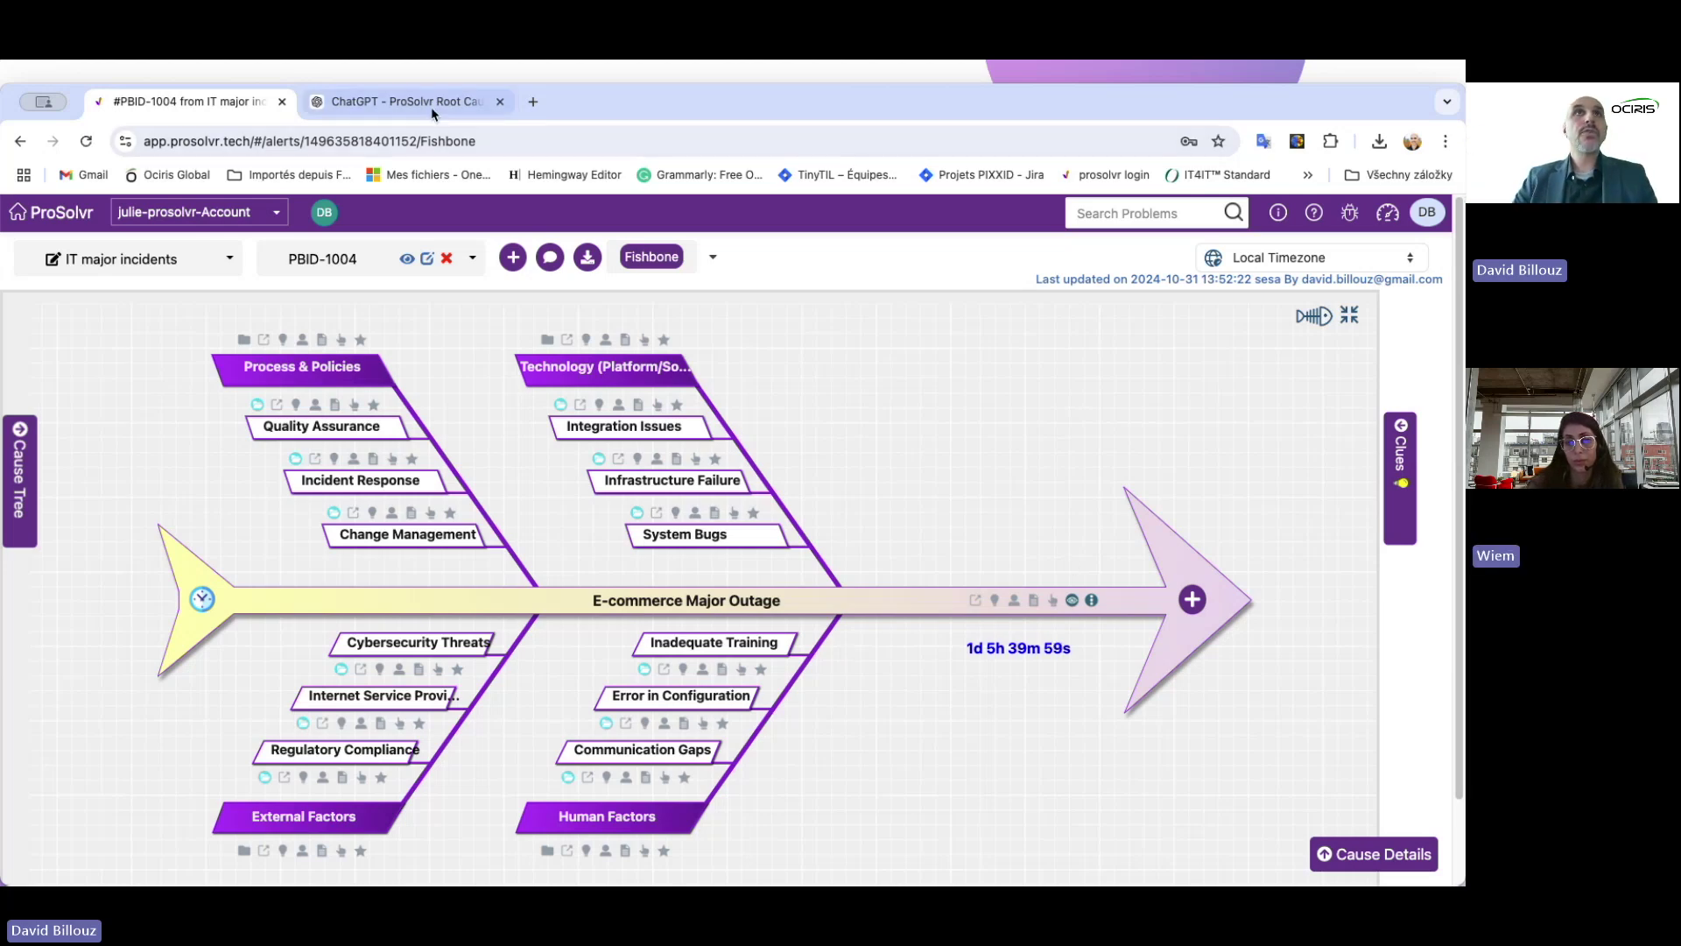
- Revisit the Causes.xlsx download link in the ChatGPT answer and return to the imported fishbone in ProSolvr
left_click(404, 101)
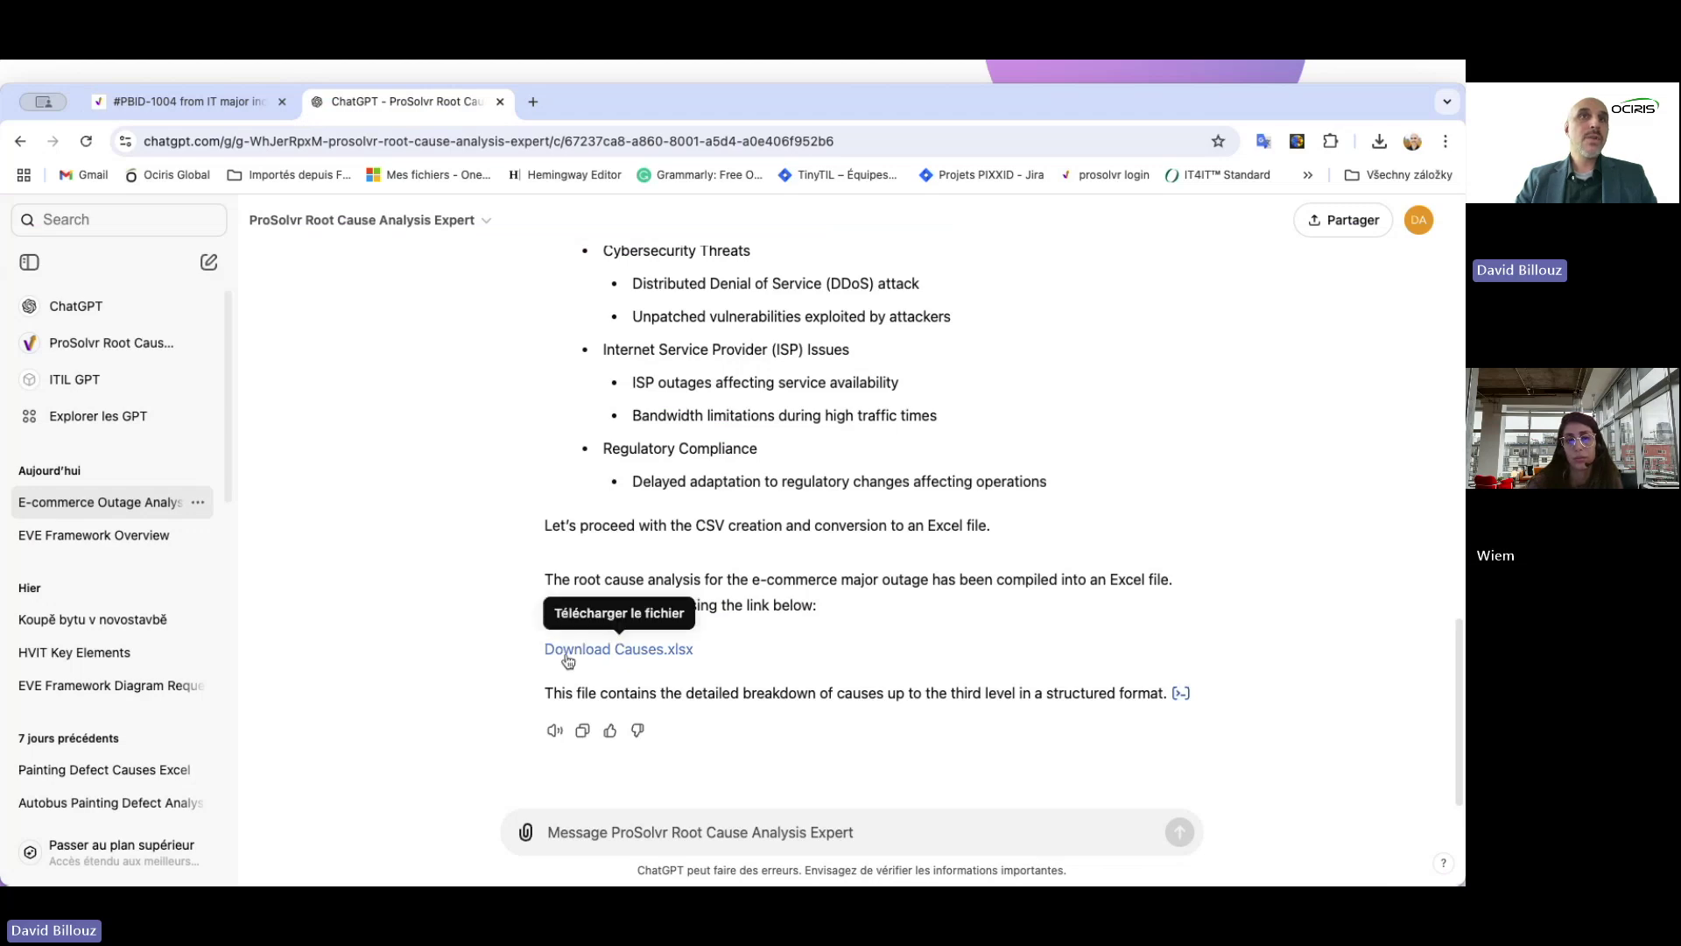
left_click(262, 99)
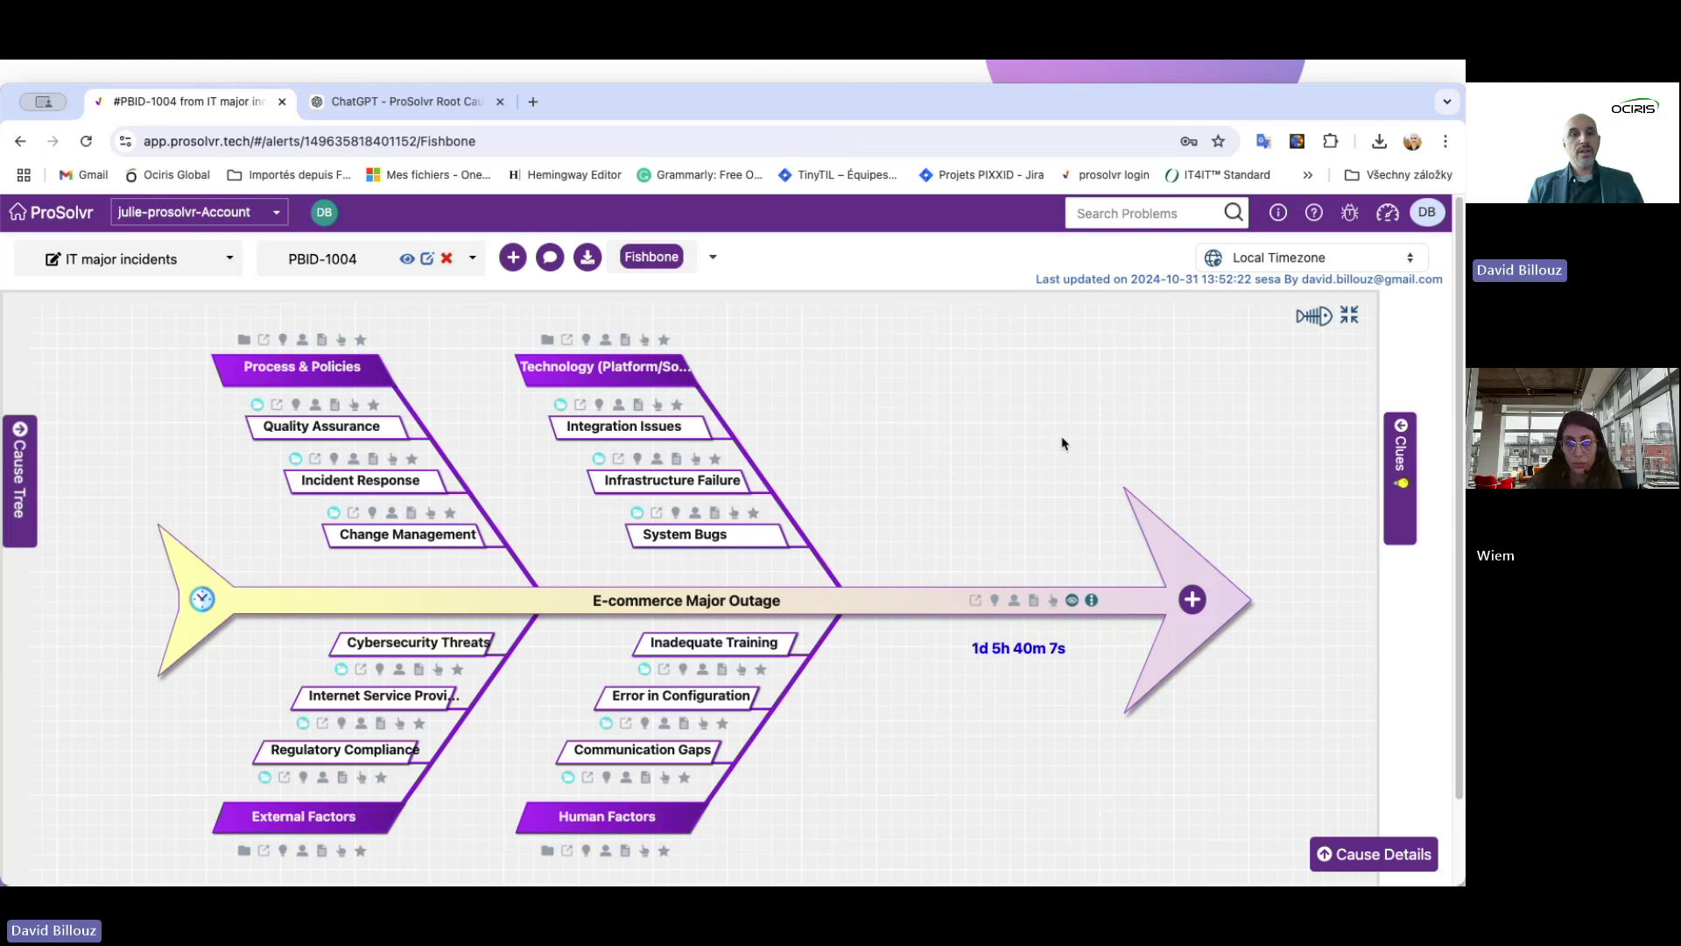